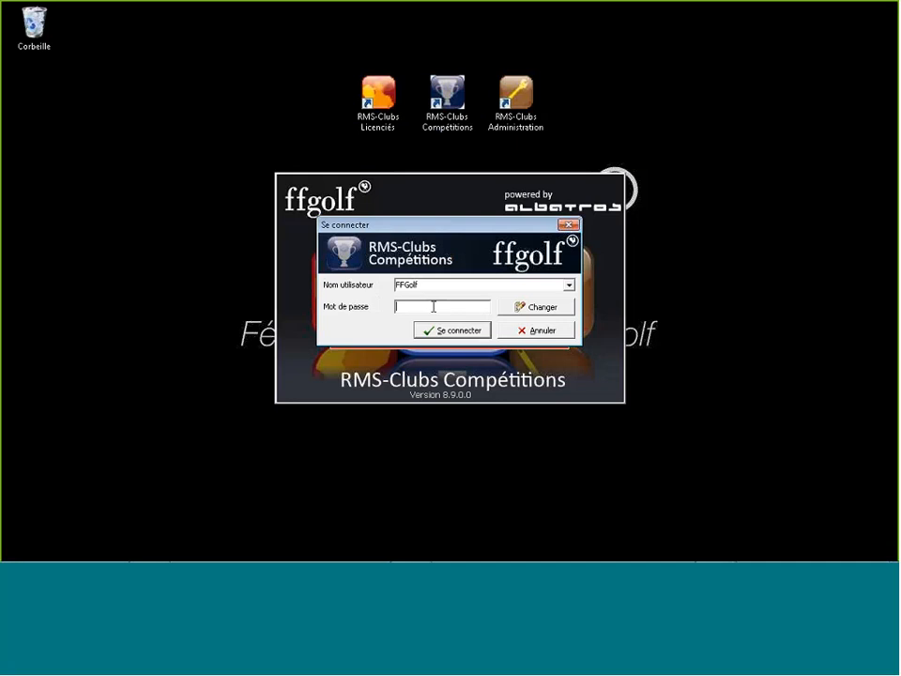
Log in as FFGolf with the account password, then close the ffgolf messages to reach the competition list
type("**********")
left_click(432, 330)
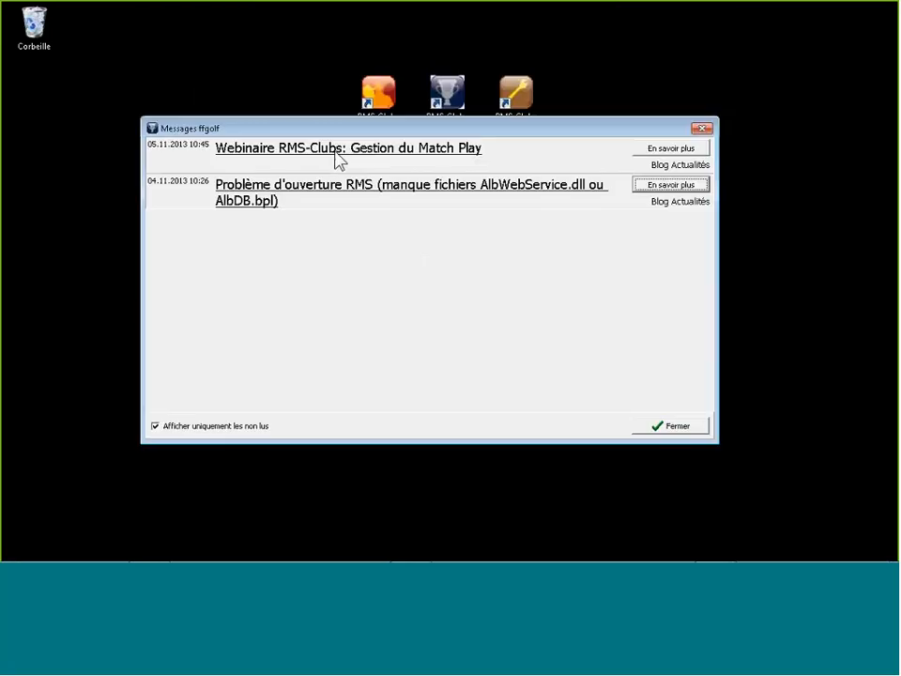
left_click(663, 426)
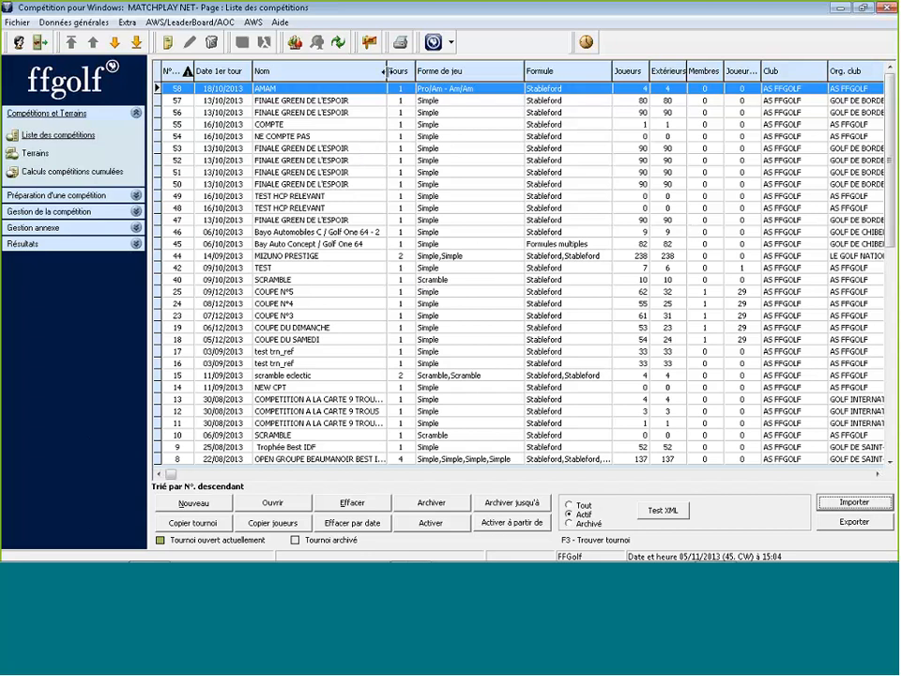
left_click_drag(386, 71, 396, 71)
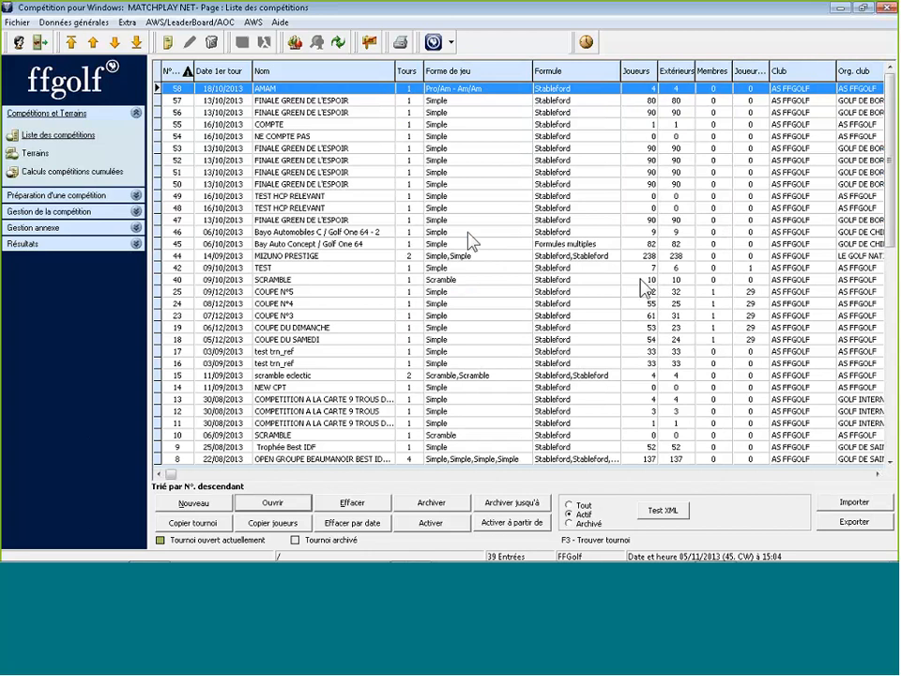
Start a new competition named MATCHPLAY 1 with its first round on 05/11/2013 at 09:00
left_click(168, 43)
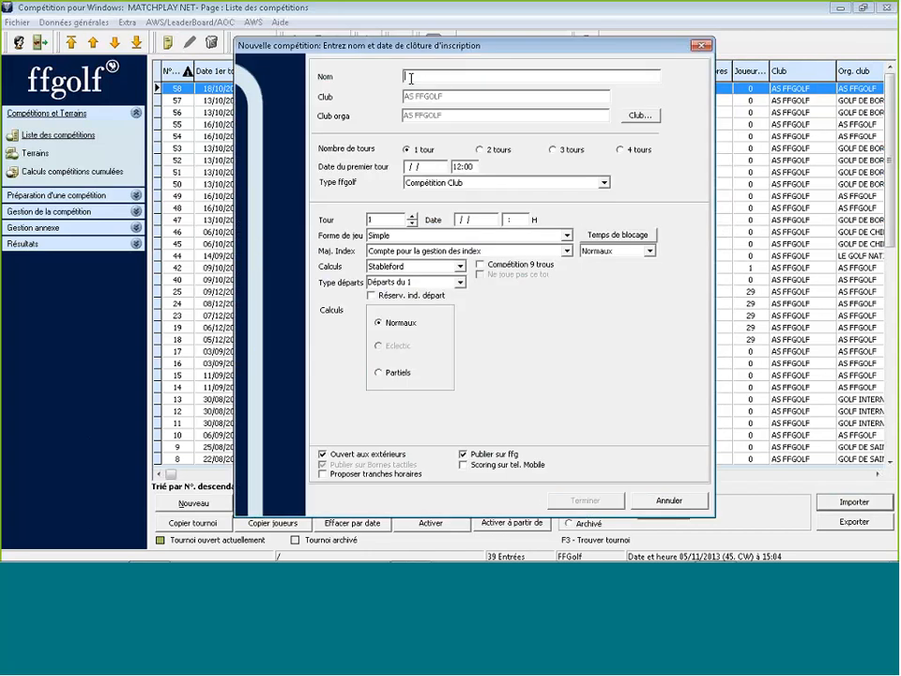
type("MATCHPLAY 1")
left_click(409, 168)
type("05/")
type("11/2013")
key("Tab")
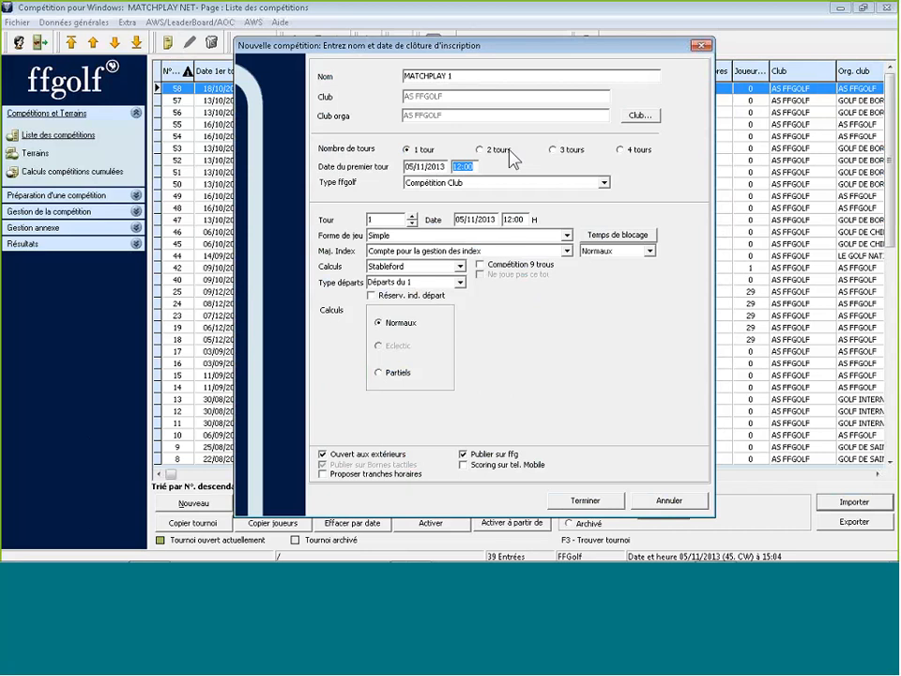
type("09:00")
key("Tab")
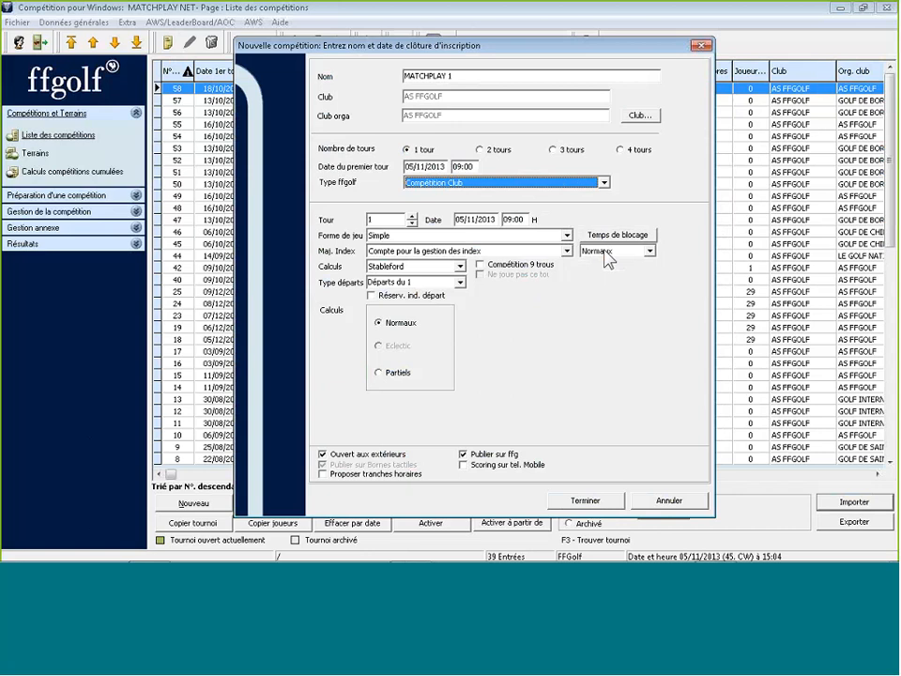
Change the round's calculation mode from Normaux to Match Play and finish creating the competition
left_click(606, 251)
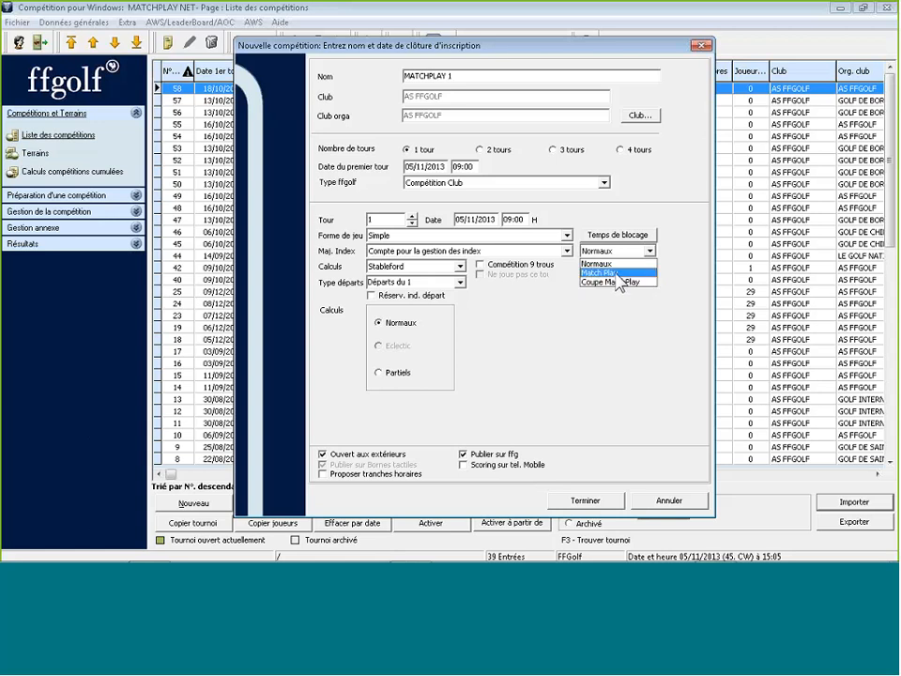
left_click(616, 273)
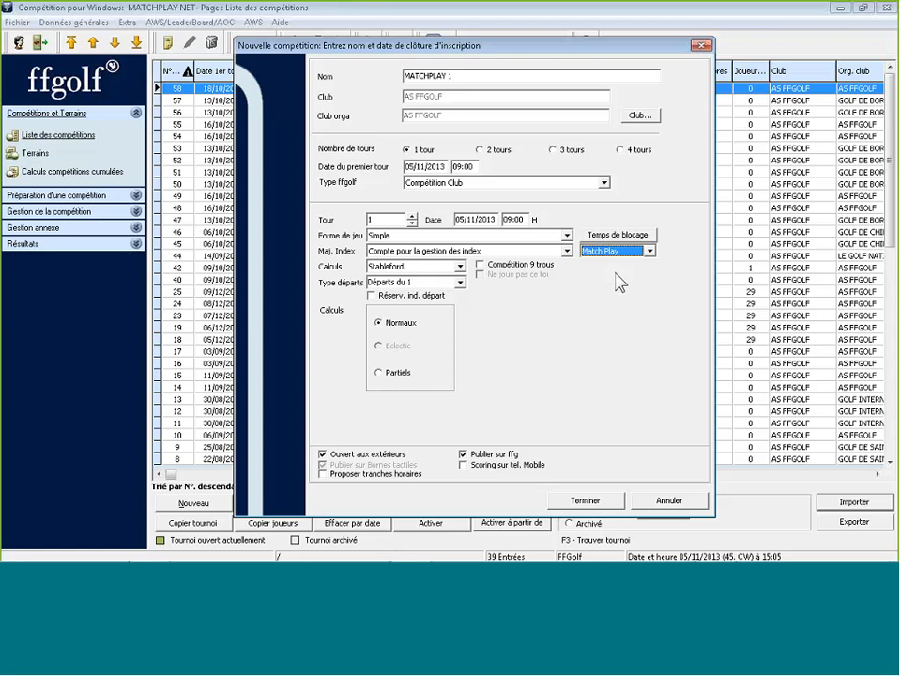
key("Return")
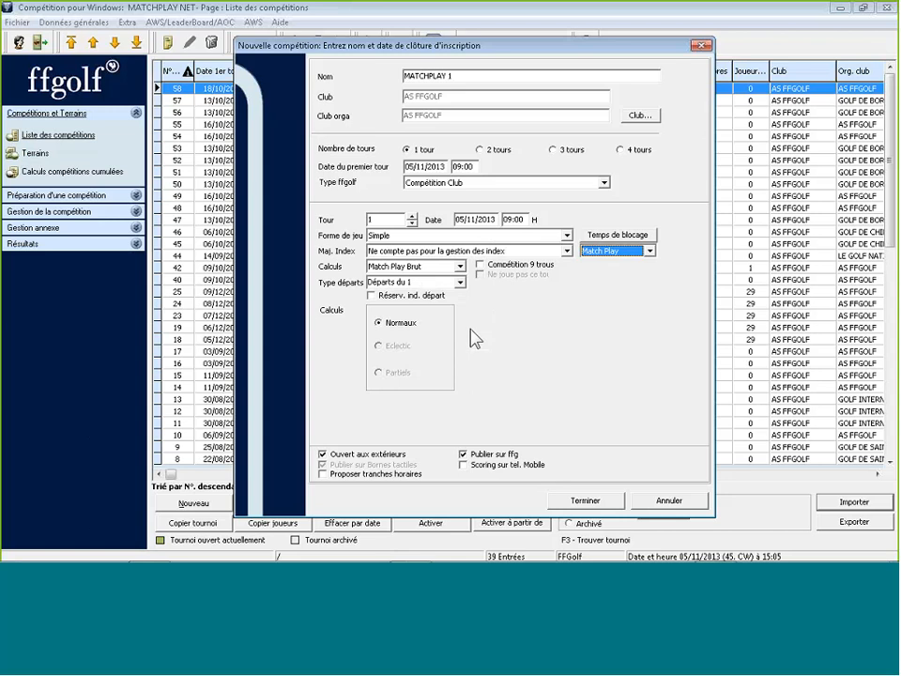
left_click(586, 500)
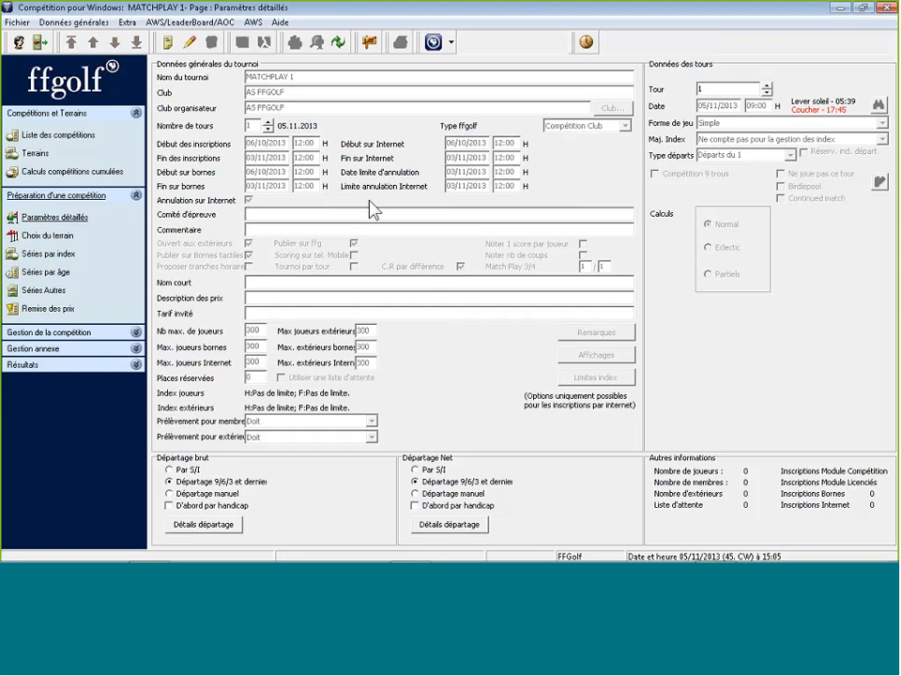
Add the (FFG) Pont Royal course of GOLF INTERNATIONAL PONT ROYAL to the competition's courses
left_click(38, 237)
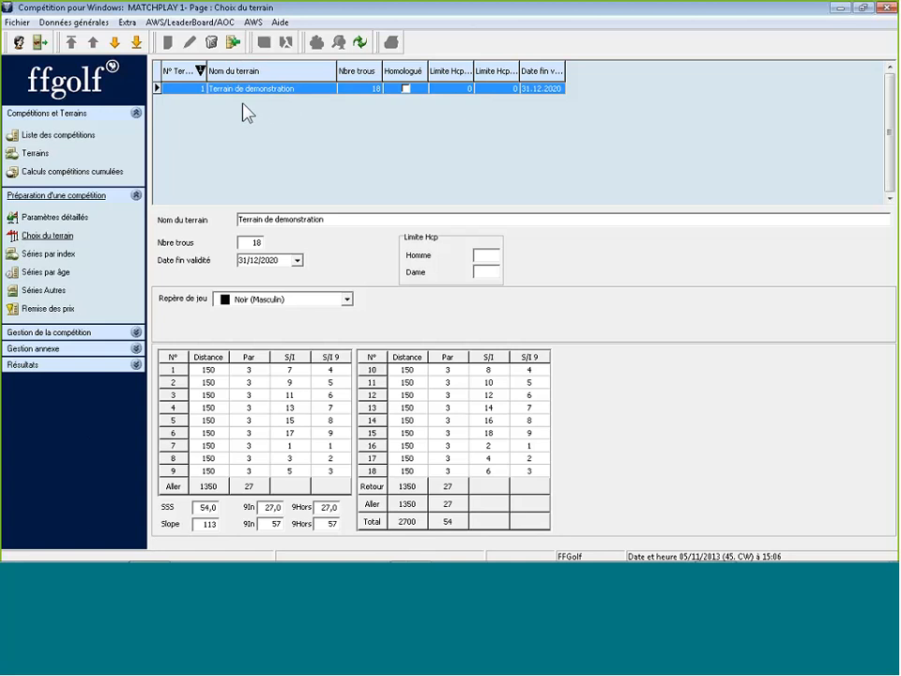
left_click(232, 43)
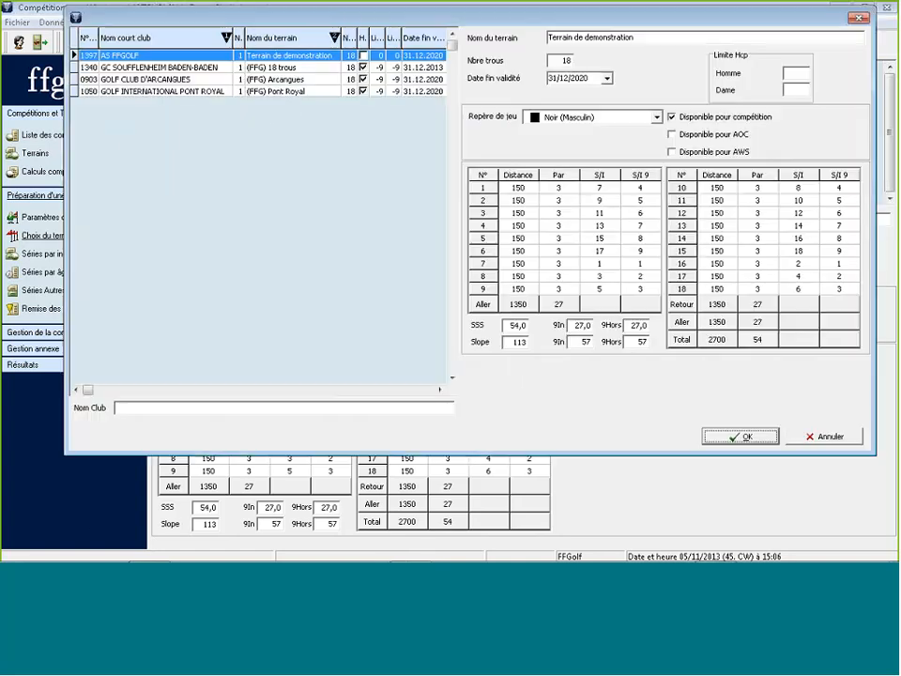
left_click(164, 91)
left_click(725, 438)
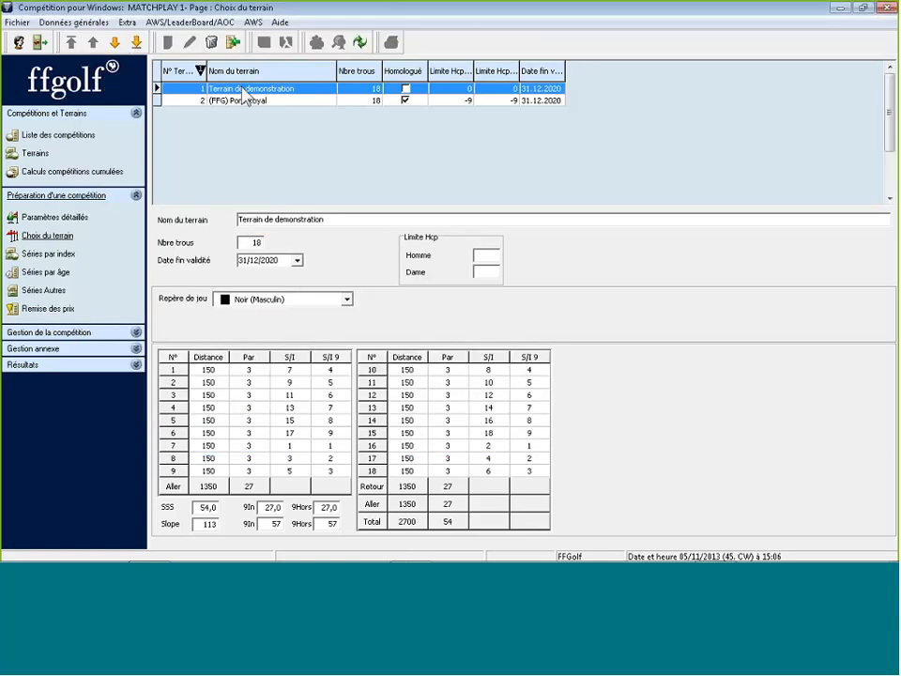
Delete the Terrain de demonstration course from the competition and confirm the removal
left_click(211, 43)
left_click(387, 309)
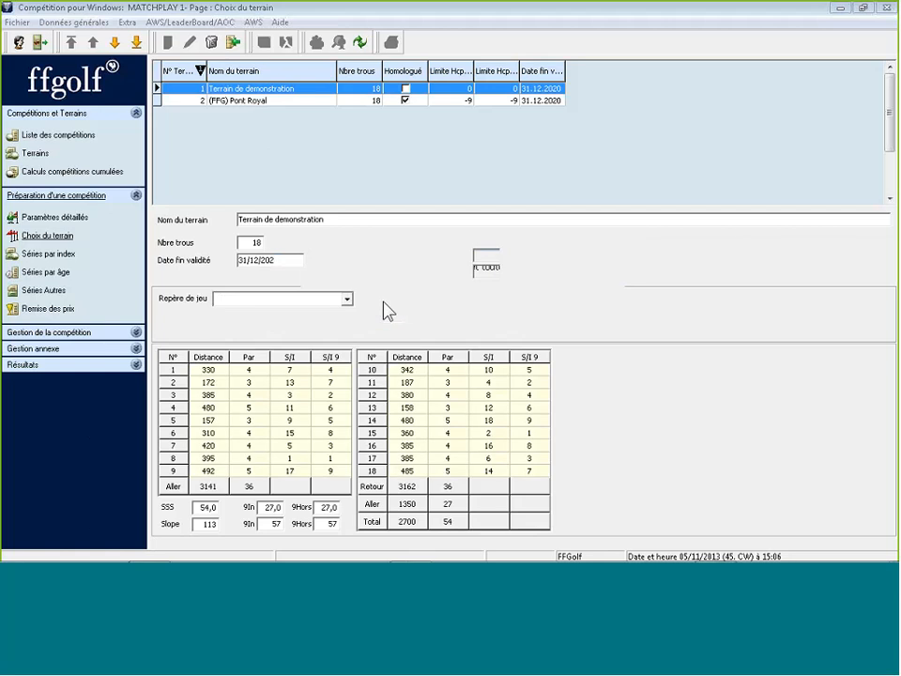
left_click(438, 308)
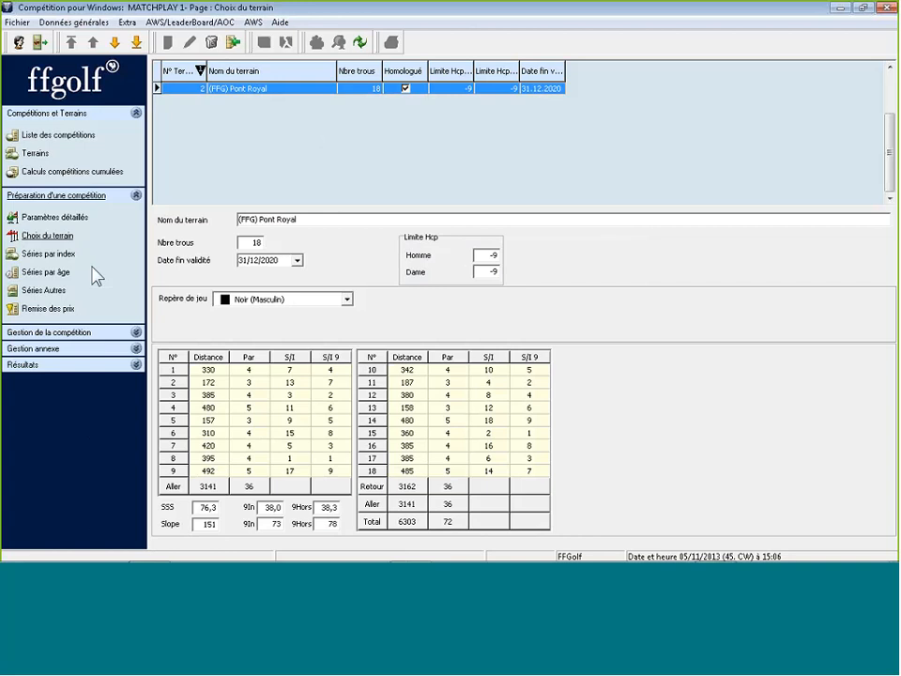
Edit the index series and set the men's Série PRO and 1ère série tees to Blanc (Masculin)
left_click(62, 255)
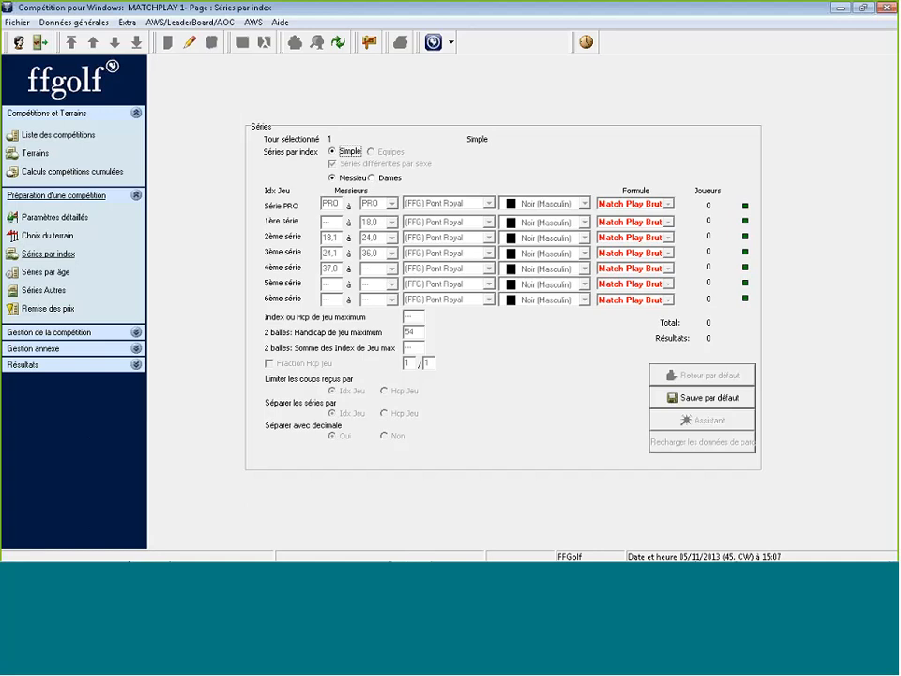
left_click(188, 42)
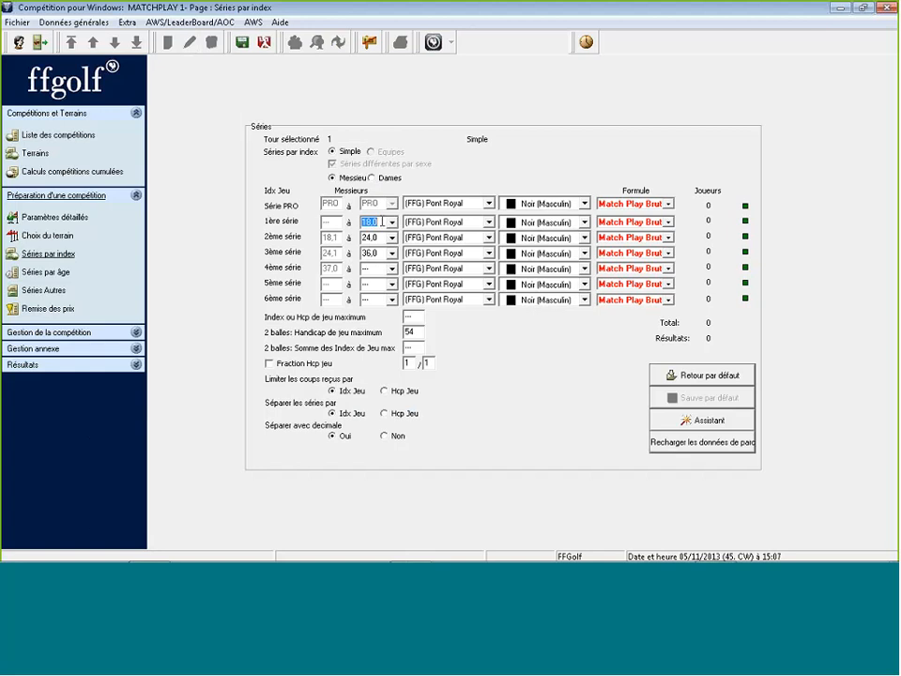
left_click(542, 222)
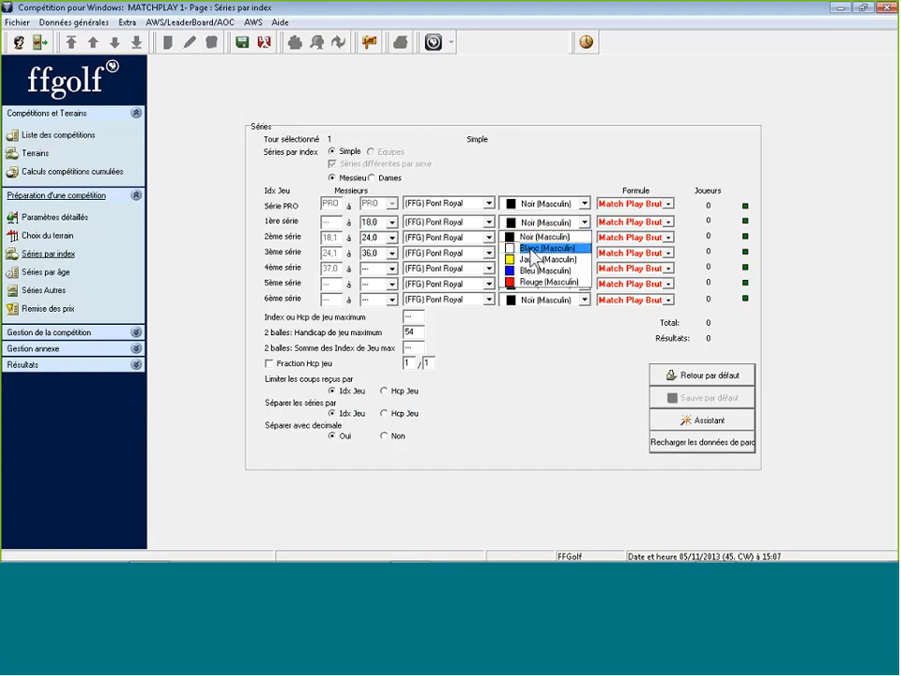
left_click(536, 247)
left_click(538, 225)
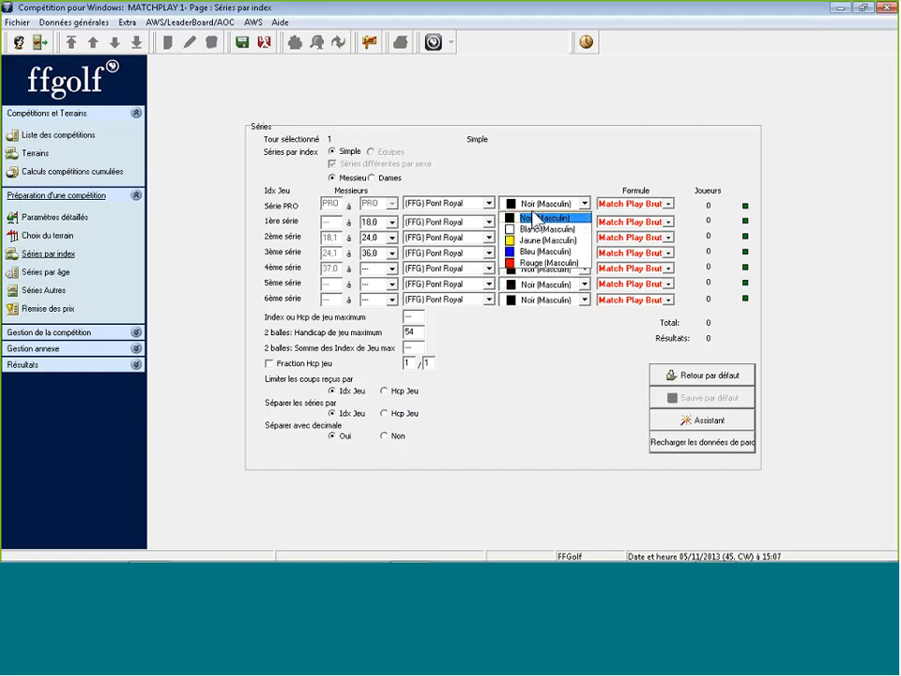
left_click(536, 229)
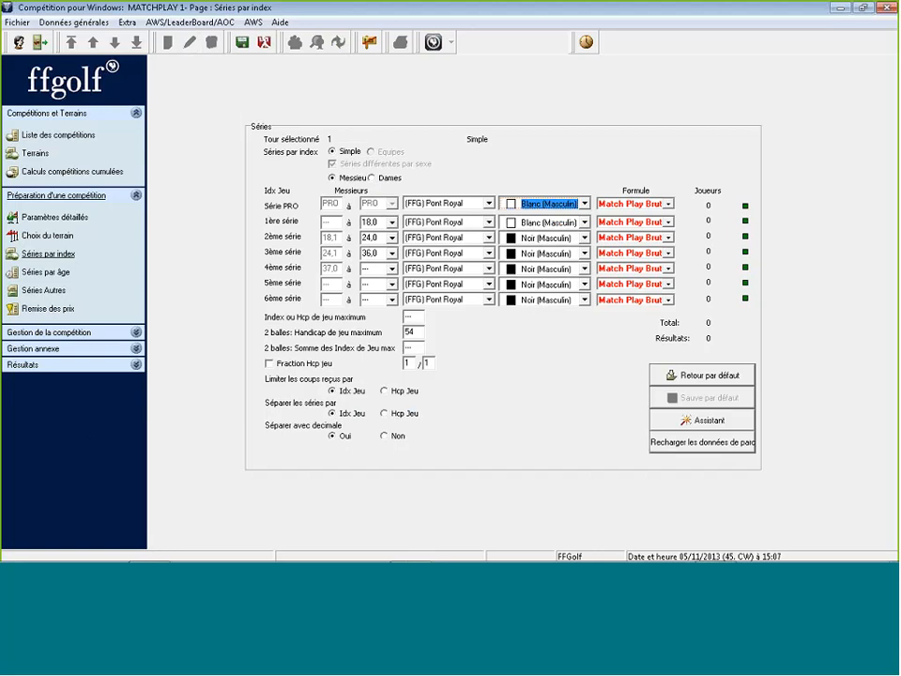
Clear the upper index limit of the men's 2ème série and set its tee to Jaune (Masculin)
double_click(378, 238)
key("Delete")
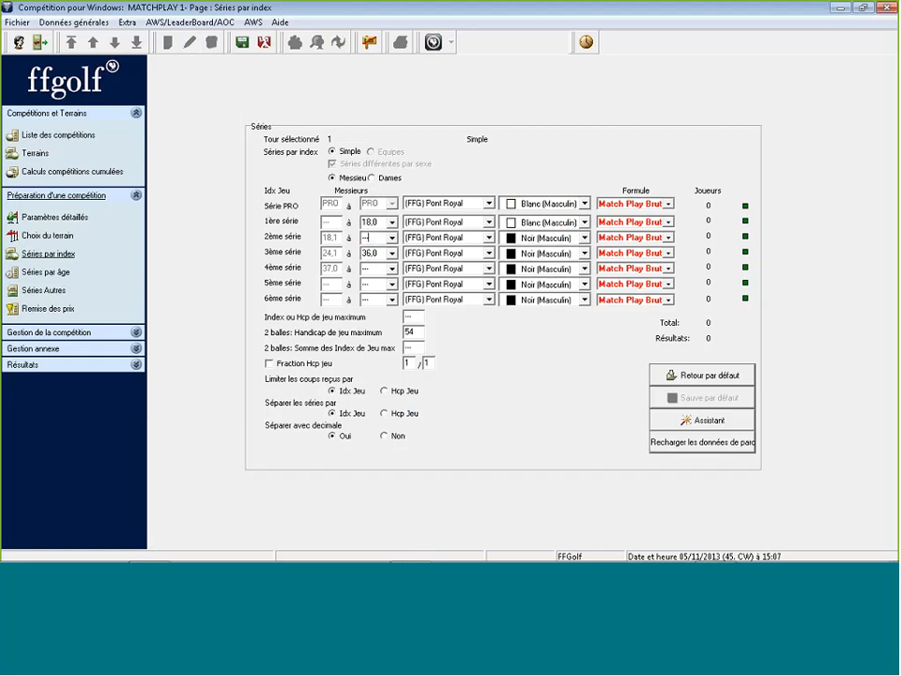
left_click(540, 238)
left_click(545, 274)
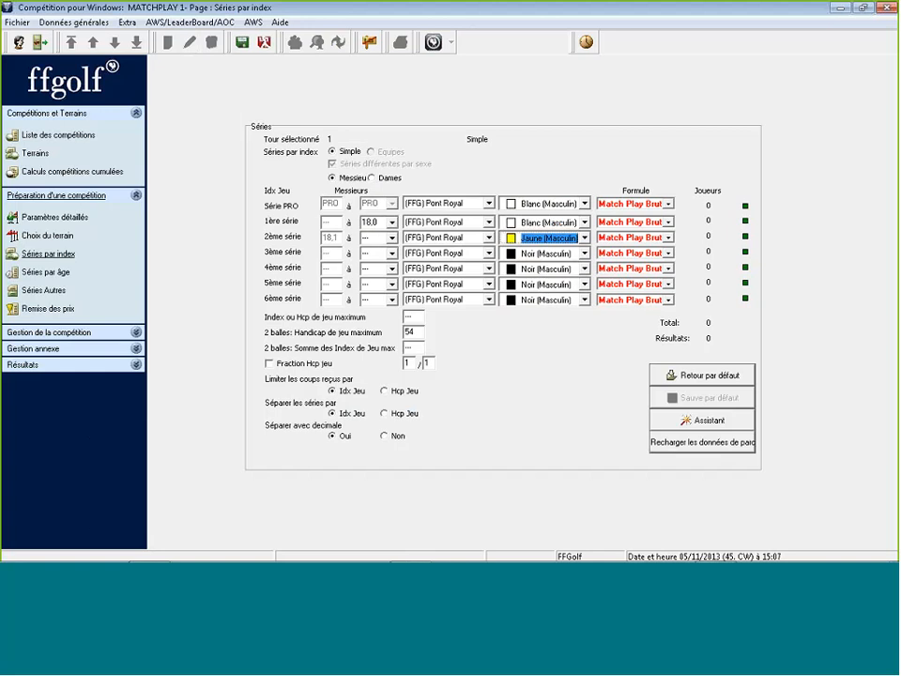
For the women's series, set the PRO and 1ère série tees to Bleu (Féminin) and the 1ère série upper index limit to 18,0
left_click(388, 178)
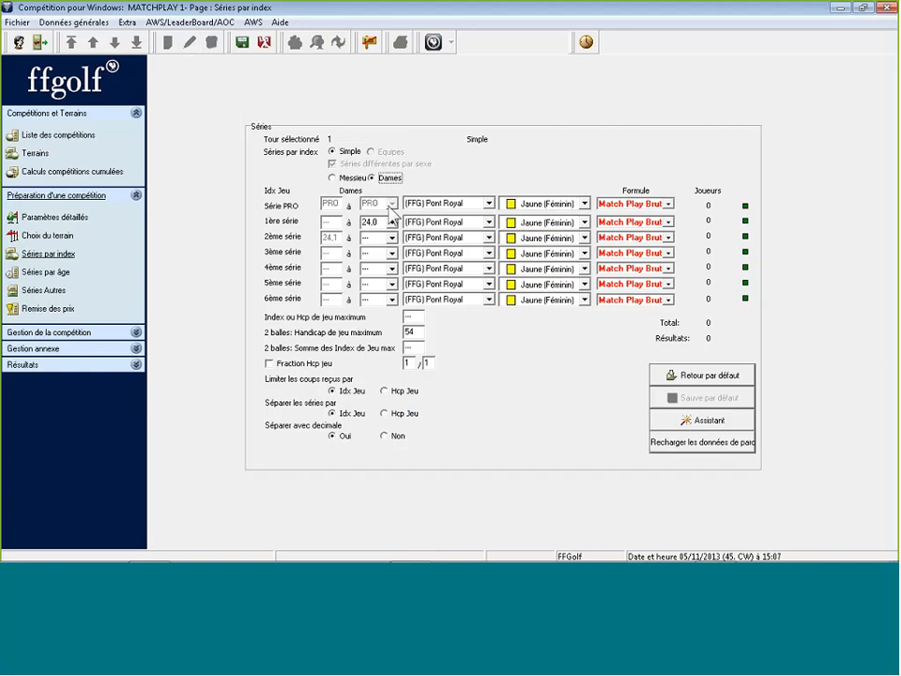
left_click(544, 202)
left_click(546, 227)
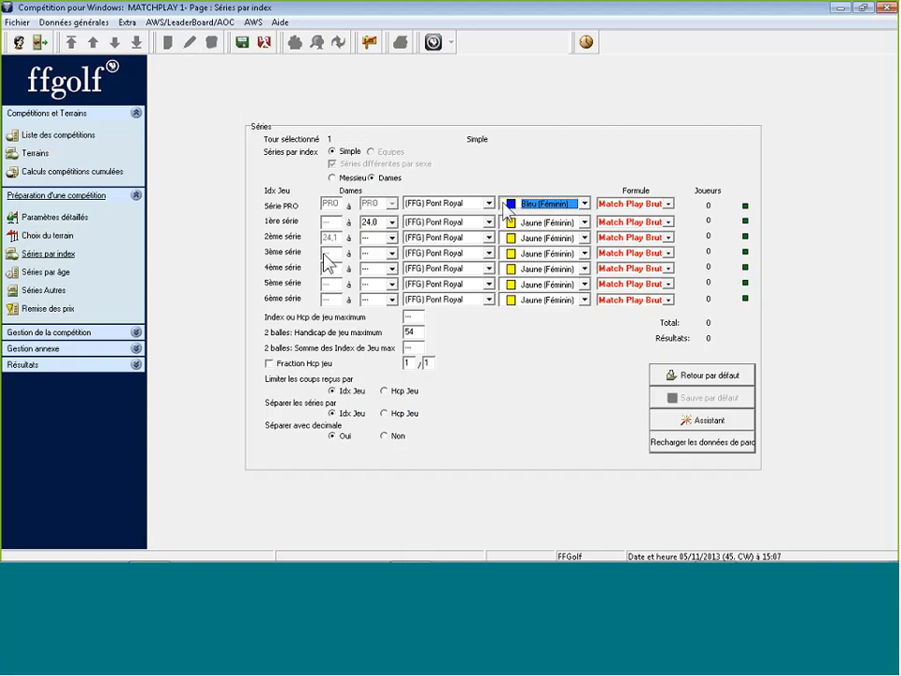
double_click(373, 222)
type("18")
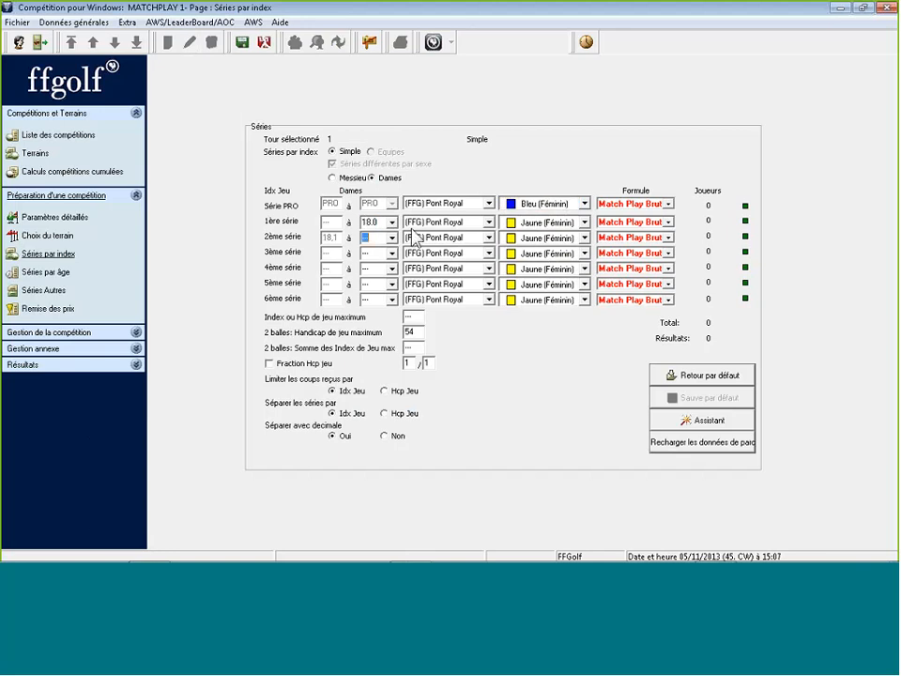
left_click(521, 223)
left_click(535, 247)
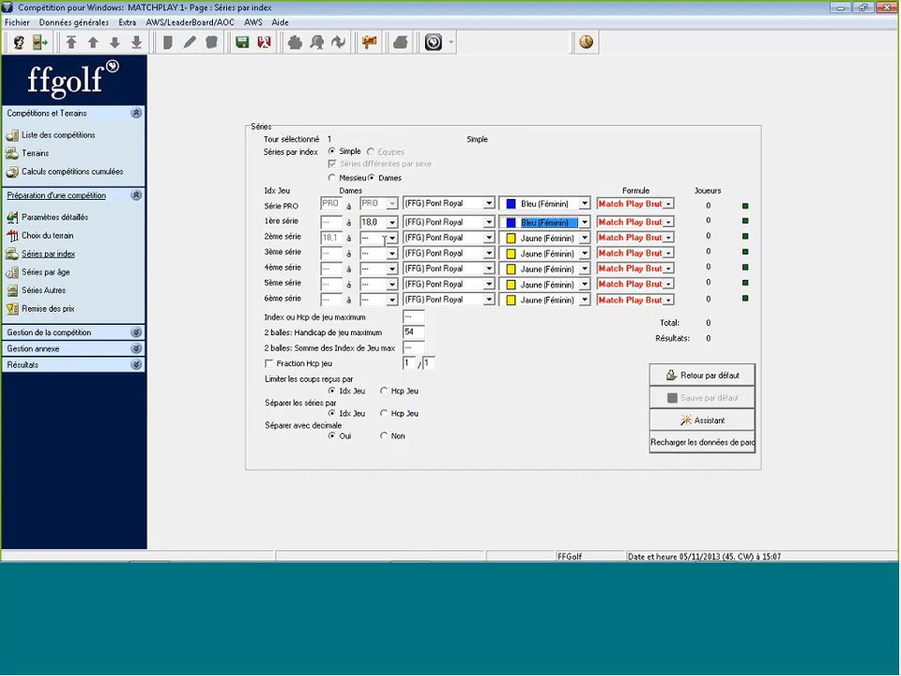
Set the women's 2ème série tee to Rouge (Féminin) and save the index series
left_click(556, 238)
left_click(544, 275)
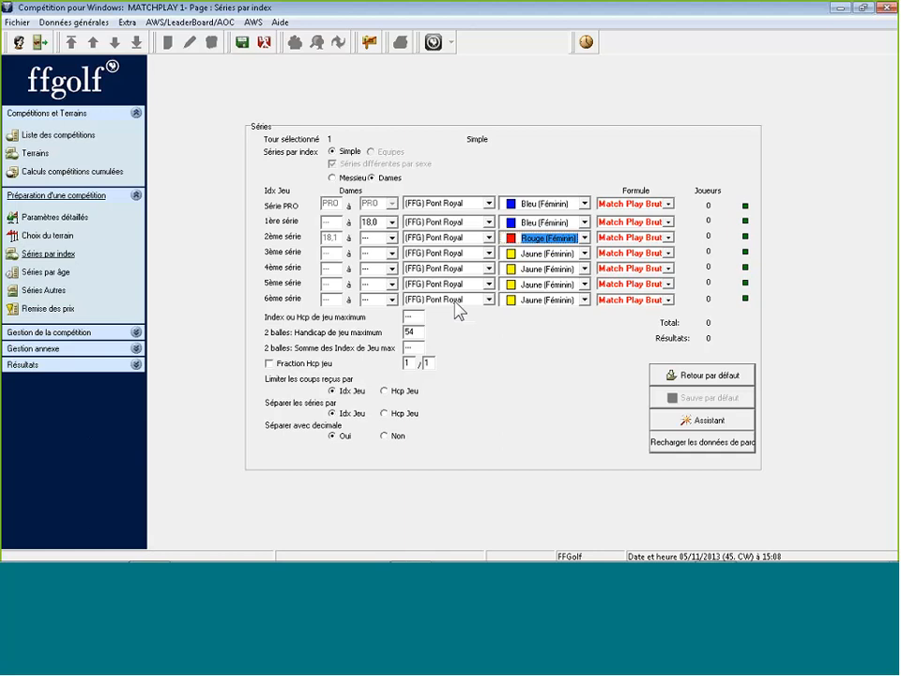
left_click(242, 43)
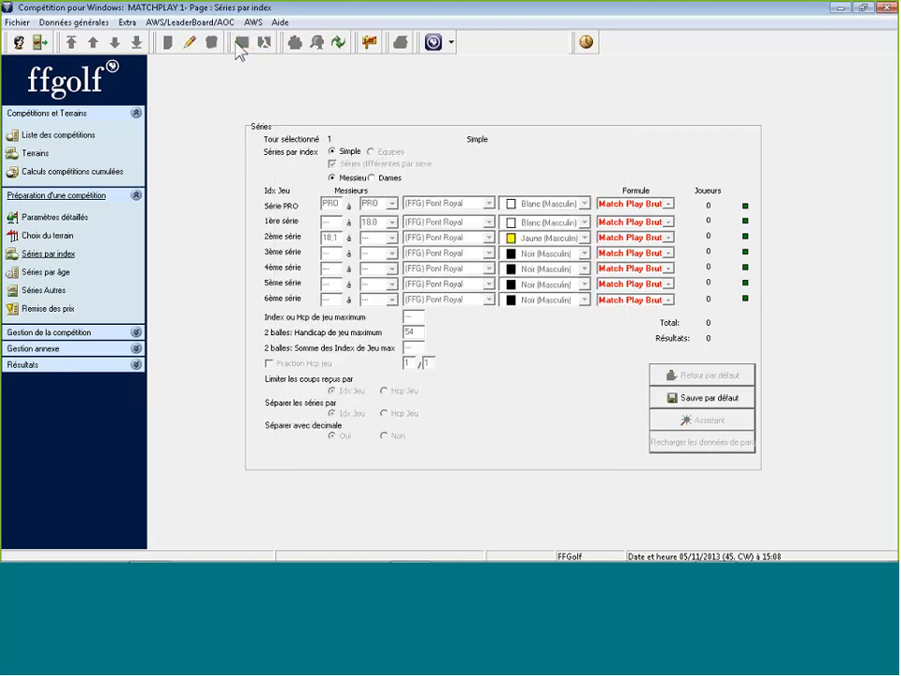
Open the player selection for the competition's registrations and widen the Compétiteurs inscrits list
left_click(93, 334)
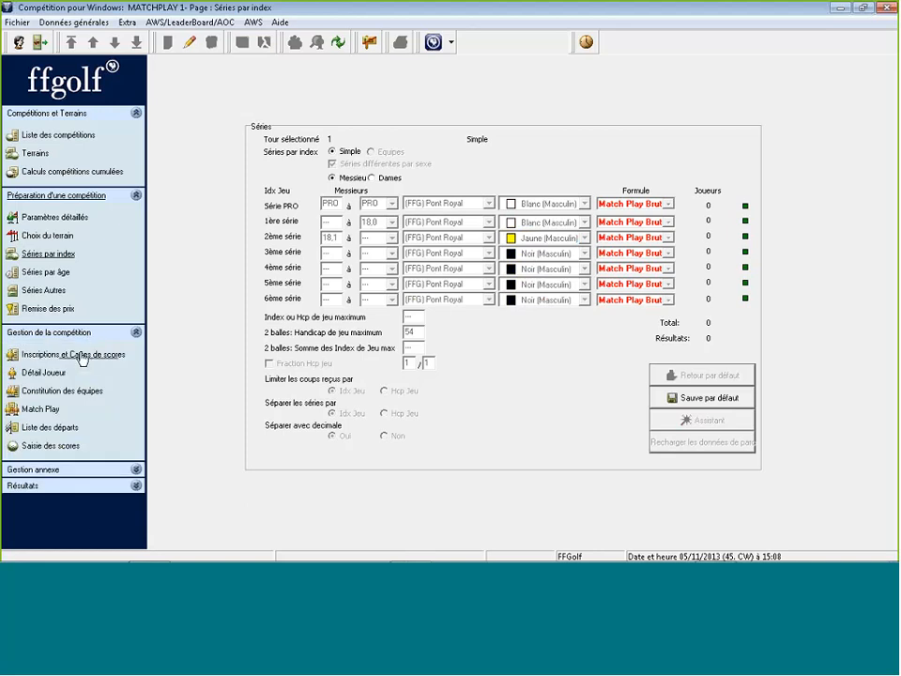
left_click(81, 356)
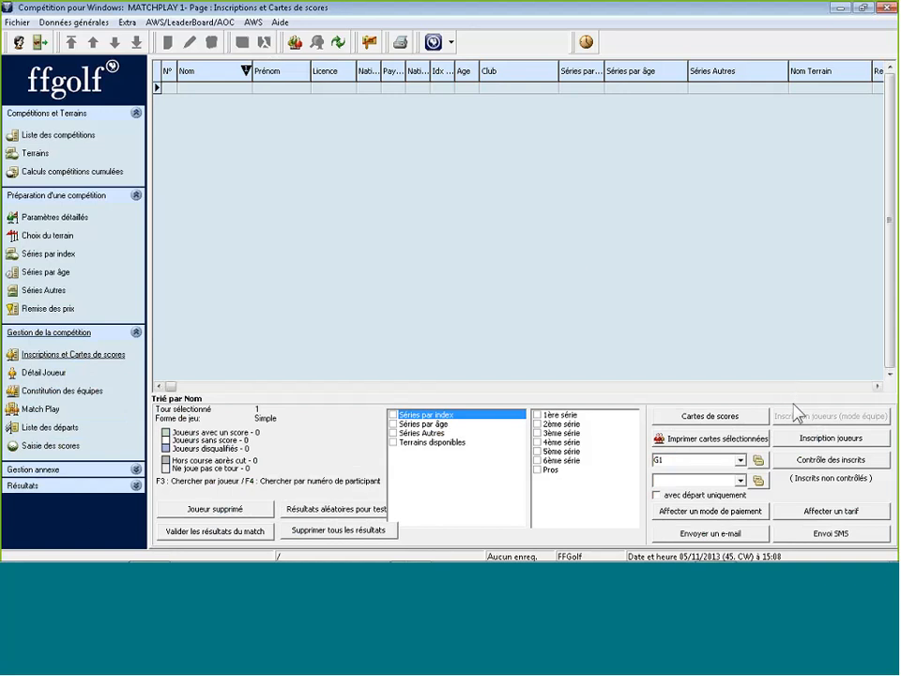
left_click(833, 439)
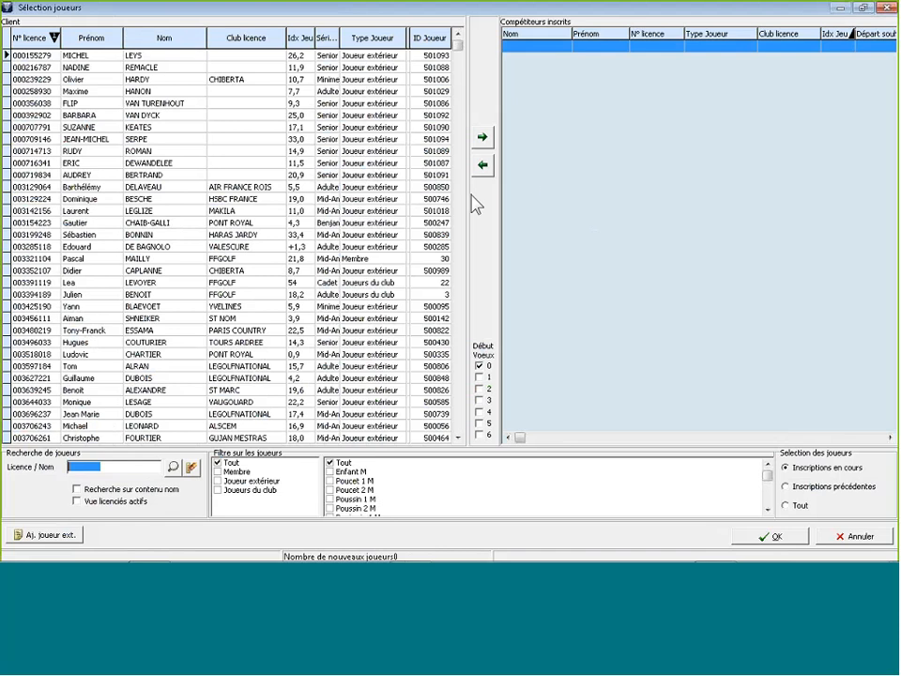
left_click_drag(467, 196, 429, 199)
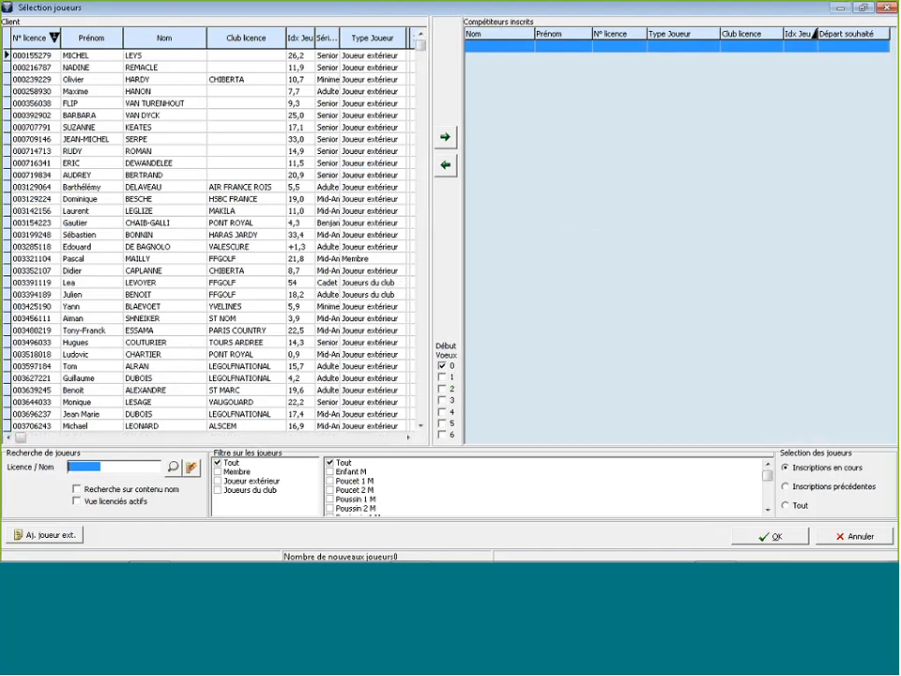
Register four players from the client list as competitors by moving them into Compétiteurs inscrits
left_click(113, 235)
left_click_drag(182, 292, 509, 236)
left_click_drag(288, 297, 588, 246)
left_click_drag(412, 281, 543, 259)
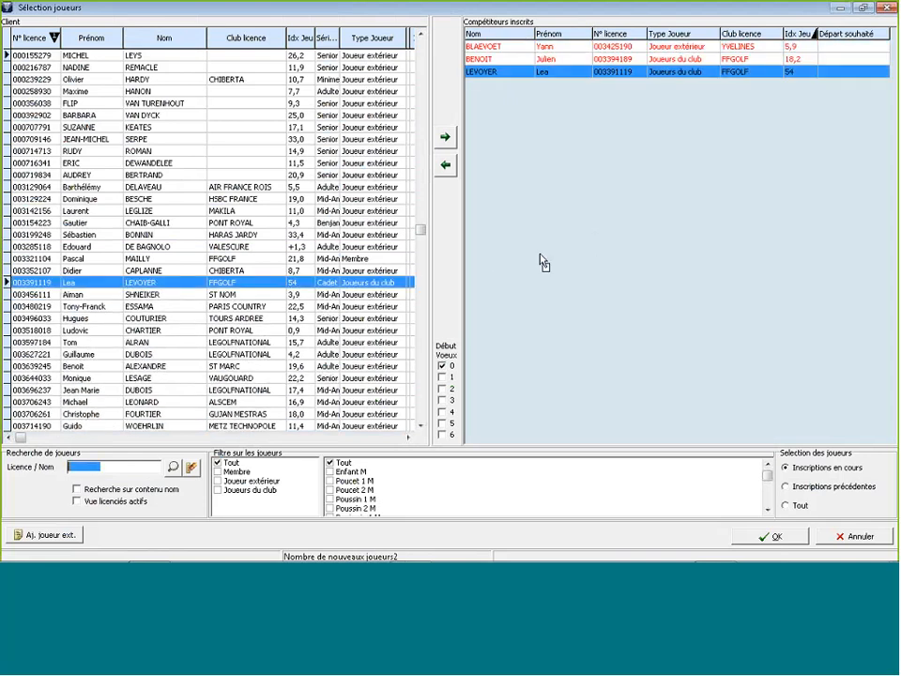
left_click_drag(600, 250, 600, 249)
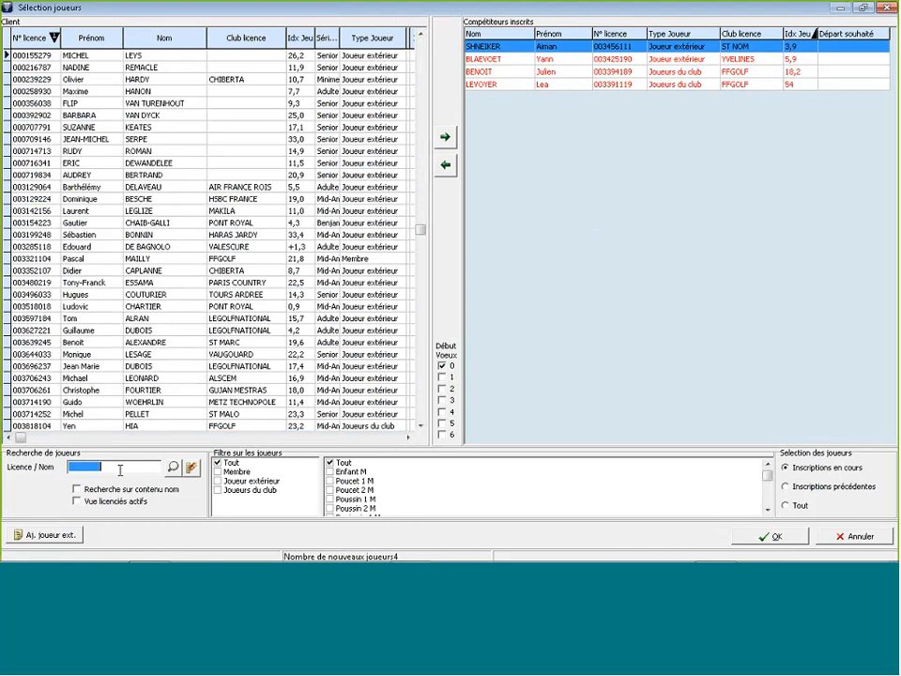
Search the client list by the player's surname, move the matching player into Compétiteurs inscrits, and restore the full client list
type("hia")
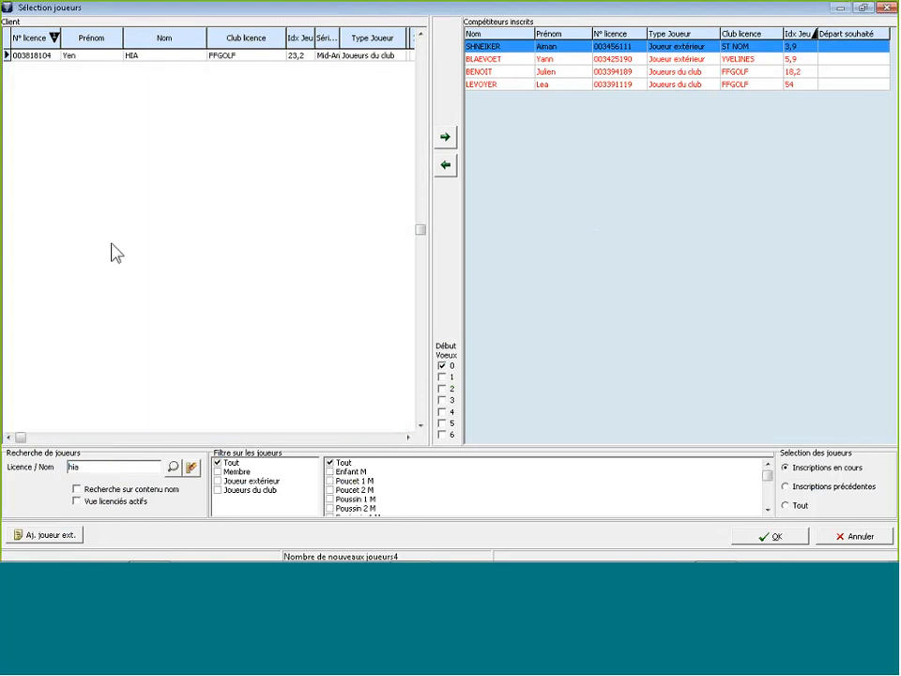
left_click(175, 59)
left_click_drag(178, 68, 509, 145)
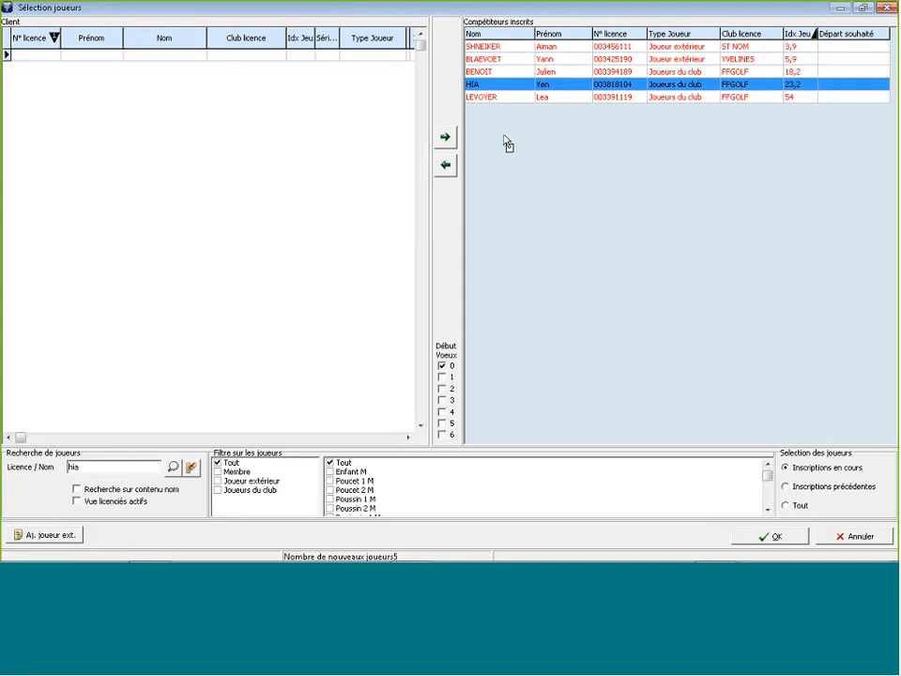
left_click(86, 462)
key("Return")
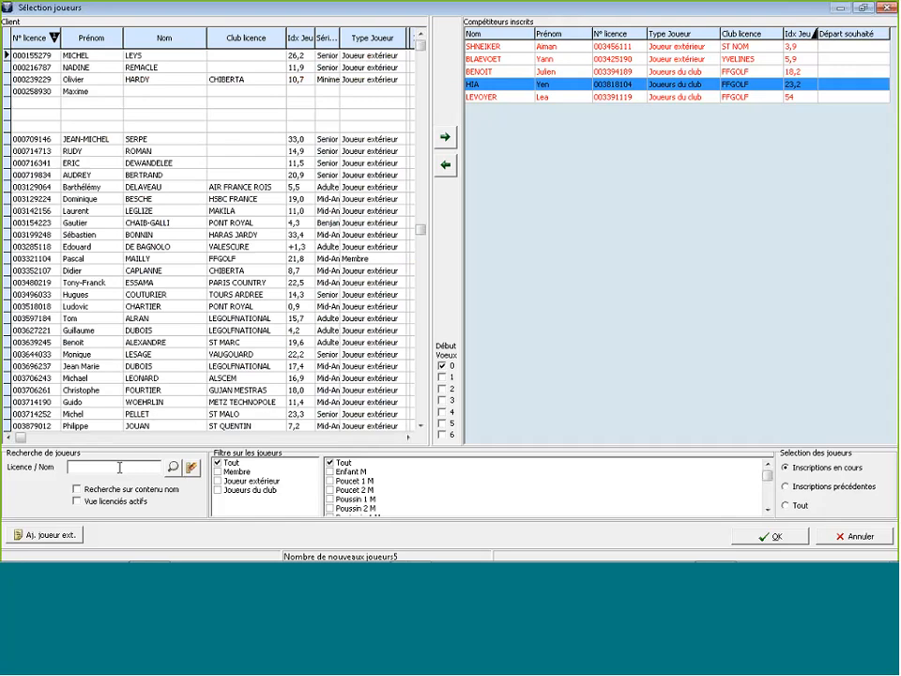
Register eight more players from the client list as competitors, starting with the CHIBERTA player with index 8,7
left_click(226, 272)
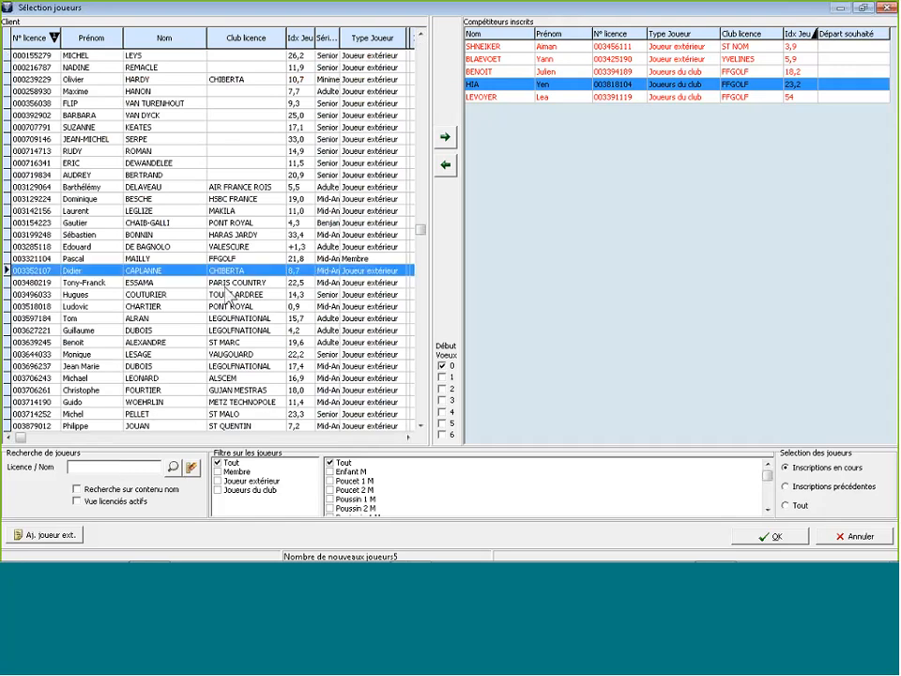
double_click(226, 288)
double_click(226, 288)
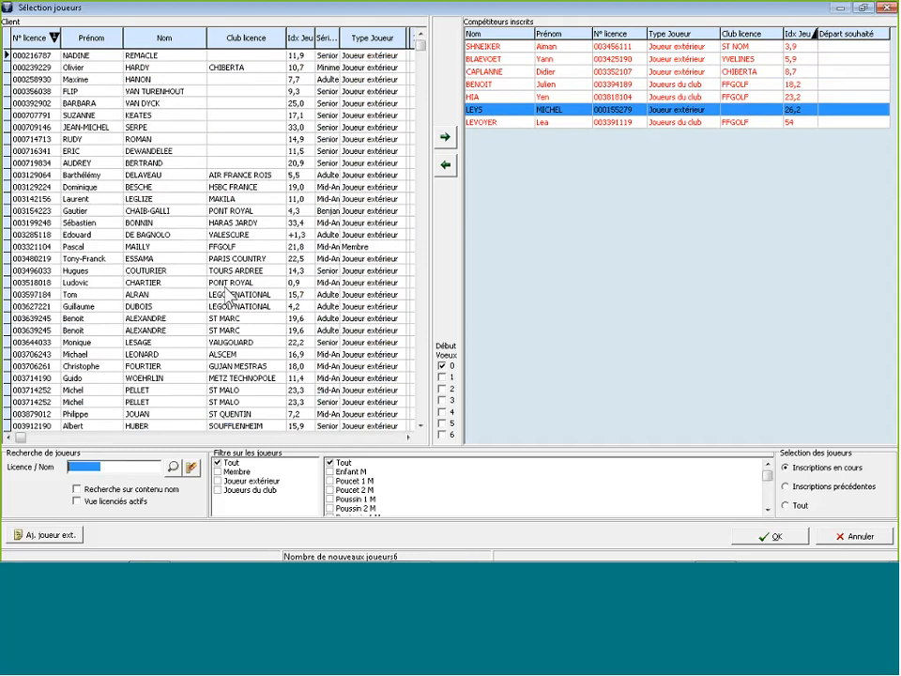
double_click(225, 288)
double_click(226, 293)
double_click(227, 294)
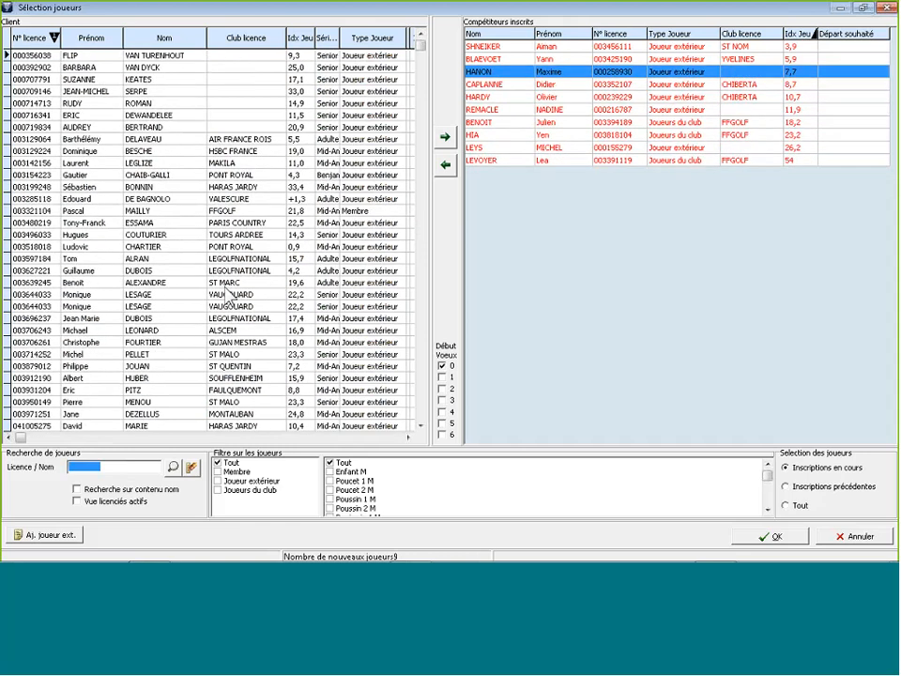
double_click(226, 294)
double_click(226, 293)
double_click(226, 293)
double_click(227, 294)
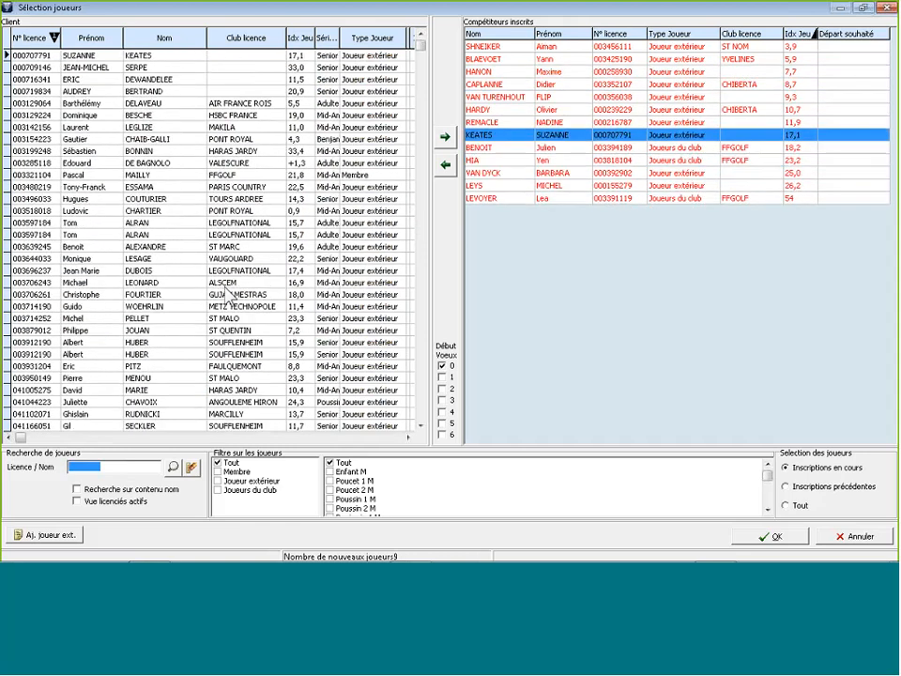
double_click(226, 293)
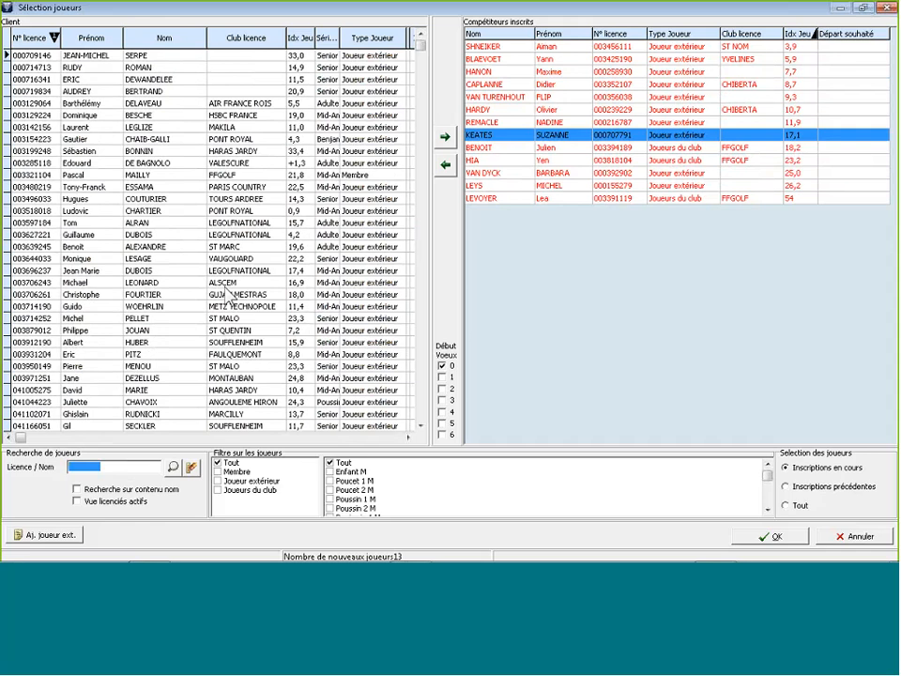
Register three more external players from the start of the client list to complete 16 competitors, and validate the player selection
key("Return")
key("Return")
key("Return")
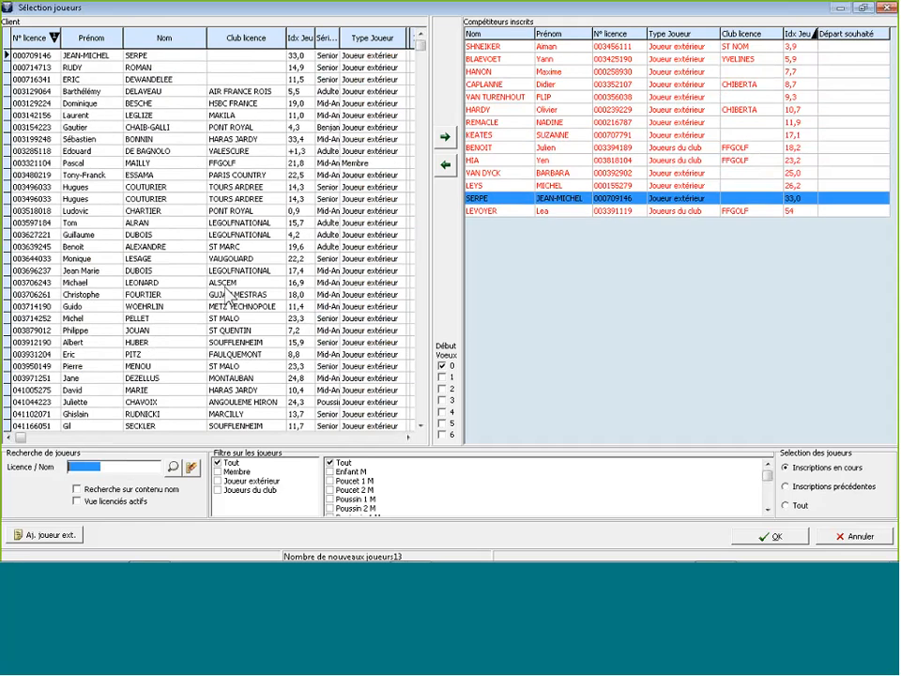
key("Return")
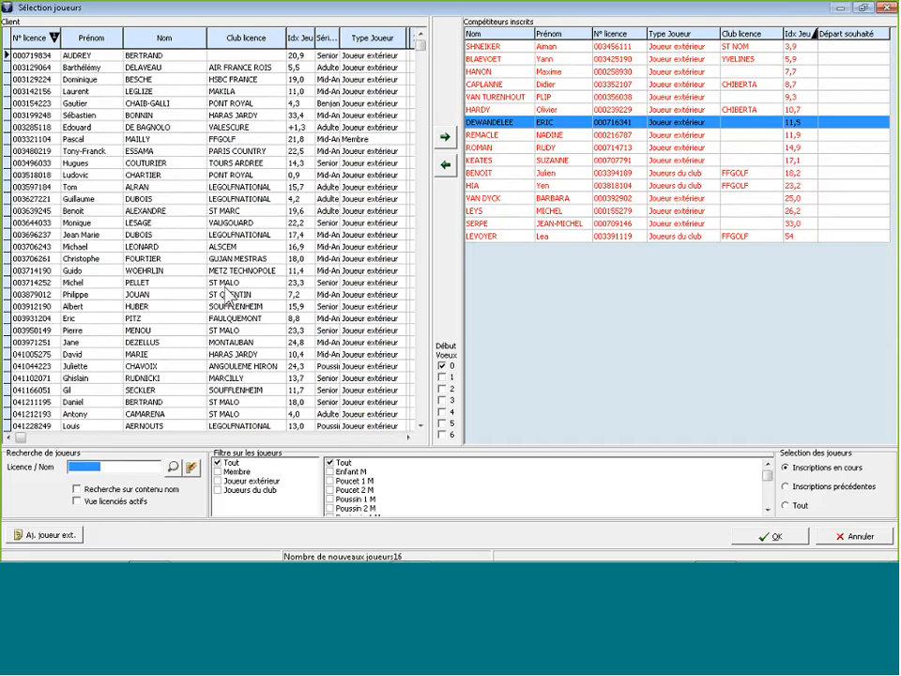
left_click(744, 536)
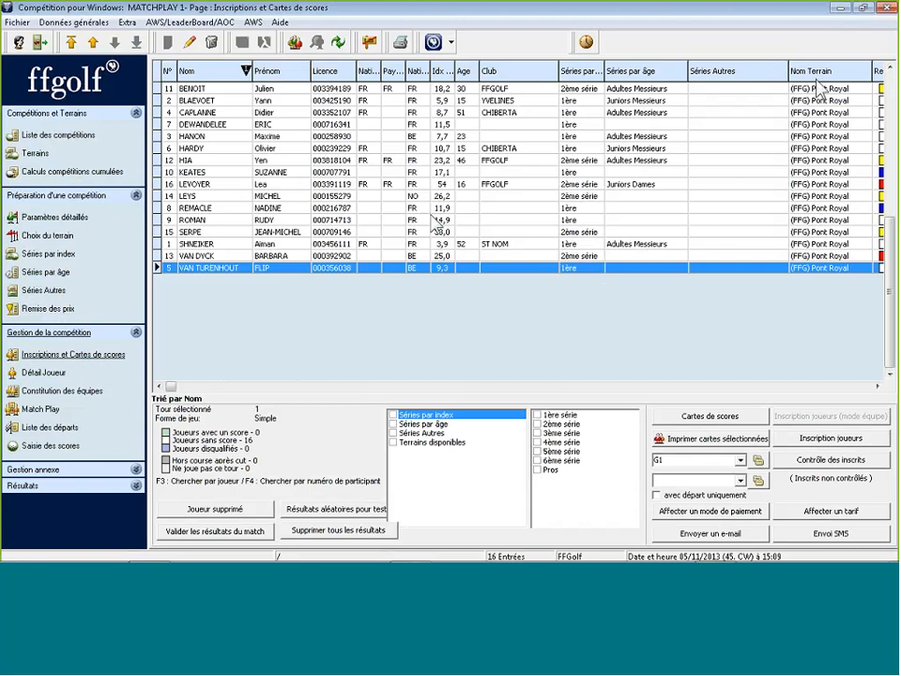
Run Contrôle des inscrits to update the competitors' sporting information, and narrow the Séries Autres and Club columns to expose the tee information
left_click_drag(787, 71, 741, 71)
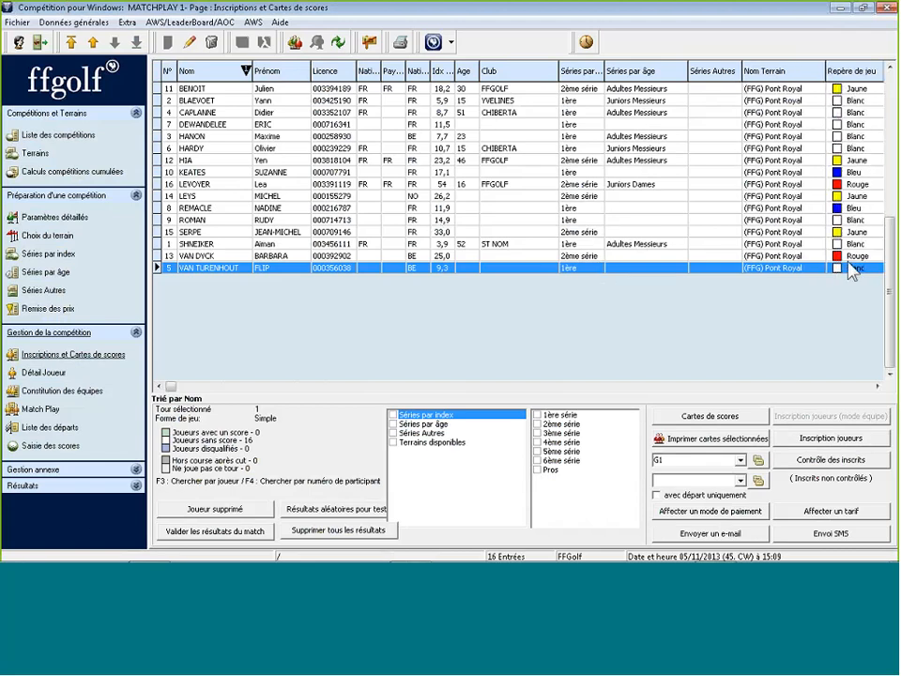
left_click(821, 459)
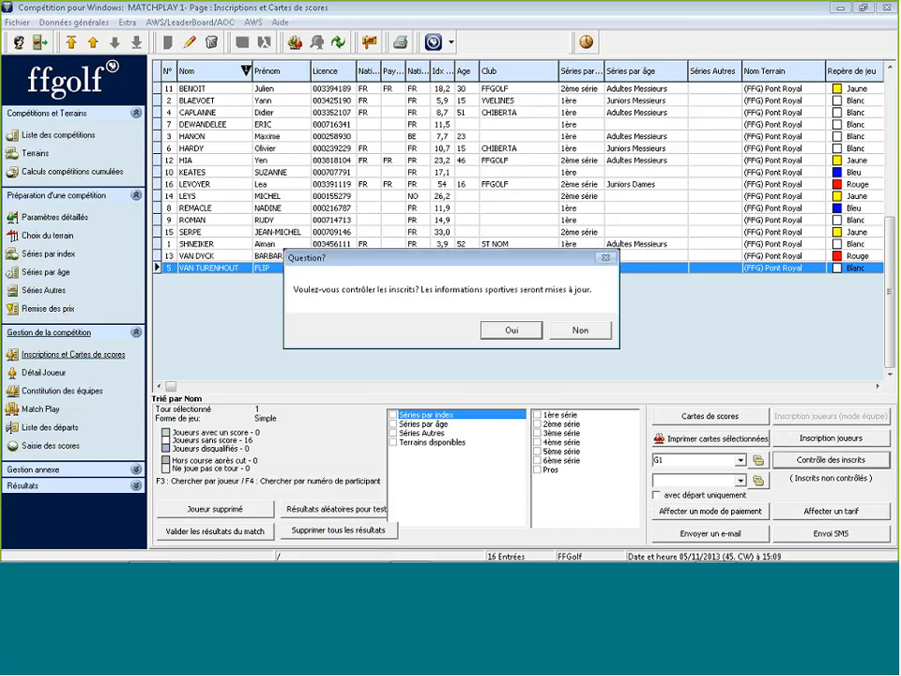
left_click(511, 330)
left_click(408, 301)
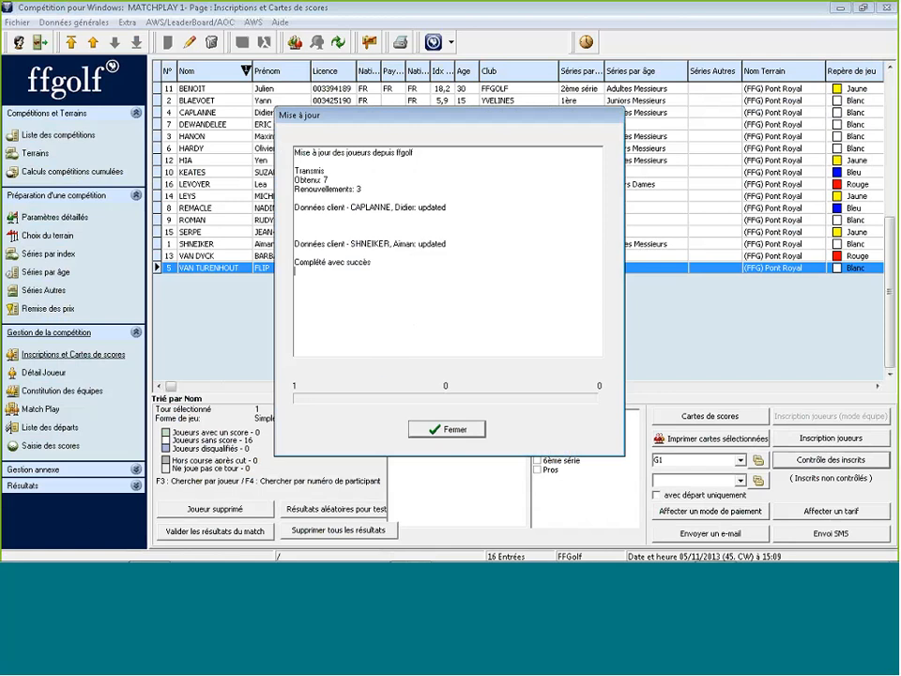
left_click(458, 431)
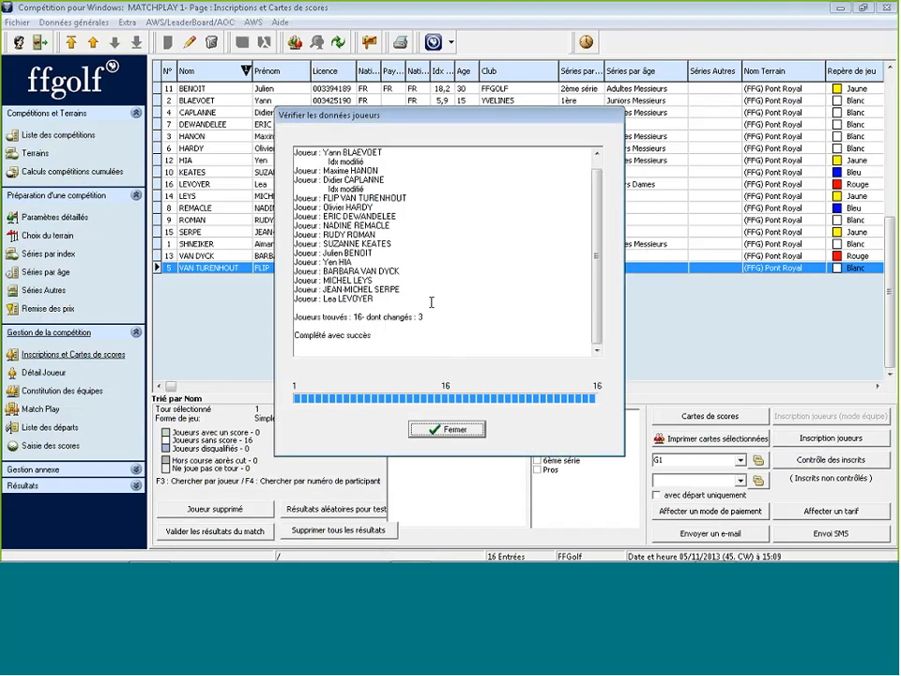
left_click(452, 432)
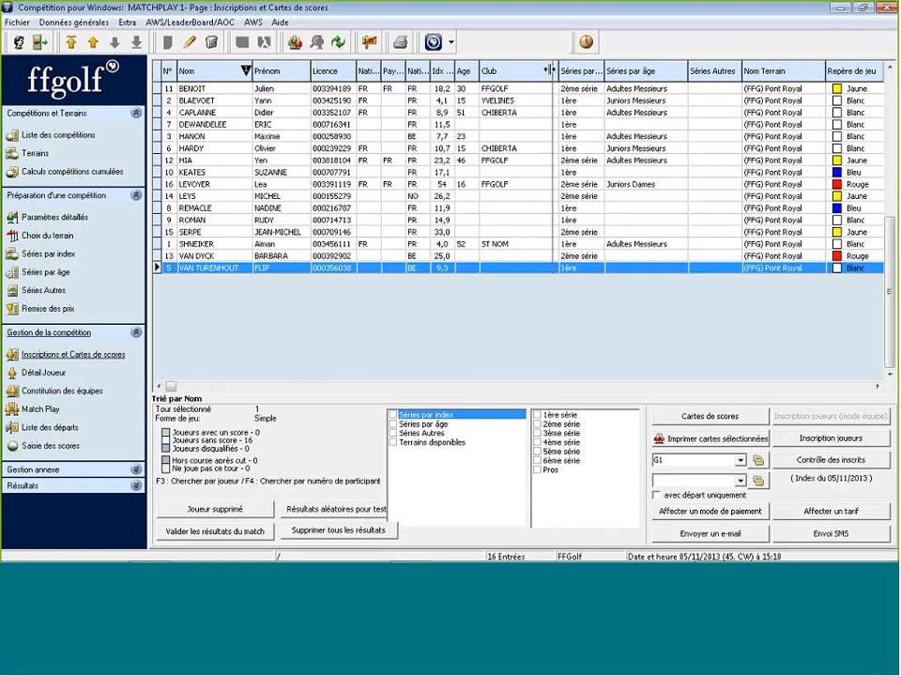
left_click_drag(559, 72, 535, 77)
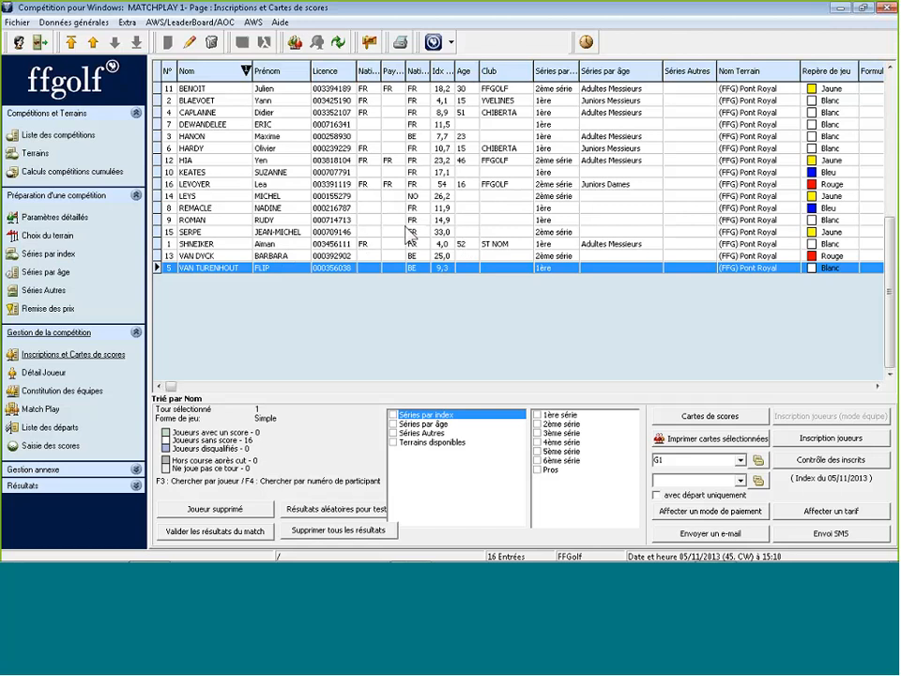
left_click(352, 196)
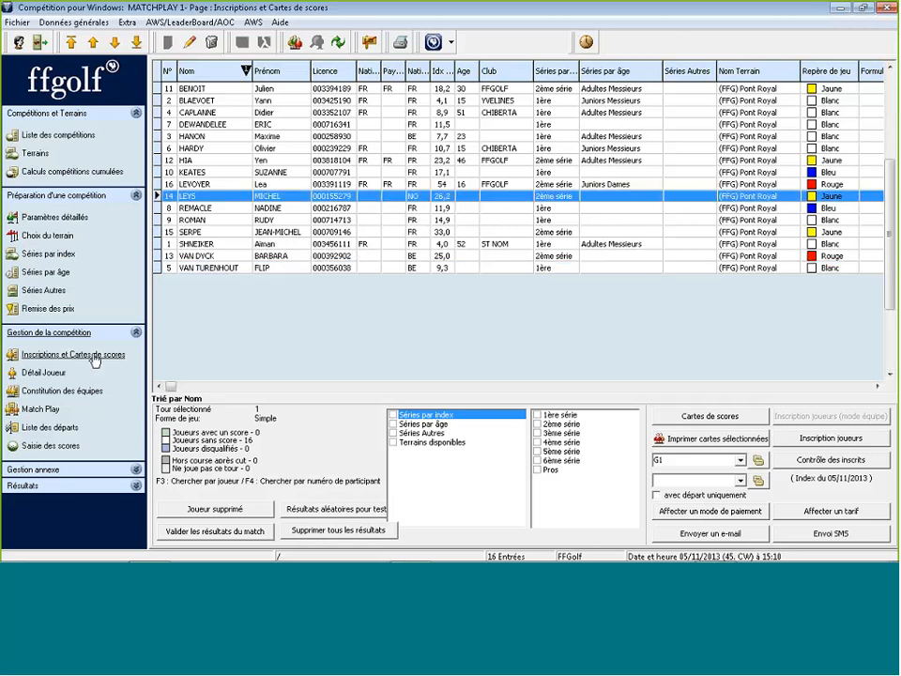
Open the Match Play page in edit mode and enlarge the lists of available players below the matches
left_click(47, 414)
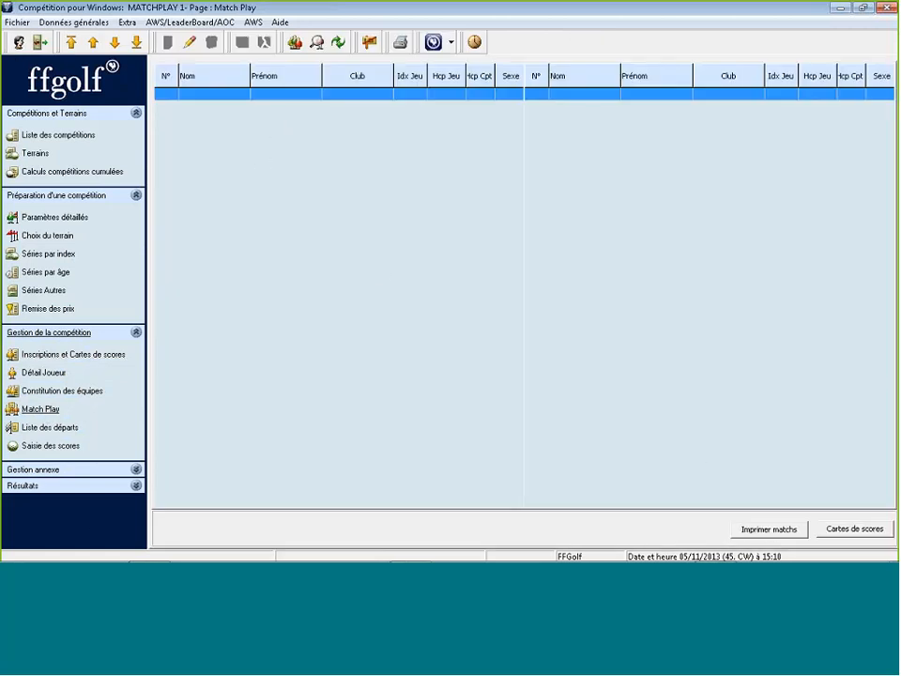
left_click(189, 47)
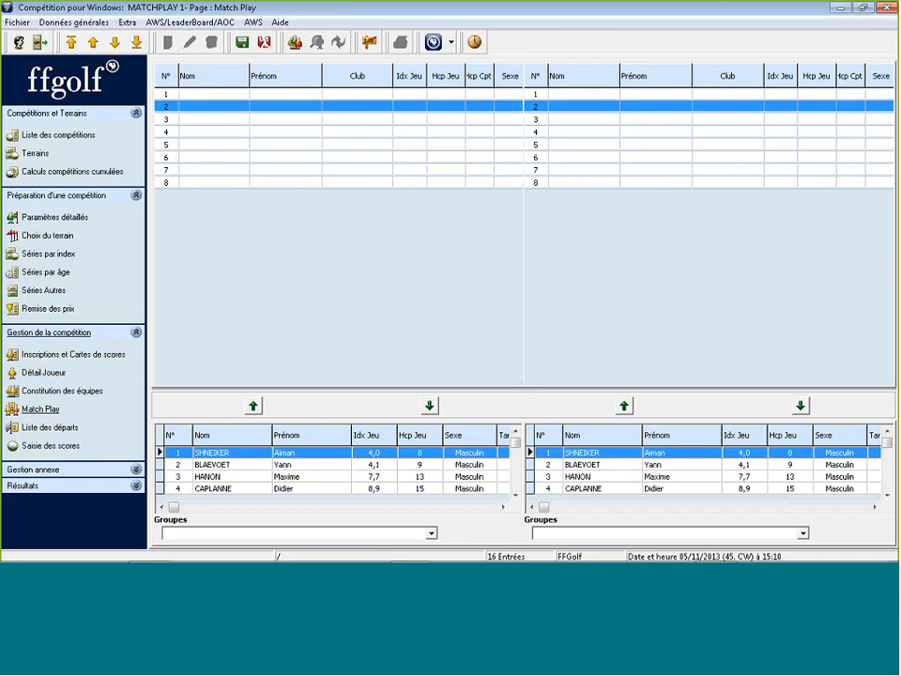
left_click_drag(526, 391, 523, 335)
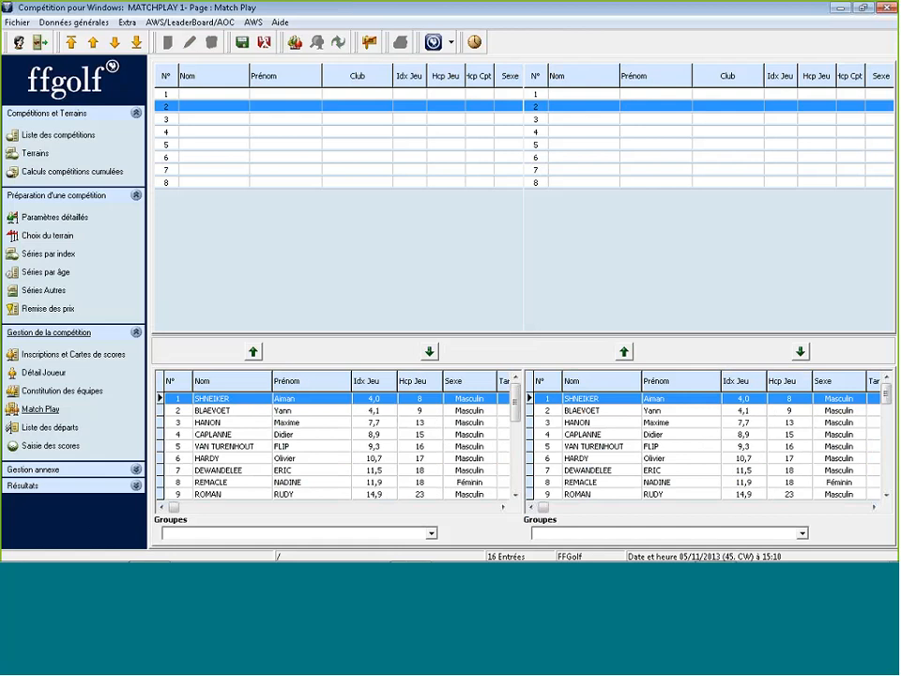
Place players 1, 5 and 7 first in matches 1, 4 and 7, player 4 second in match 1, and player 10 first in match 3
left_click_drag(218, 399, 219, 97)
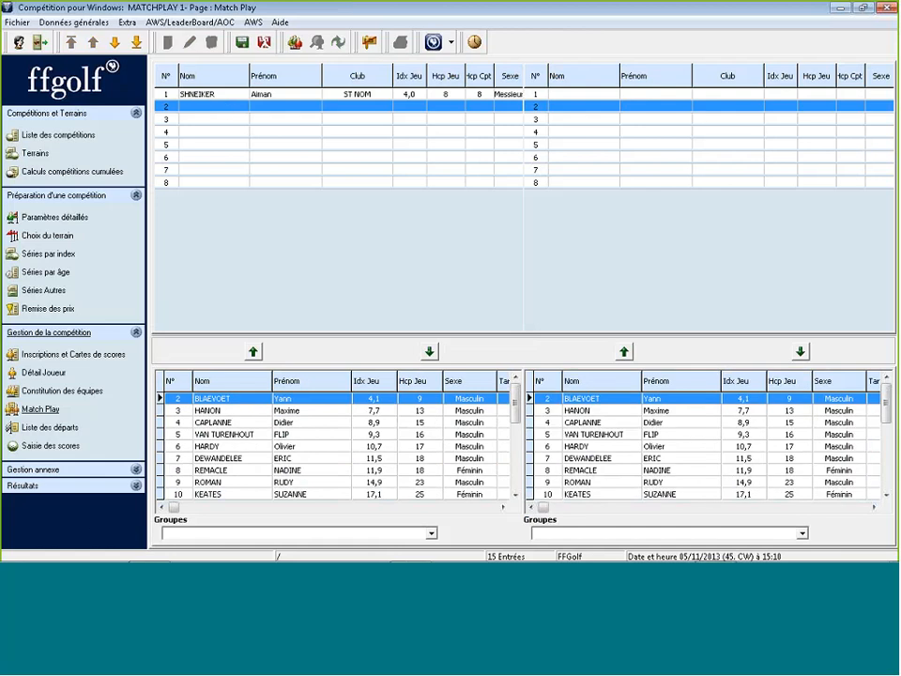
left_click_drag(241, 434, 217, 136)
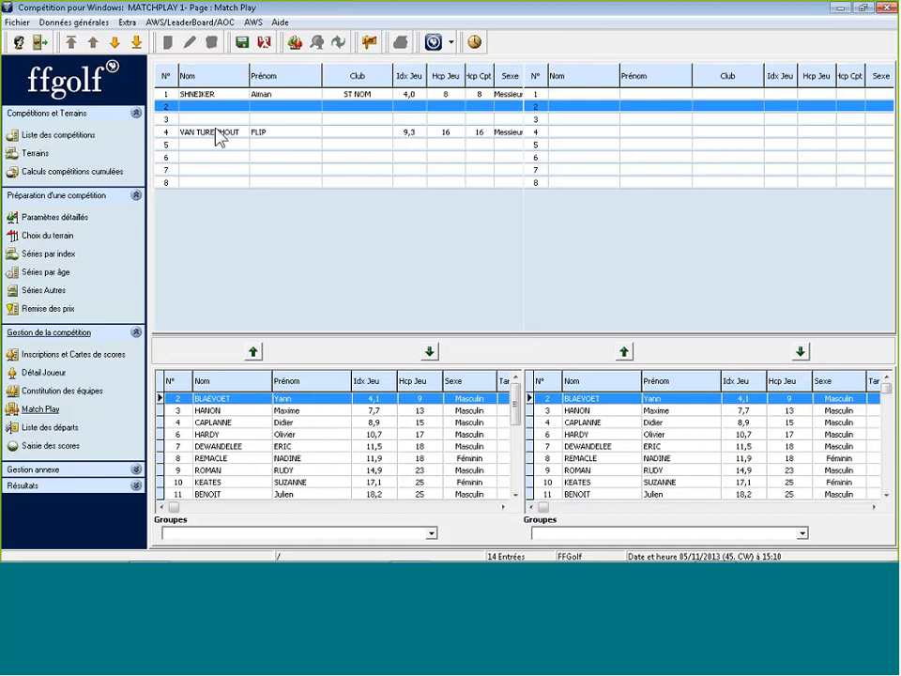
left_click_drag(253, 446, 213, 177)
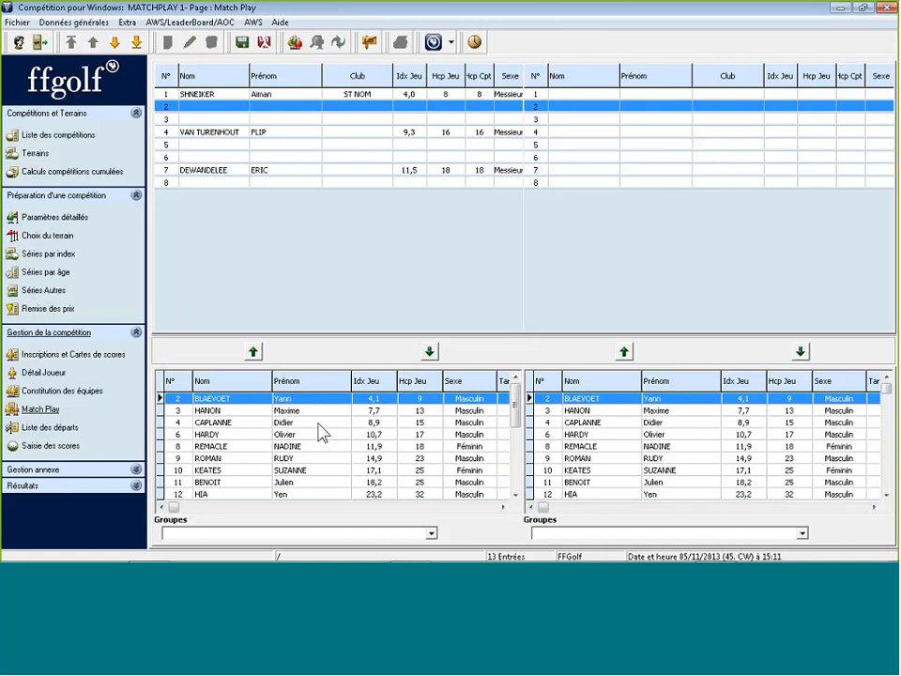
left_click_drag(319, 425, 591, 122)
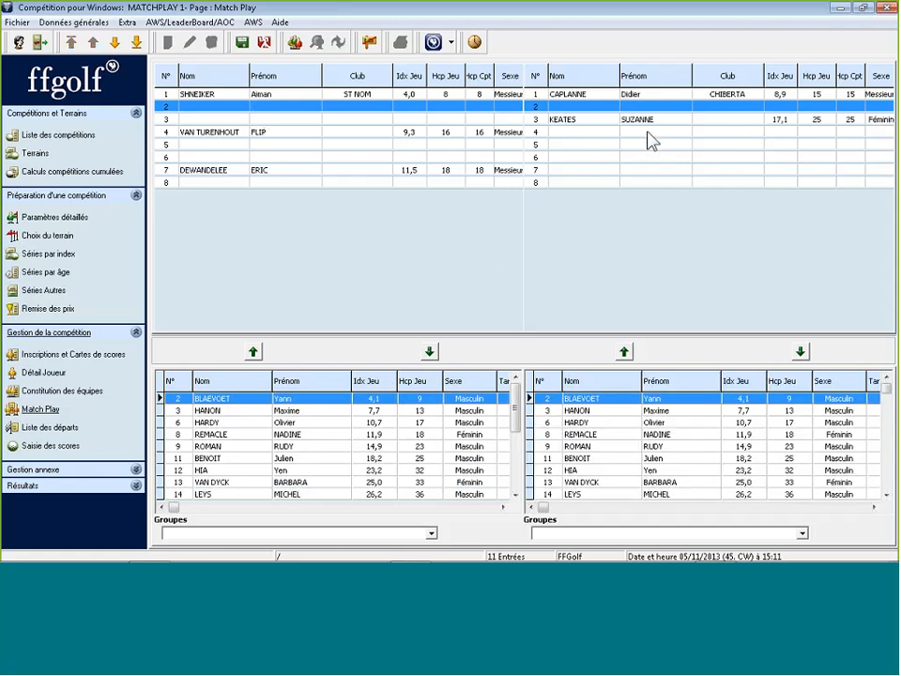
left_click_drag(570, 125, 497, 120)
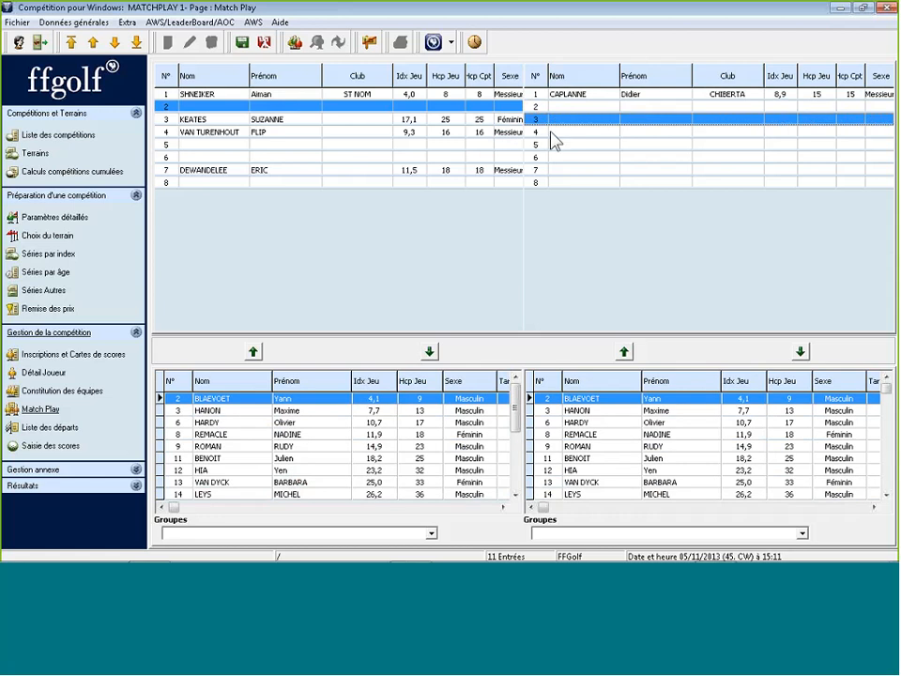
Place player 11 second in match 5, and players 9, 6, 5 and 12 first in matches 6, 4, 5 and 8
left_click_drag(405, 458, 541, 218)
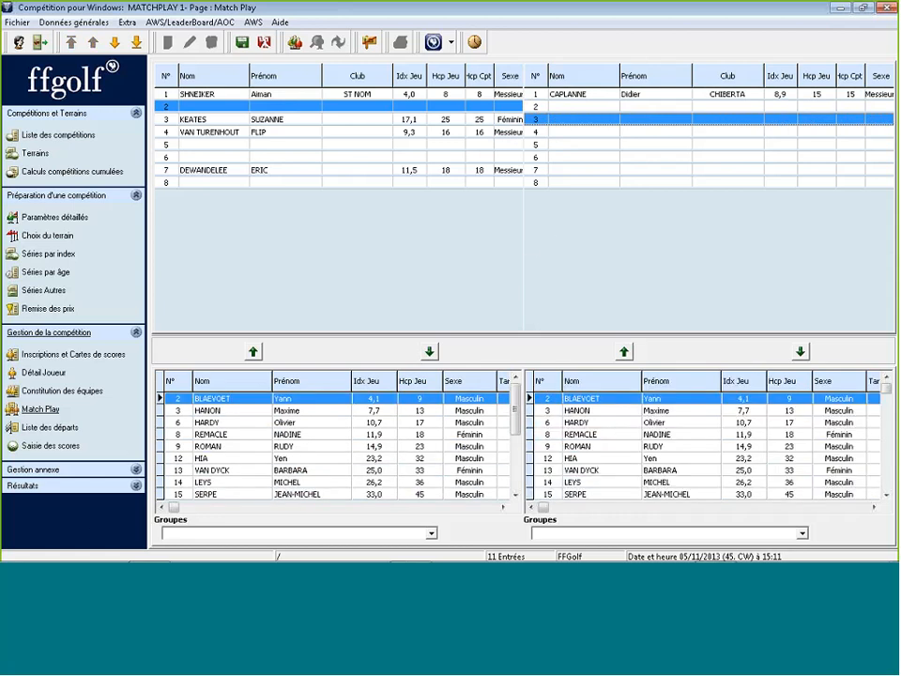
left_click_drag(396, 447, 385, 157)
left_click_drag(414, 422, 334, 138)
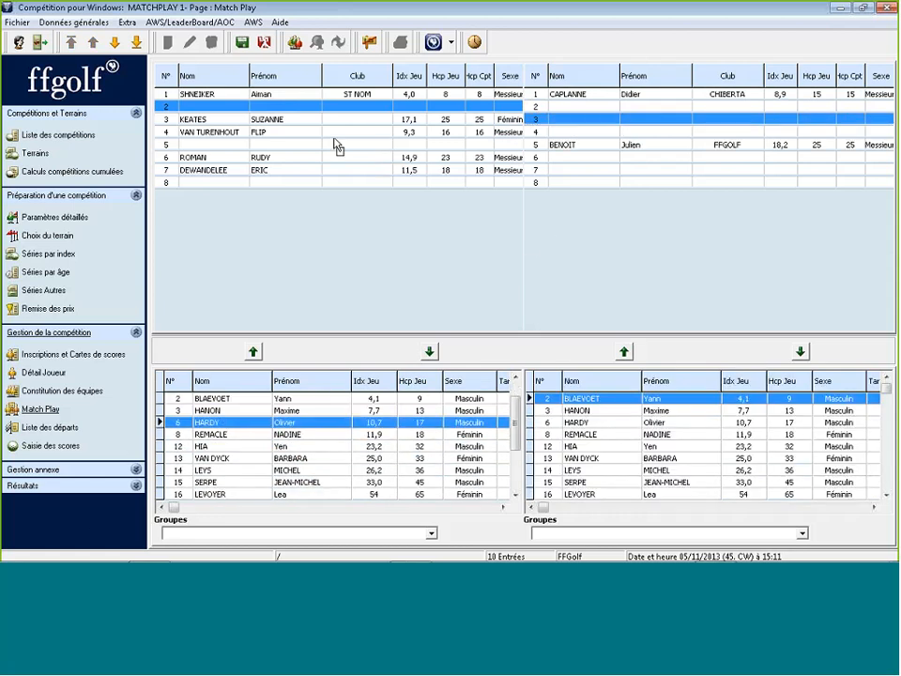
left_click_drag(378, 422, 335, 149)
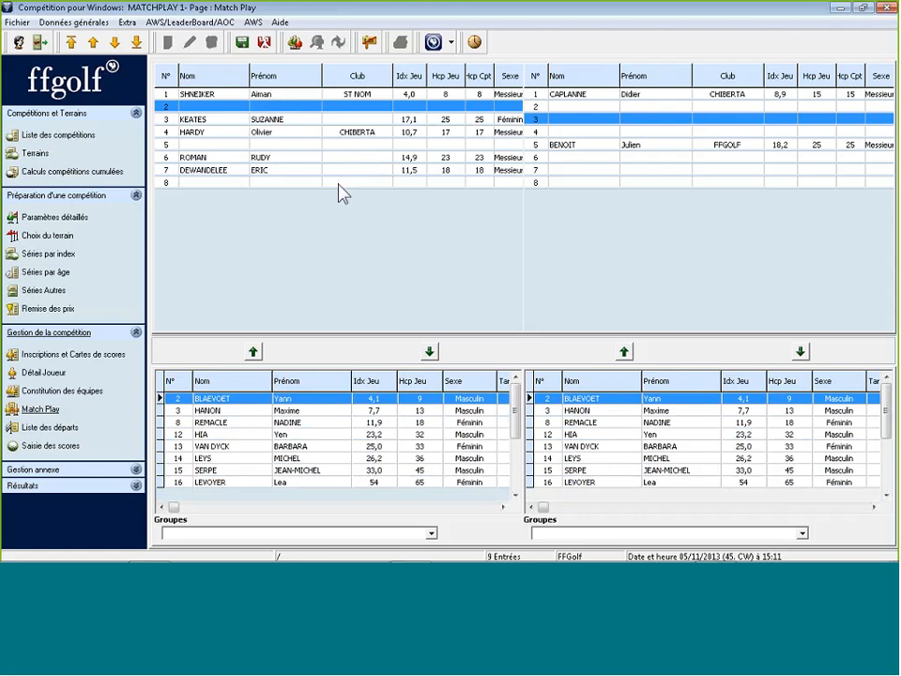
left_click_drag(362, 437, 342, 183)
Place players 3, 8 and 14 as the second players of matches 2, 3 and 4
left_click_drag(636, 413, 582, 202)
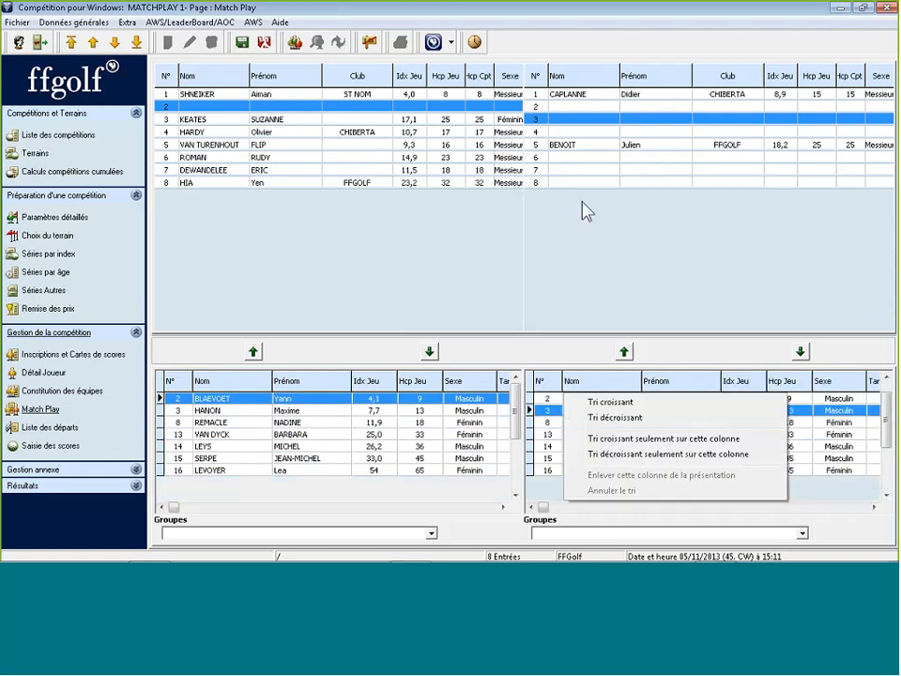
left_click(548, 400)
left_click_drag(550, 404, 595, 109)
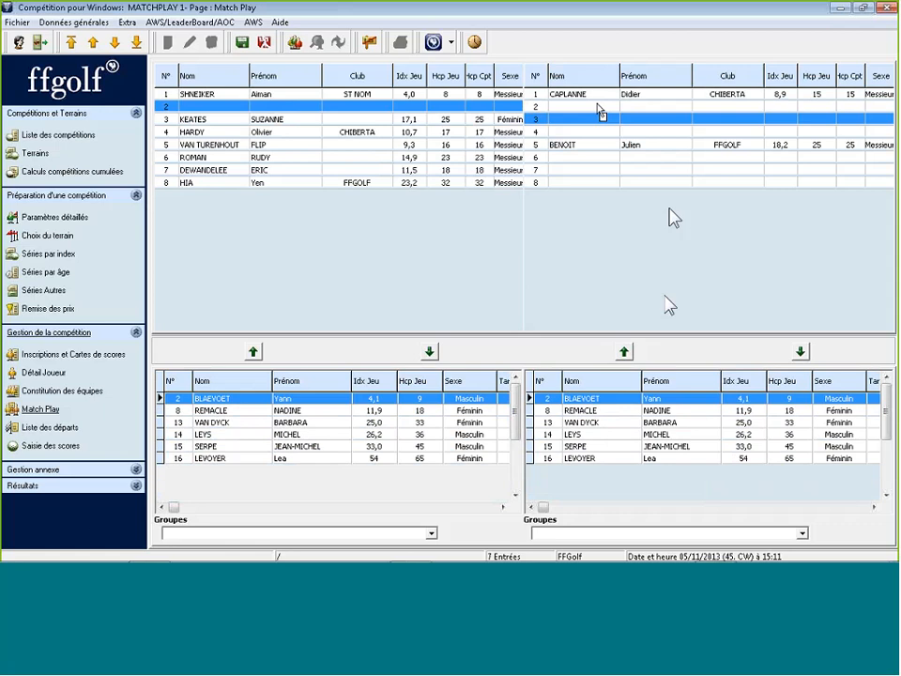
left_click(622, 410)
left_click_drag(622, 410, 583, 133)
left_click(610, 422)
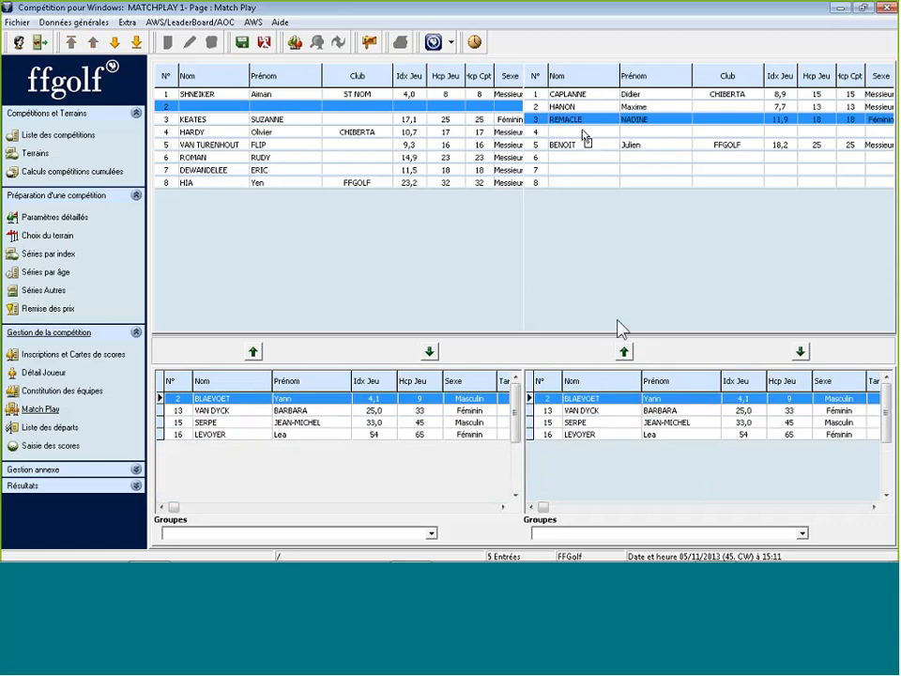
Place players 2, 13 and 15 second in matches 6, 7 and 8, and player 16 first in match 2
left_click(617, 399)
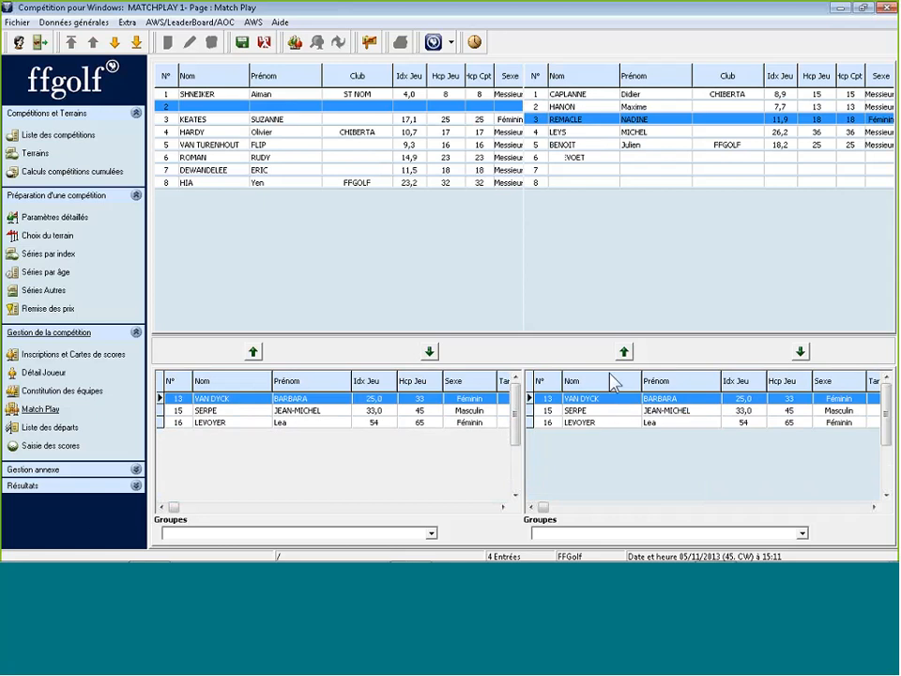
left_click_drag(614, 399, 590, 191)
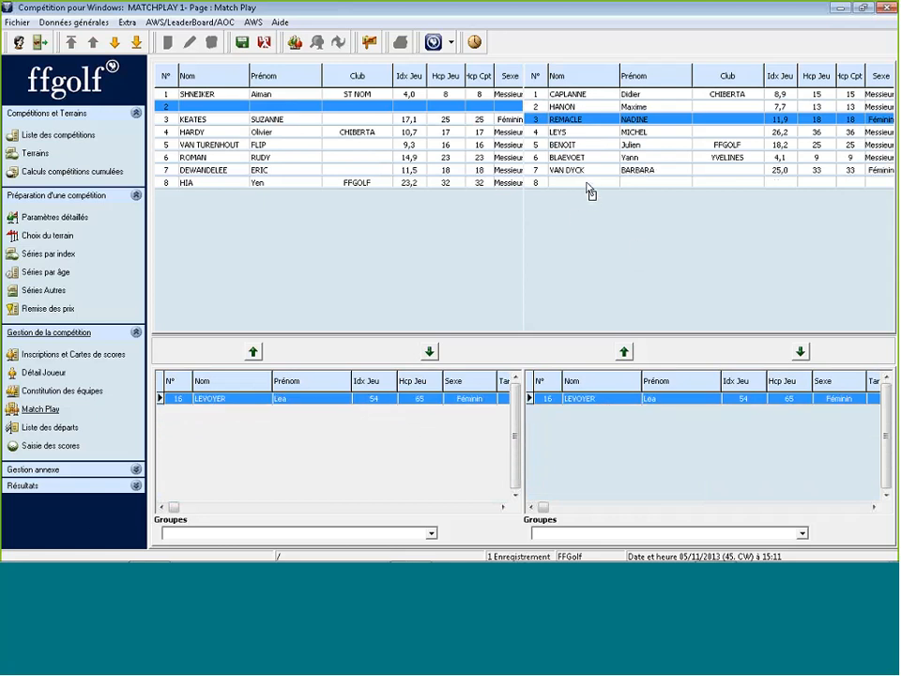
left_click_drag(315, 399, 299, 111)
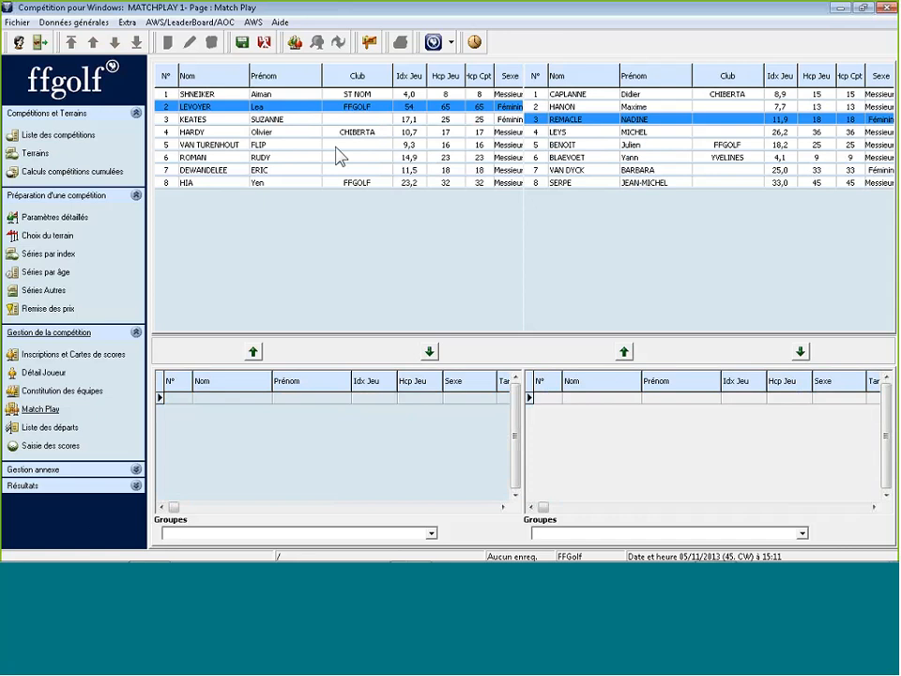
Save the eight match pairings and look at the print reports offered for the match list
left_click(243, 47)
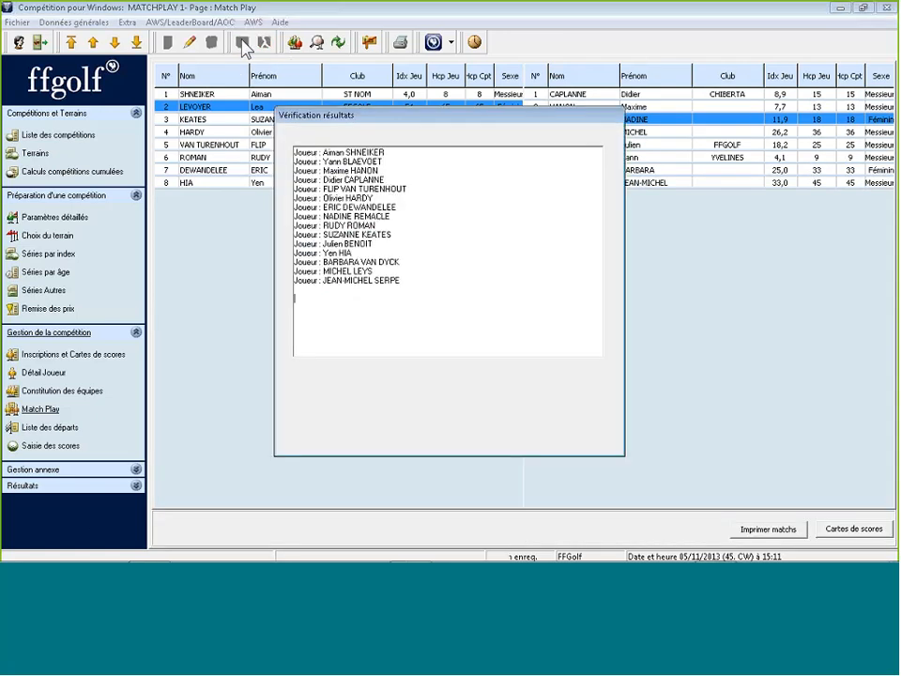
left_click(403, 43)
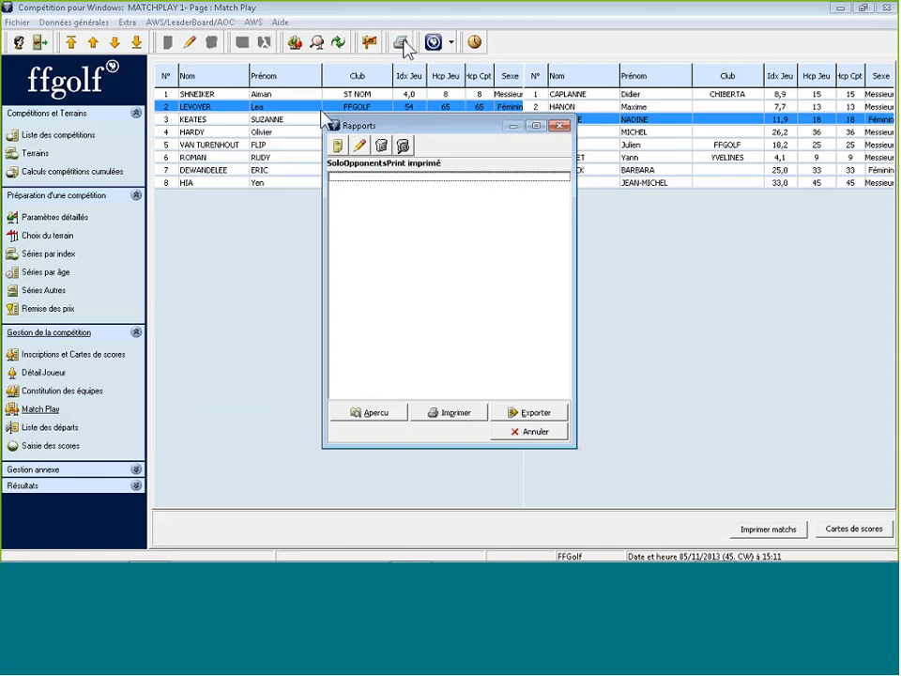
left_click(552, 435)
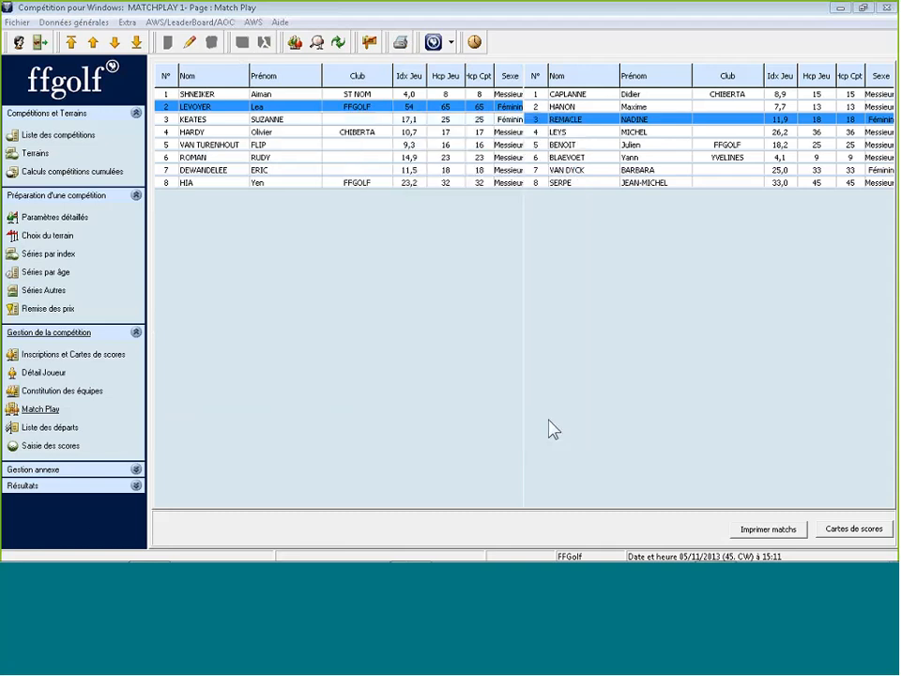
Preview the printed match list with the template 01. Résultats Match-play simple (ffgolf).lst, and close the preview
left_click(779, 528)
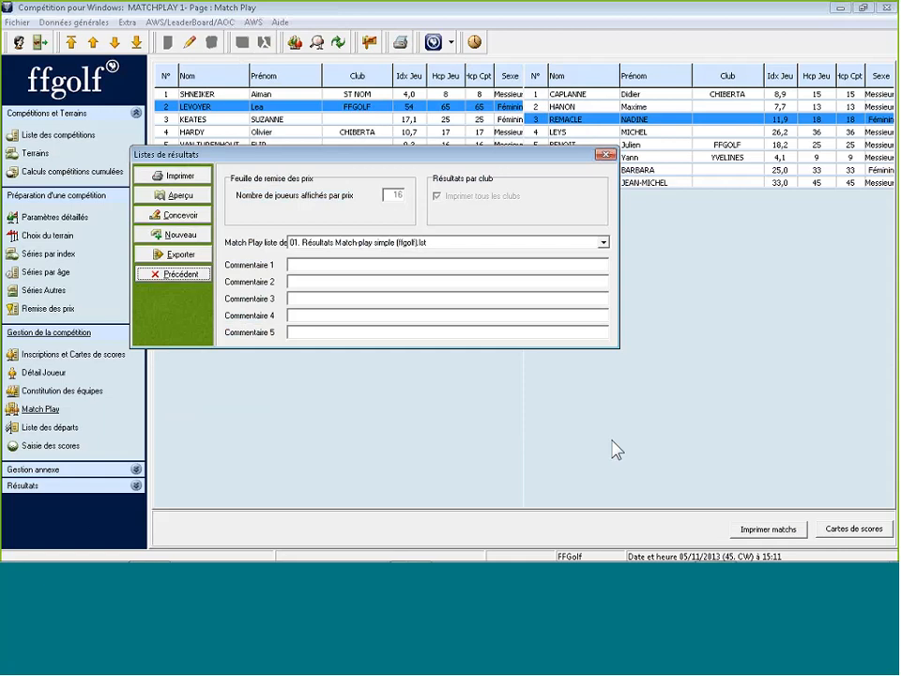
left_click(784, 531)
left_click(173, 273)
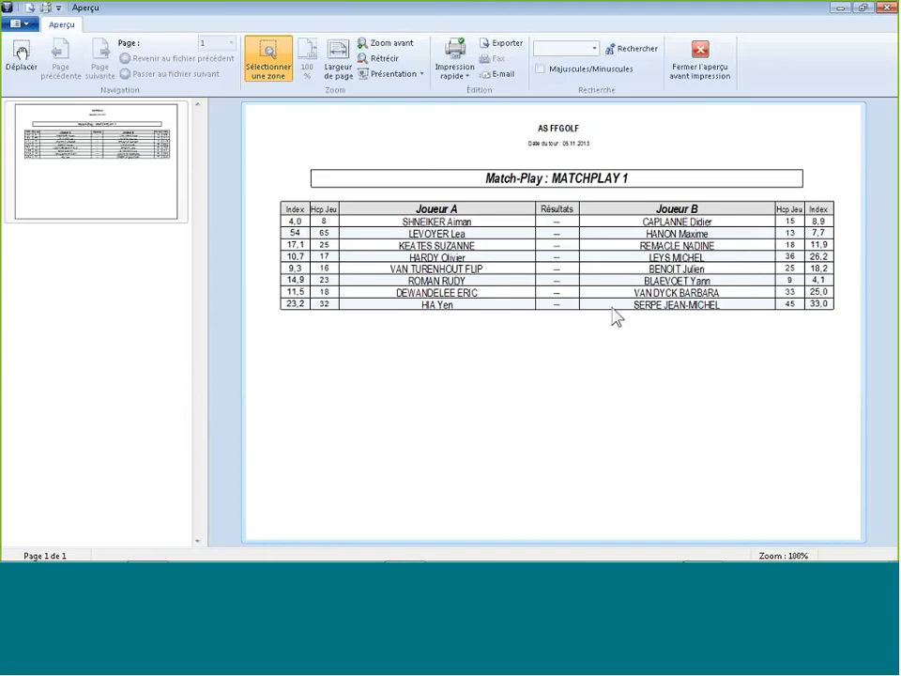
left_click(695, 73)
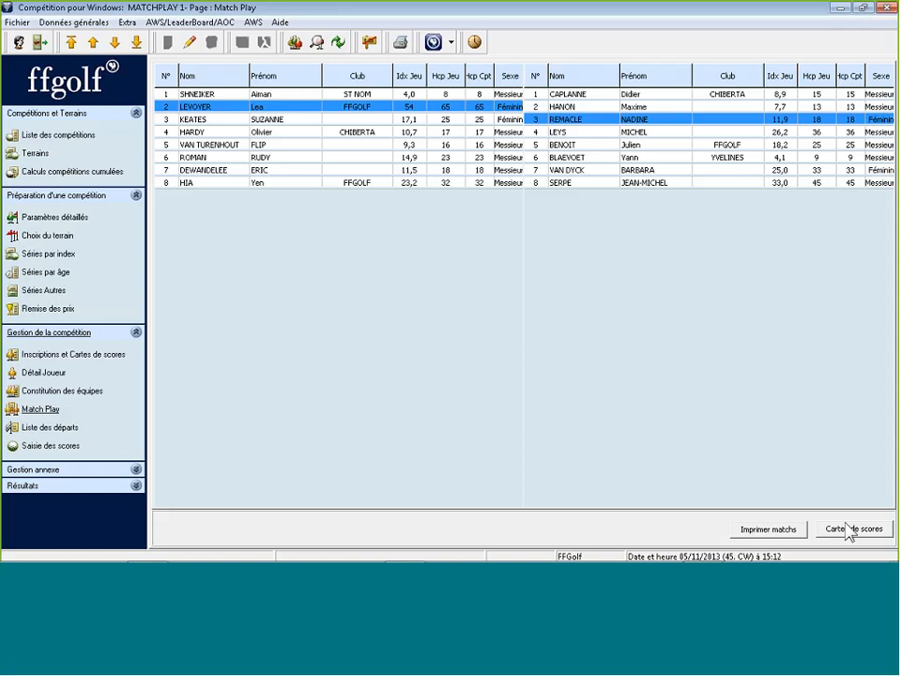
Preview the matches' score cards using the model 01. Cartes de scores Match Play (ffgolf).lbl
left_click(92, 359)
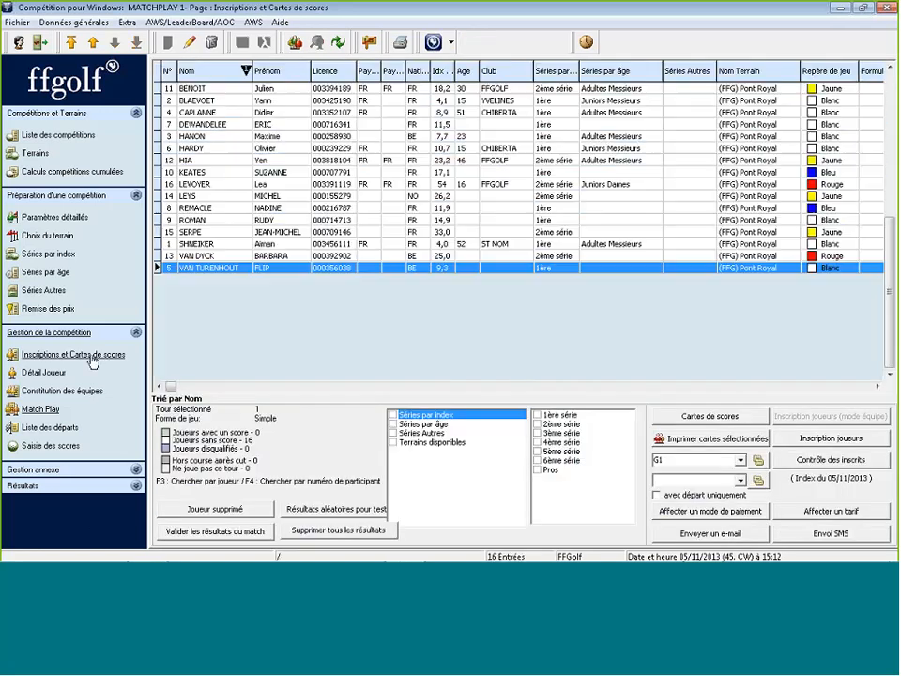
left_click(42, 411)
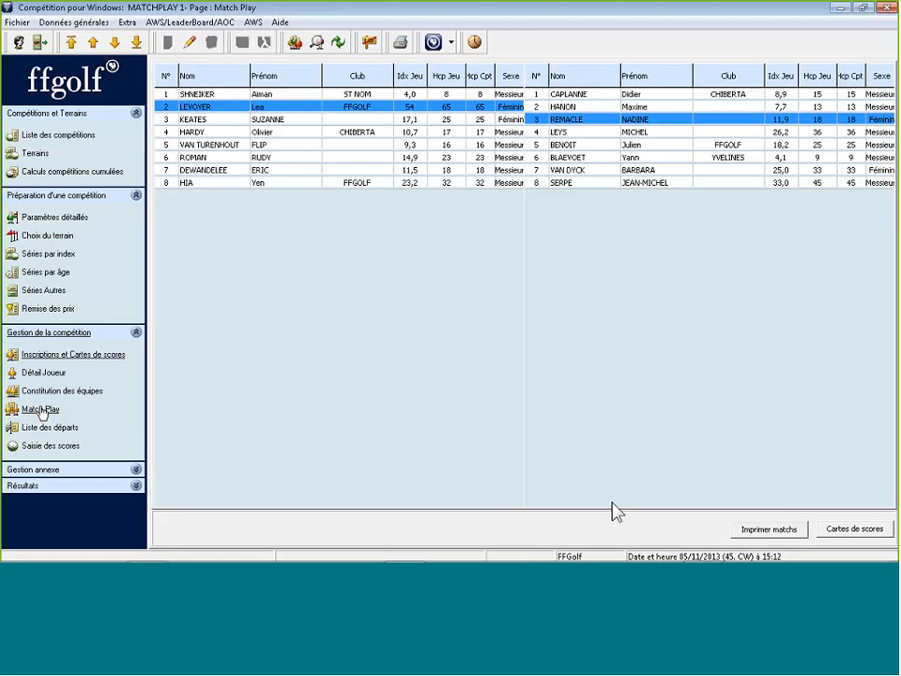
left_click(854, 530)
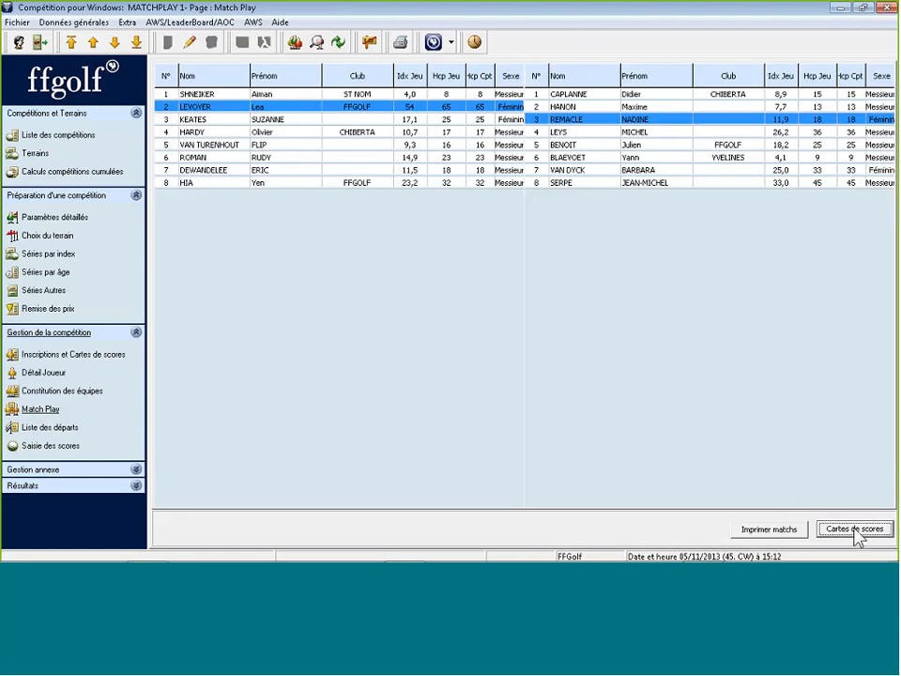
left_click(413, 221)
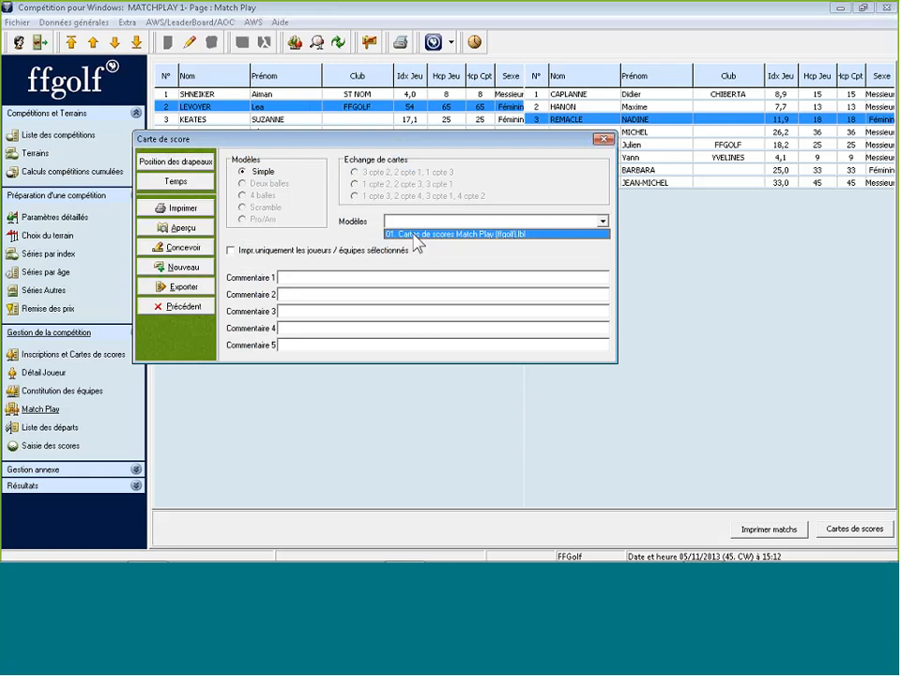
left_click(417, 234)
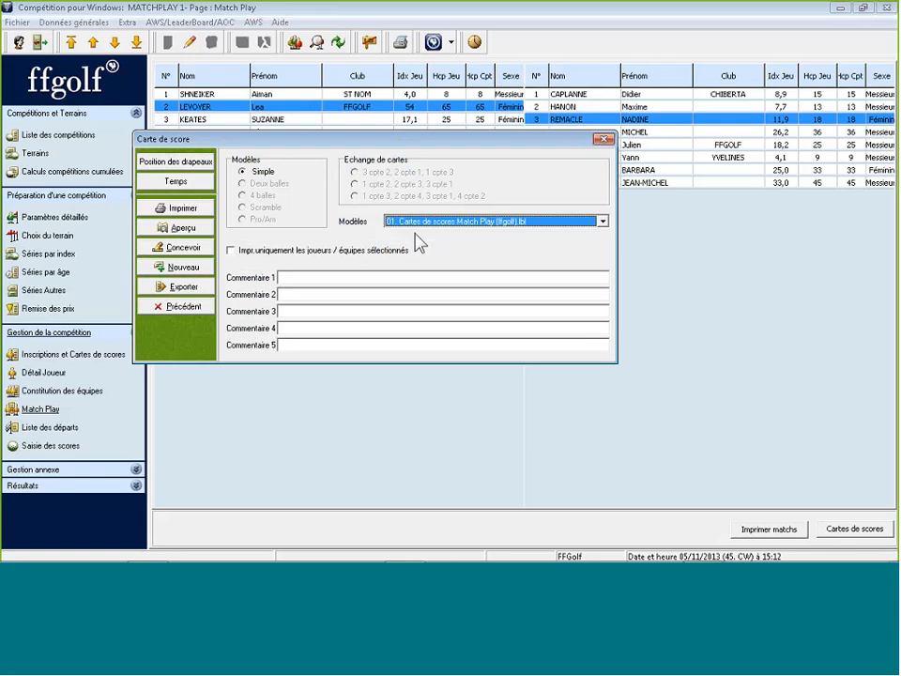
left_click(185, 228)
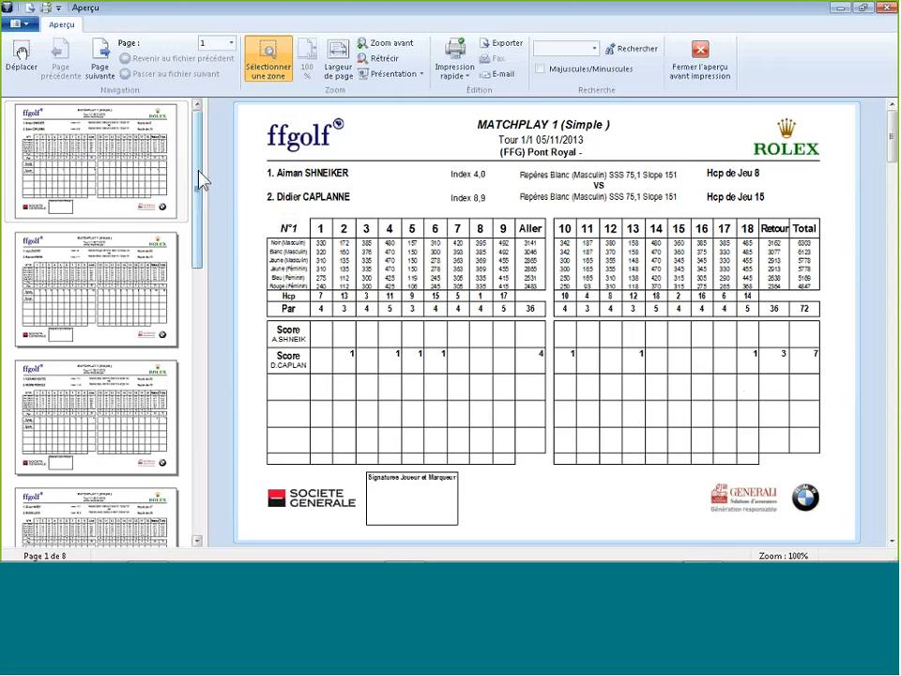
Examine the score card of match 7 in the preview, and close the preview
left_click(197, 542)
left_click(198, 542)
left_click(198, 542)
left_click(100, 280)
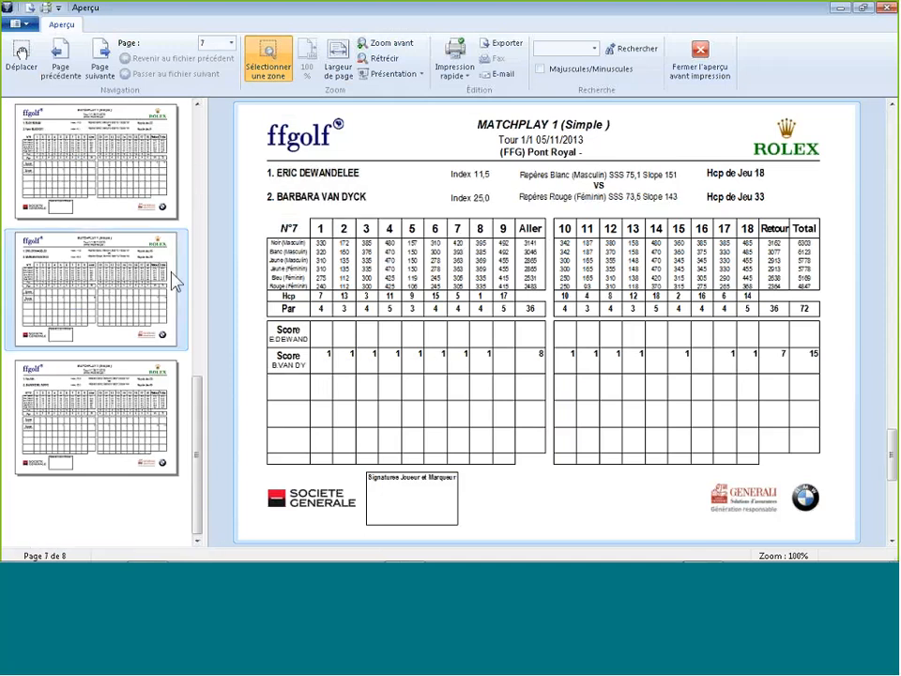
left_click(700, 56)
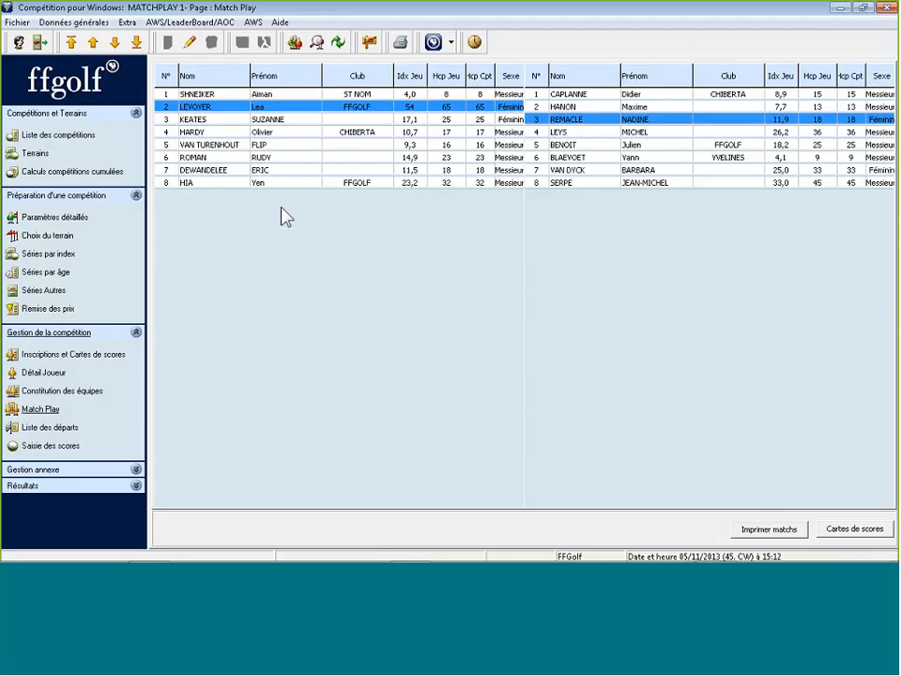
Open the start list for editing and apply 2 players per group to all groups
left_click(52, 428)
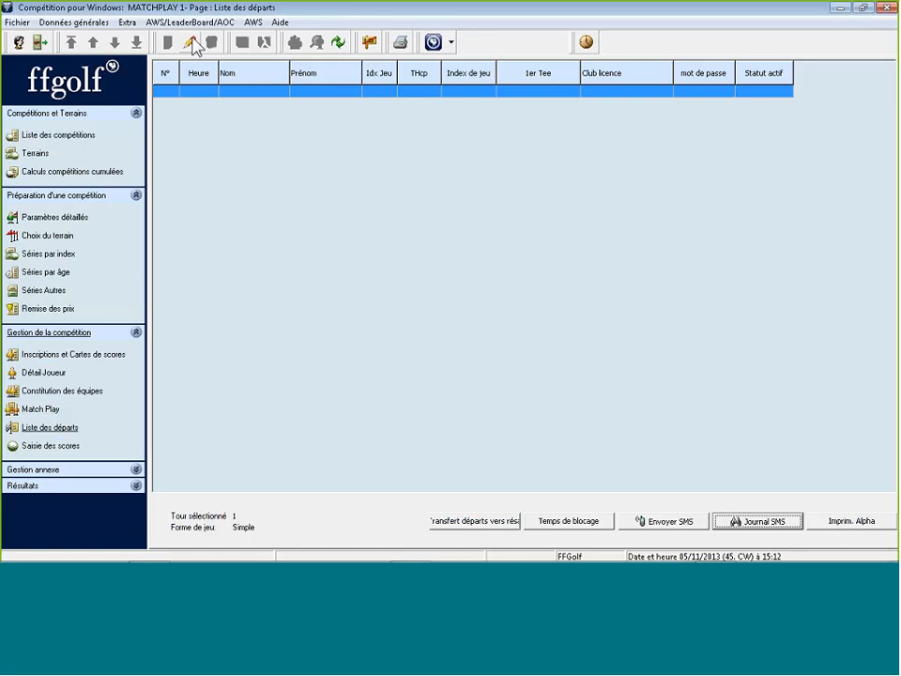
left_click(192, 44)
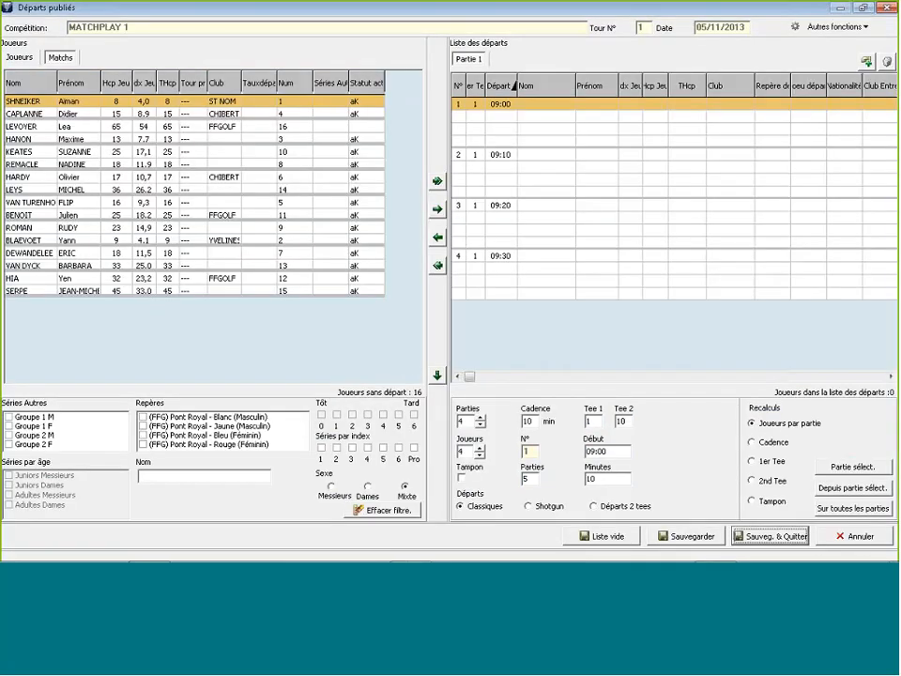
left_click_drag(383, 82, 403, 84)
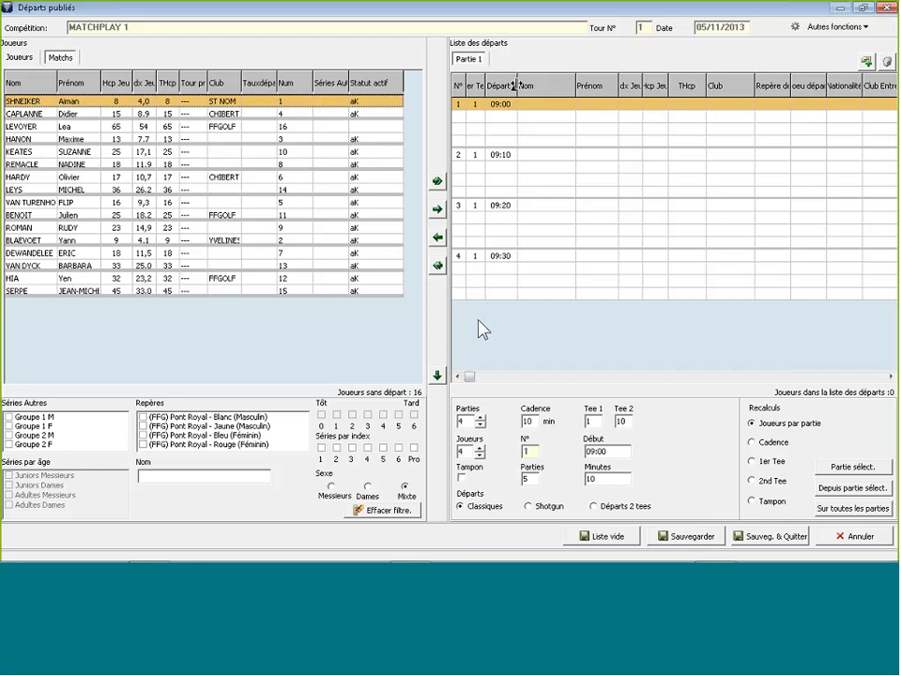
left_click(480, 457)
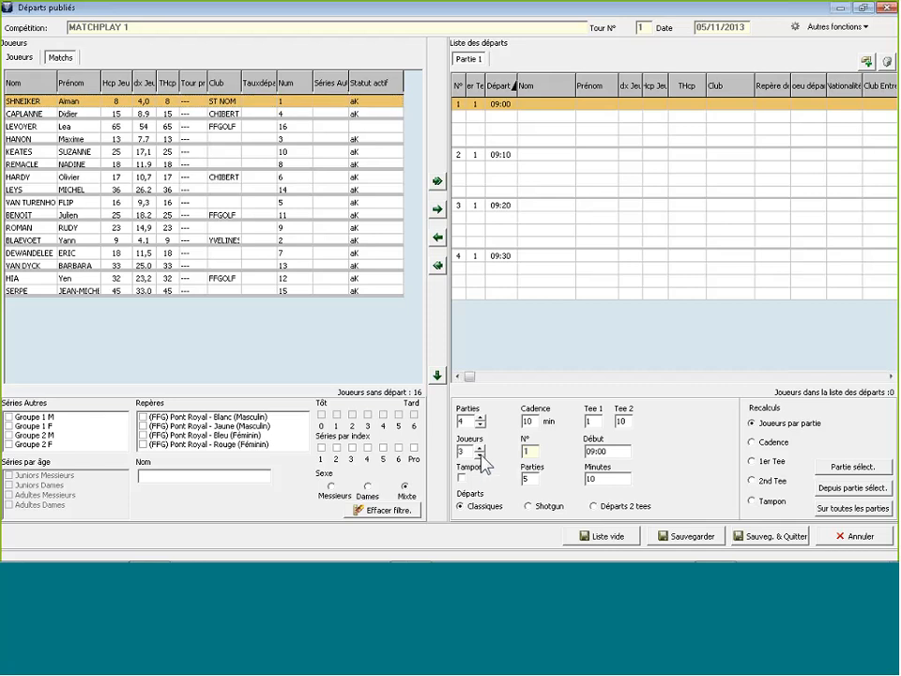
left_click(479, 456)
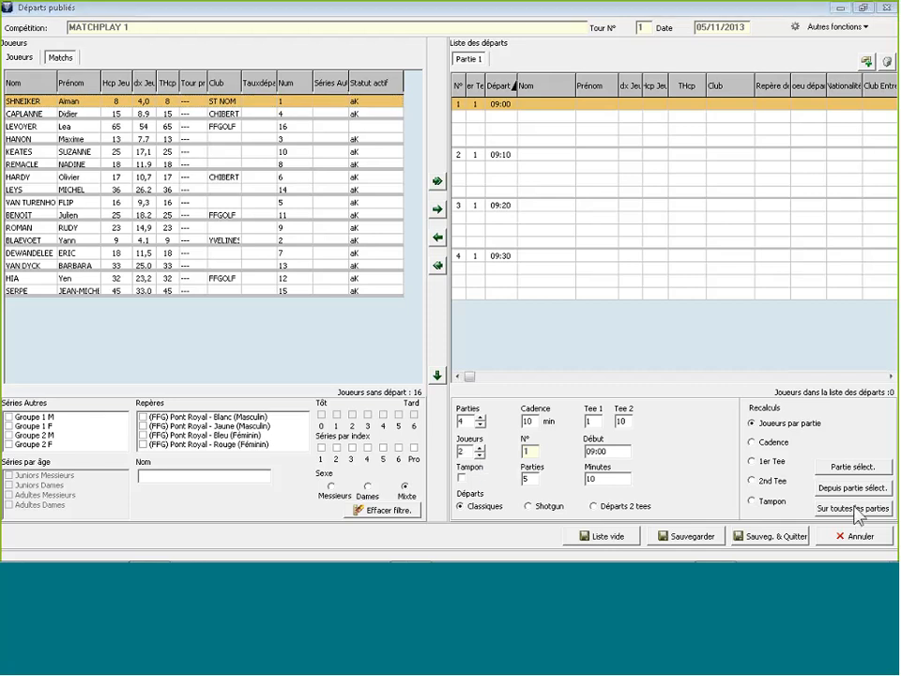
left_click(854, 511)
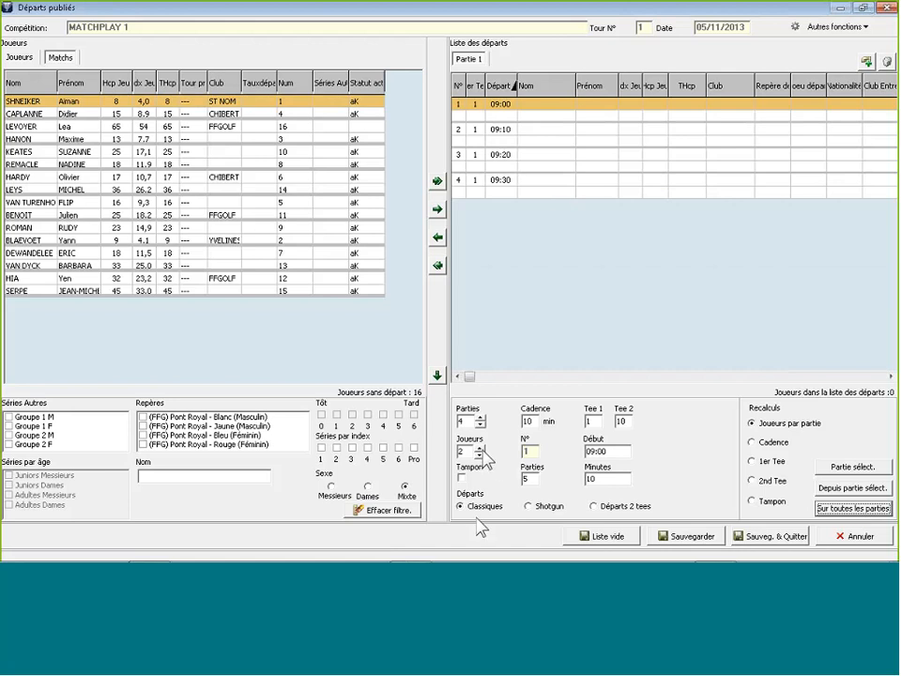
Increase the number of groups in the start list to 8
left_click(479, 419)
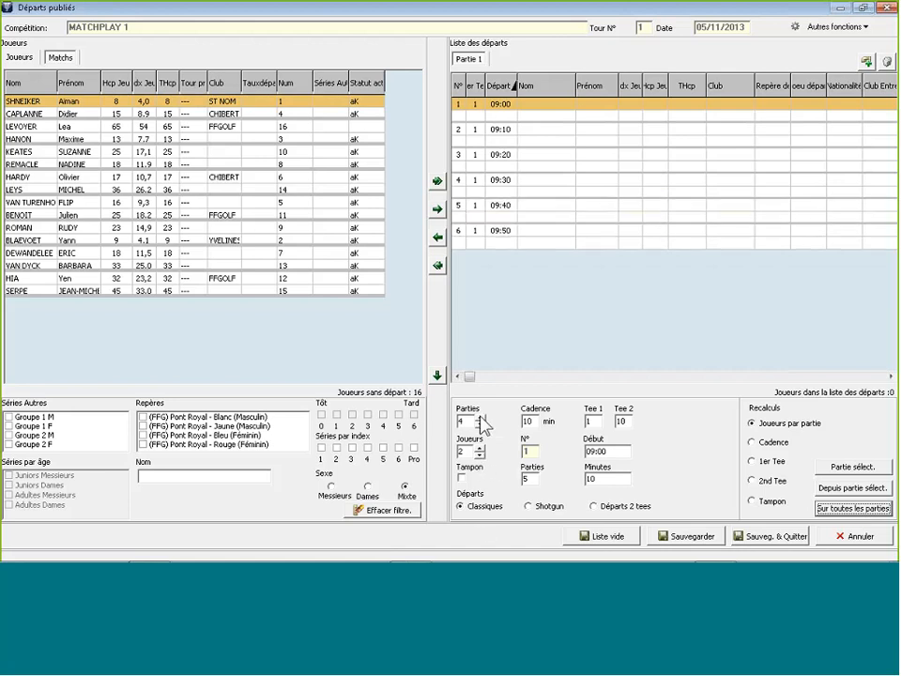
left_click(479, 419)
left_click(480, 419)
left_click(479, 419)
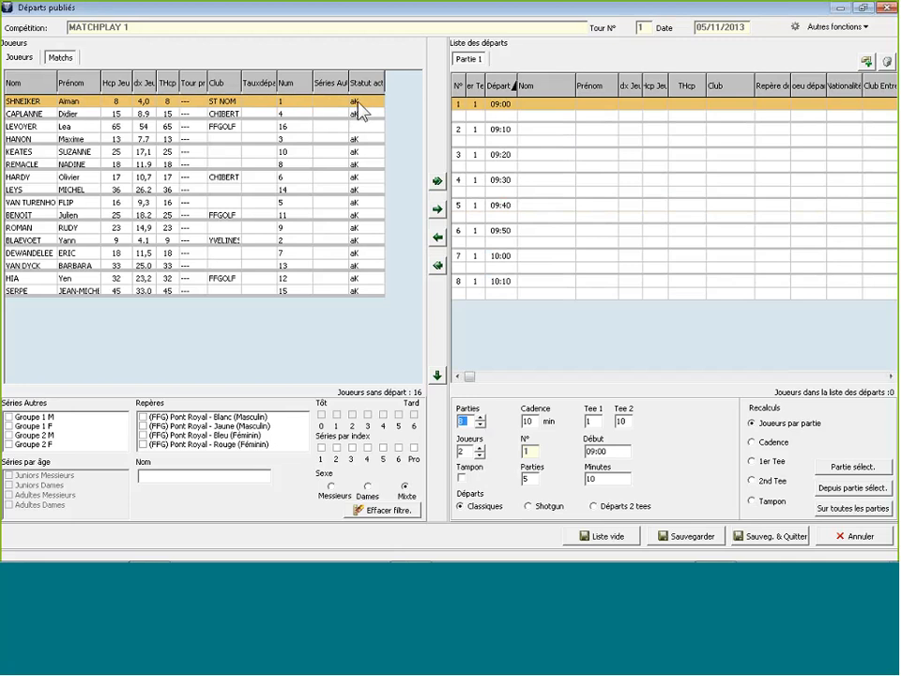
Assign the eight matches in order to the starts from 09:00 to 10:10, and save with automatic recalculation of the player order
left_click_drag(359, 105, 537, 112)
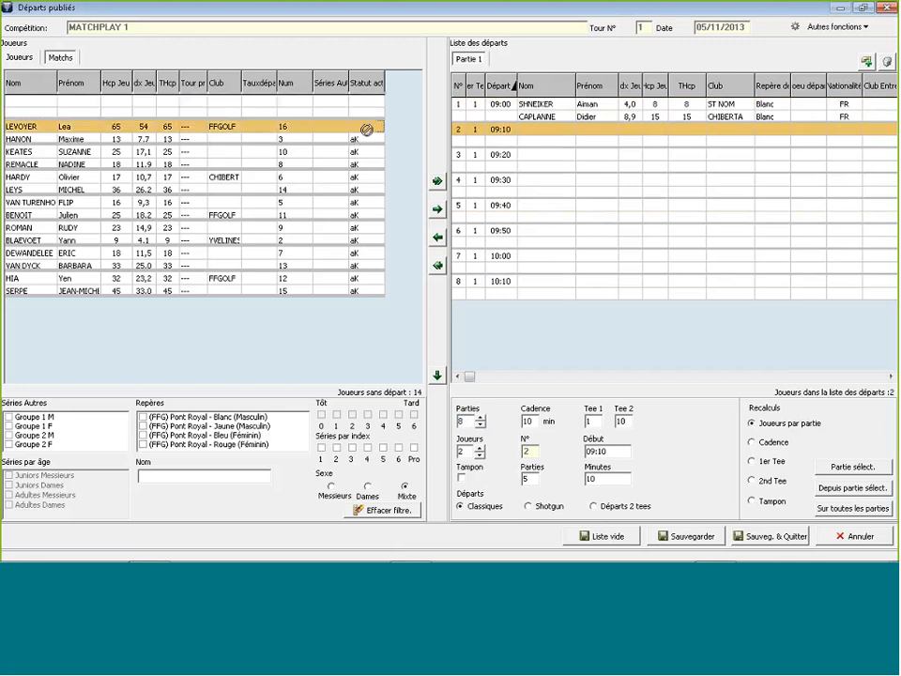
left_click_drag(366, 129, 498, 132)
left_click_drag(366, 153, 559, 150)
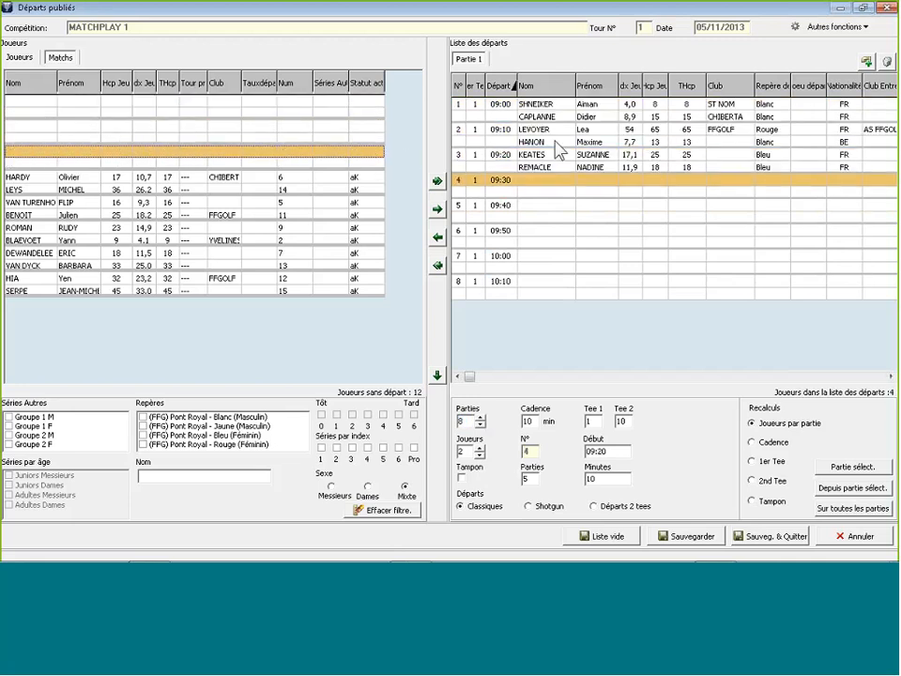
left_click(377, 183)
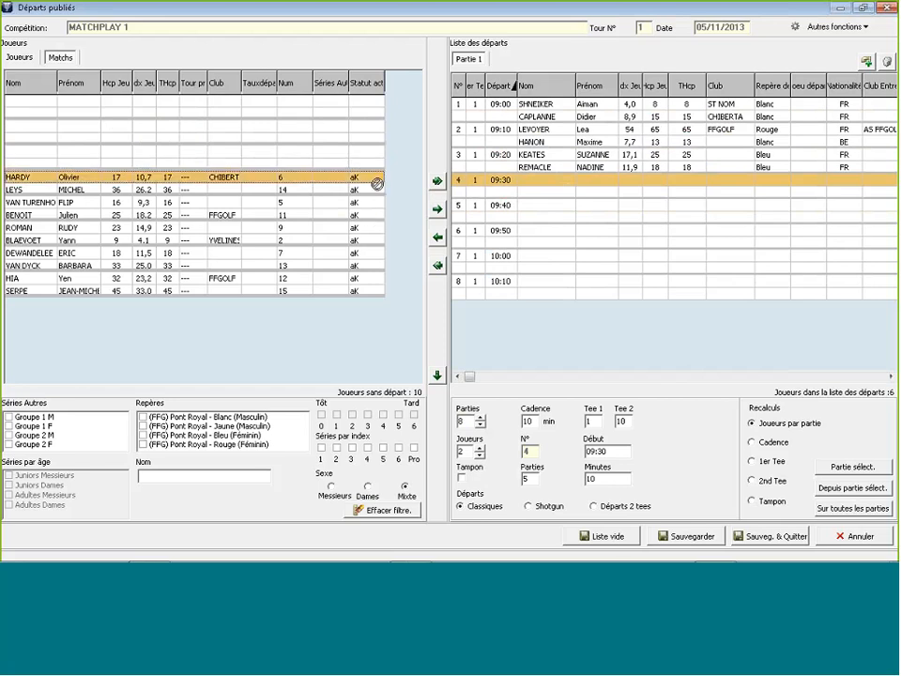
left_click_drag(376, 183, 541, 214)
left_click_drag(370, 234, 544, 283)
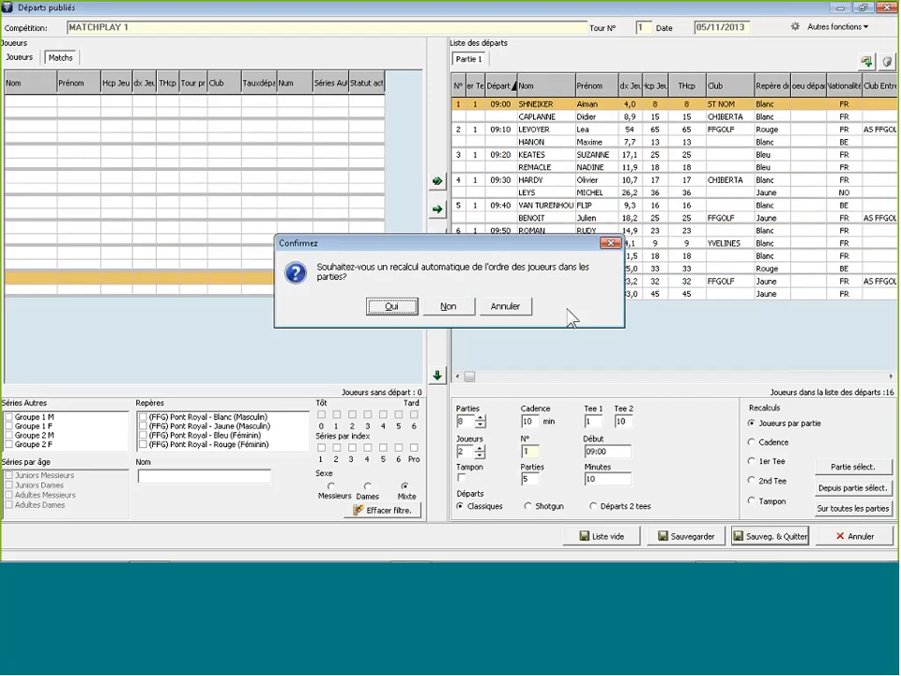
left_click(399, 307)
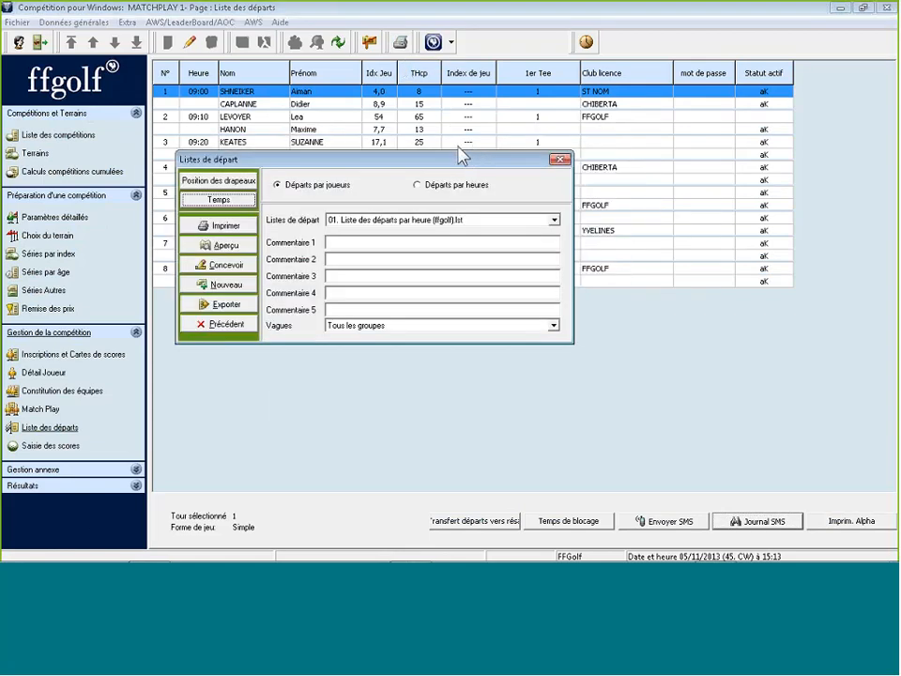
Dismiss the start list print options and examine the federation transfer options for the competition
left_click(564, 160)
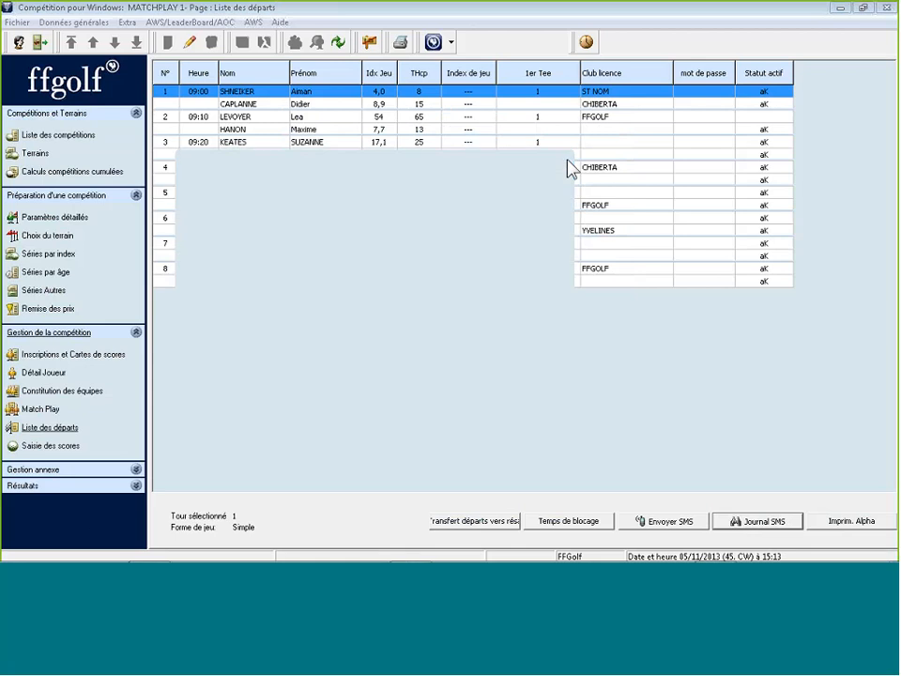
left_click(433, 42)
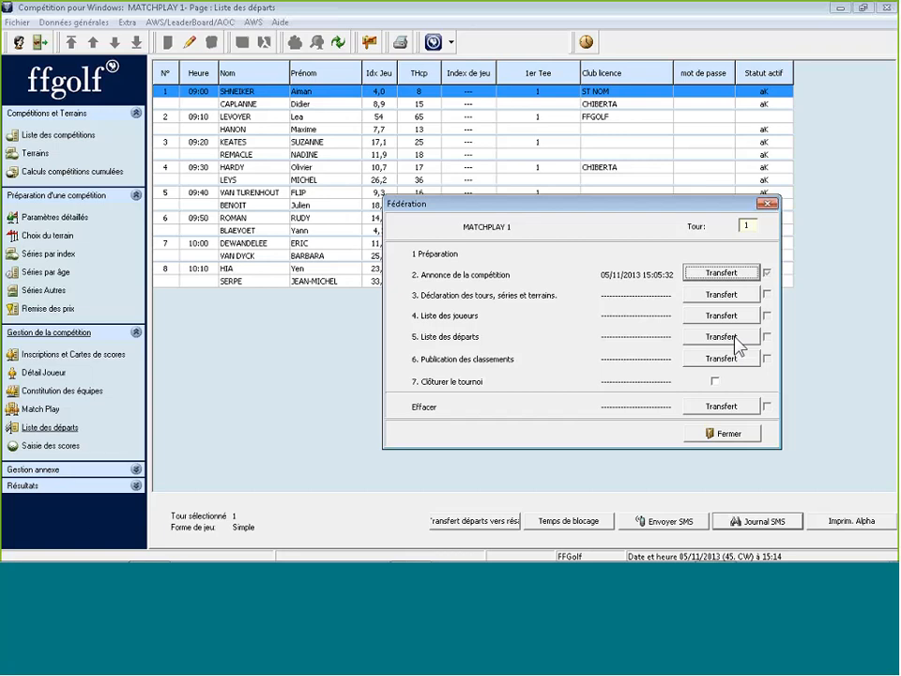
left_click(725, 434)
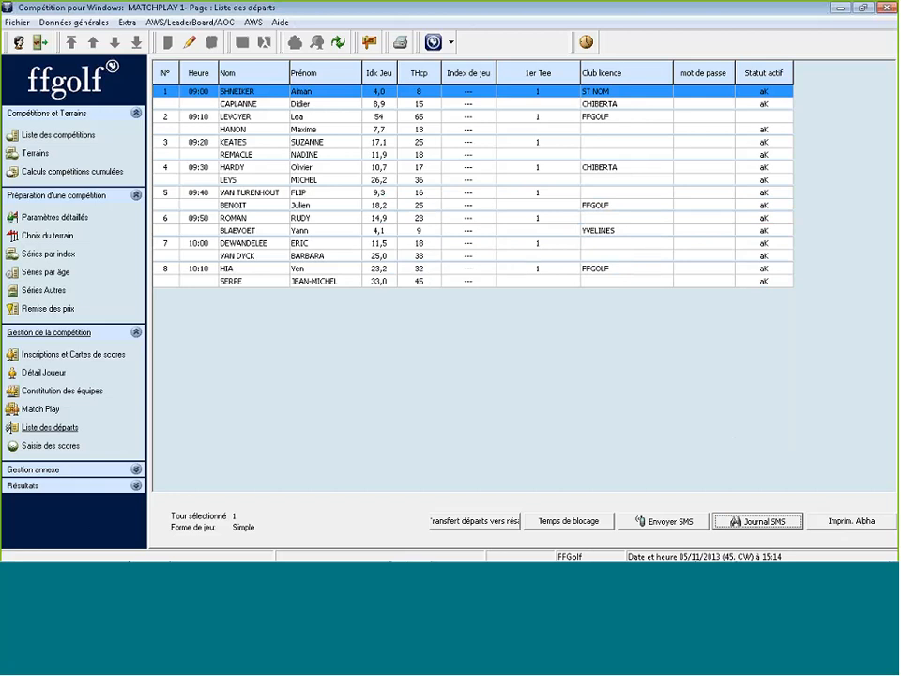
Open score entry, edit the 09:40 match, and enter the results +, -, +, - for holes 1 to 4
left_click(35, 449)
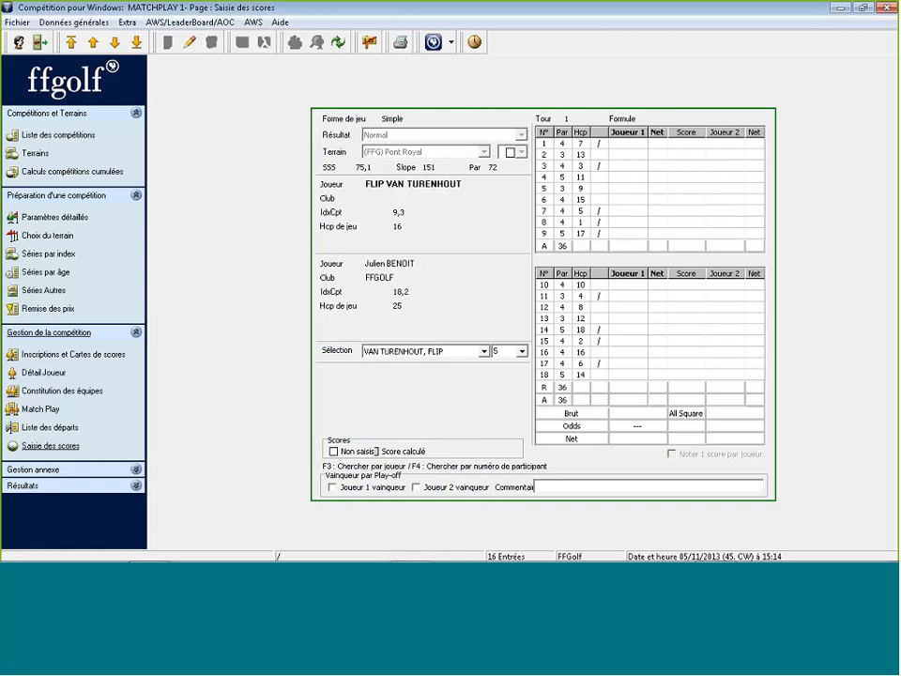
left_click(193, 44)
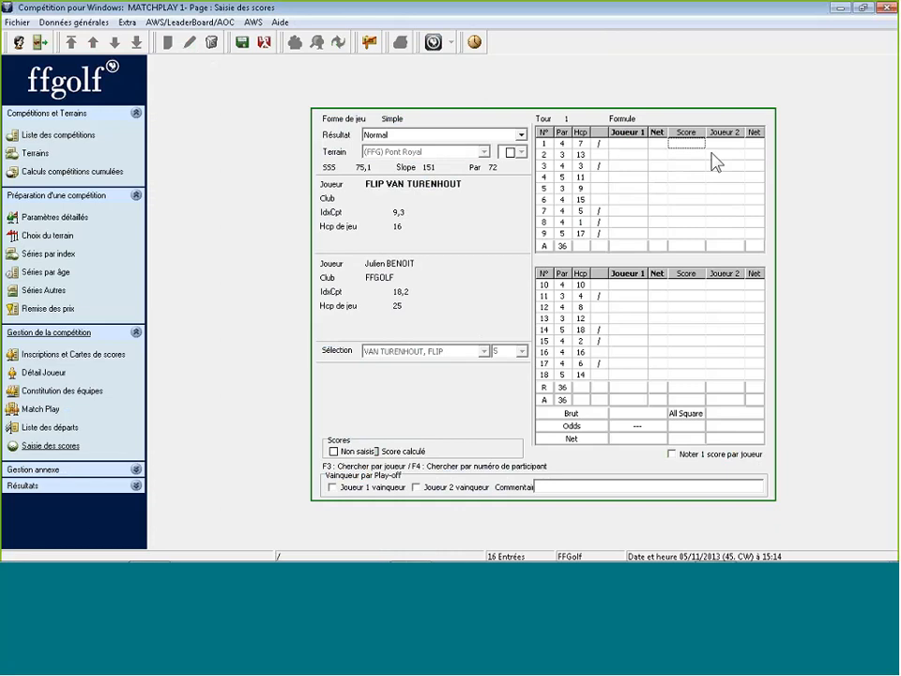
type("+")
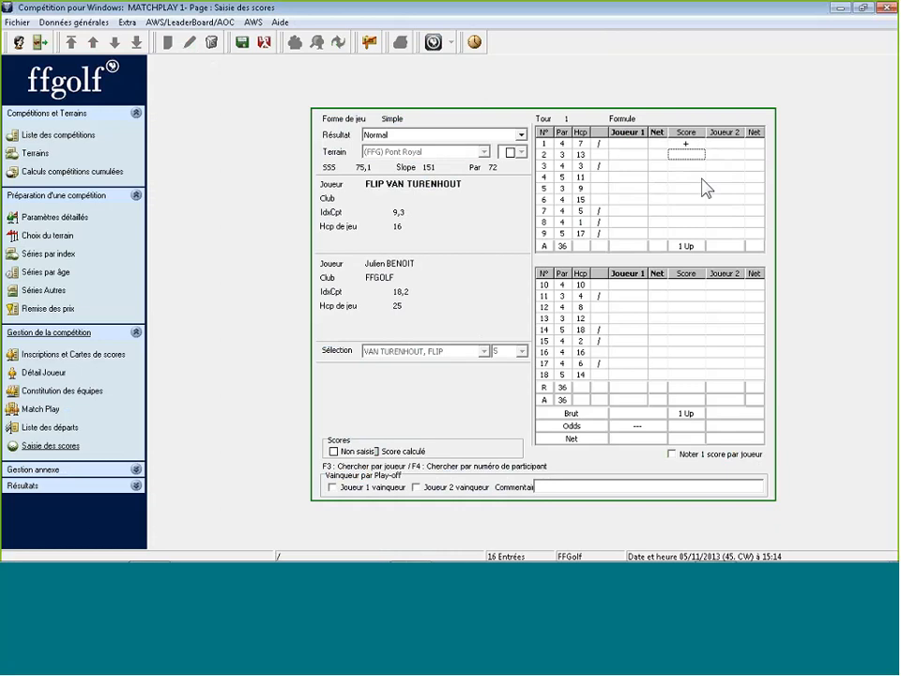
left_click(691, 256)
type("-")
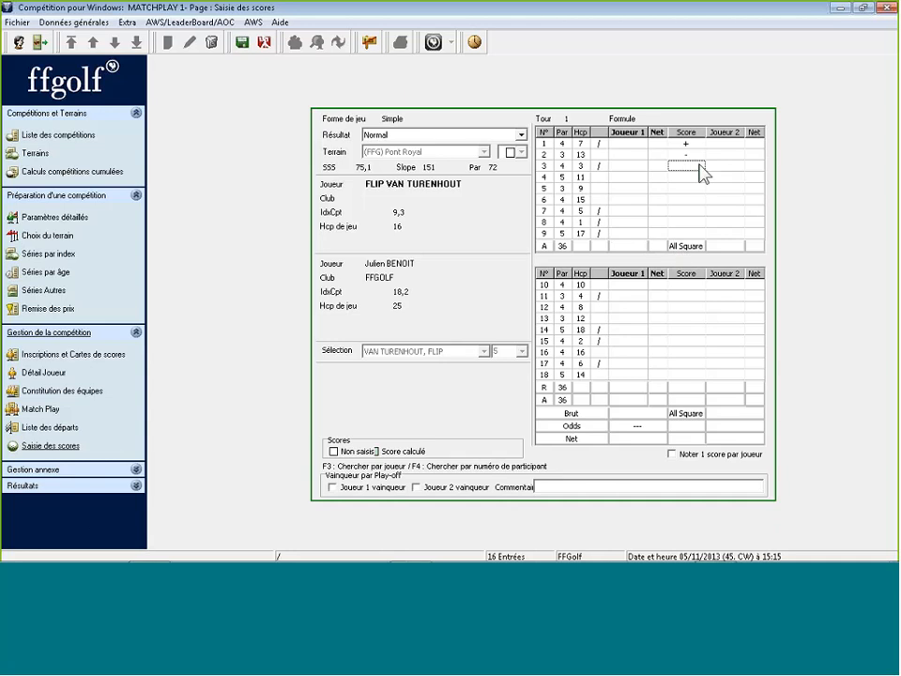
type("+-")
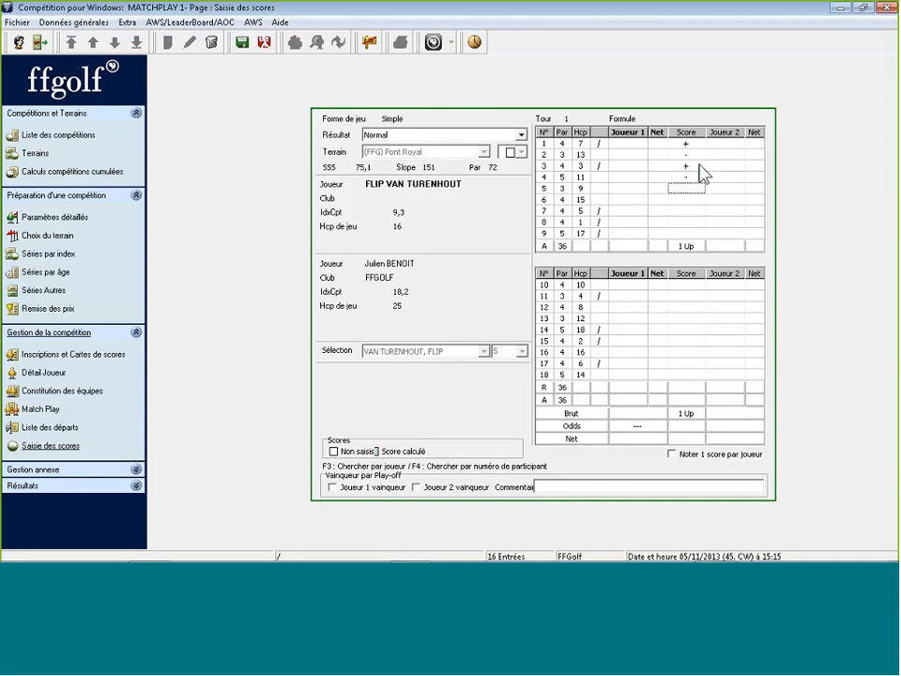
Enter the results +, H, H, +, +, -, + for holes 5 to 11 of the 09:40 match
type("+")
type("H")
key("Down")
key("Up")
type("H")
type("++-+")
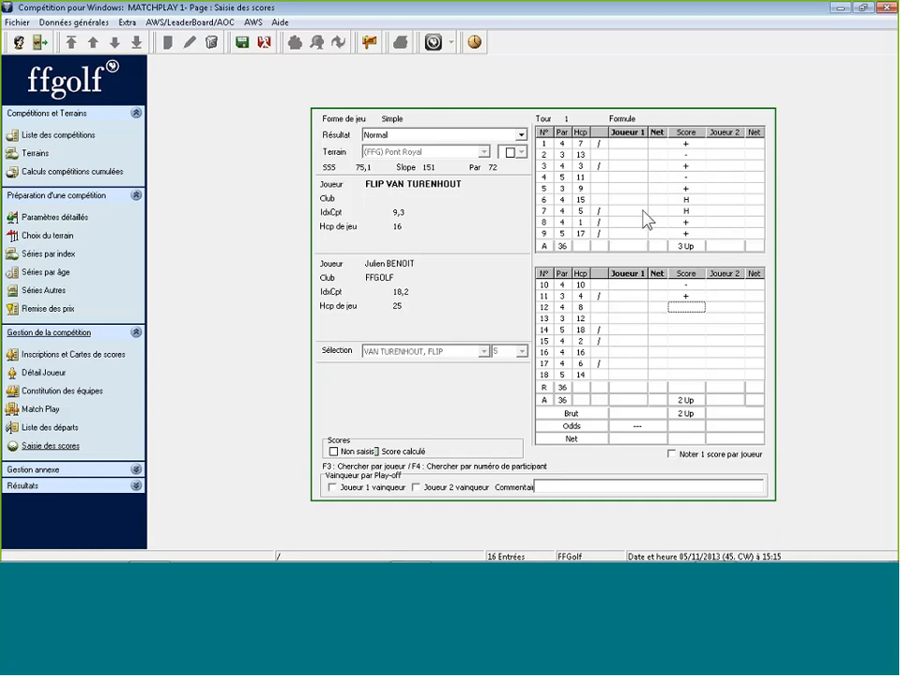
Enter the results -, +, +, + for holes 12 to 15 of the 09:40 match and save its score
type("-+++")
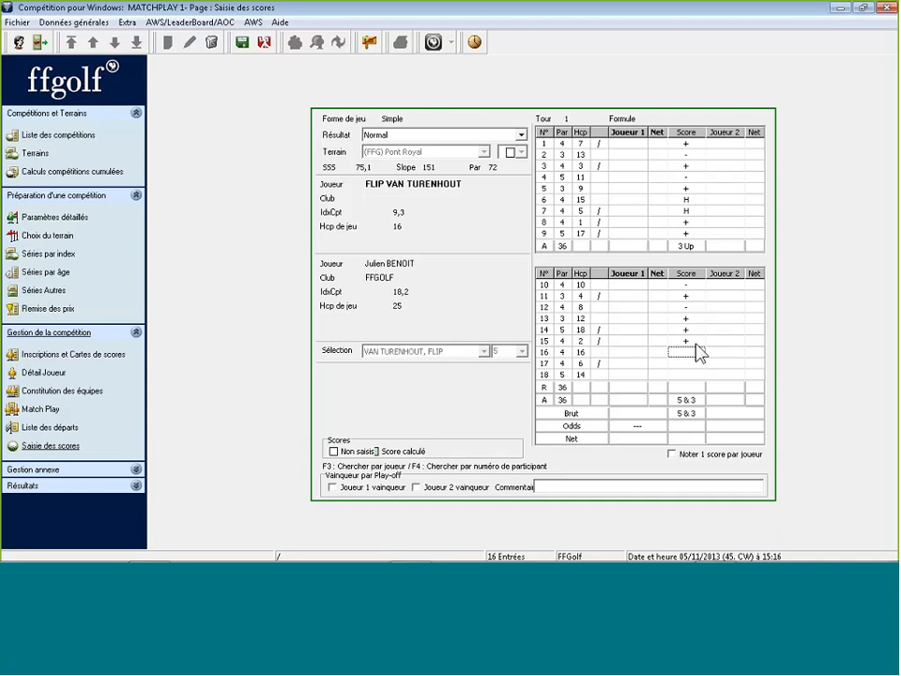
key("Up")
key("Delete")
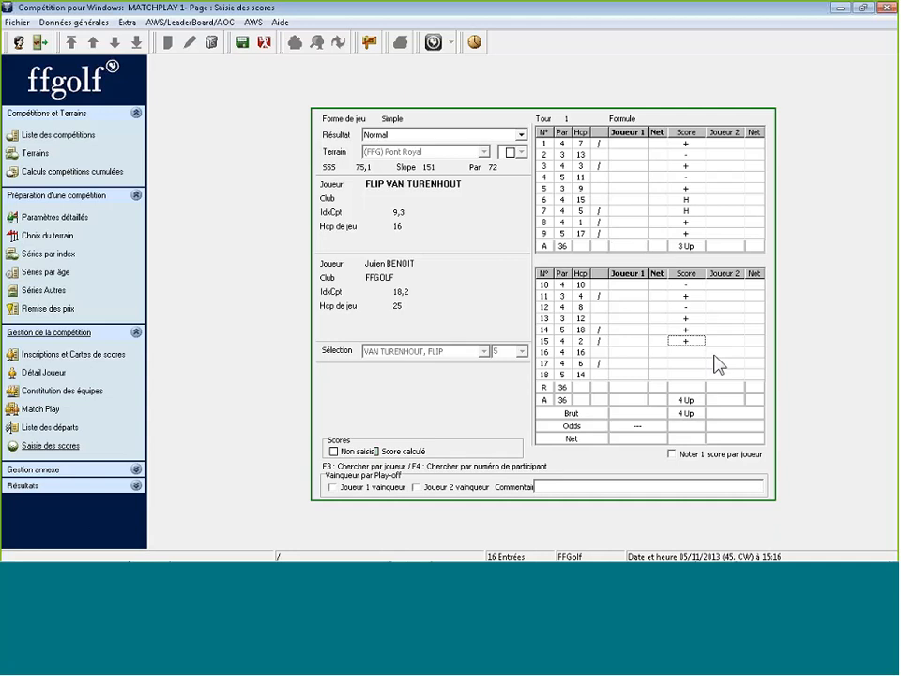
left_click(700, 328)
left_click(693, 341)
type("+")
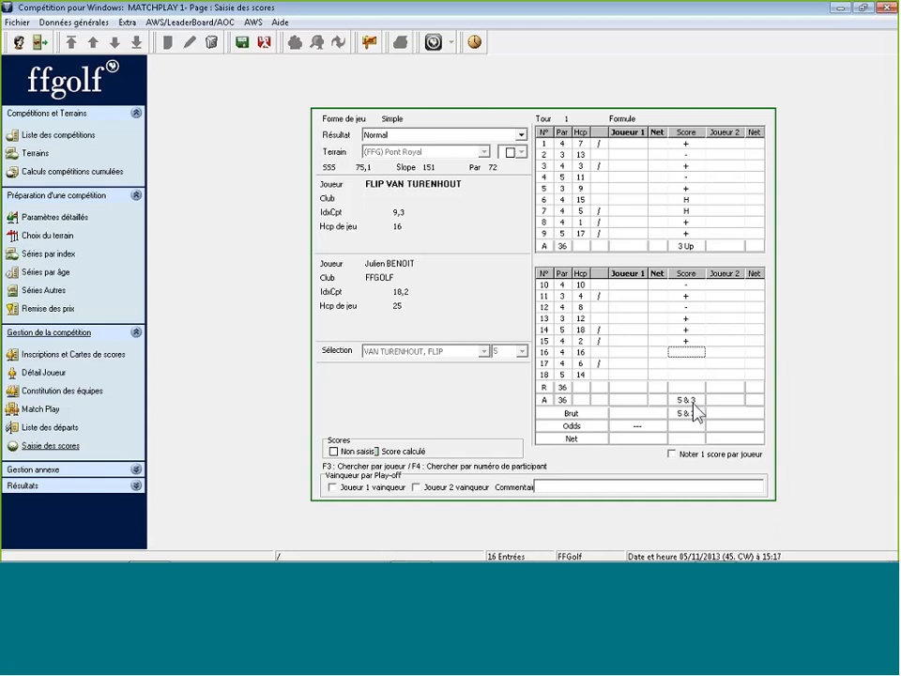
left_click(242, 44)
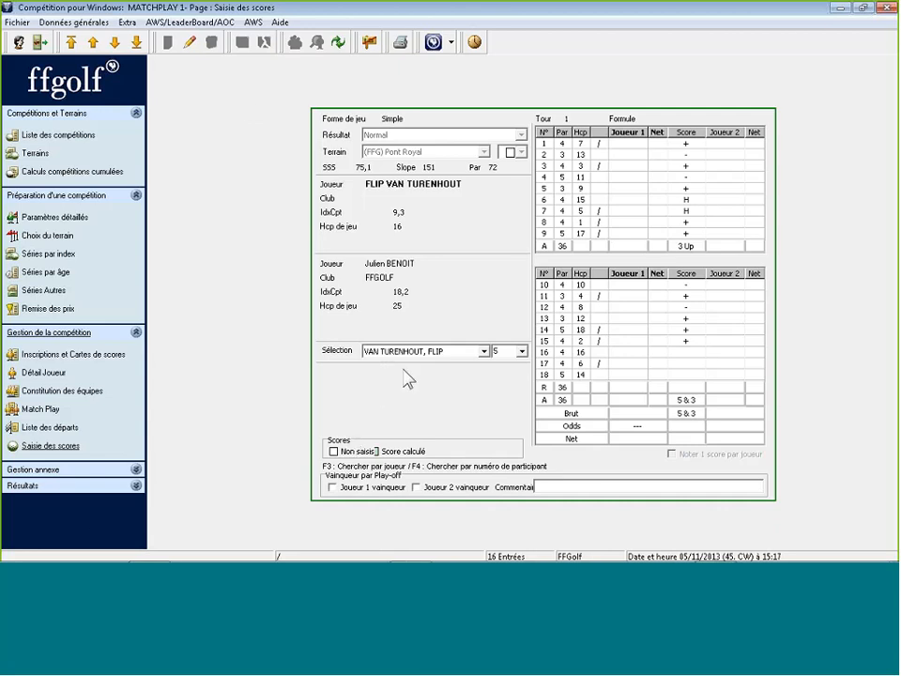
Select the 09:50 match through the player search, enter + for holes 1 to 10, and save its score
key("F3")
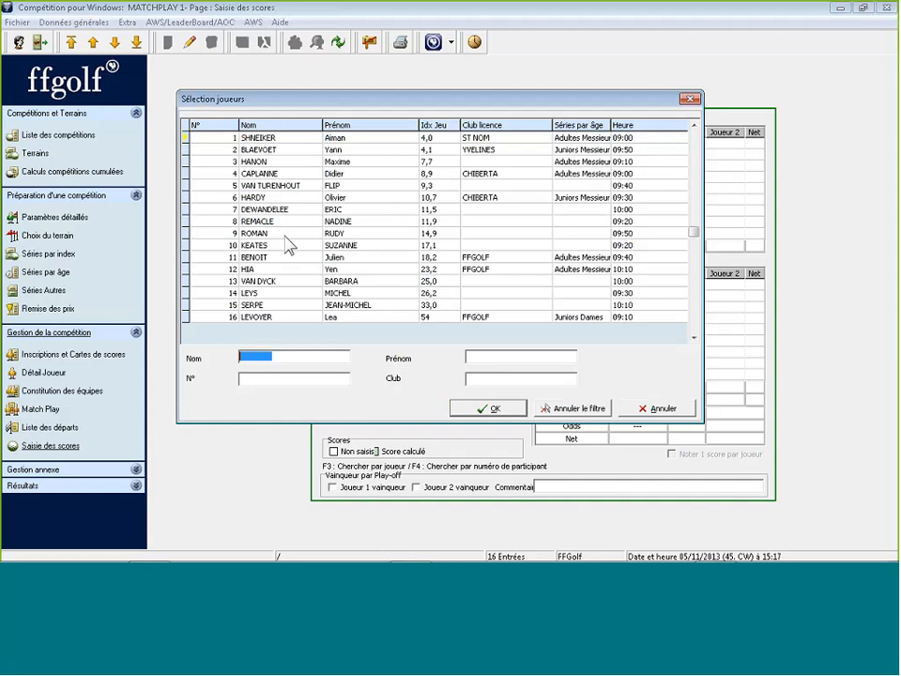
double_click(287, 234)
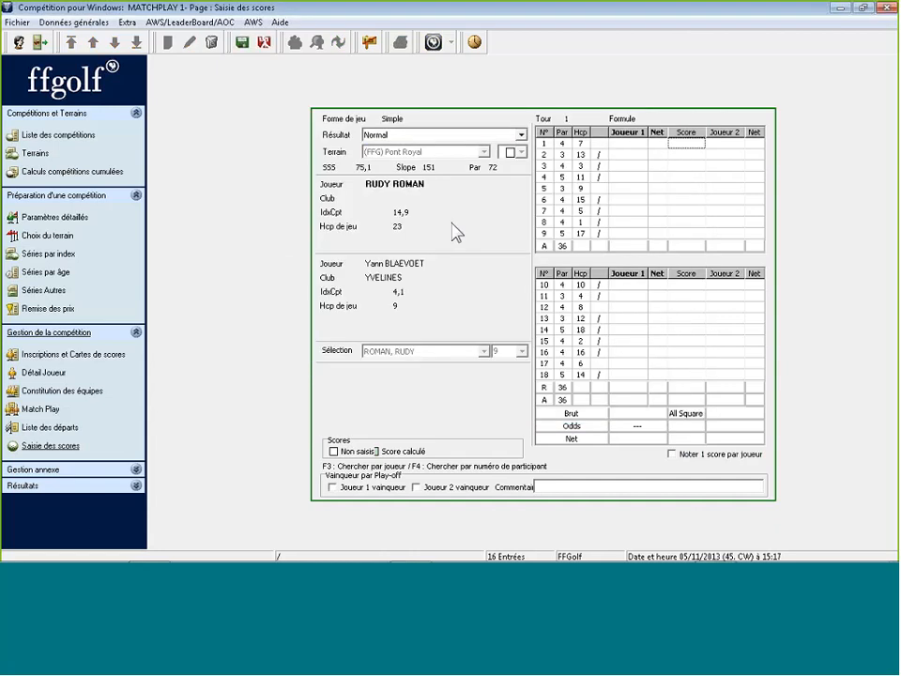
type("++++++")
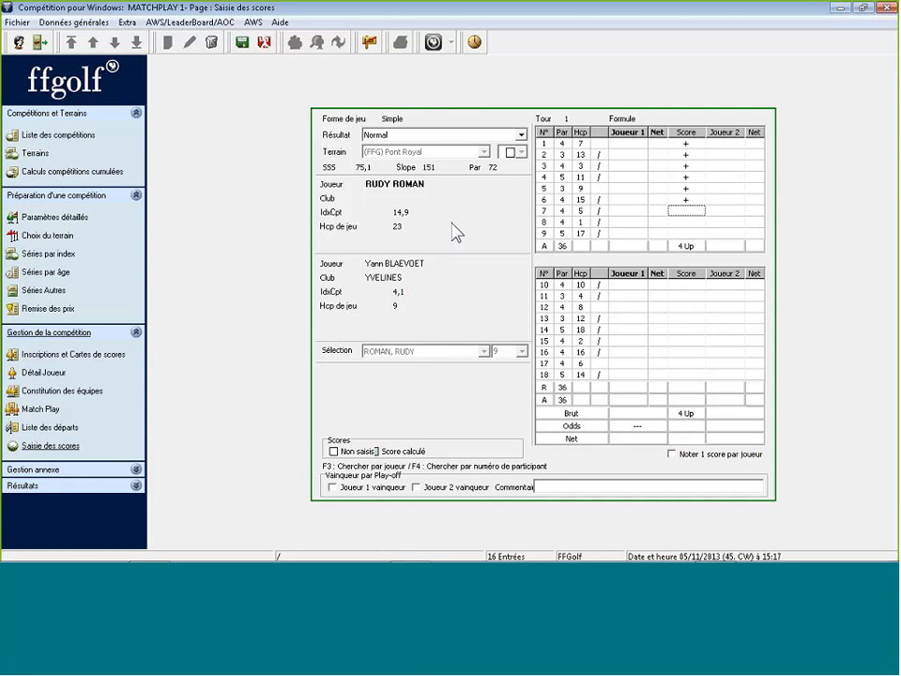
type("++++")
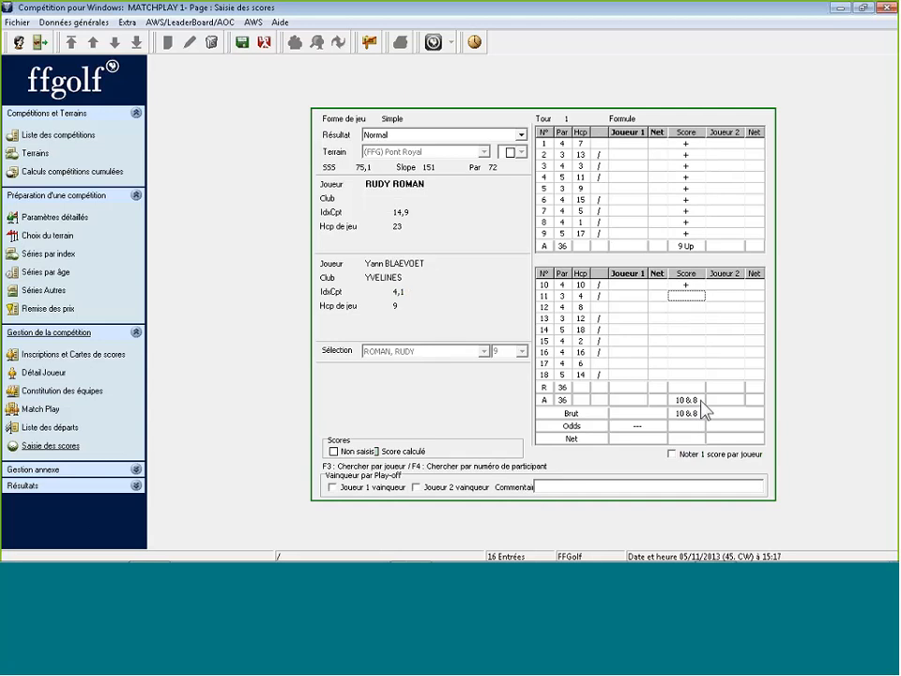
left_click(242, 42)
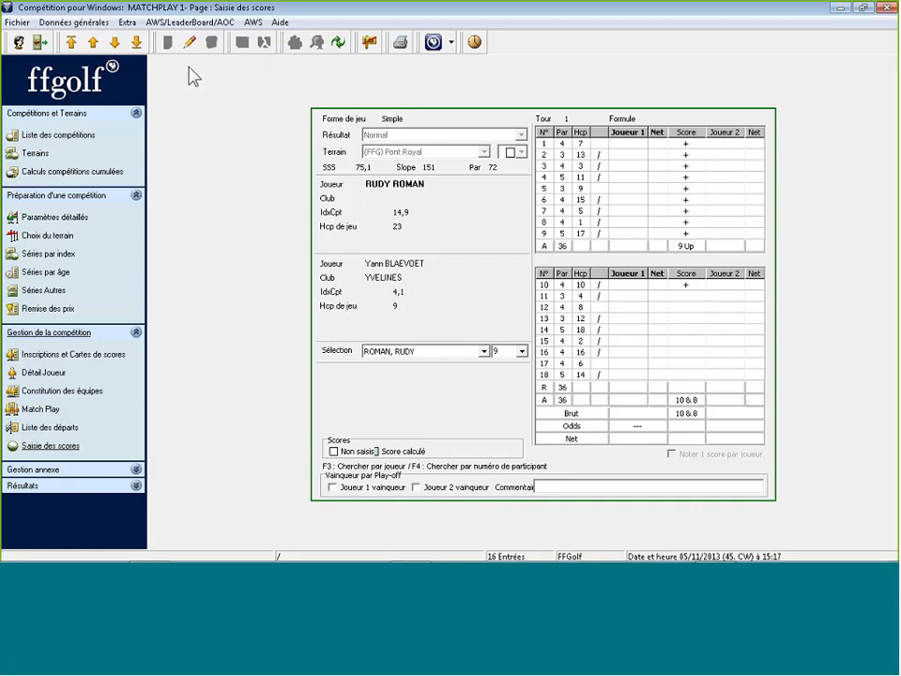
Select the 10:00 match and enter alternating + and - for holes 1 to 10, H for holes 11 to 14, and +, -, +, - for holes 15 to 18
key("F3")
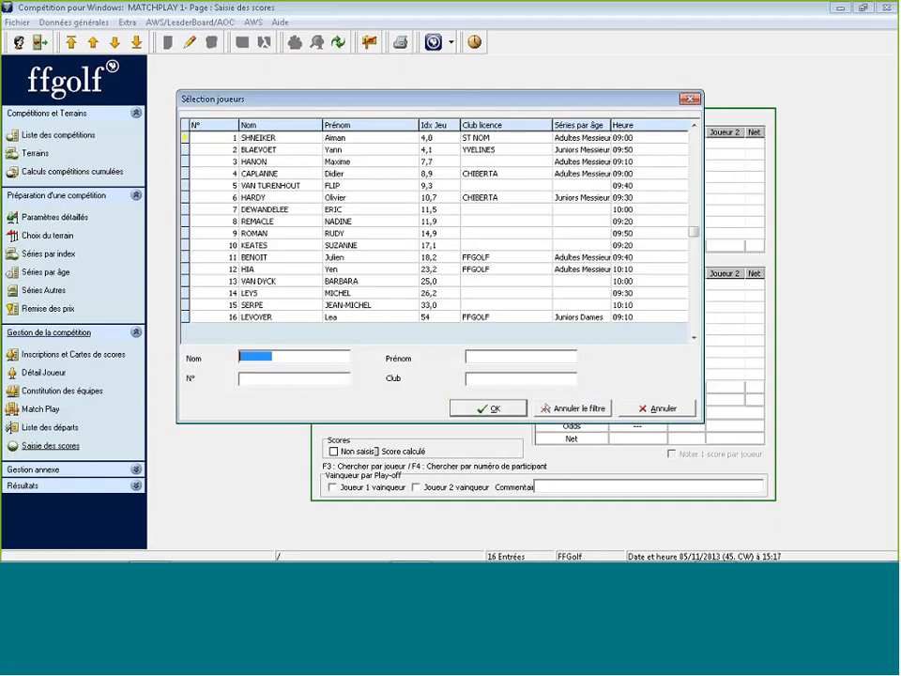
double_click(249, 209)
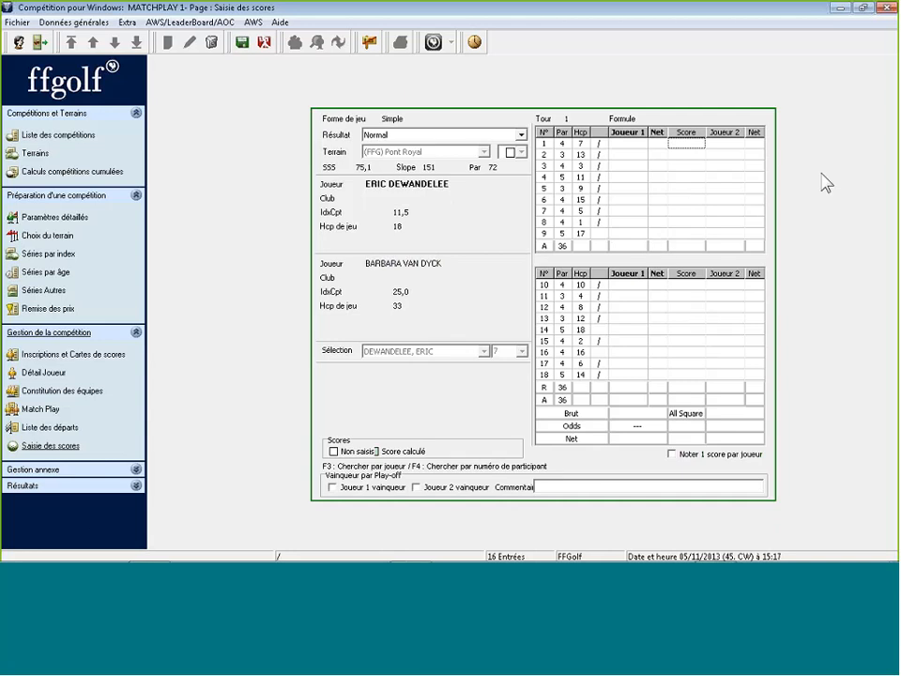
type("+-+-+-")
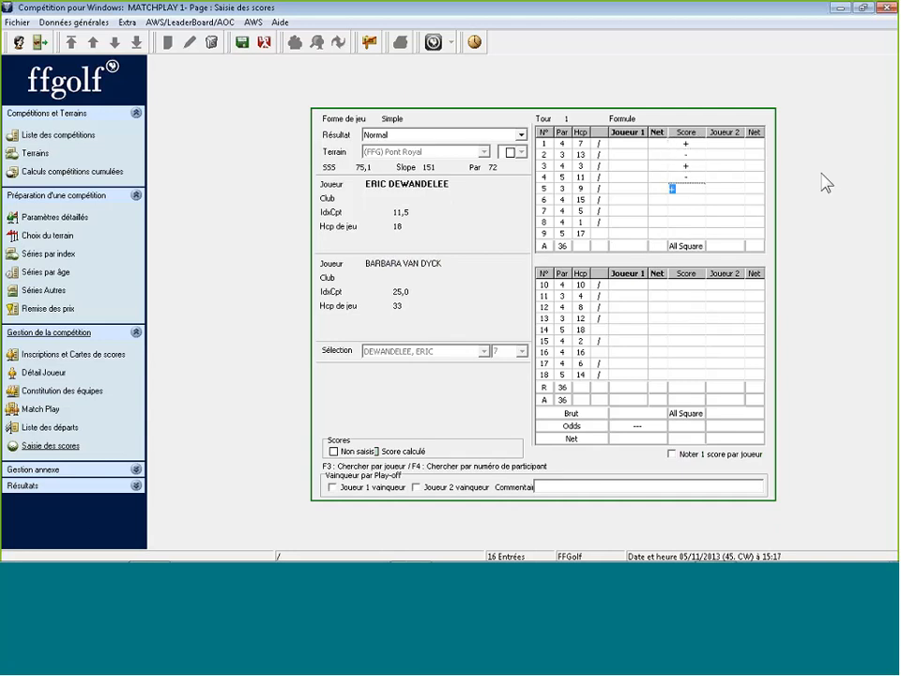
type("+-+-")
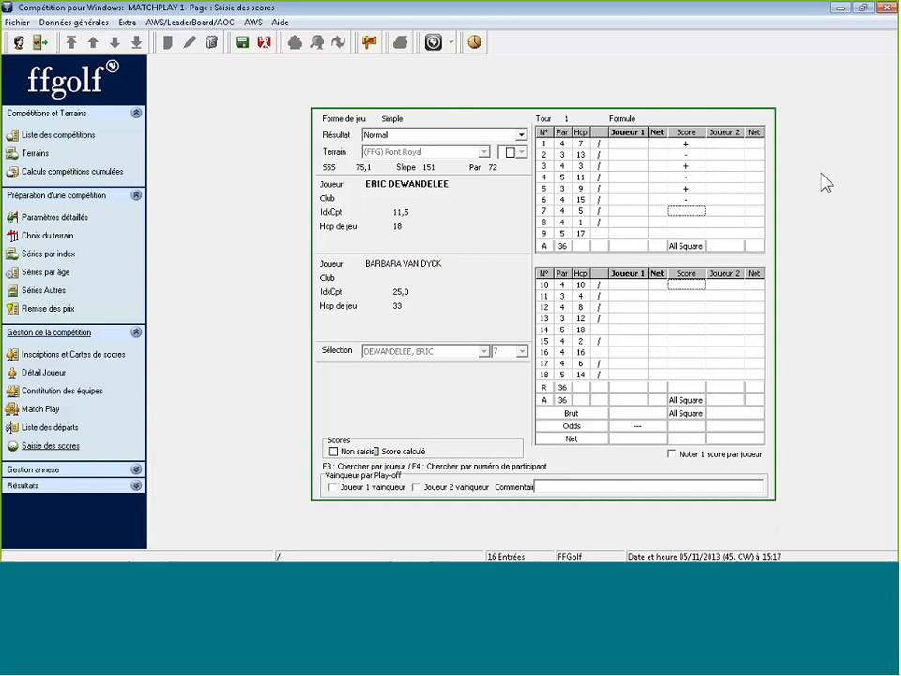
type("H")
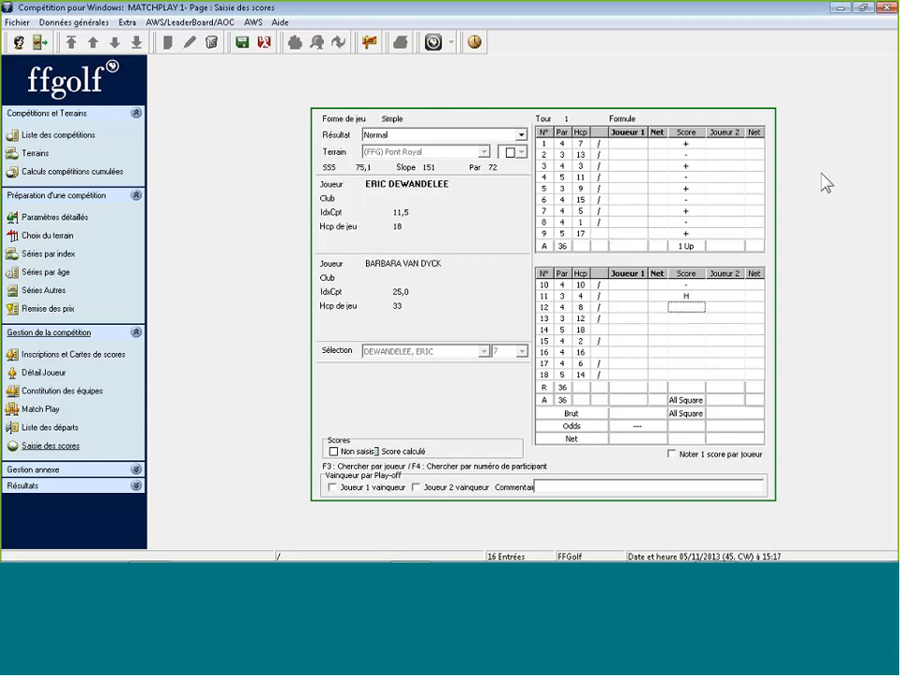
type("HHH")
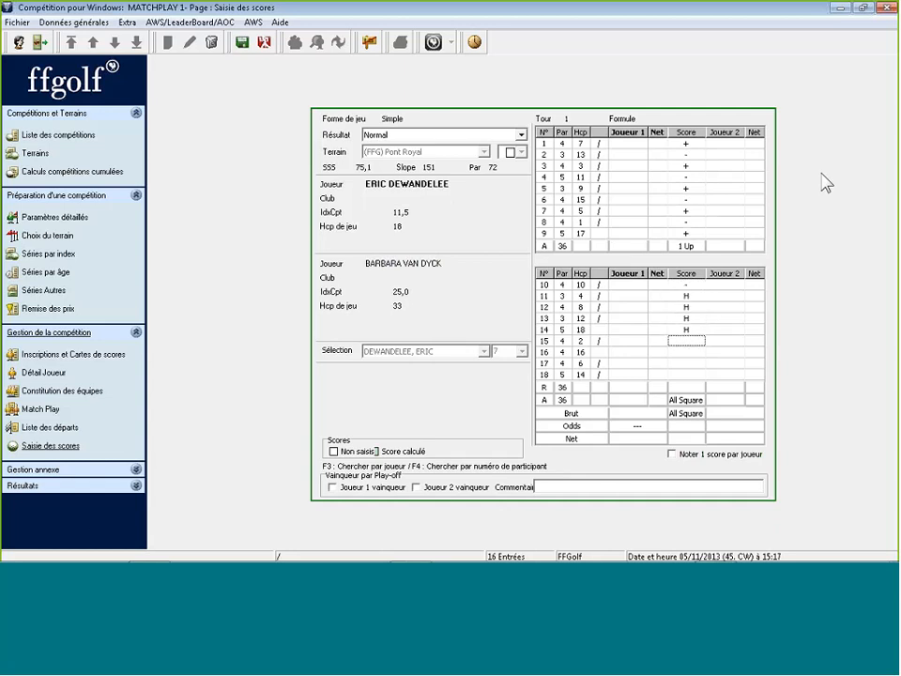
type("+-+-")
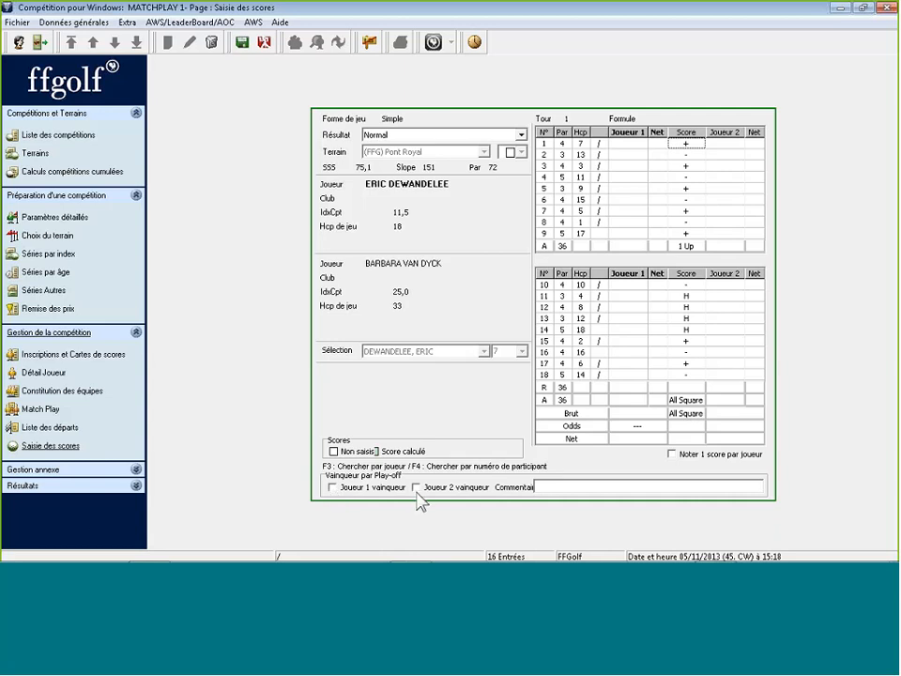
Mark player 1 as the play-off winner of the 10:00 match, add the comment "Vainqueur au 20eme trou", and save
left_click(332, 488)
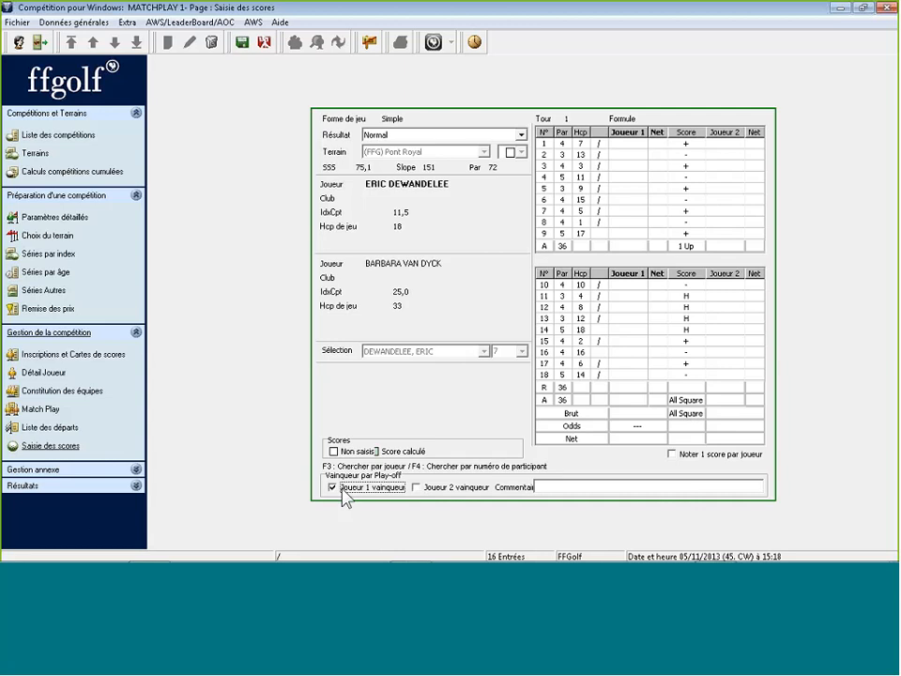
left_click(542, 487)
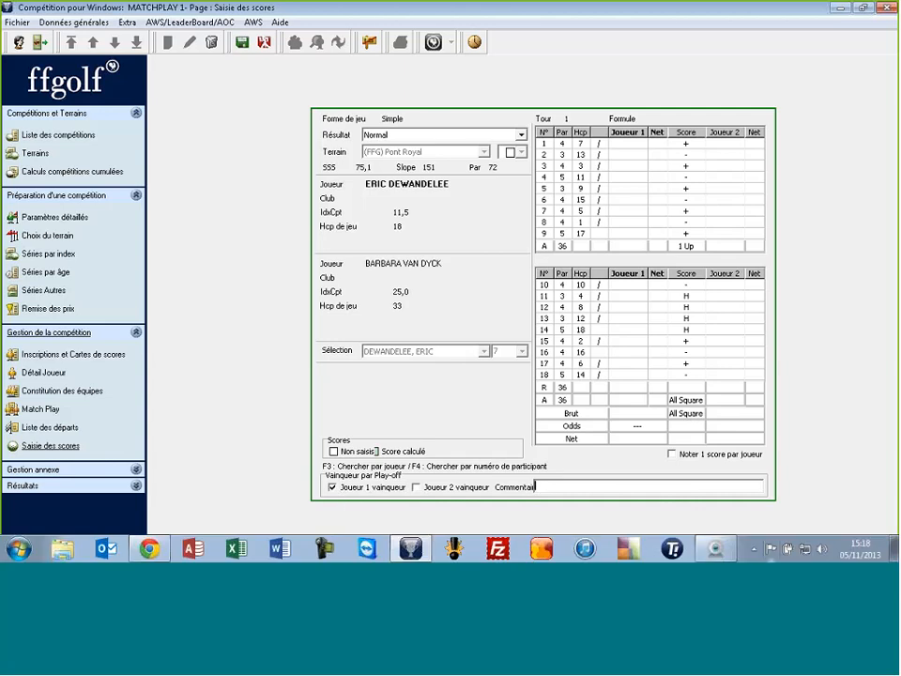
type("Va")
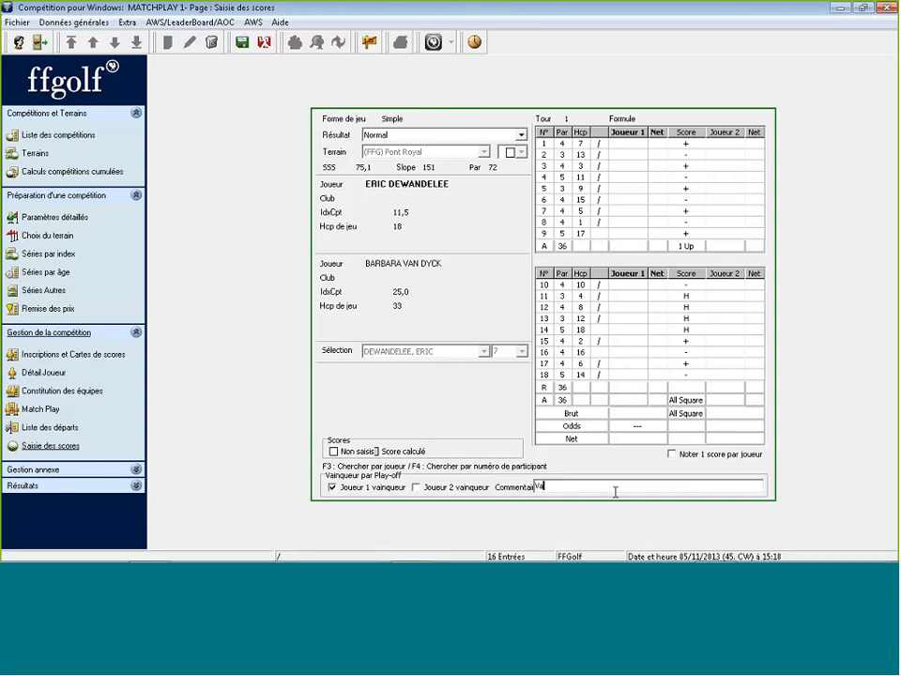
type("inqueur au 20eme trou")
left_click(239, 47)
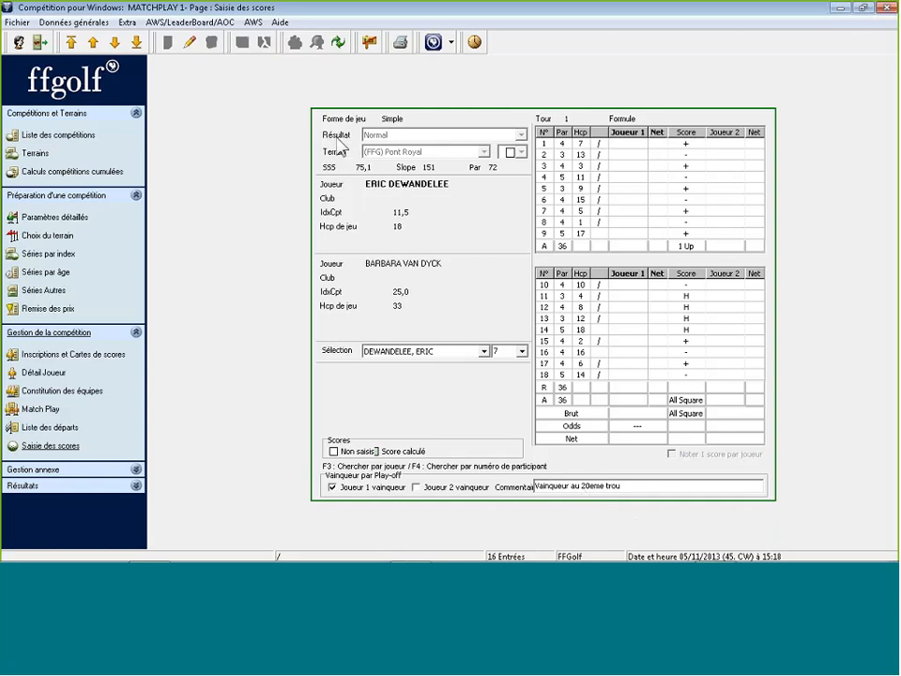
Select the 09:10 match, enable one score per player, and enter 3/4, 3/4, 3/3 and 3/2 for holes 1 to 4
key("F3")
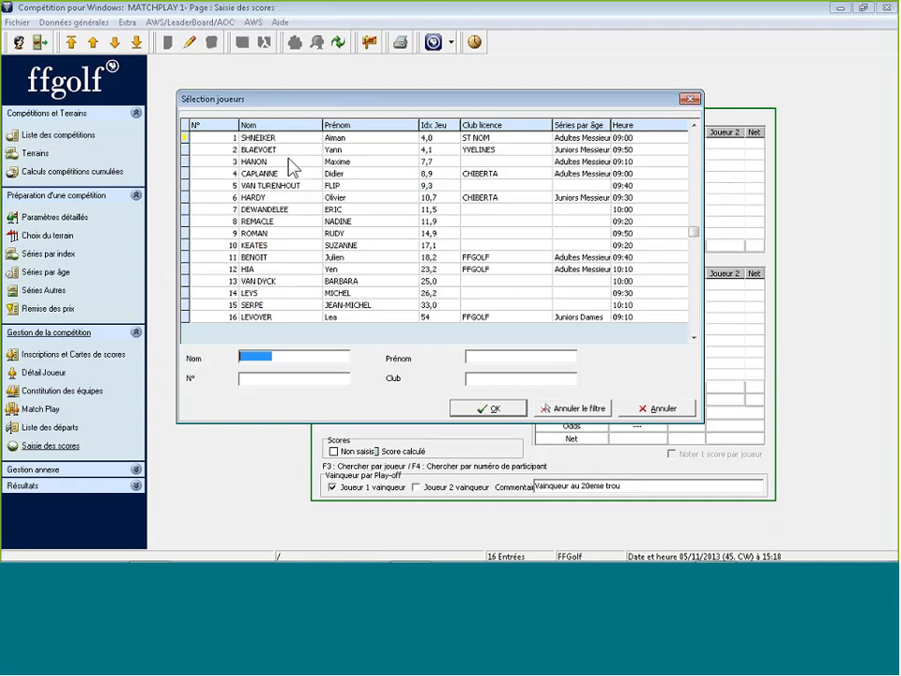
double_click(287, 167)
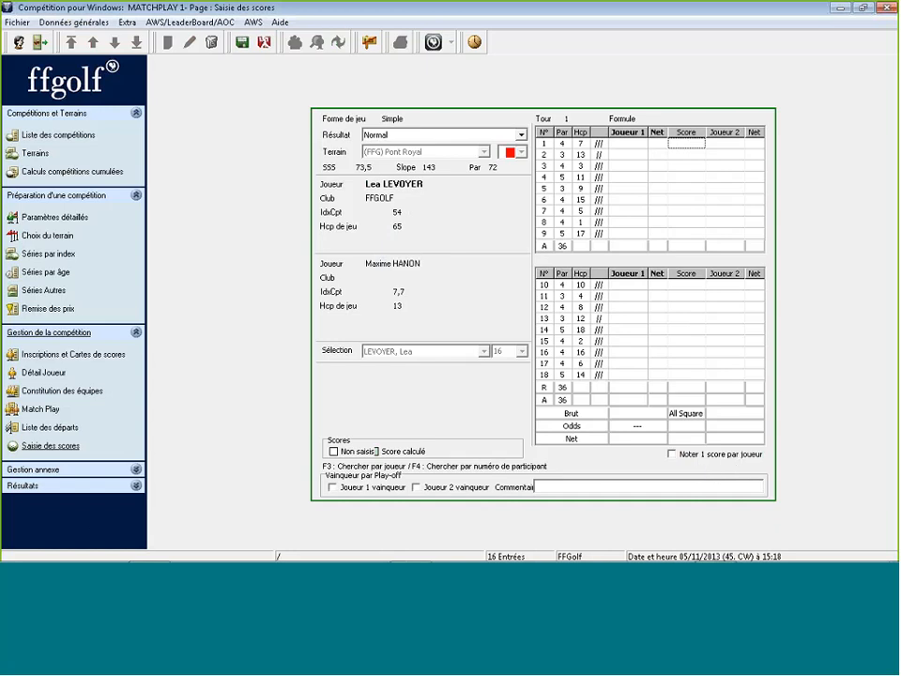
left_click(690, 455)
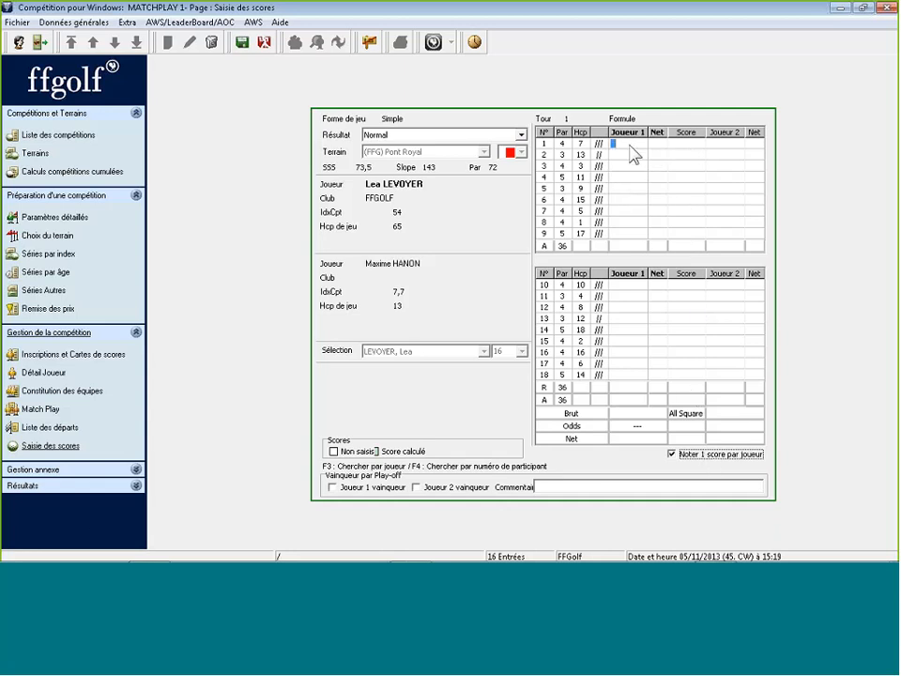
type("3")
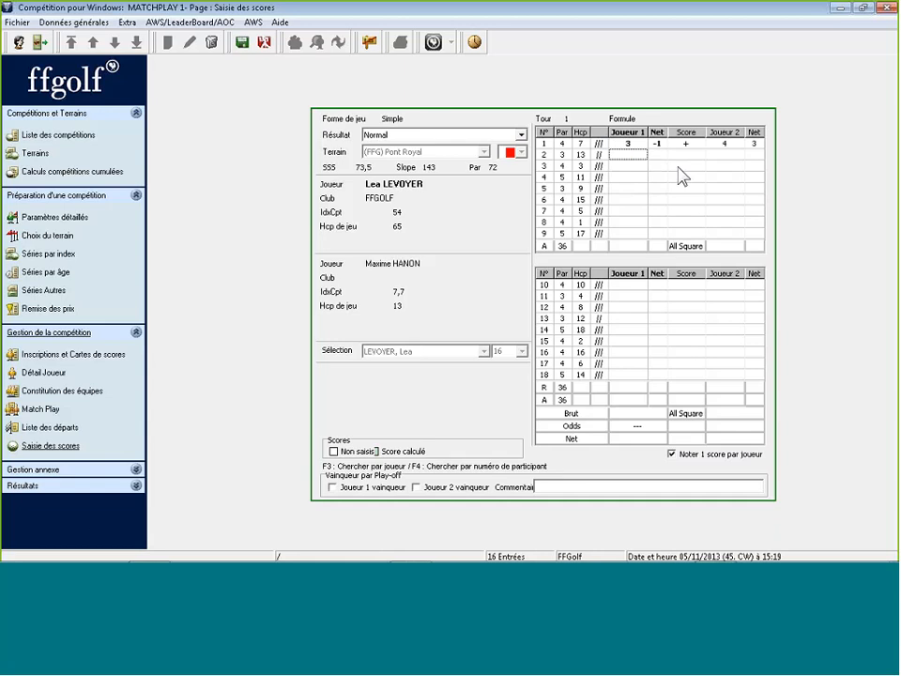
type("4")
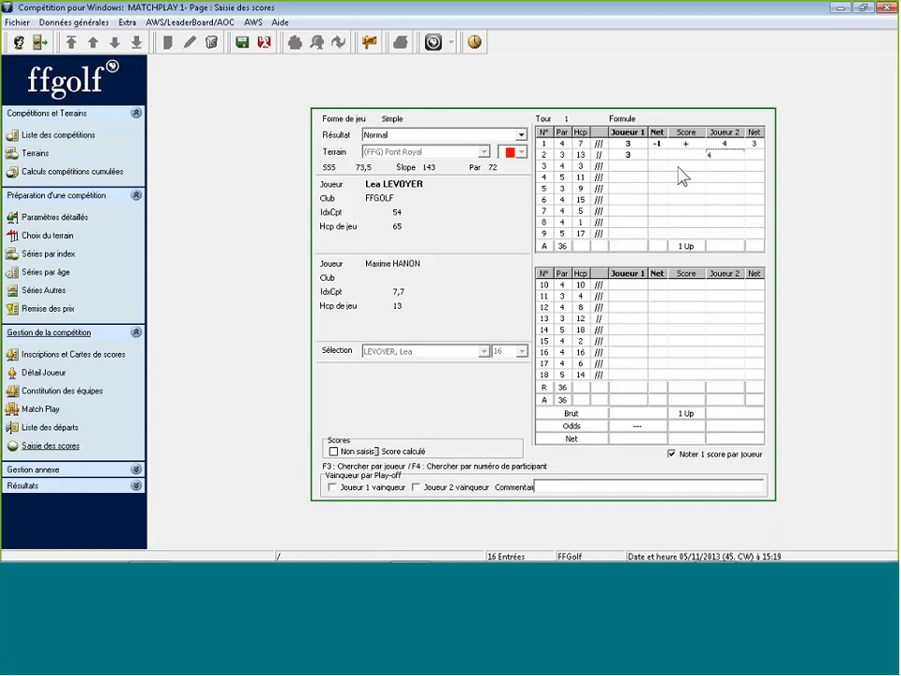
type("34333")
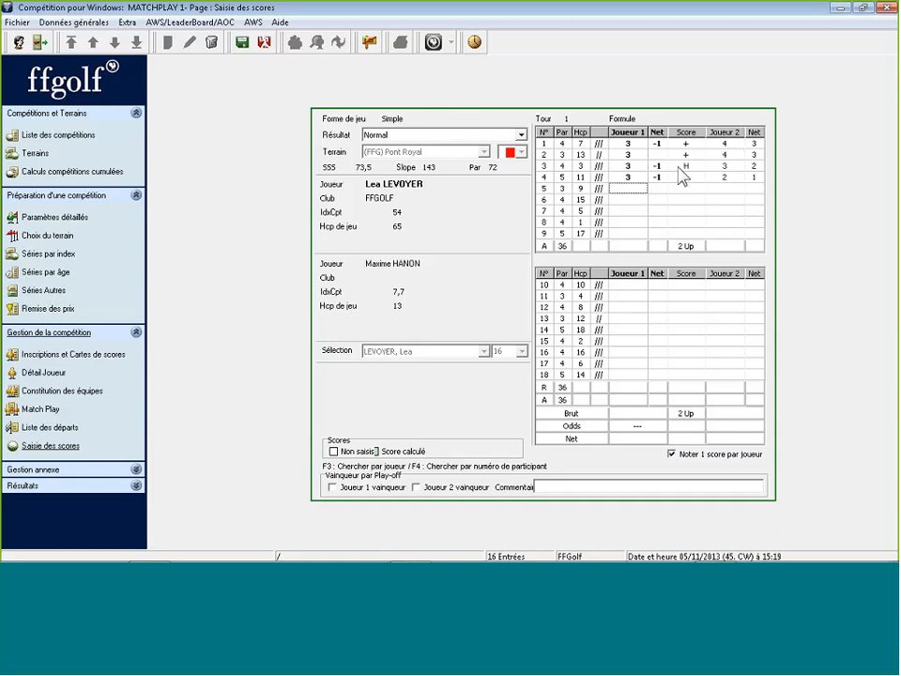
Enter the per-player scores 7/5, 4/5, 3/4, 3/5 and 2/5 for holes 5 to 9 of the 09:10 match
type("275")
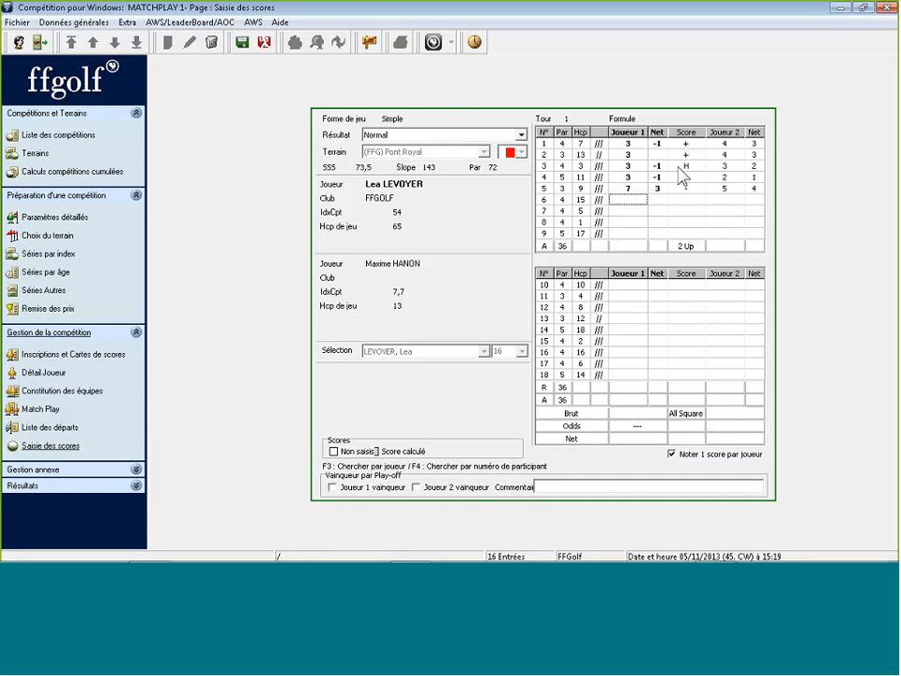
type("4534")
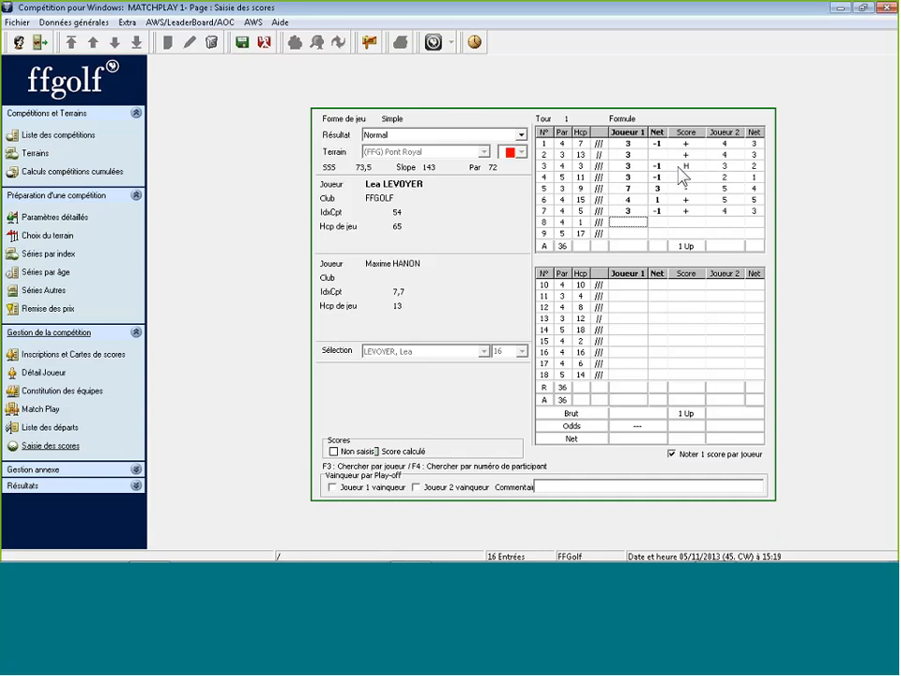
type("31")
type("5")
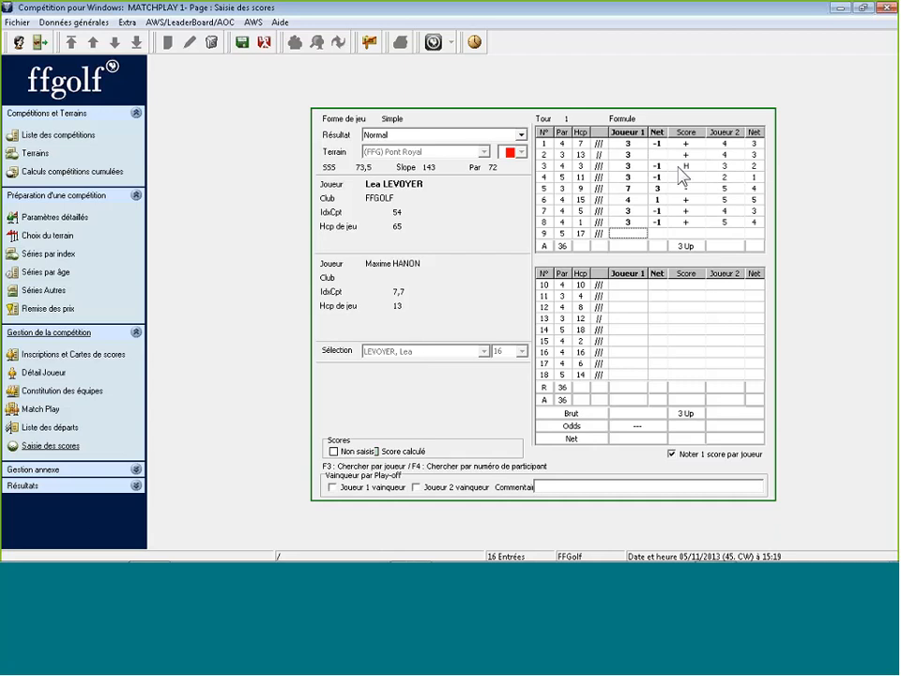
type("2")
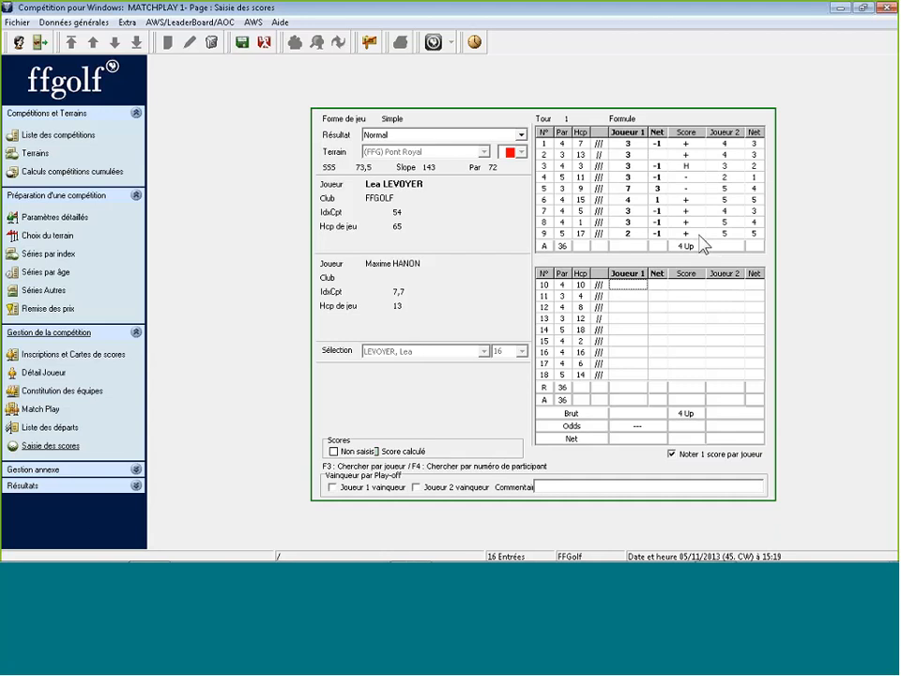
Enter the per-player scores 4/3, 3/5, 3/5 and 3/5 for holes 10 to 13 and save the match
type("4335353")
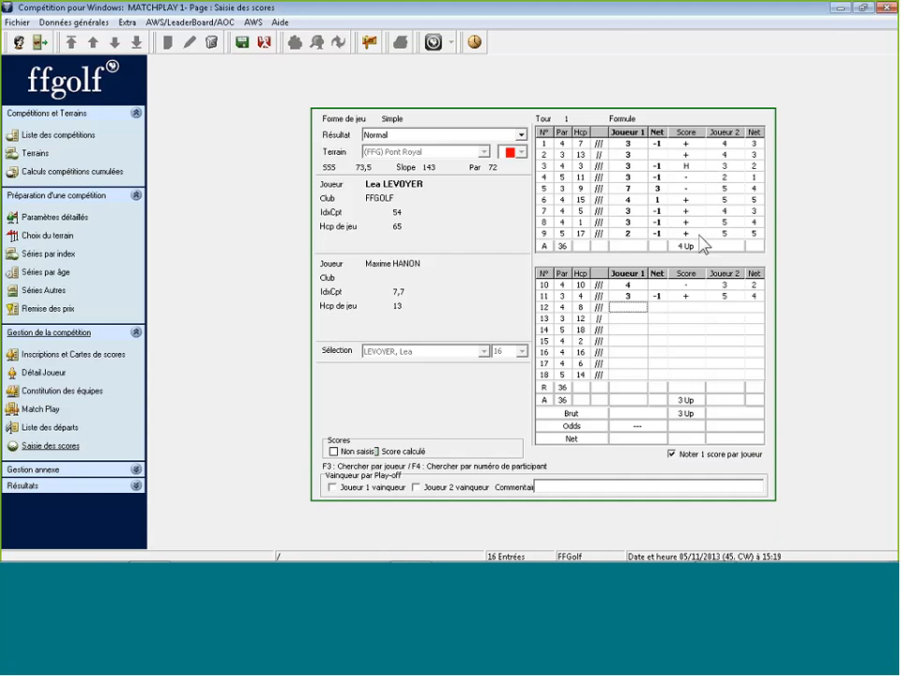
type("5")
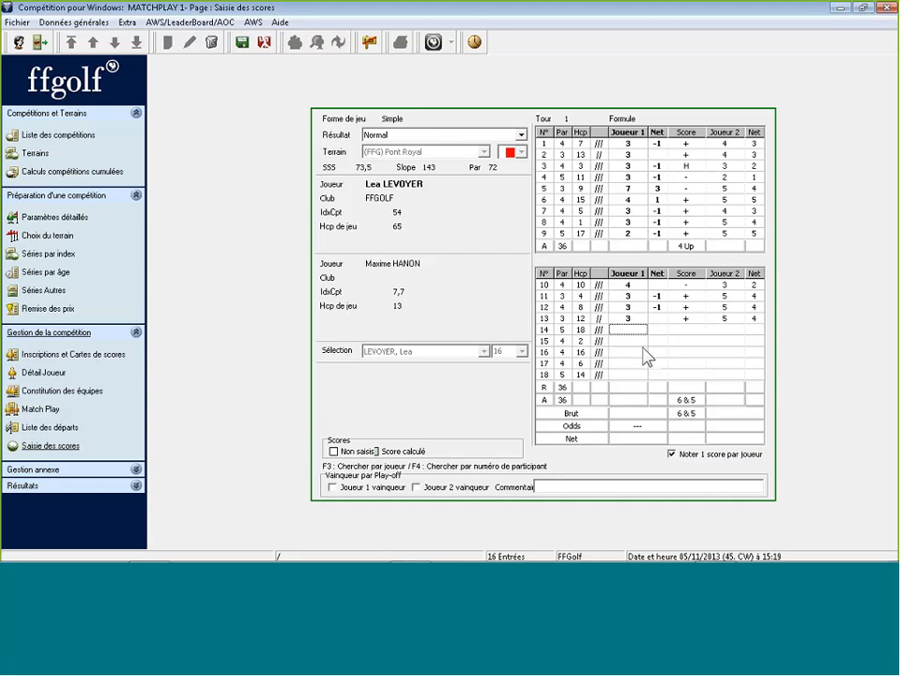
left_click(240, 45)
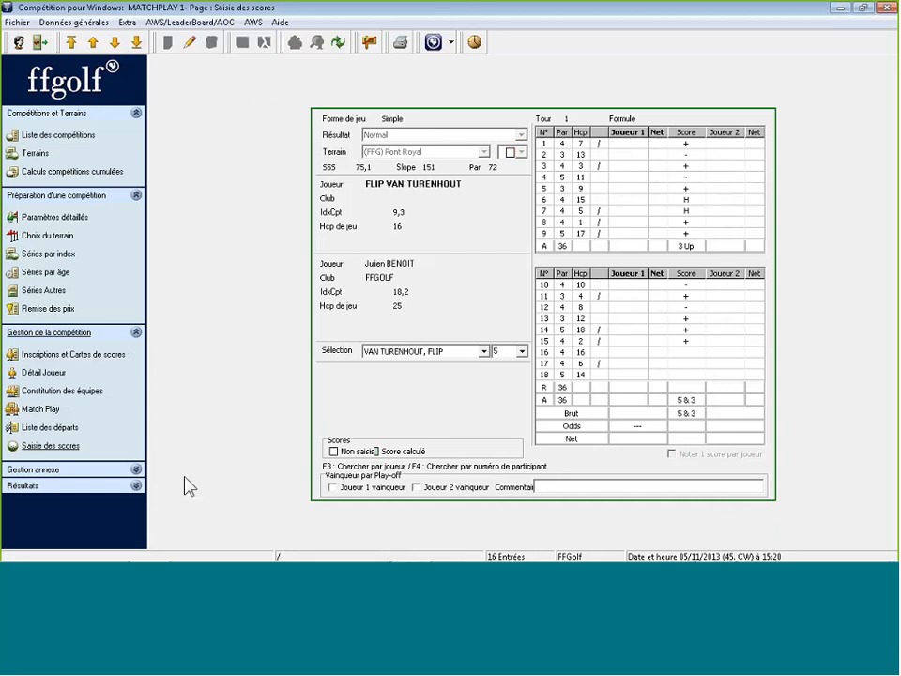
Preview the Tour 1 match results with the list 01. Résultats Match-play simple (ffgolf).lst, and close the preview
left_click(137, 486)
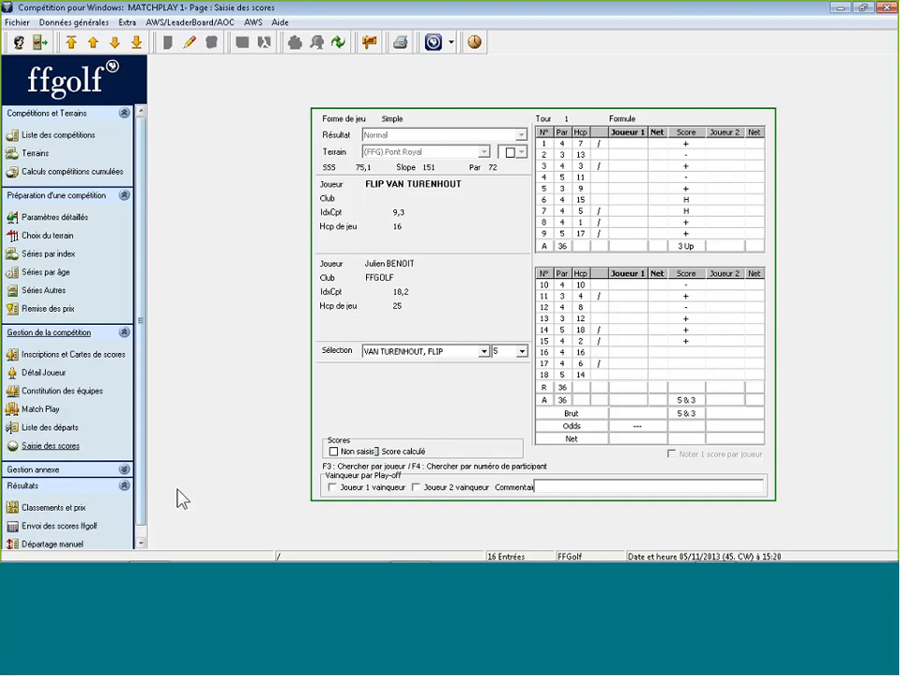
left_click(82, 511)
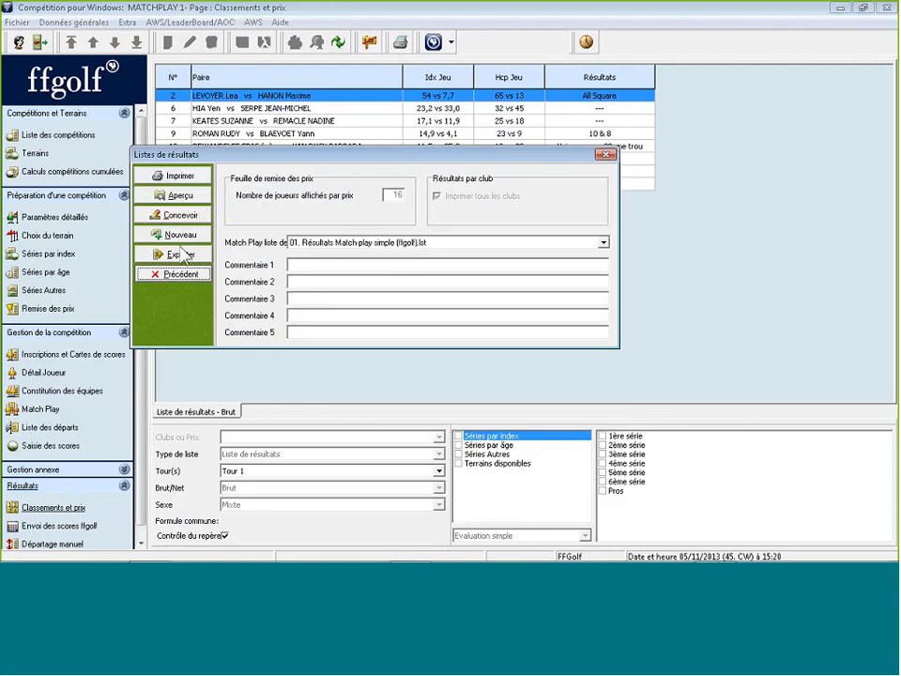
left_click(176, 195)
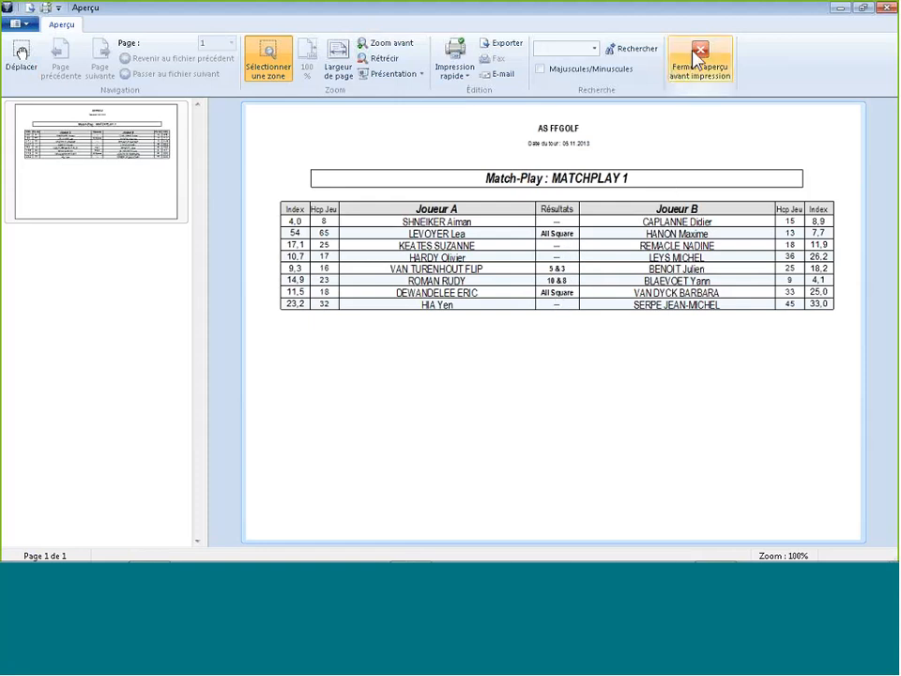
left_click(694, 73)
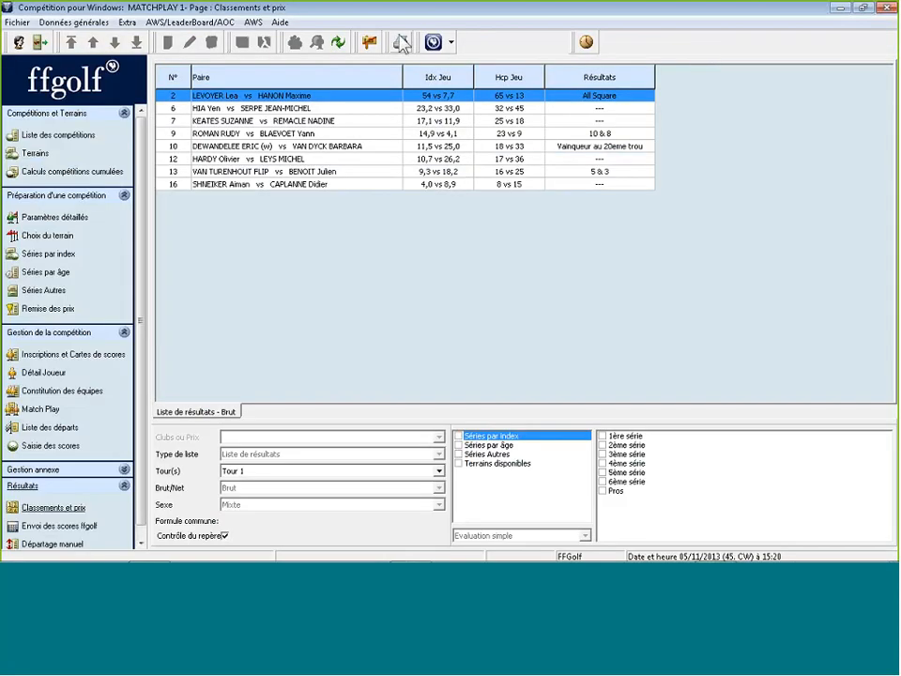
left_click(400, 42)
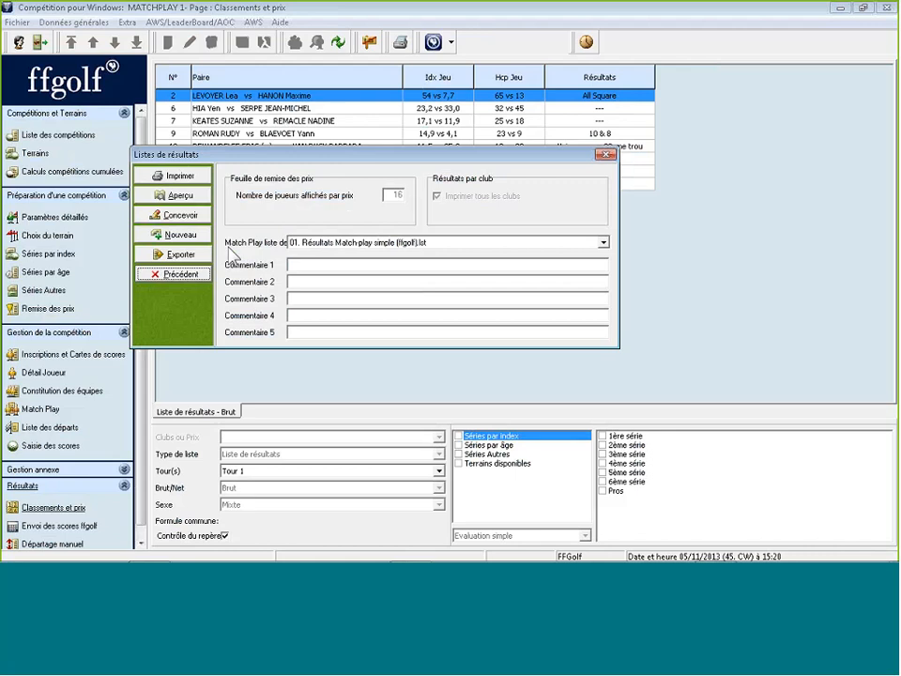
left_click(180, 198)
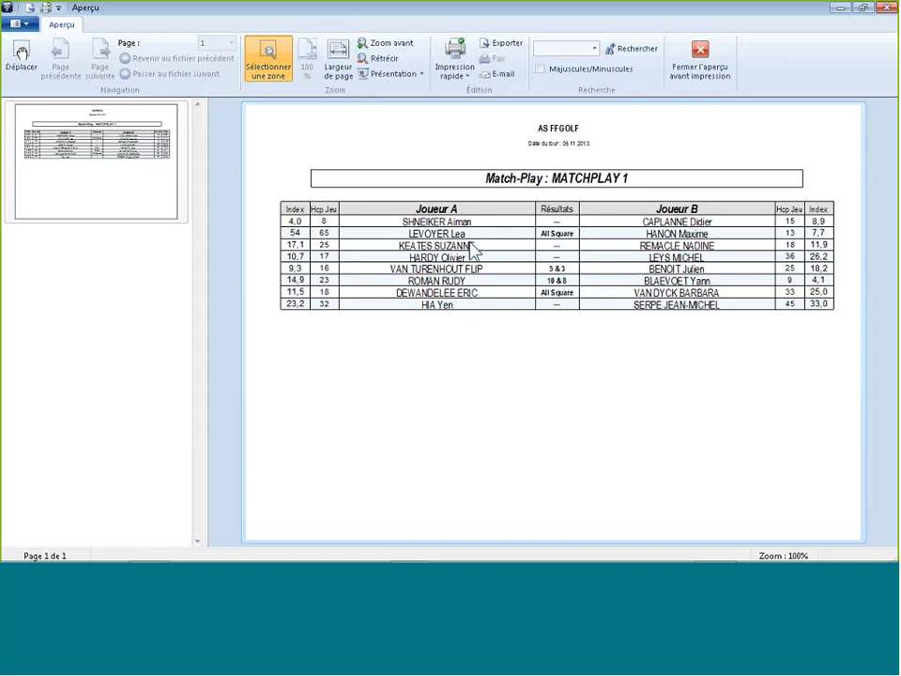
left_click(701, 57)
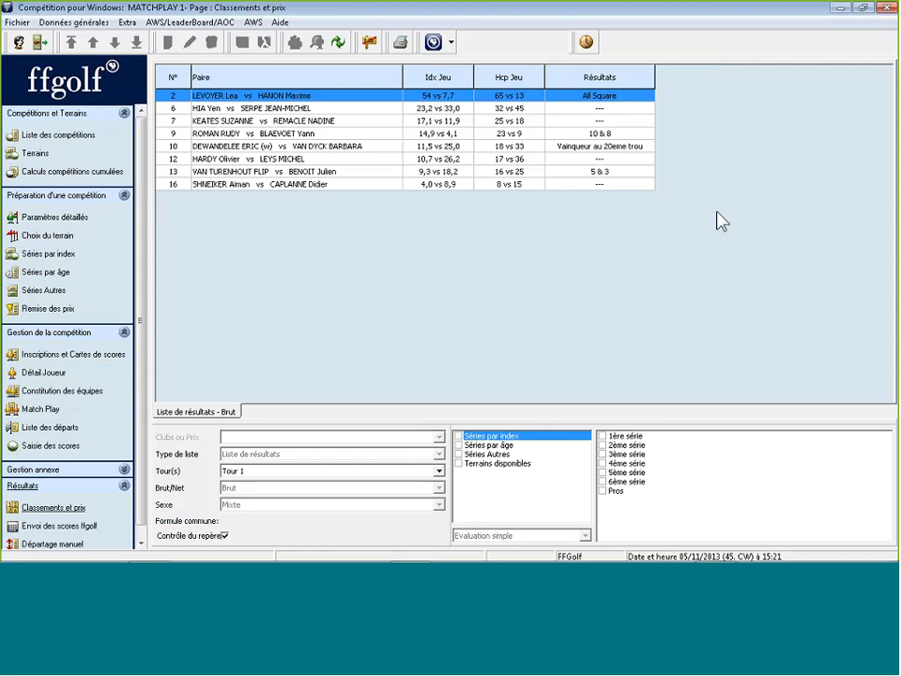
Start a new competition named COUPE MATCHPLAY with its first round on 05/11/2013 at 09:00
left_click(44, 446)
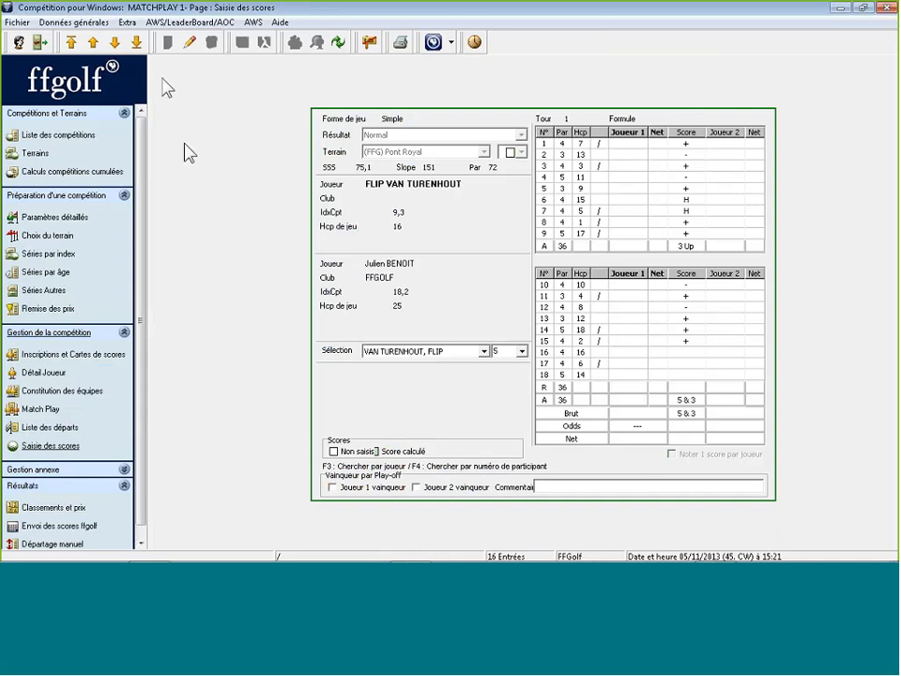
left_click(82, 141)
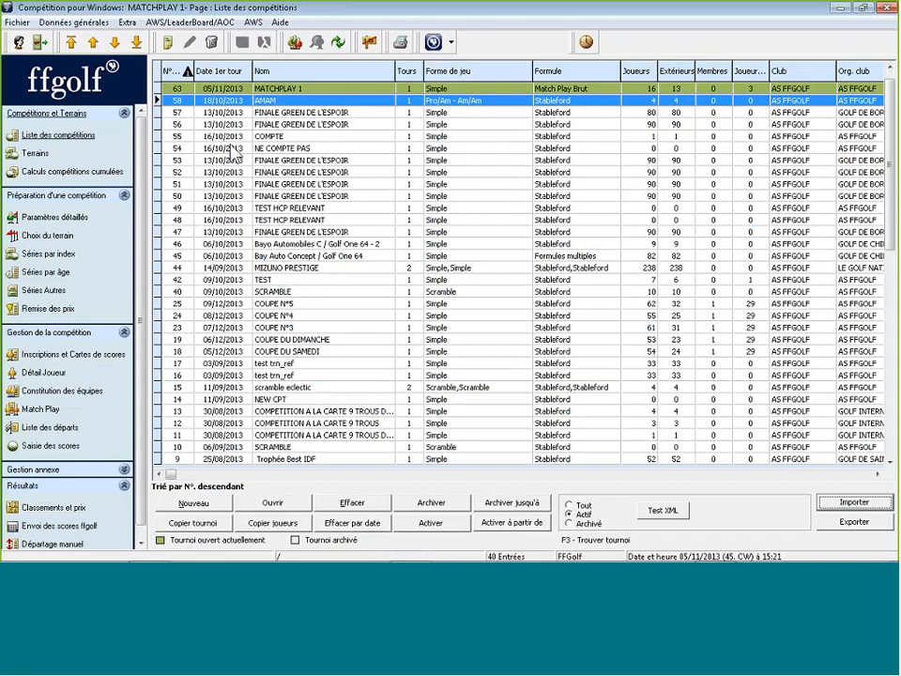
left_click(168, 44)
type("COUPE ")
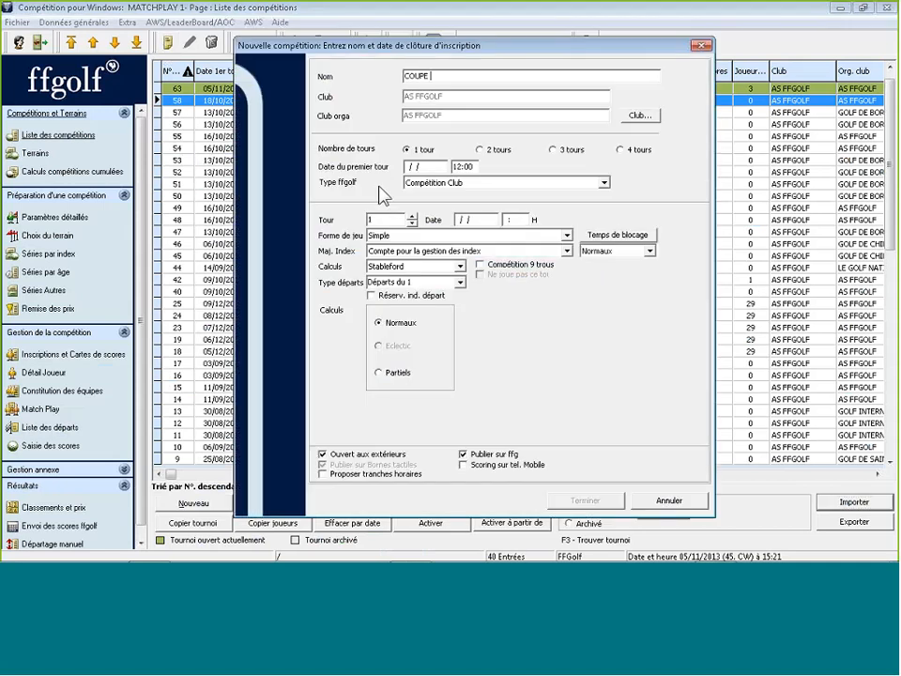
type("MATCHPLAY")
left_click(411, 167)
type("05/11/2013")
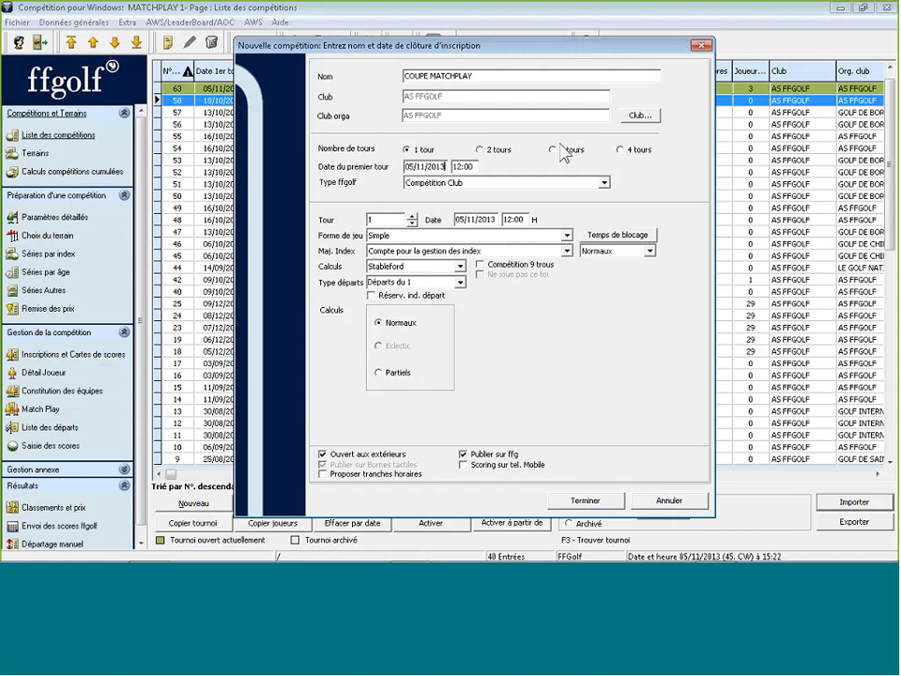
key("Tab")
type("0900")
key("Tab")
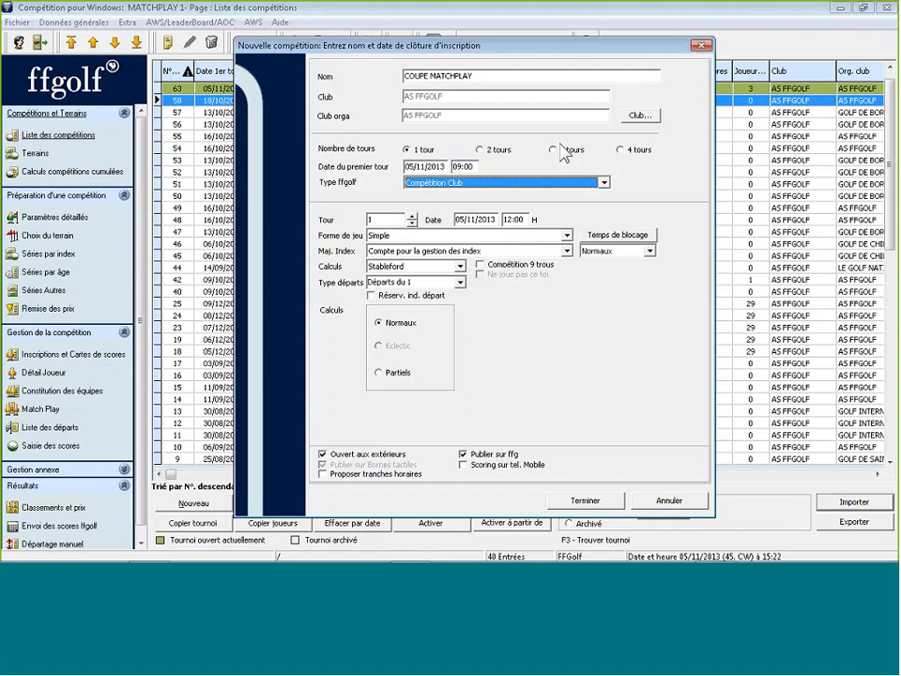
Set the competition to Coupe MatchPlay format with 8 players (4 rounds) and finish creating it
left_click(617, 253)
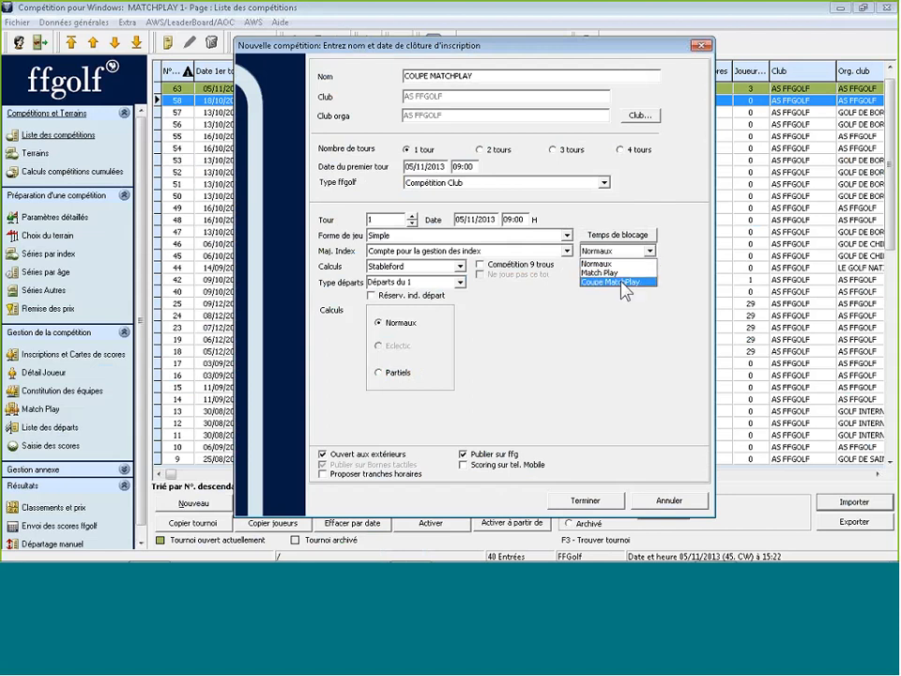
left_click(624, 283)
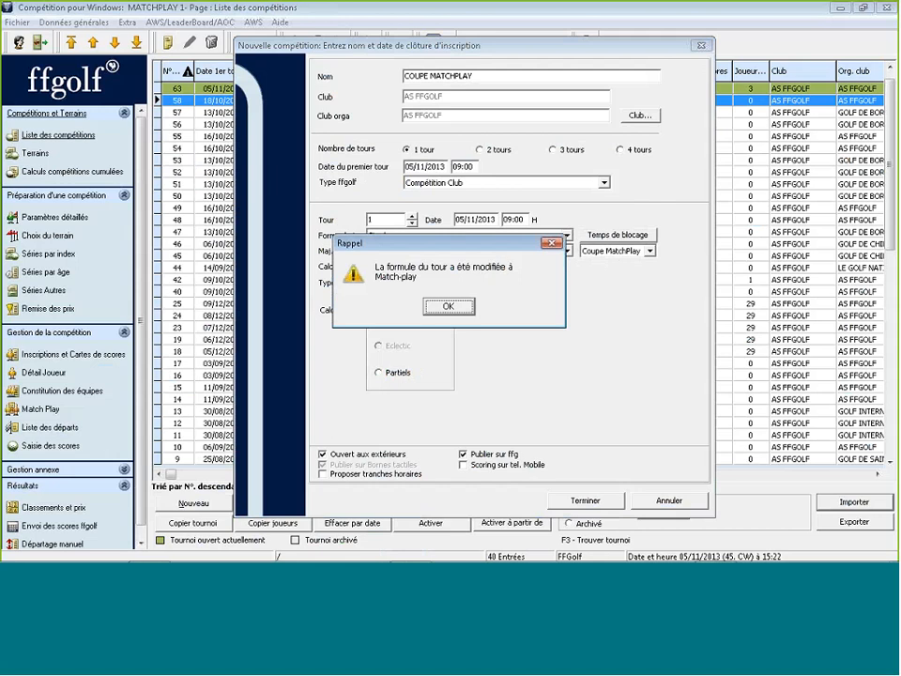
left_click(451, 307)
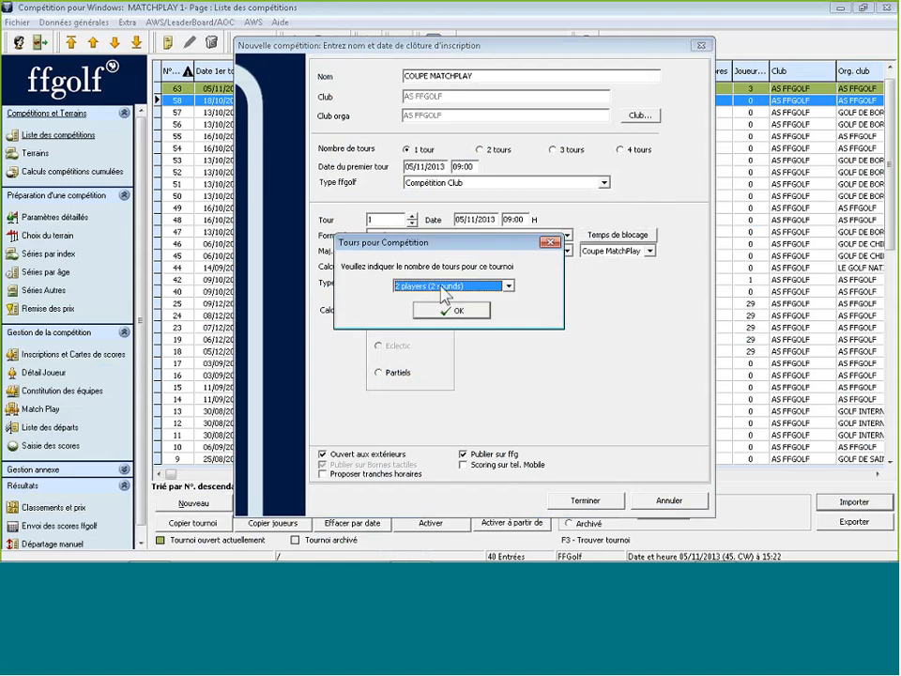
left_click(448, 294)
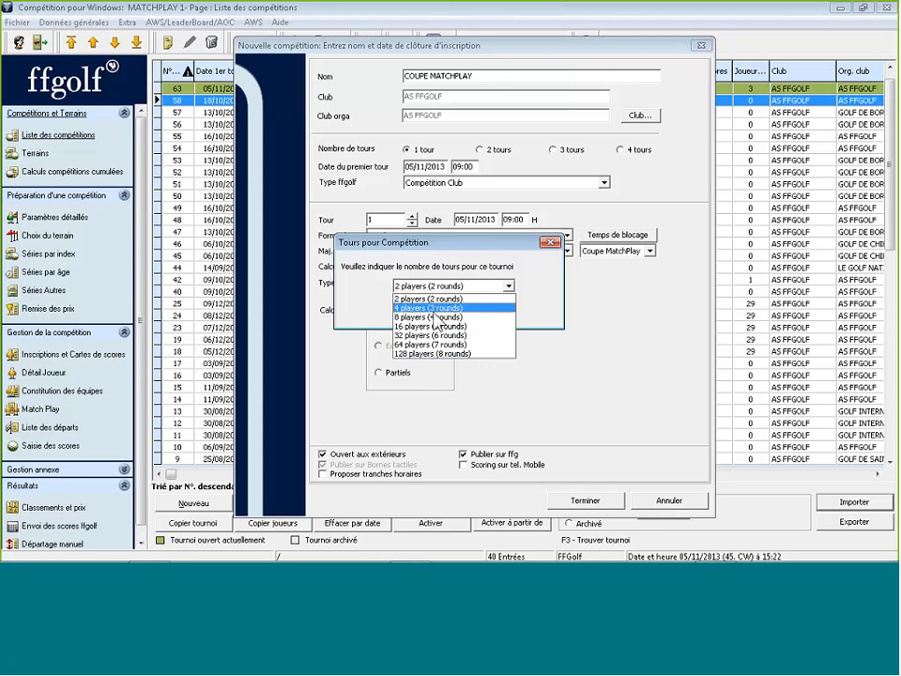
left_click(436, 319)
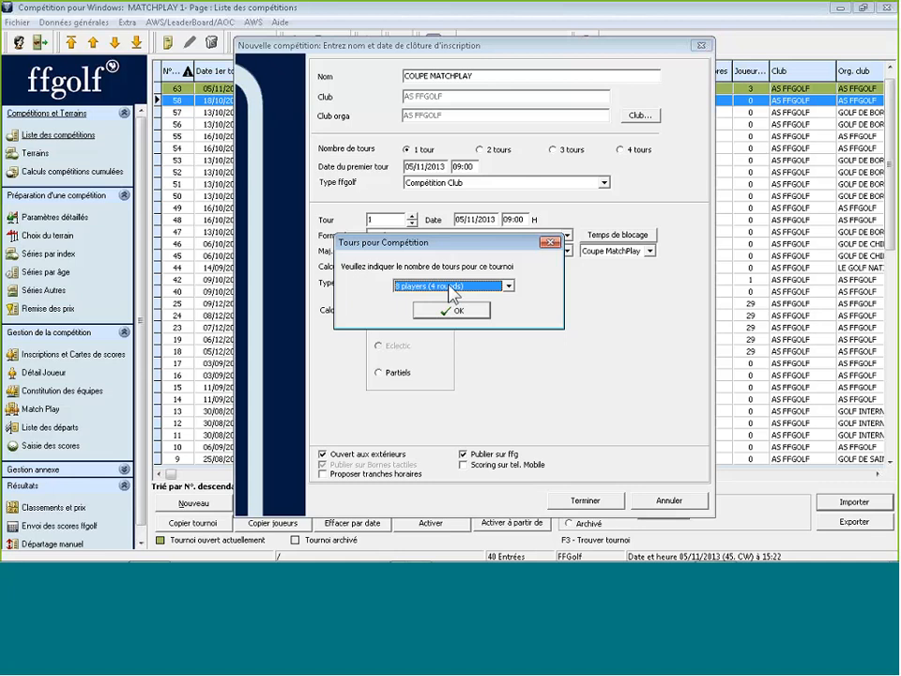
left_click(447, 311)
left_click(448, 310)
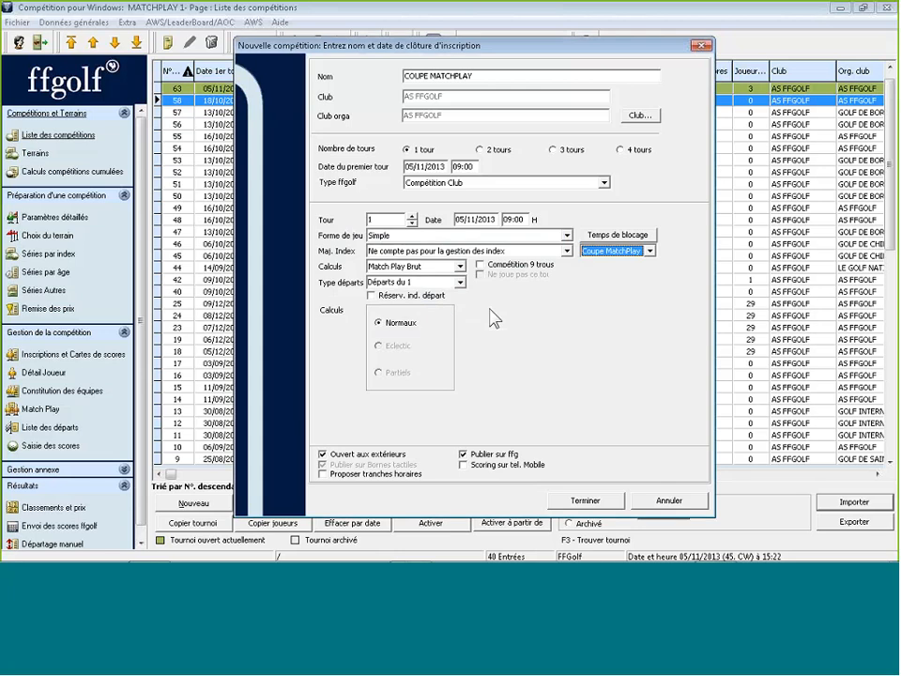
left_click(583, 500)
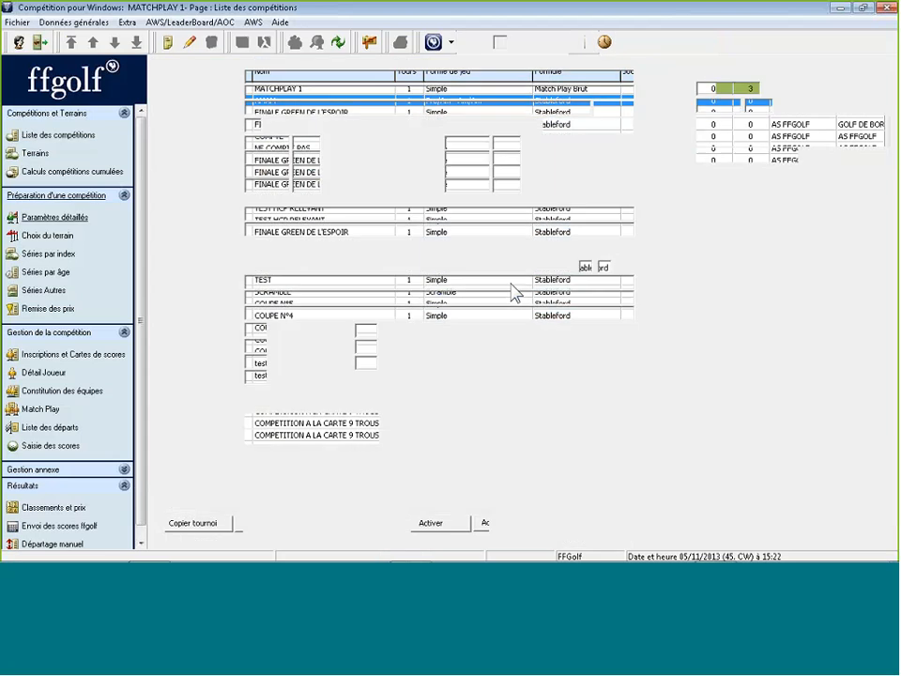
Import the (FFG) Pont Royal course into the competition and delete the Terrain de demonstration course
left_click(59, 242)
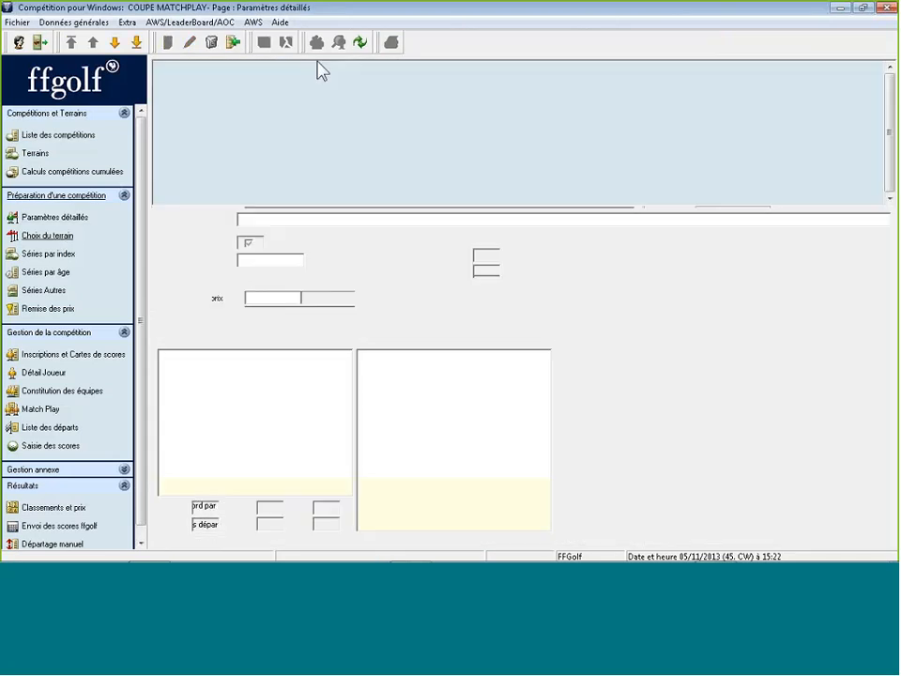
left_click(232, 42)
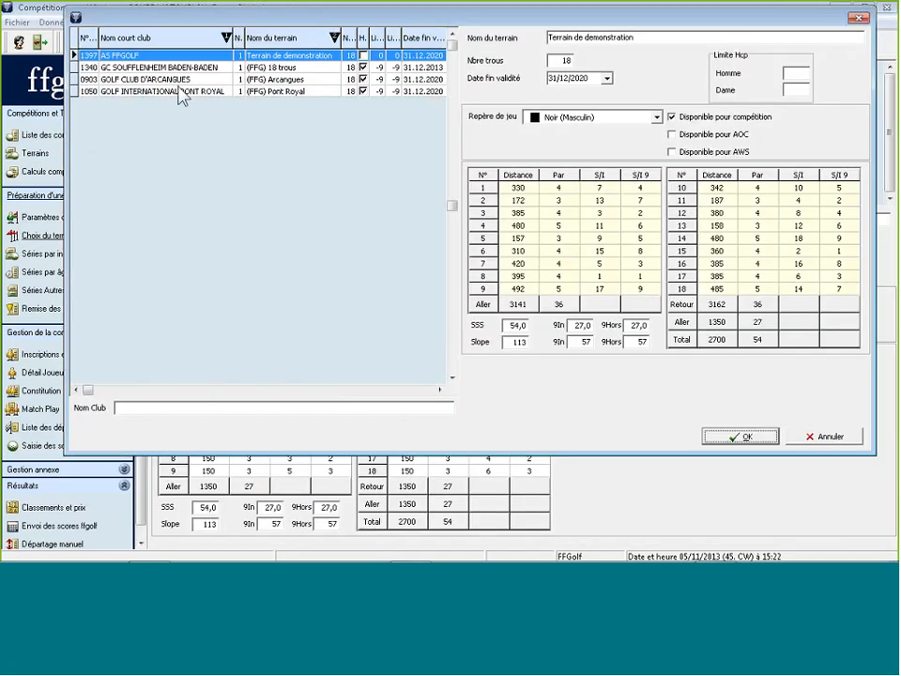
left_click(181, 91)
left_click(716, 436)
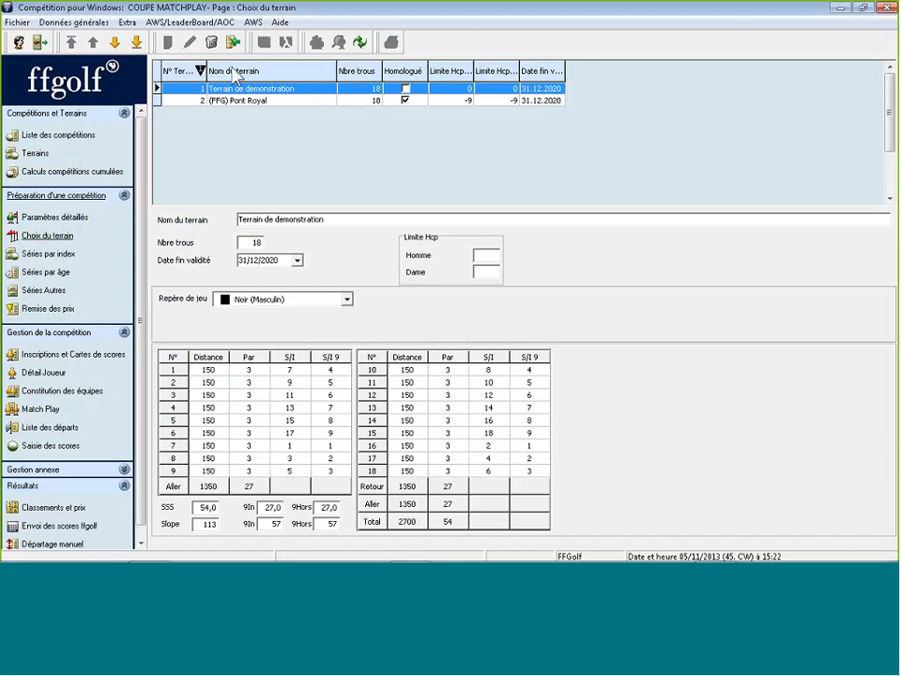
left_click(211, 42)
left_click(396, 306)
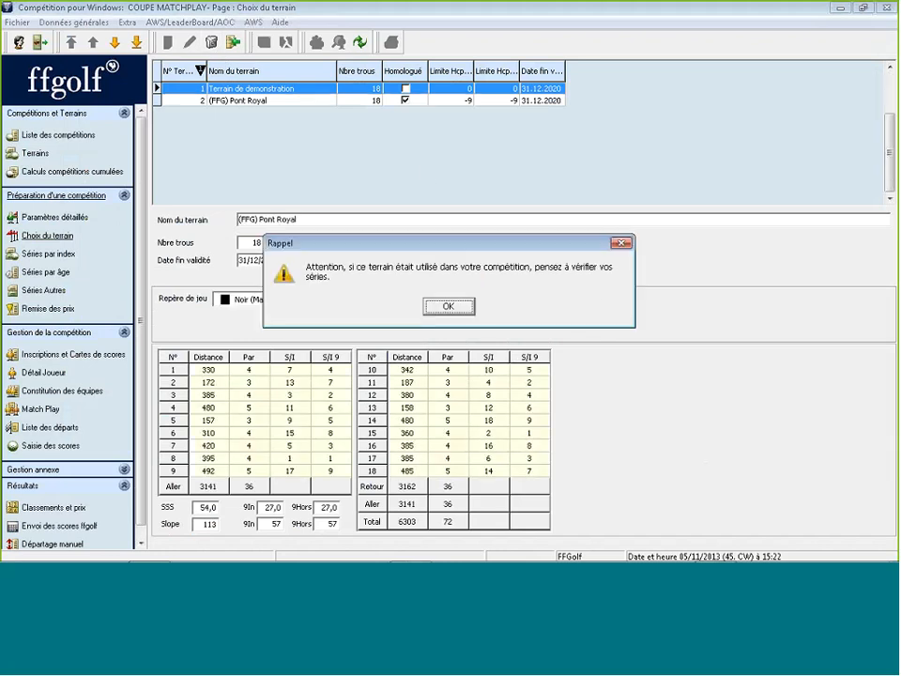
left_click(441, 305)
In the men's index series, set the 2nd series' upper limit to --- and assign Blanc tees to the 1st series and Jaune to the 2nd
left_click(63, 255)
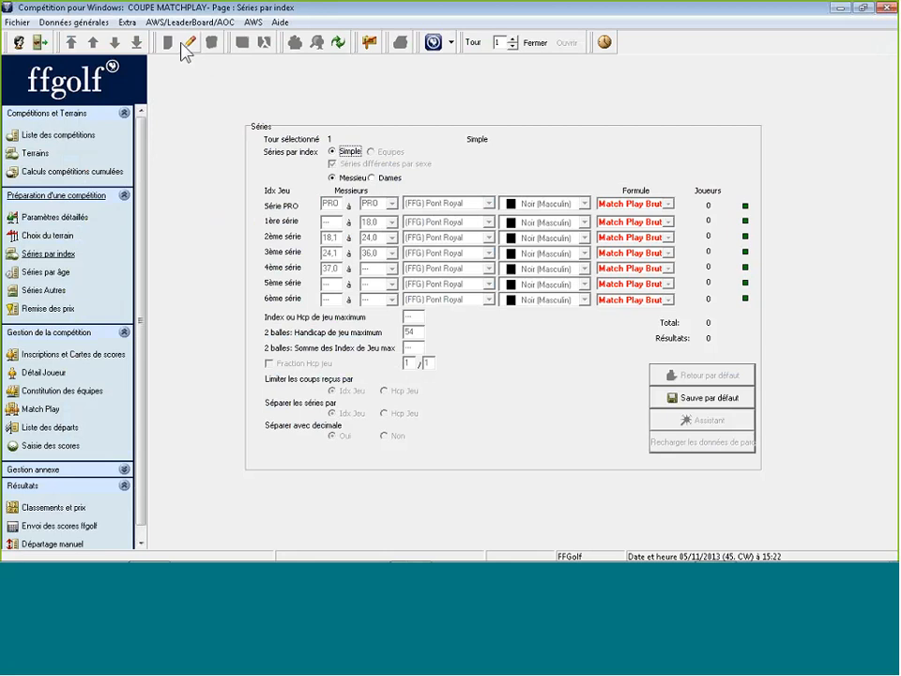
double_click(370, 237)
type("---")
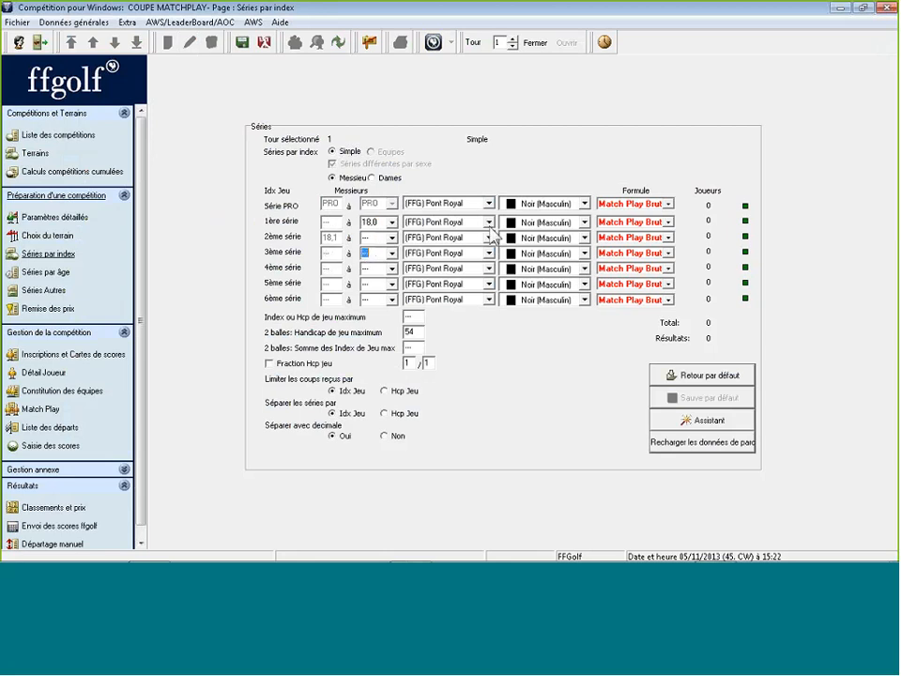
left_click(530, 222)
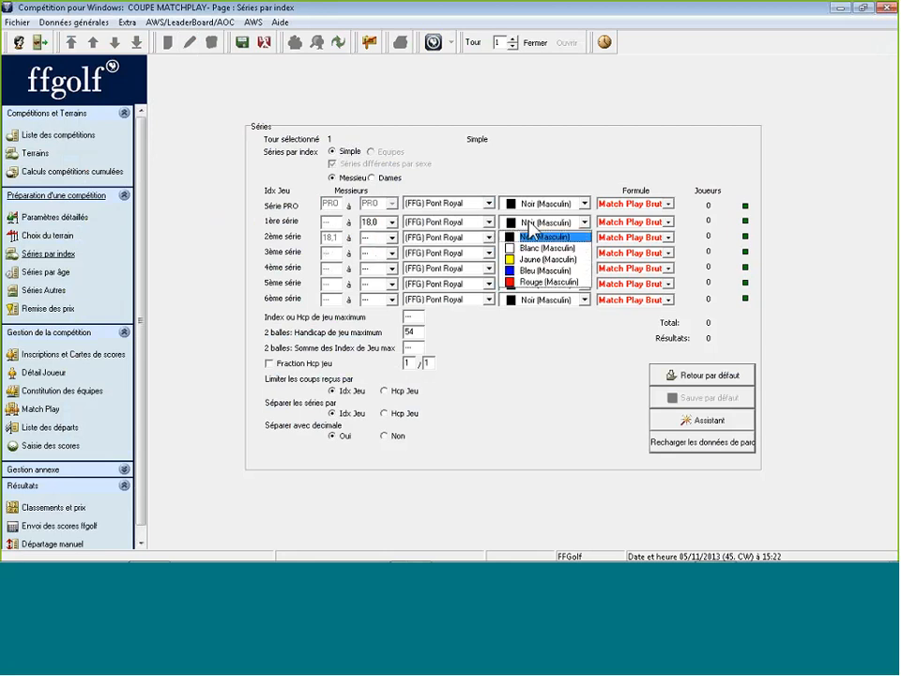
left_click(537, 247)
left_click(543, 238)
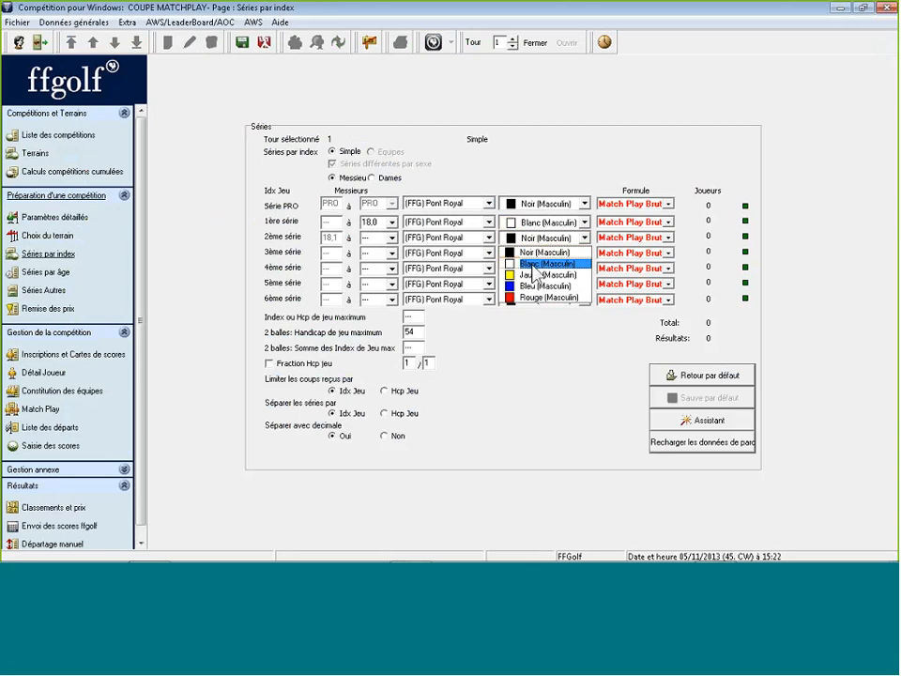
left_click(534, 276)
In the women's index series, set the 1st series' upper limit to 18,0 and assign Bleu tees to the 1st series and Rouge to the 2nd
left_click(385, 178)
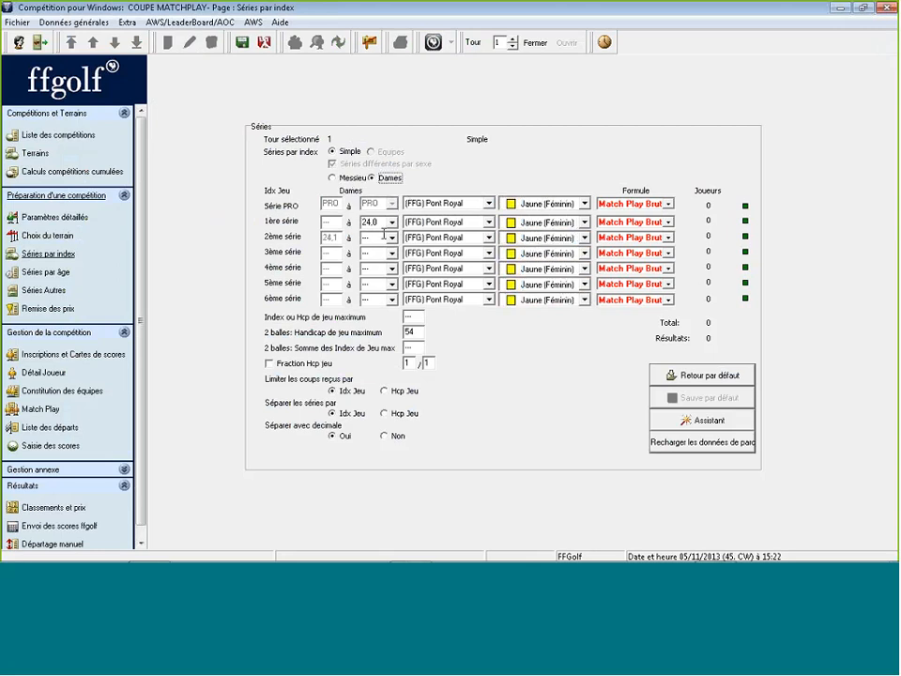
double_click(376, 222)
type("18.0")
left_click(526, 238)
left_click(530, 247)
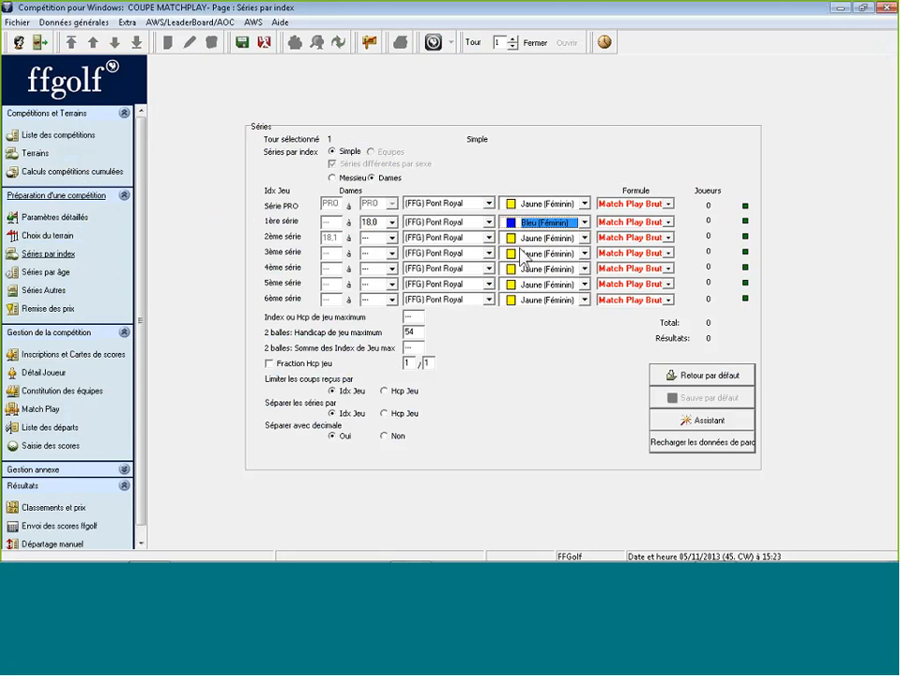
left_click(549, 237)
left_click(535, 274)
Assign Bleu tees to the women's PRO series and save the index series settings
left_click(543, 204)
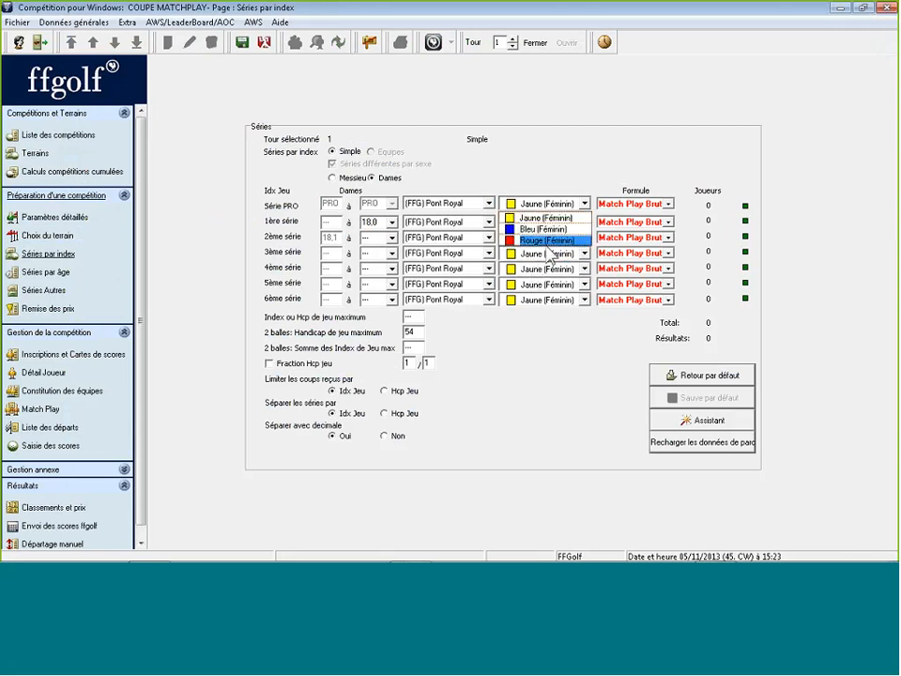
left_click(549, 240)
left_click(567, 205)
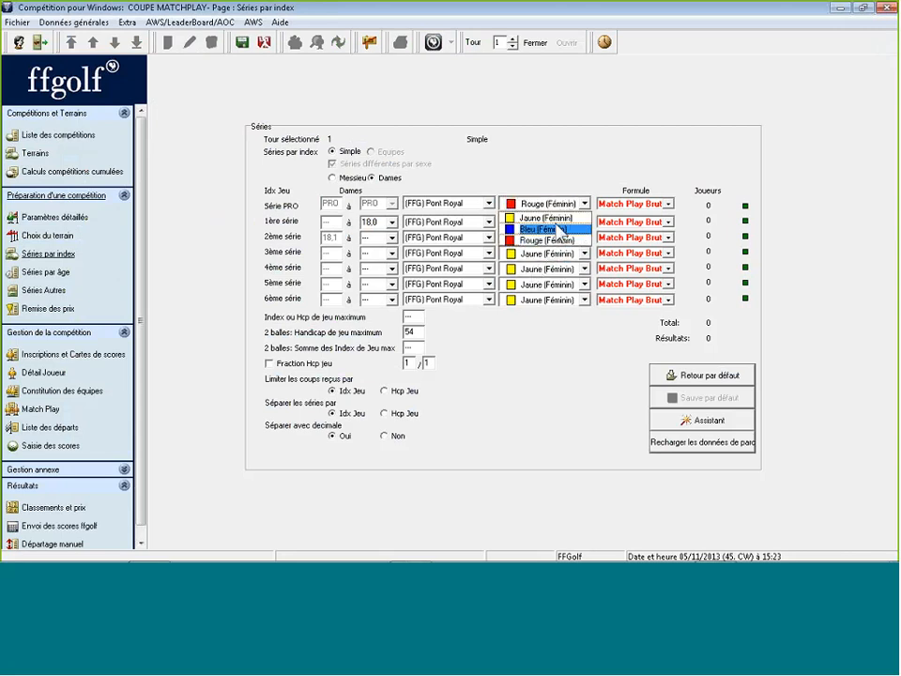
left_click(553, 228)
left_click(244, 44)
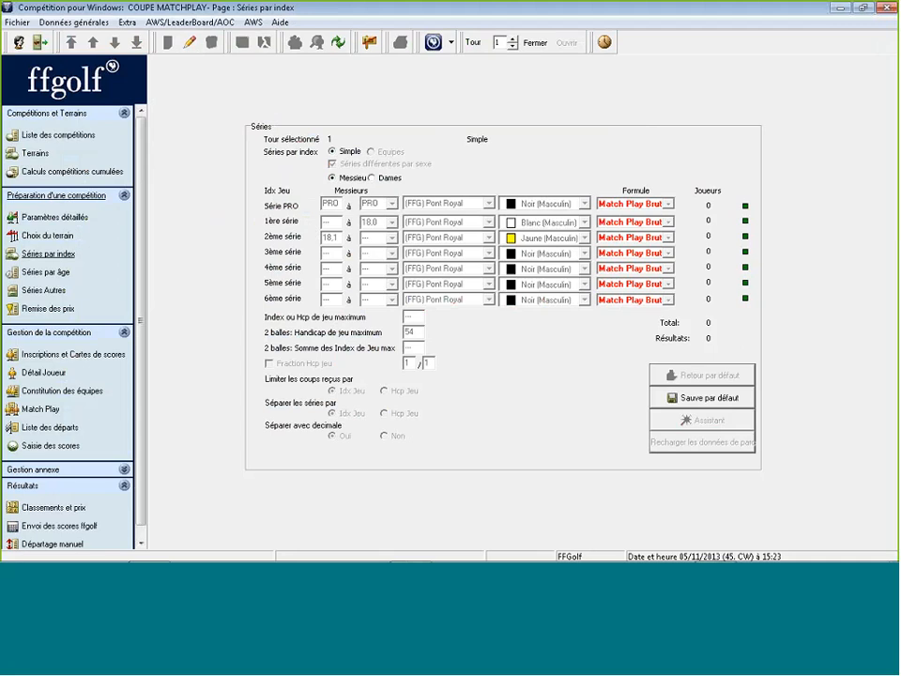
Register eight players in the competition: the VALESCURE player and the first seven players of the client list
left_click(80, 357)
left_click(811, 324)
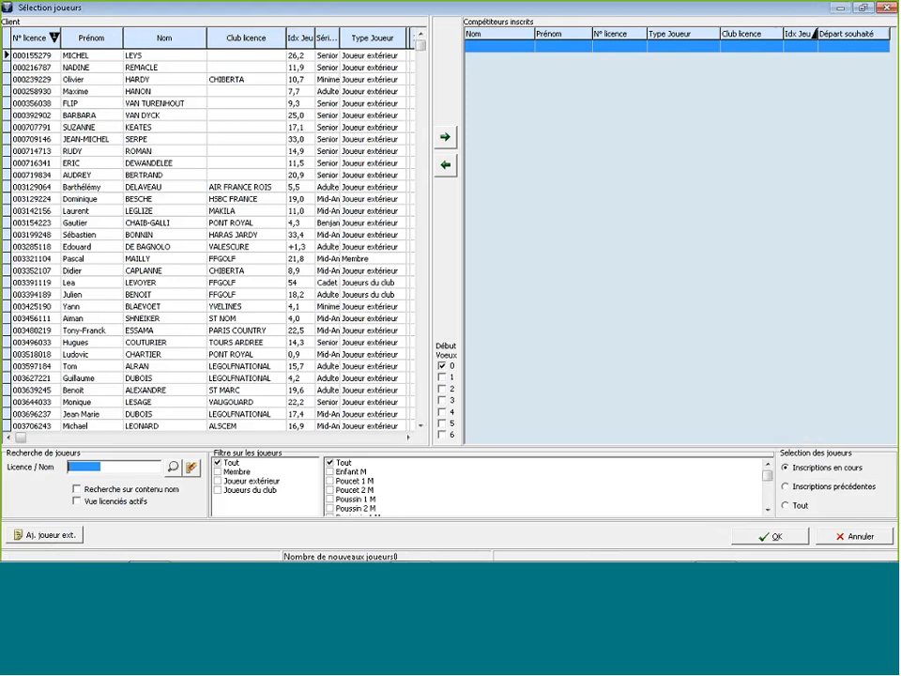
left_click(173, 248)
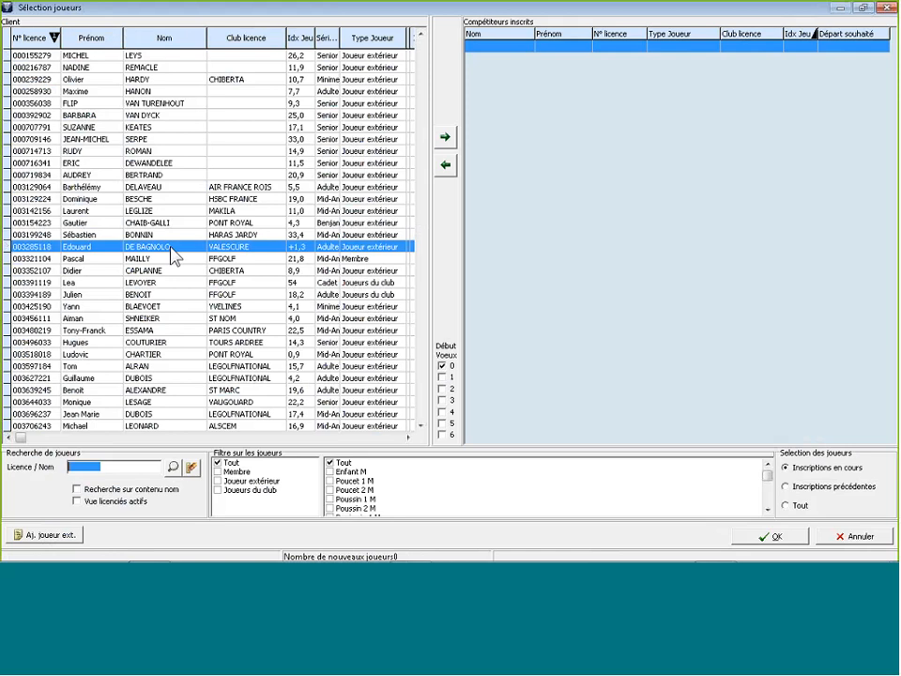
key("Return")
key("Return")
key("Return")
key("Return")
key("Return")
key("Return")
key("Return")
key("Return")
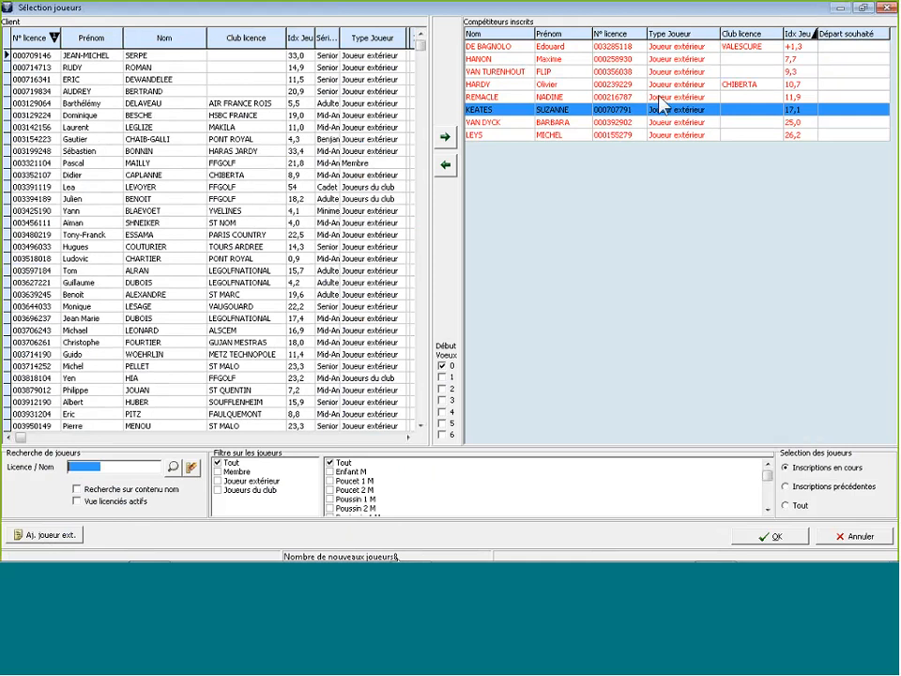
left_click(771, 536)
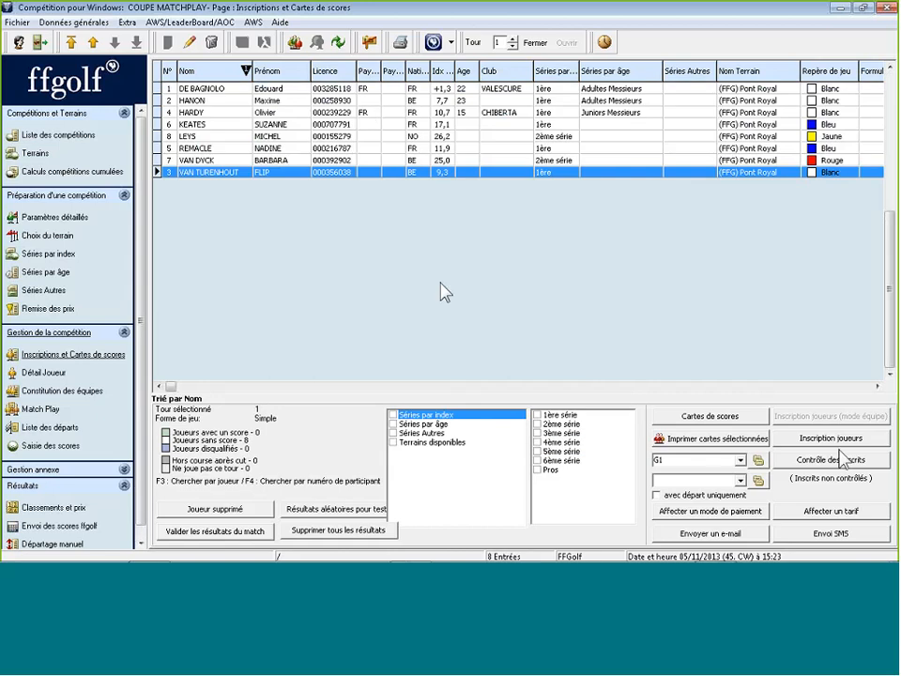
Check the registered players against ffgolf with indexes dated 05/11/2013 and close both update reports
left_click(814, 458)
left_click(511, 329)
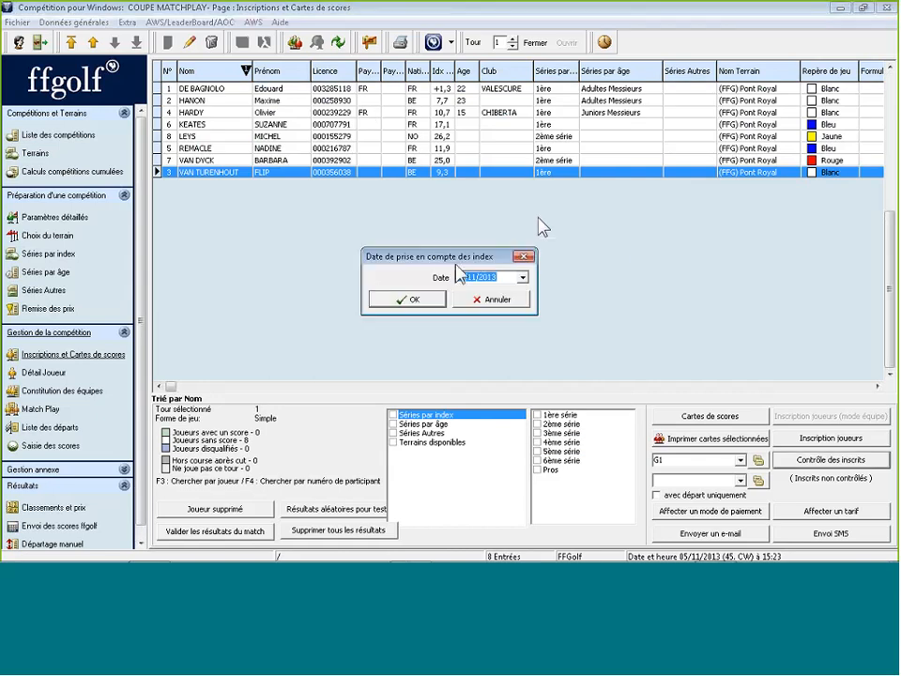
left_click(429, 301)
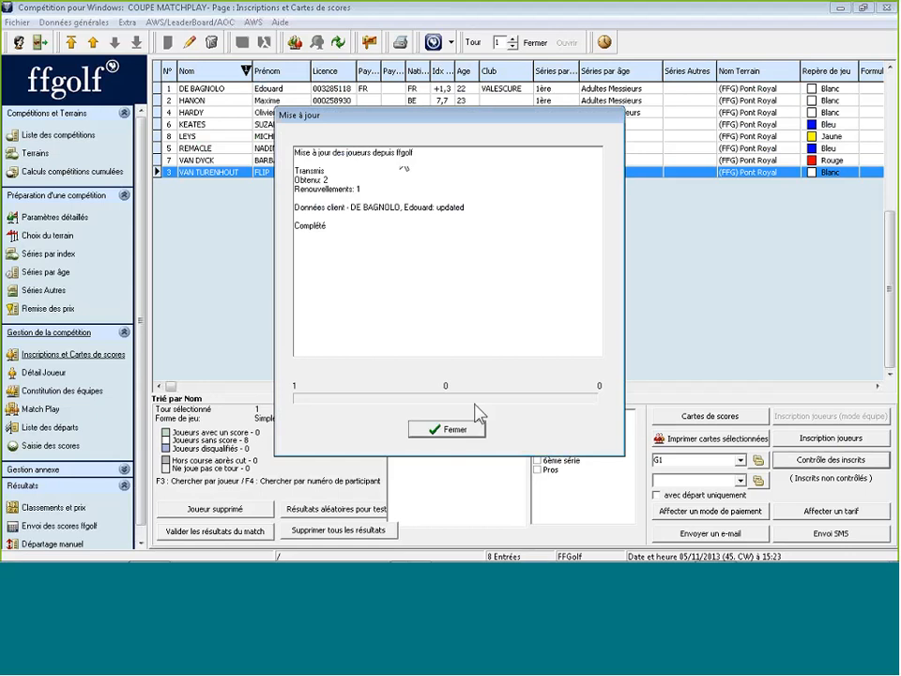
left_click(430, 428)
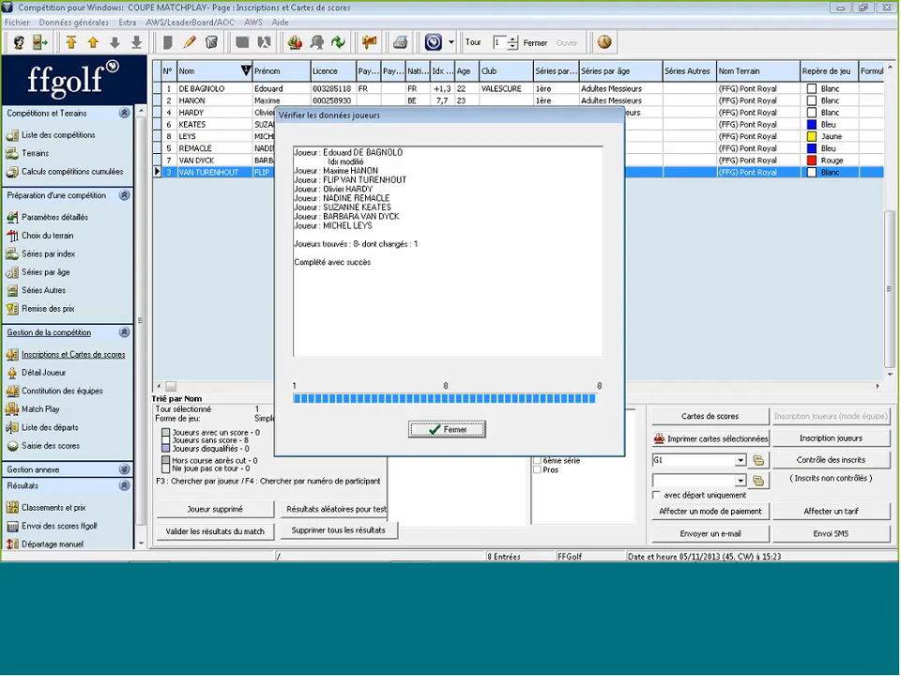
left_click(441, 428)
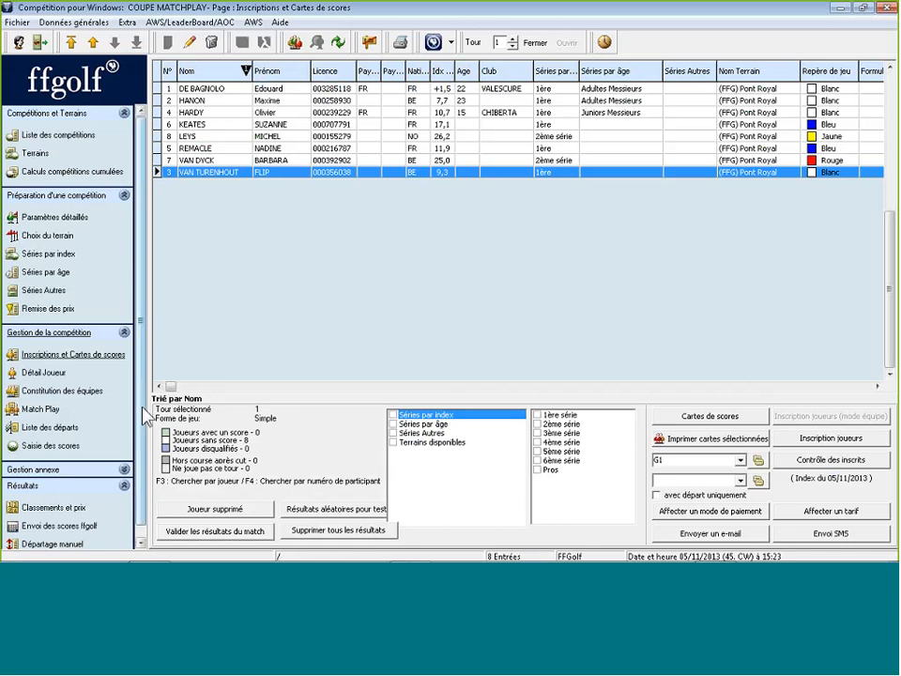
Fill the match play bracket with players 1 to 4 in the first column and players 5 to 8 in the last column, and save it
left_click(35, 412)
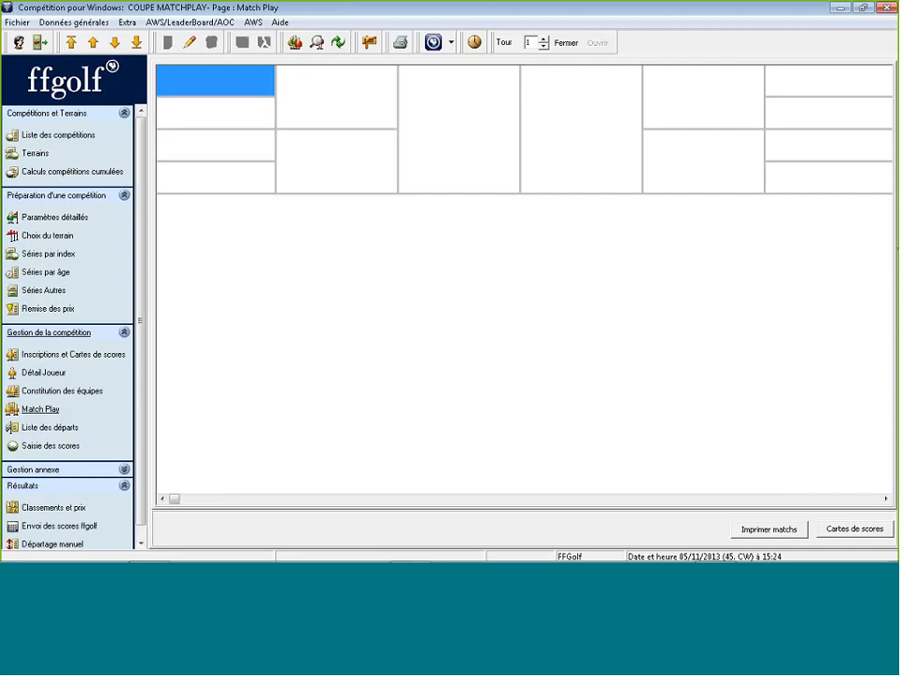
left_click(188, 44)
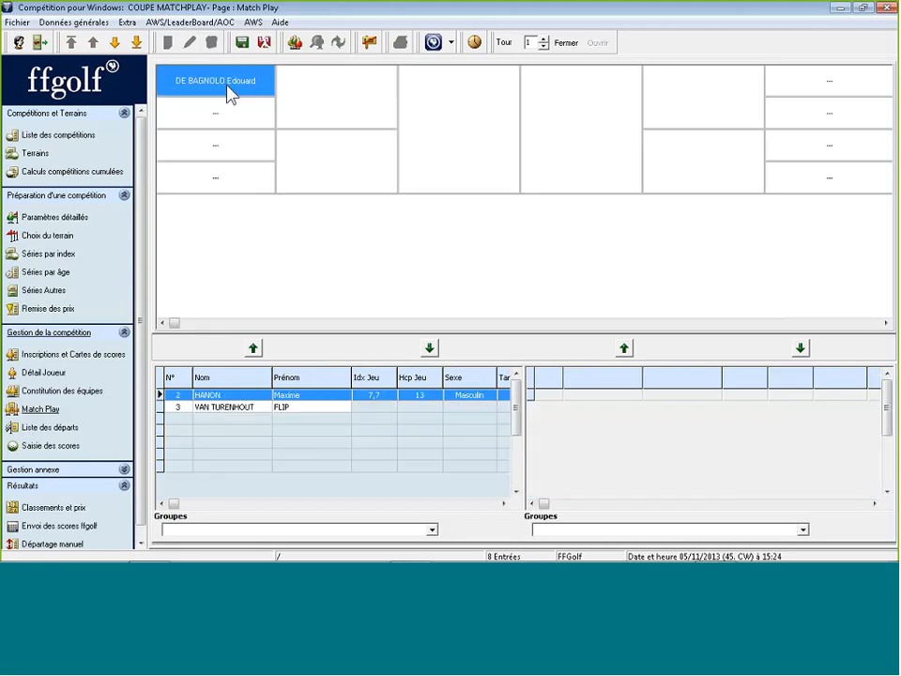
left_click_drag(241, 186, 228, 119)
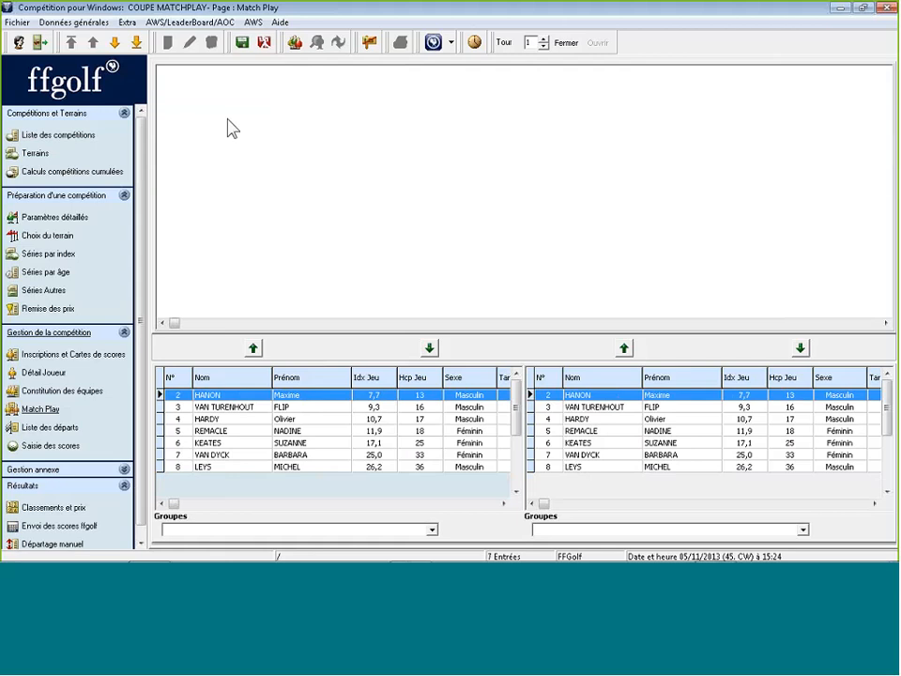
left_click_drag(245, 396, 215, 155)
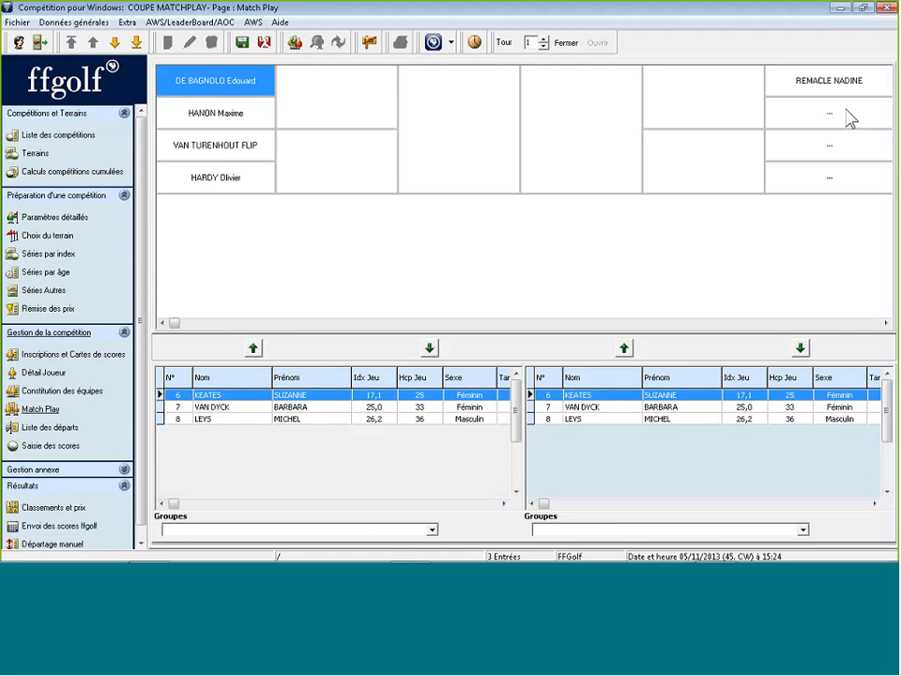
left_click_drag(748, 393, 825, 112)
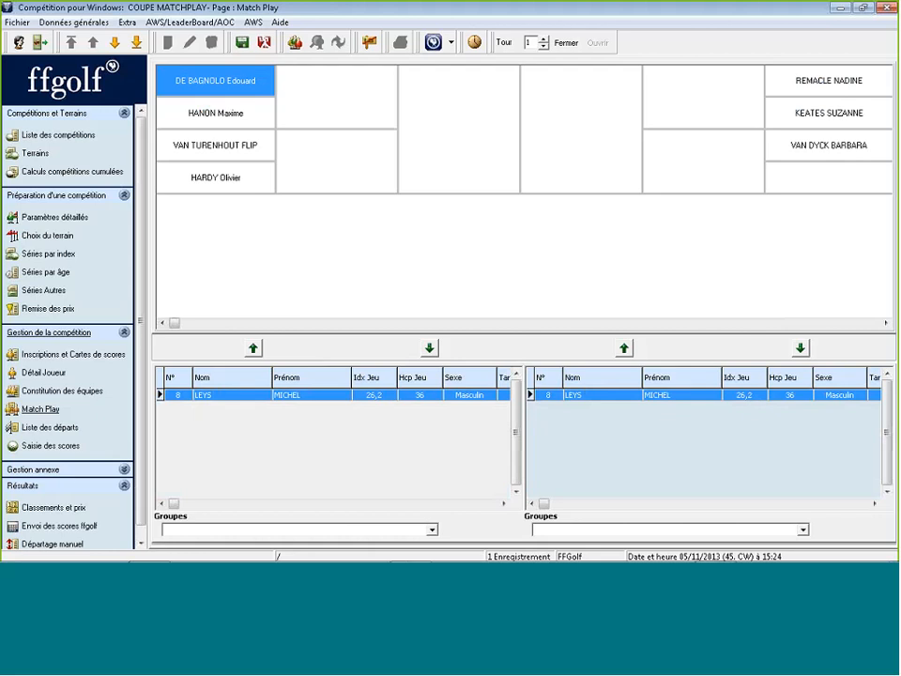
left_click_drag(821, 187, 821, 191)
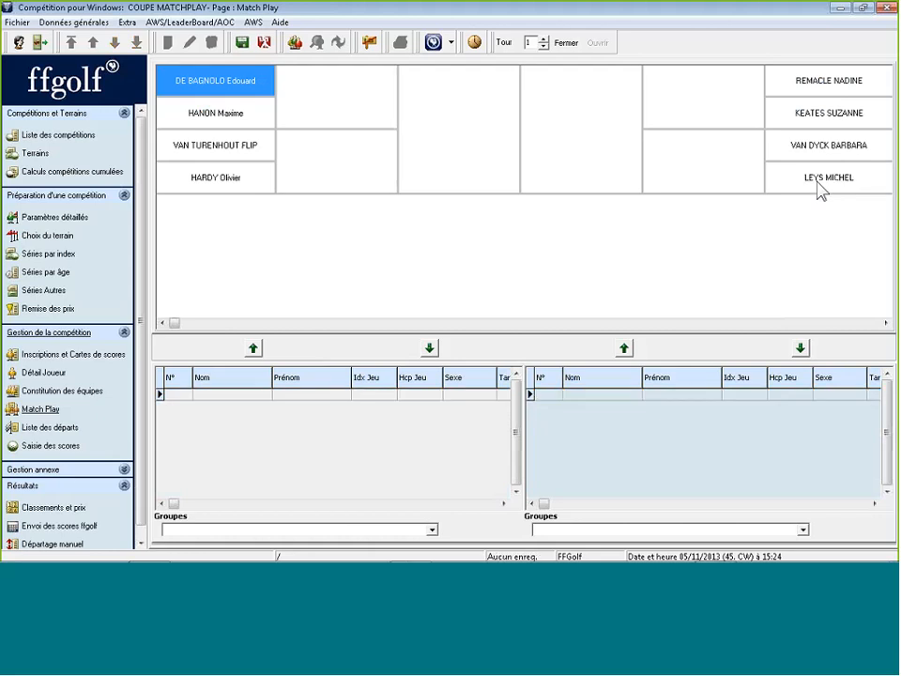
left_click(242, 42)
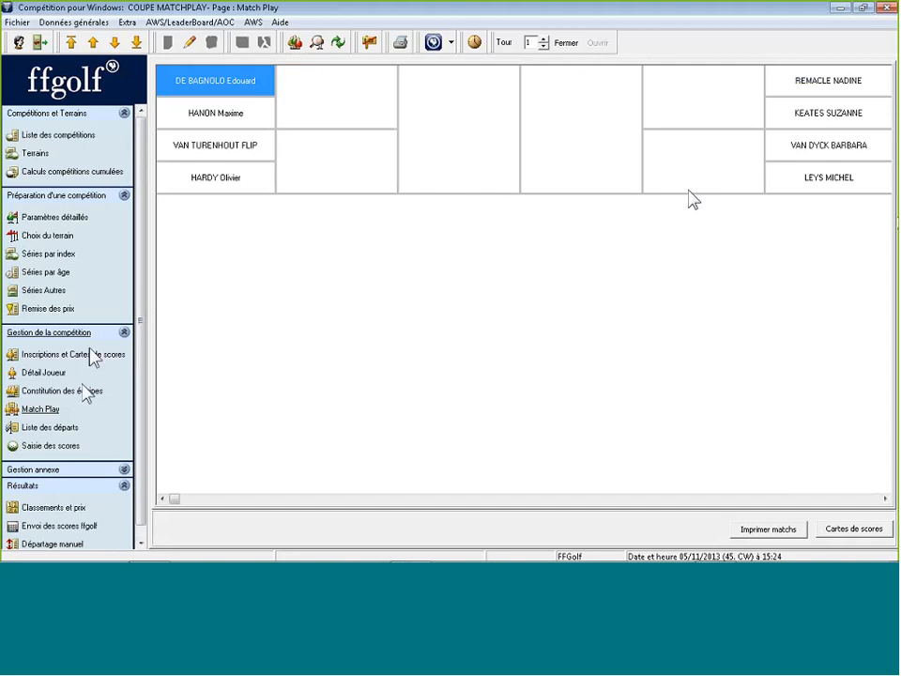
Build the round 1 start list with players 1 to 4 at 09:00 and players 5 to 8 at 09:10, and save it
left_click(37, 427)
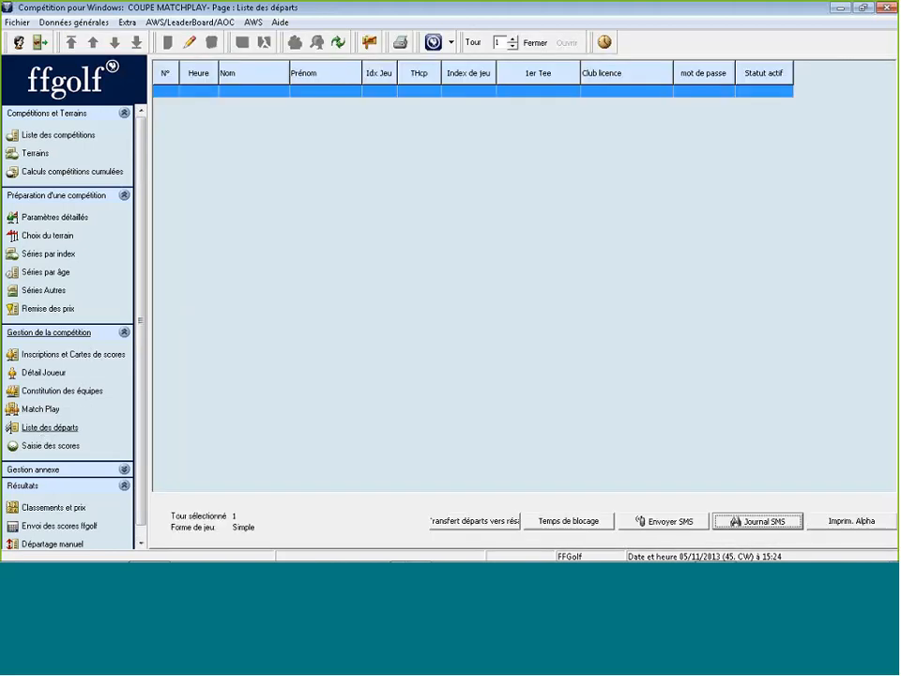
left_click(189, 43)
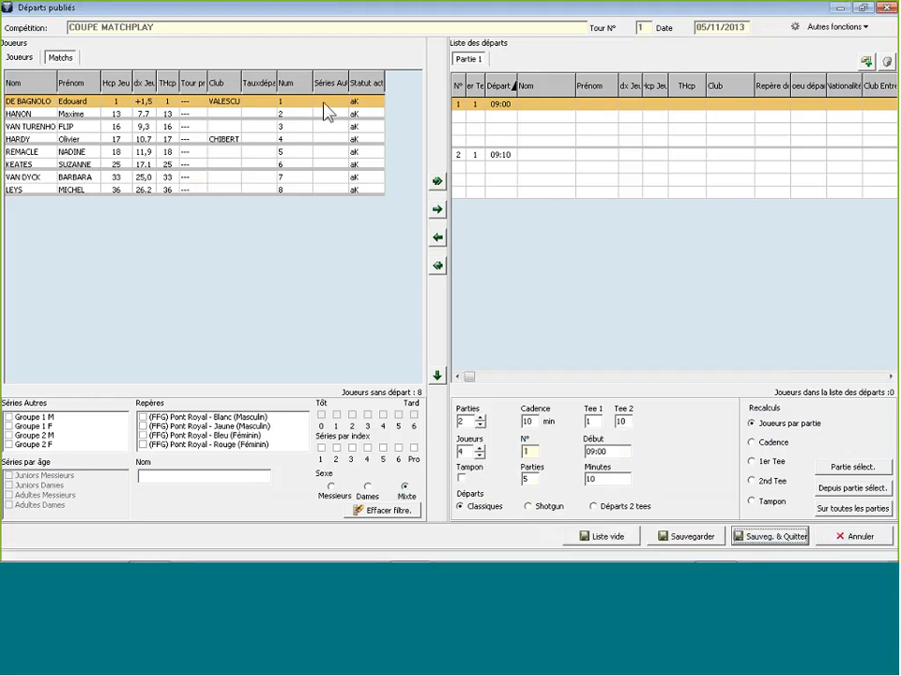
left_click_drag(324, 104, 463, 117)
left_click_drag(346, 126, 547, 139)
left_click_drag(409, 157, 532, 177)
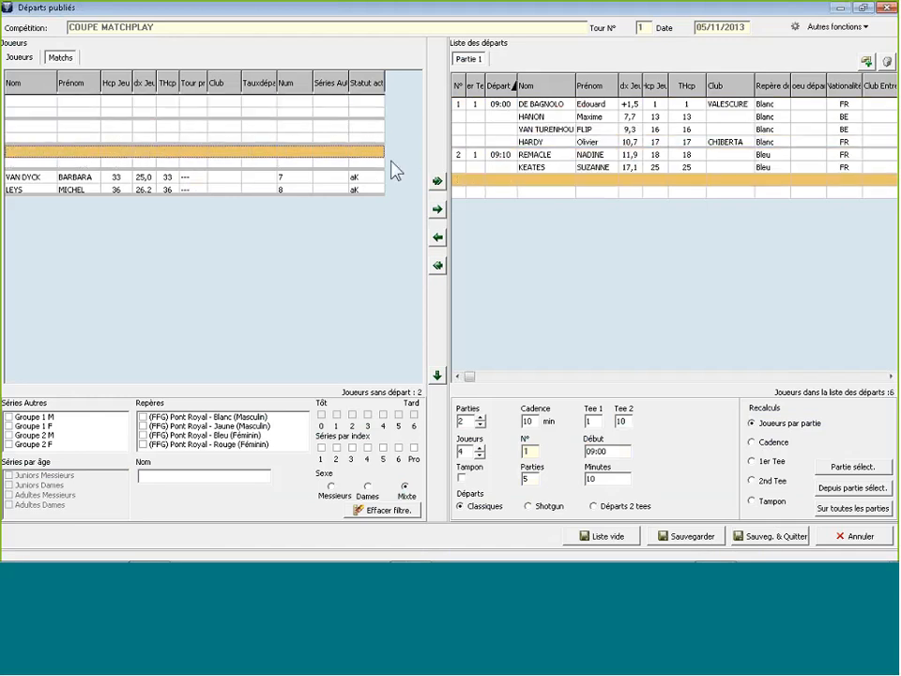
left_click_drag(371, 173, 532, 181)
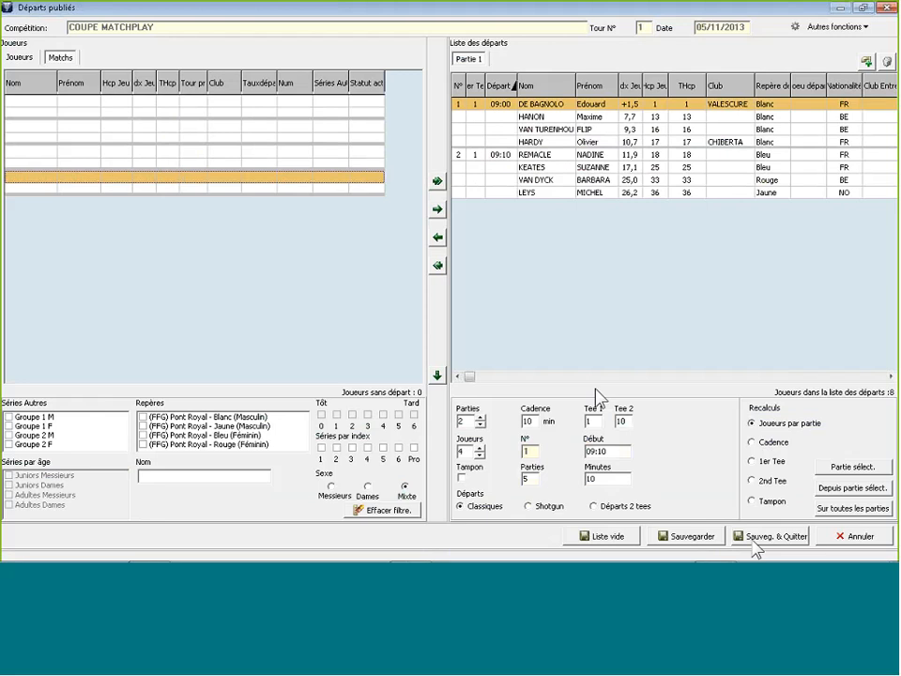
left_click(746, 532)
left_click(456, 259)
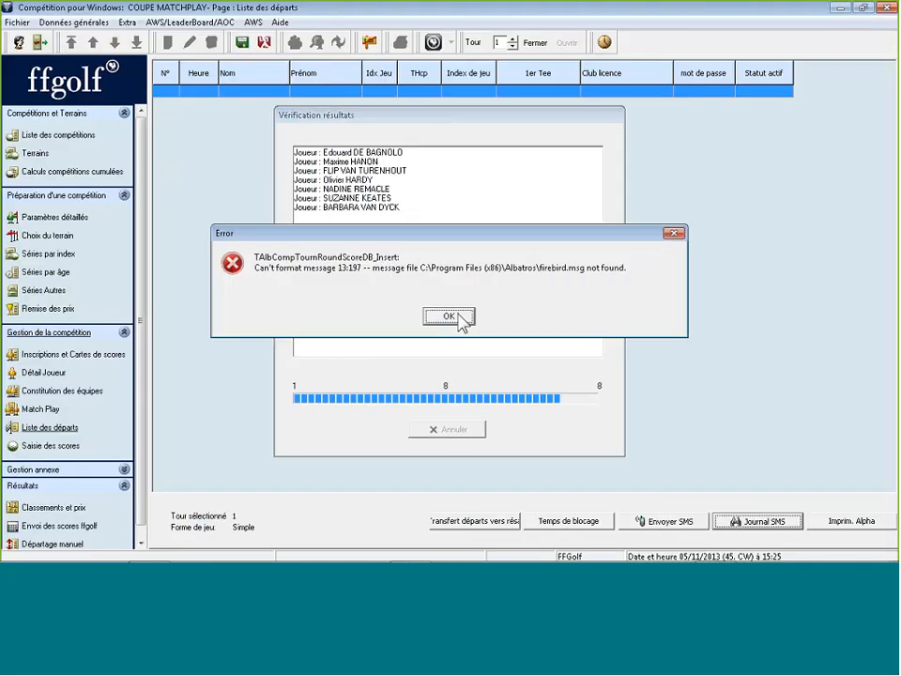
left_click(458, 314)
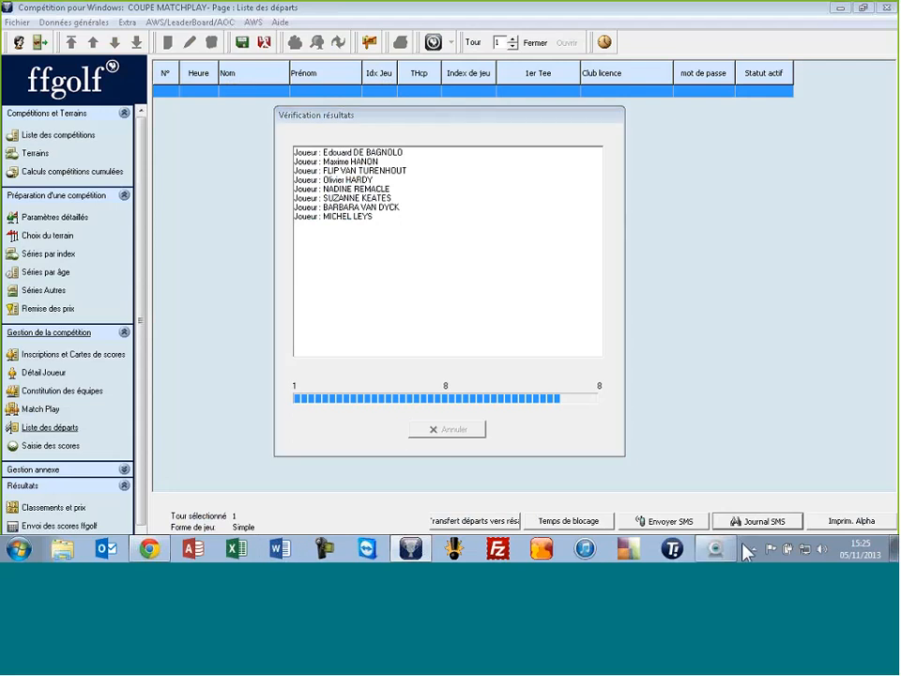
Force the frozen competition program to end from the Windows Task Manager, and close the Task Manager
right_click(706, 552)
left_click(778, 500)
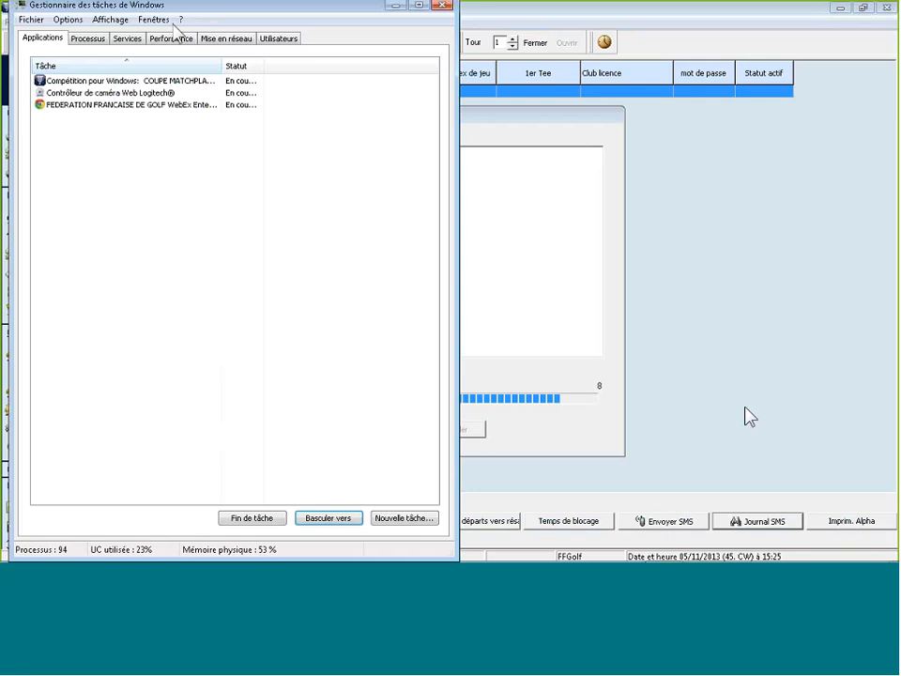
left_click(142, 82)
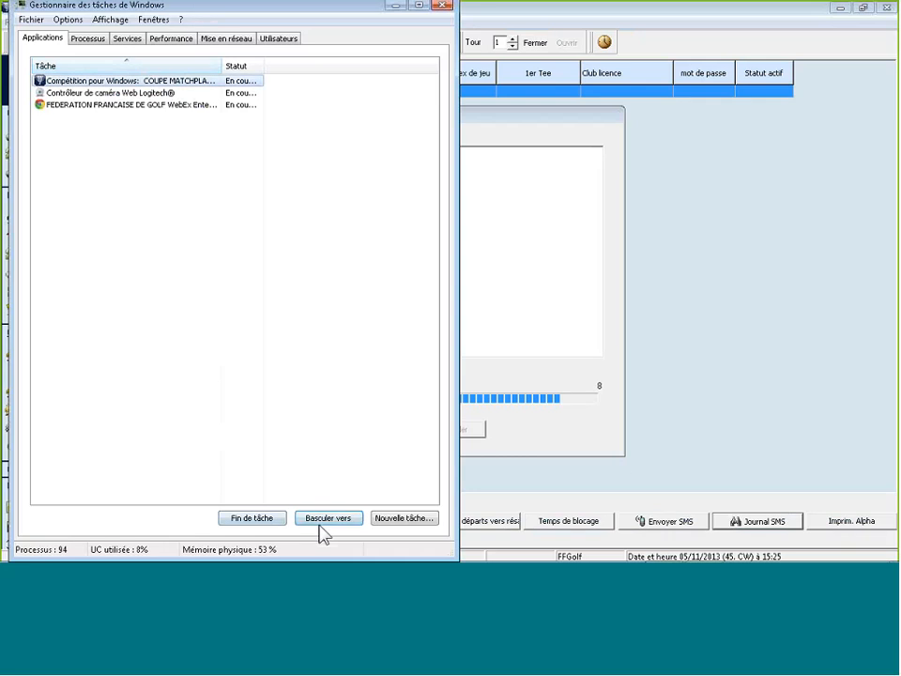
left_click(271, 522)
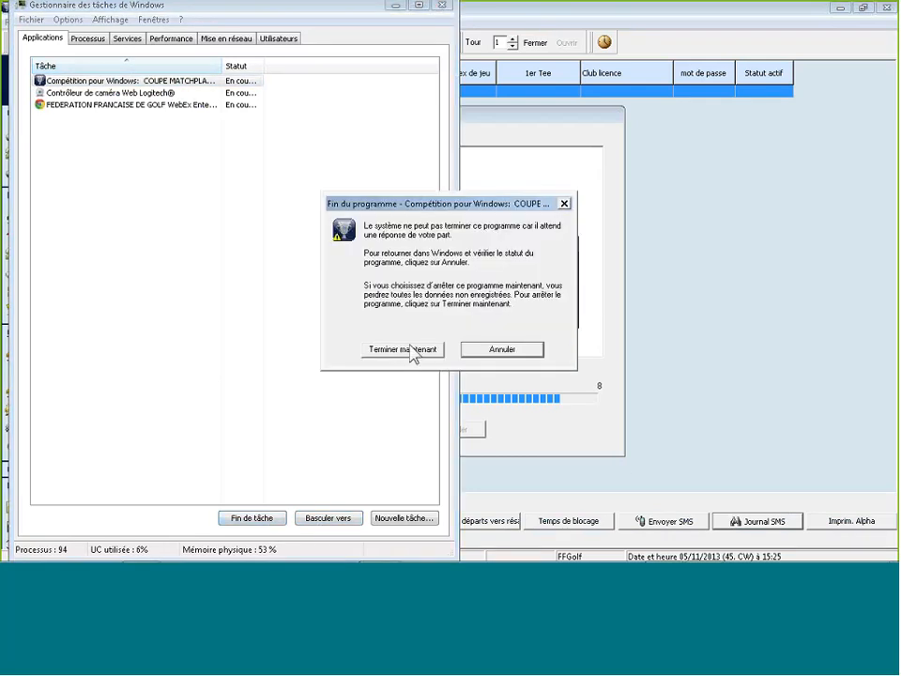
left_click(403, 349)
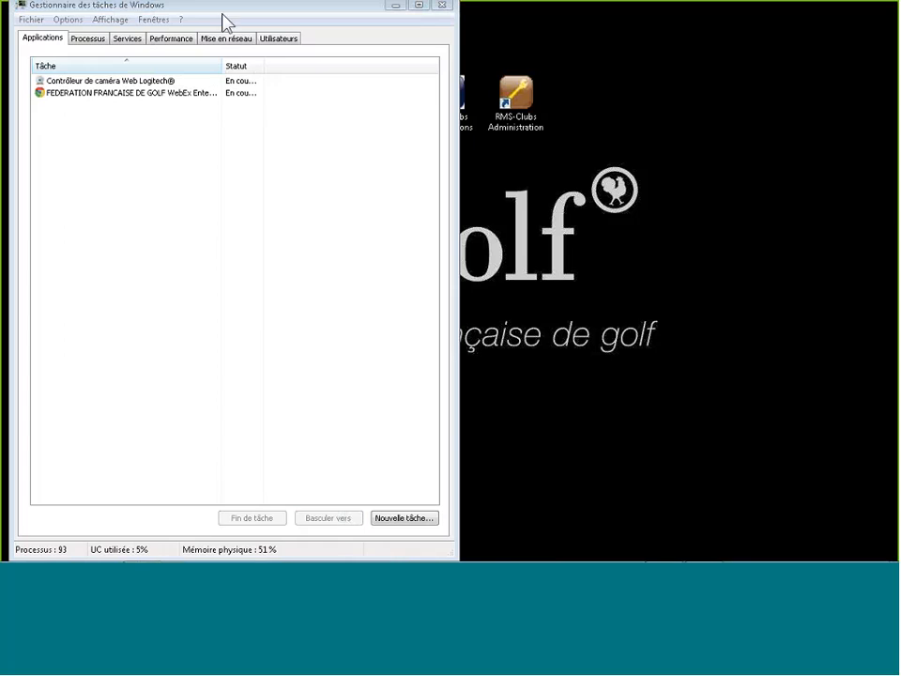
left_click(439, 49)
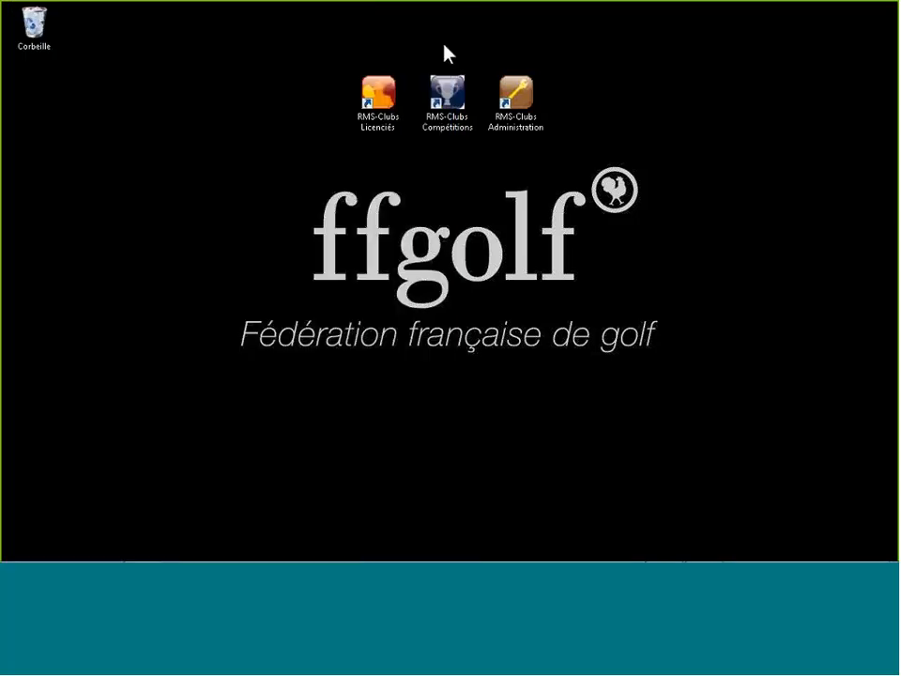
Relaunch RMS-Clubs Compétitions, log in as FFGolf with the account password, close the ffgolf messages and open the COUPE MATCHPLAY competition
double_click(449, 98)
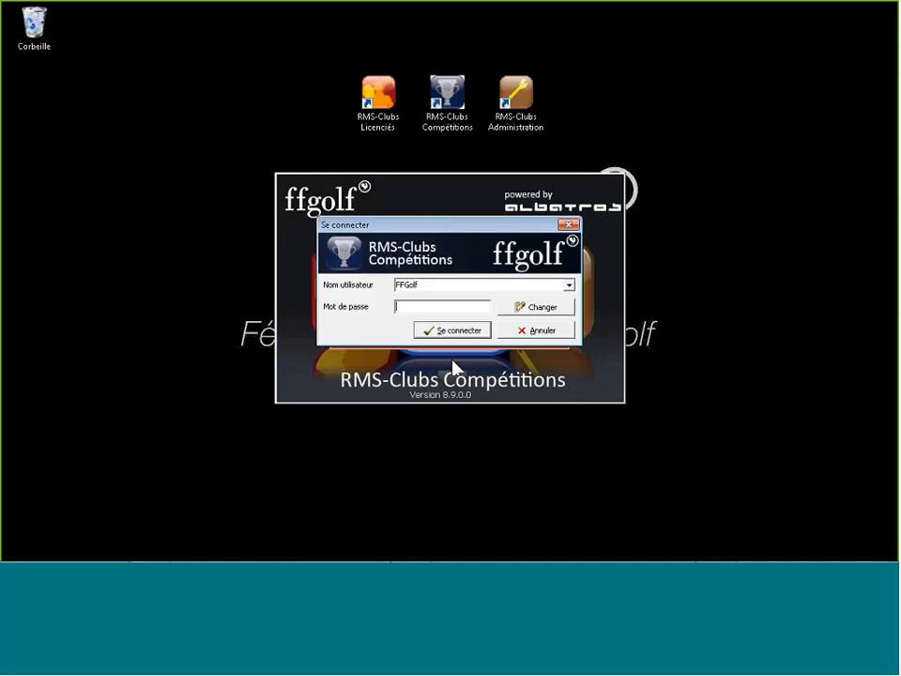
type("**********")
key("Return")
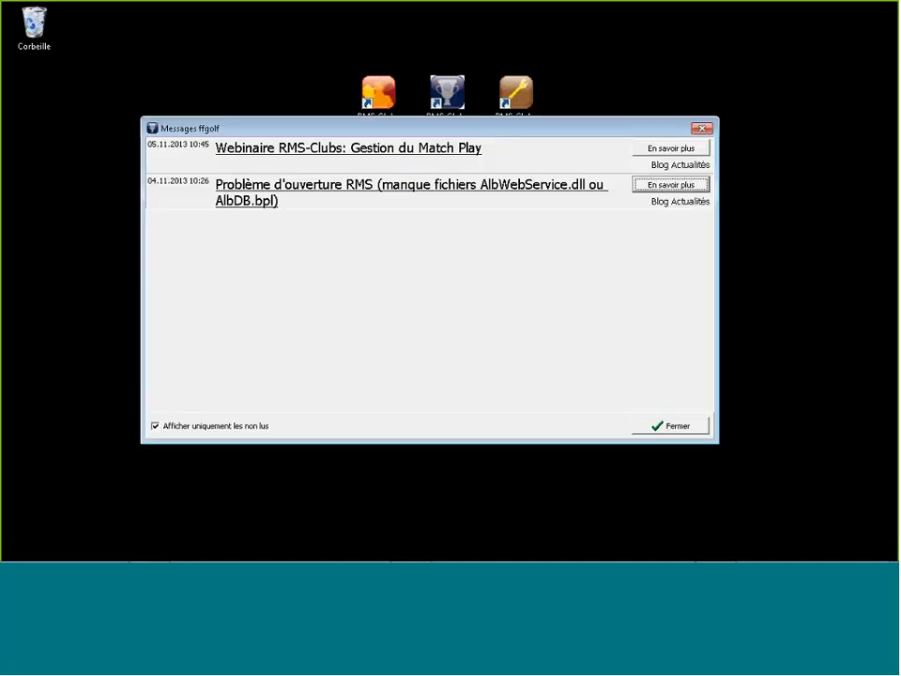
left_click(692, 427)
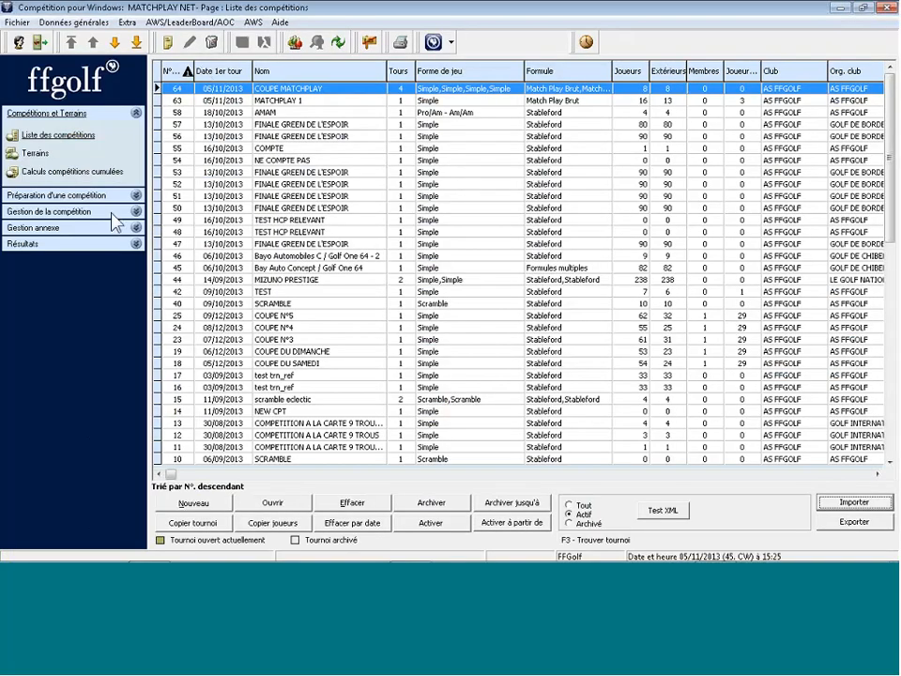
double_click(335, 94)
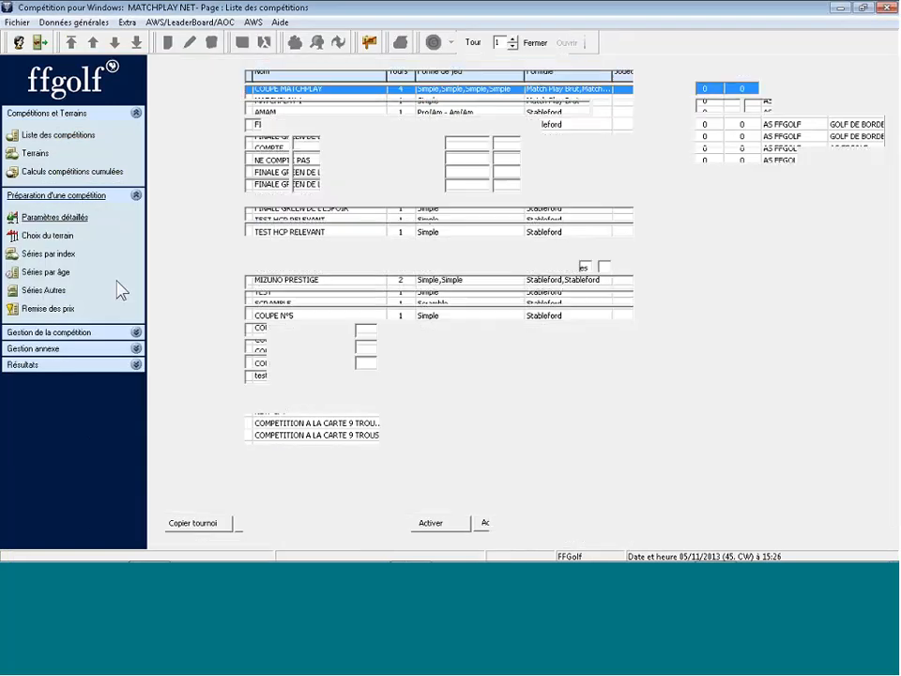
Review the round 1 start list of COUPE MATCHPLAY, checking the 09:00 and 09:10 groups
left_click(71, 333)
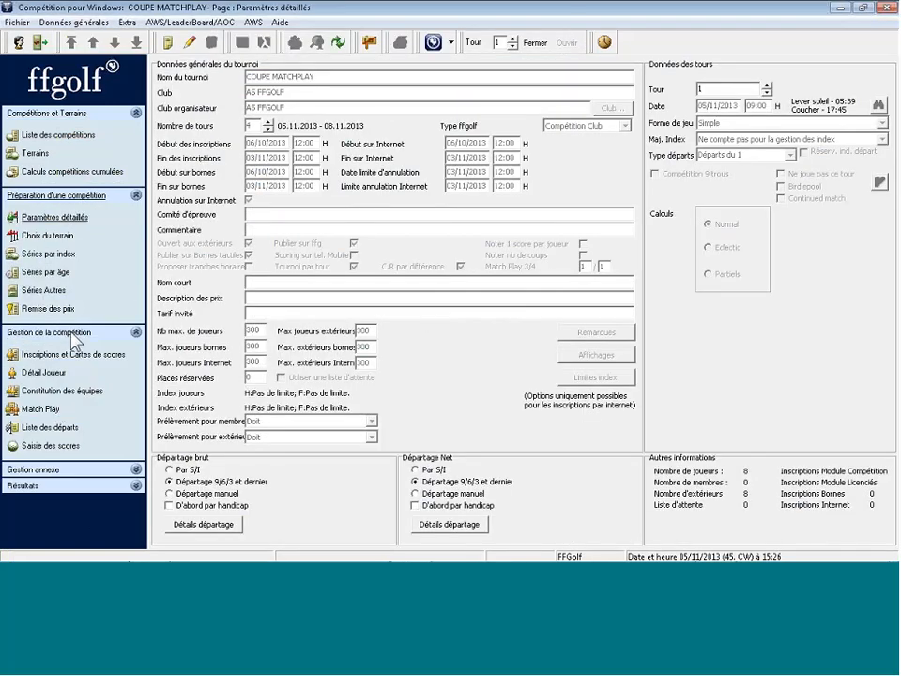
left_click(42, 427)
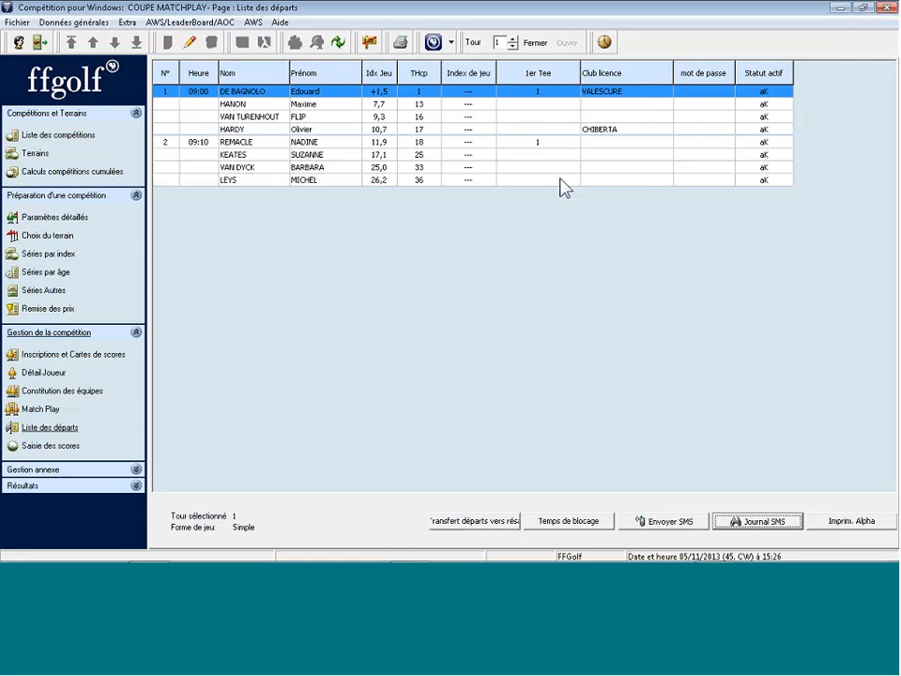
left_click(419, 142)
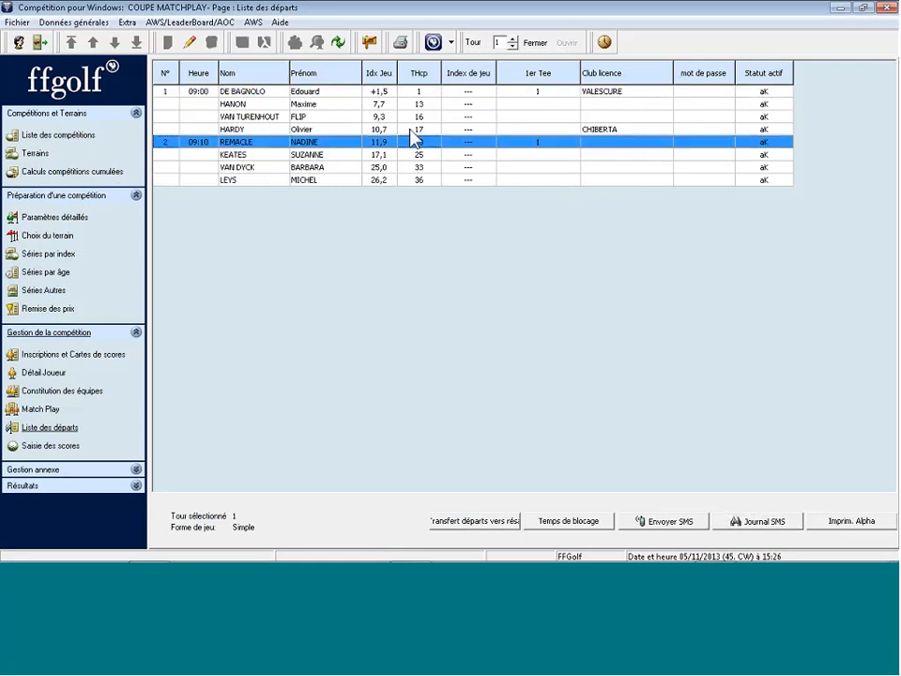
left_click(299, 155)
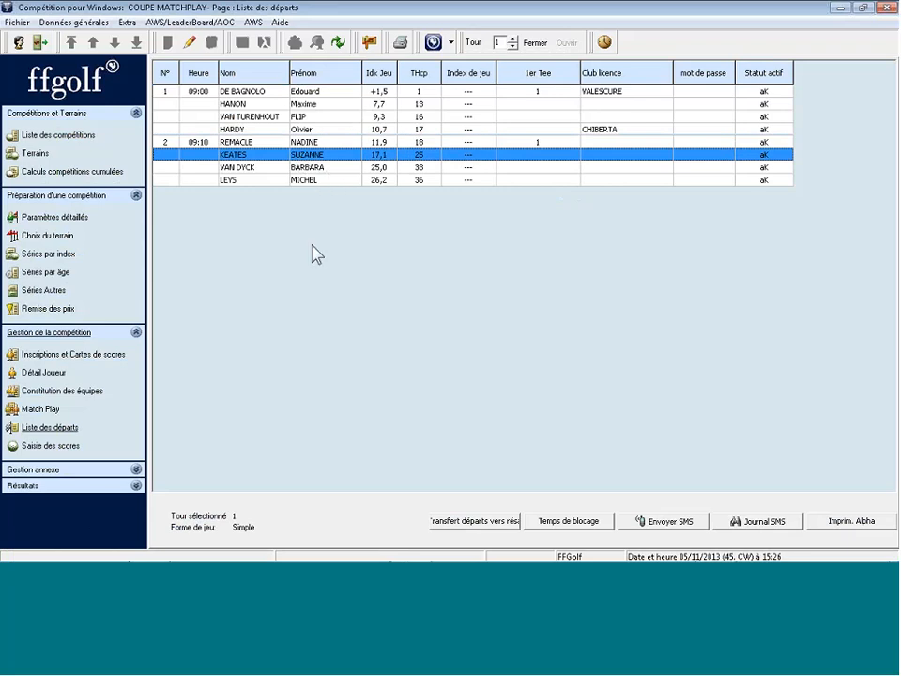
Enter the round 1 results for player 1 against player 2, holes 1 to 15 as +++--+HHH++HHHH, and save them
left_click(64, 446)
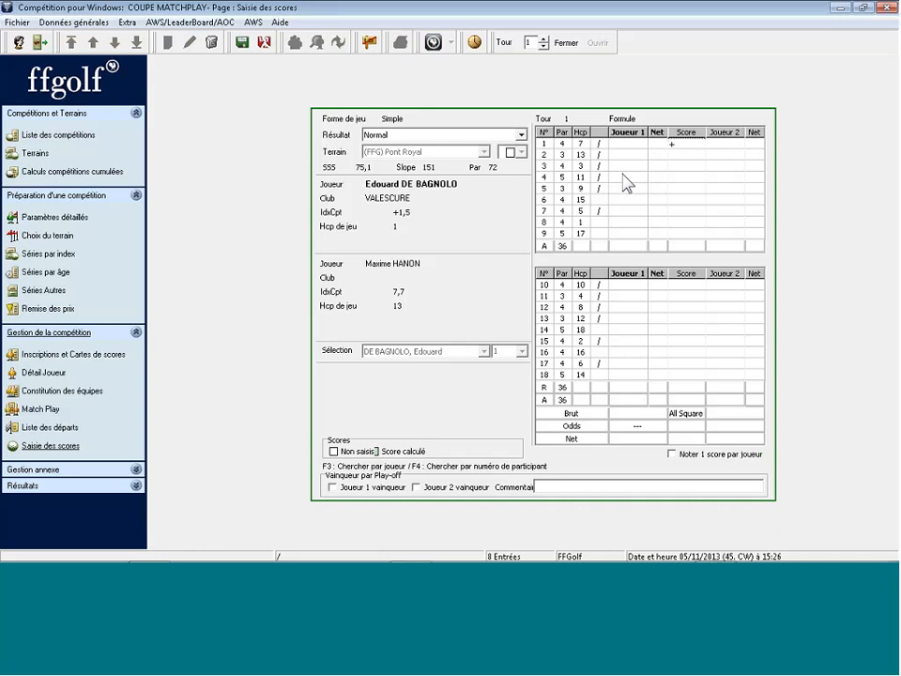
type("++--+HH")
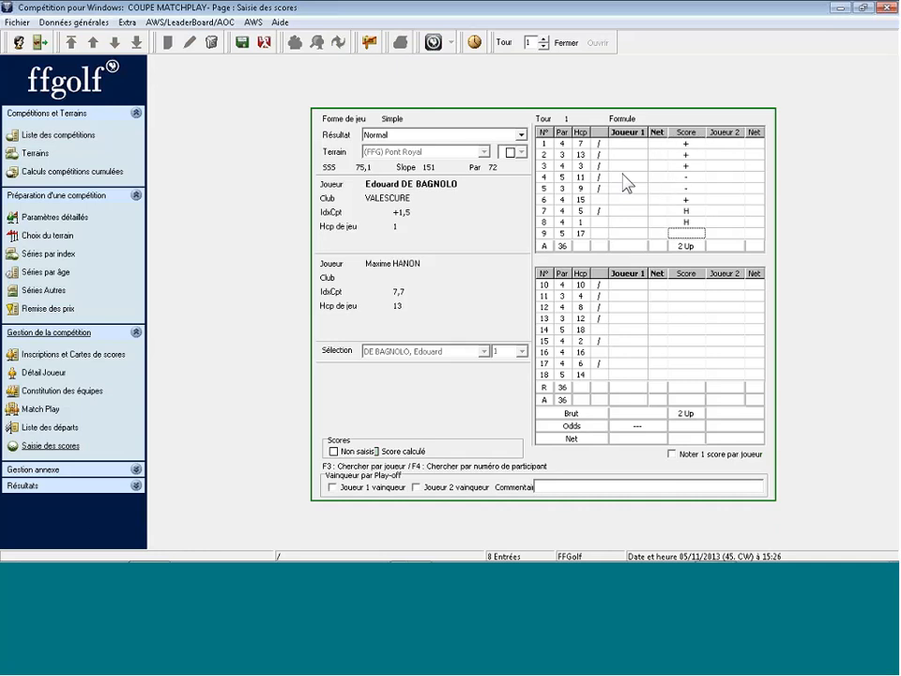
type("H++HH")
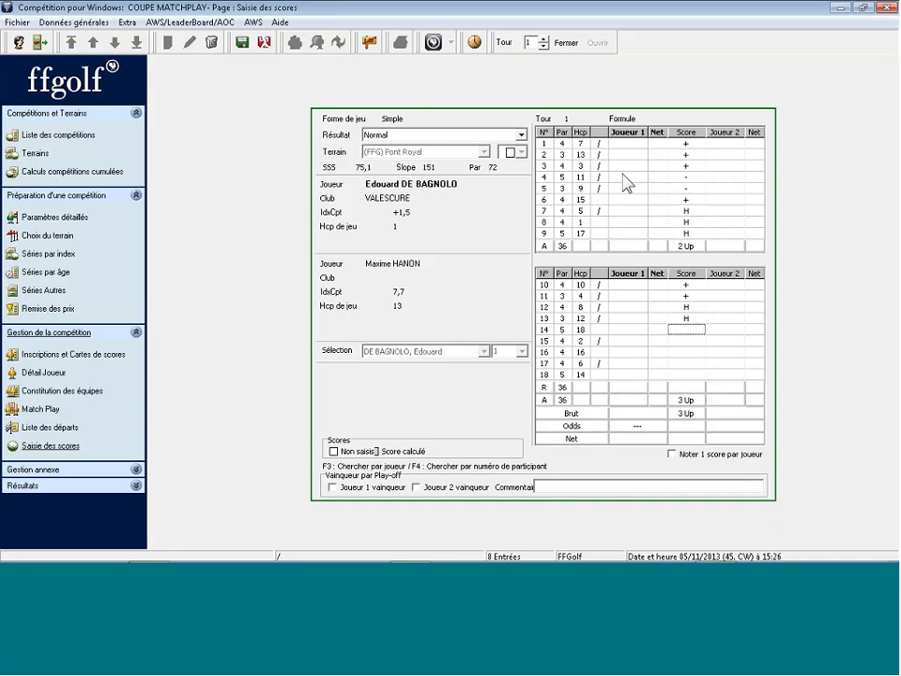
type("HH")
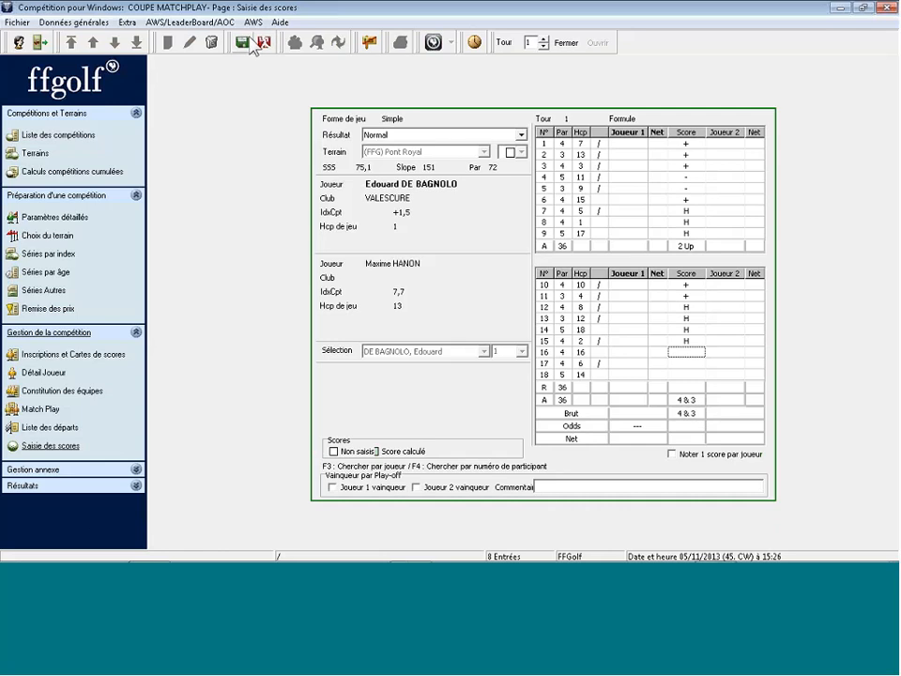
key("F3")
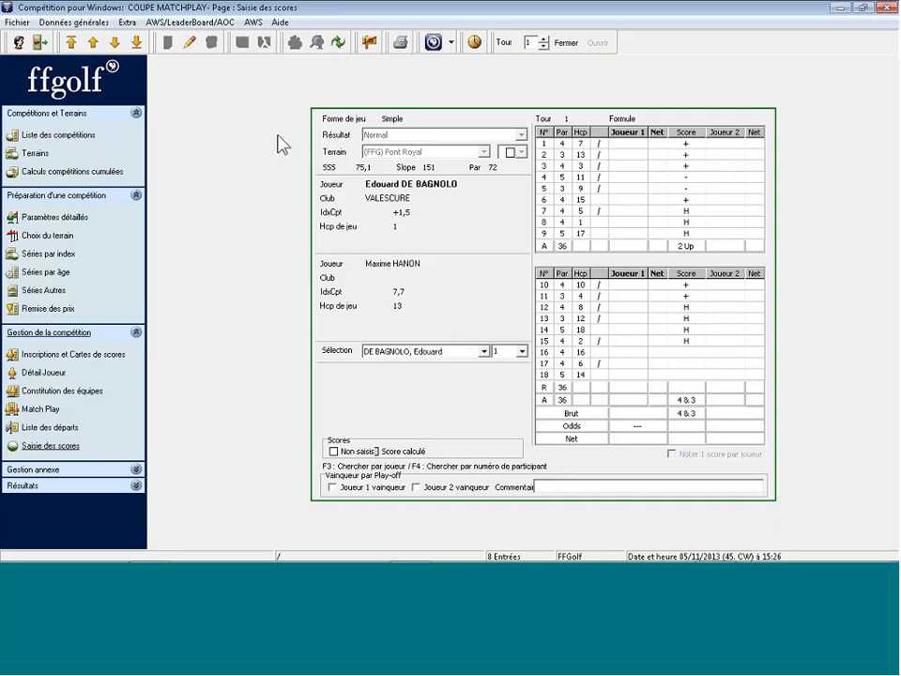
Enter the round 1 results for player 3 against player 4, holes 1 to 13 as +++++-++-+++-, and save them
key("Return")
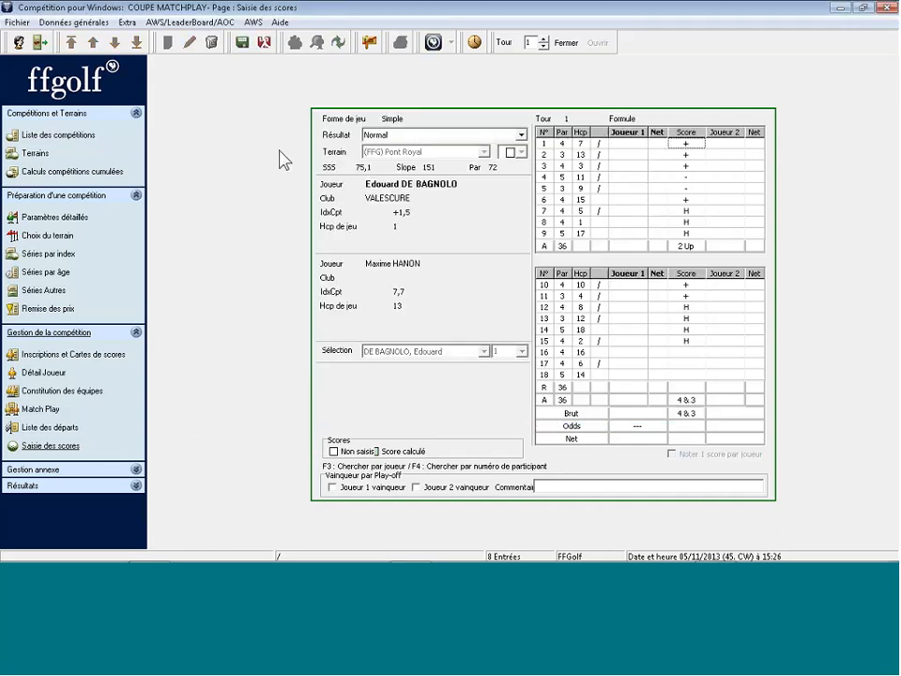
key("F3")
key("Down")
key("Down")
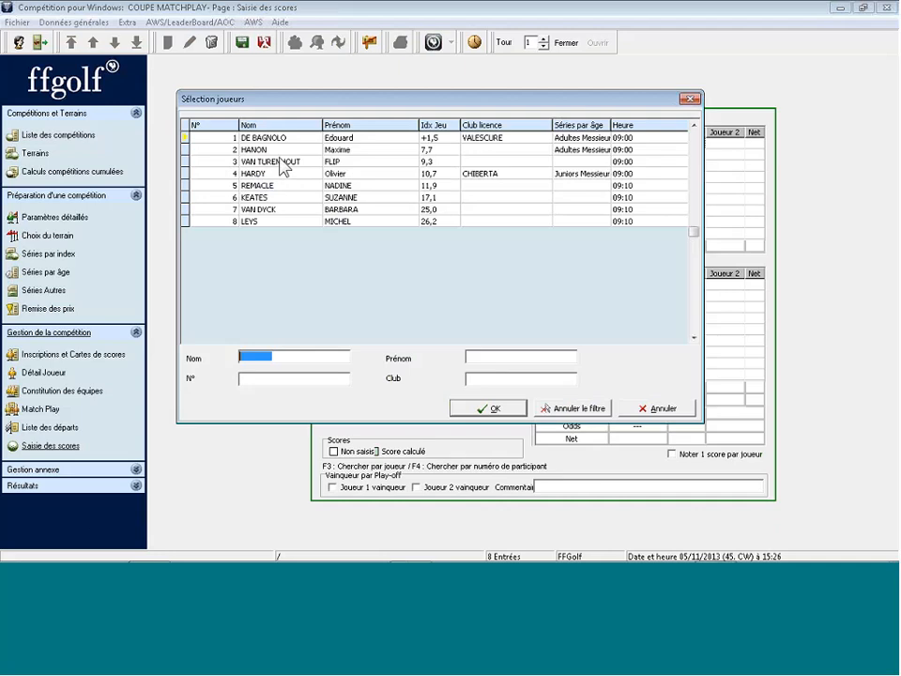
key("Return")
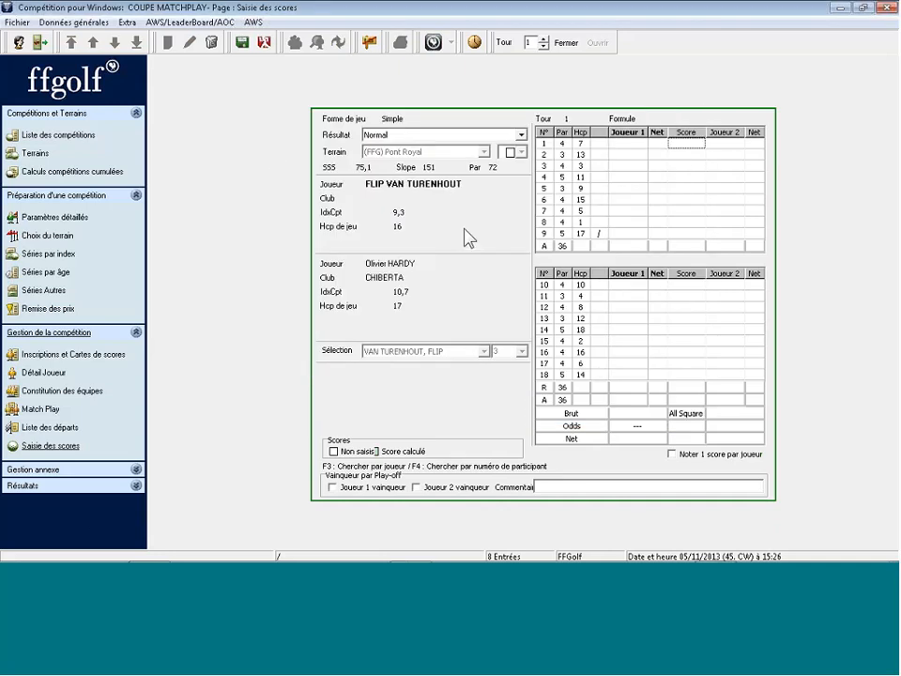
type("+++++-++-")
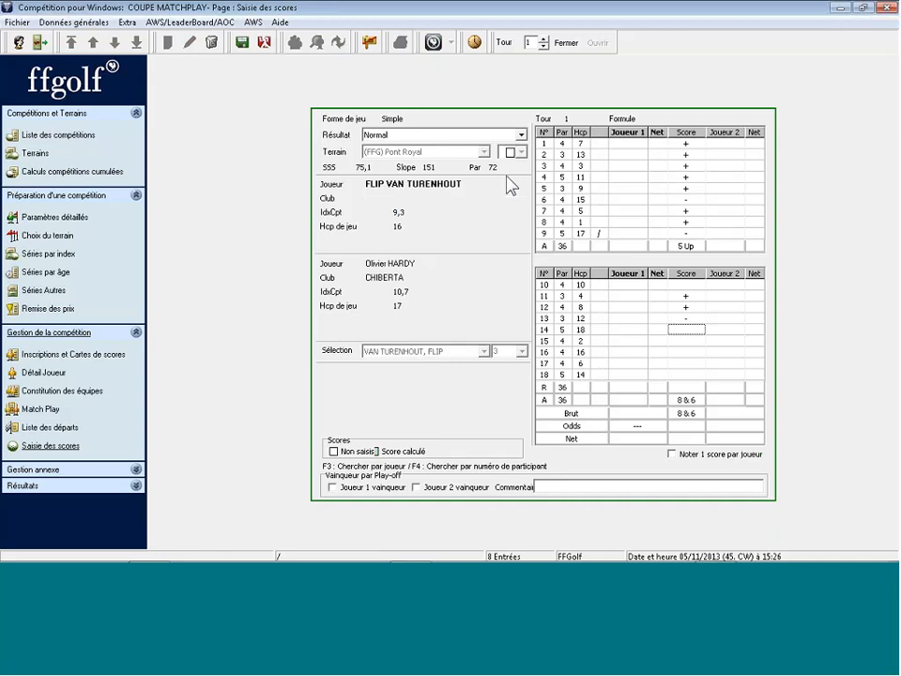
left_click(247, 49)
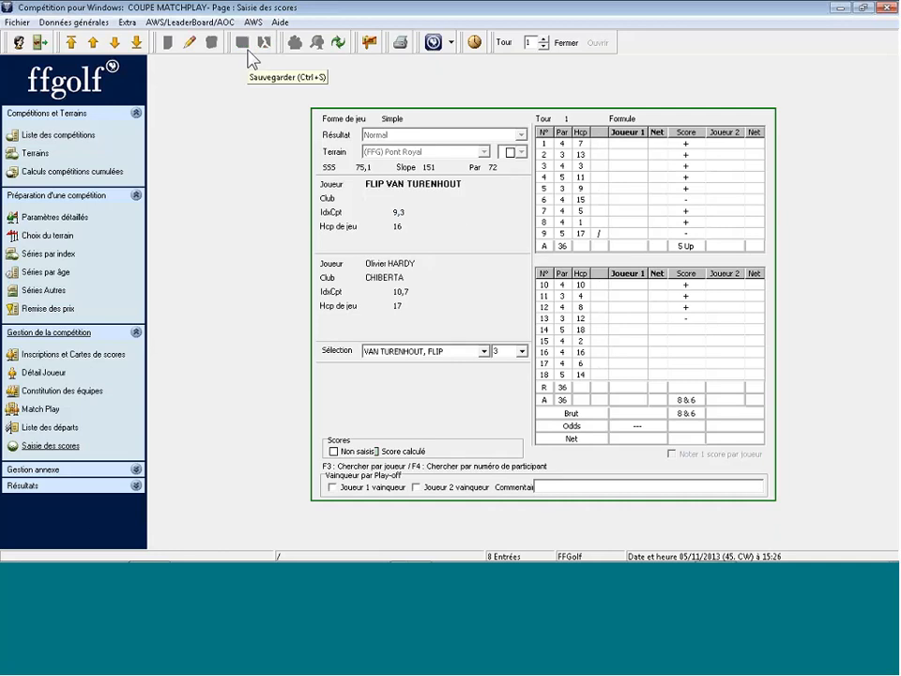
Enter the round 1 results for player 5 against player 6, holes 1 to 14 as +++HHH+++H+H++, and save them
key("F3")
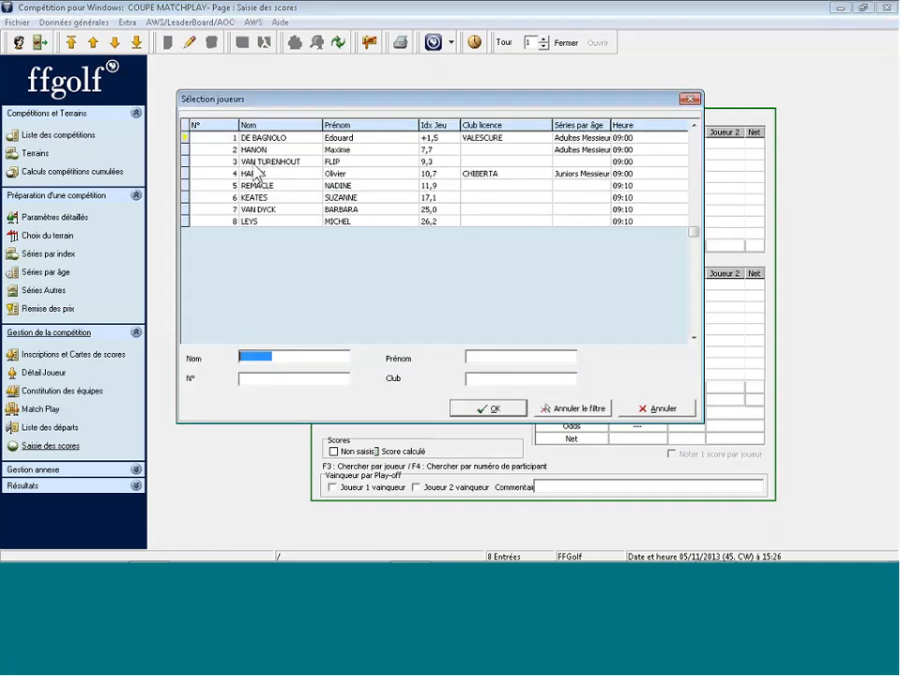
left_click(268, 186)
double_click(268, 191)
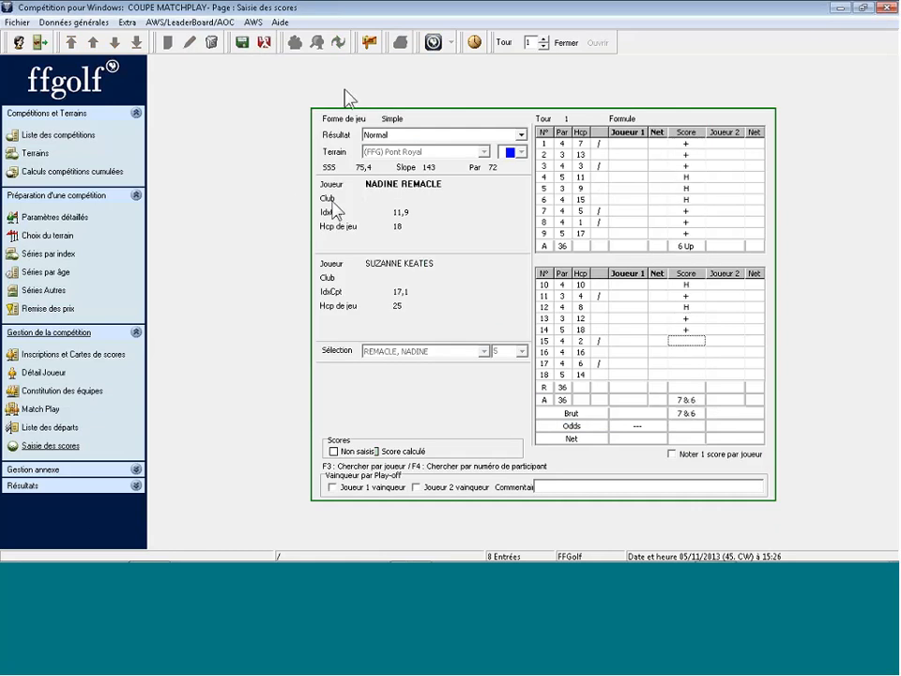
left_click(244, 50)
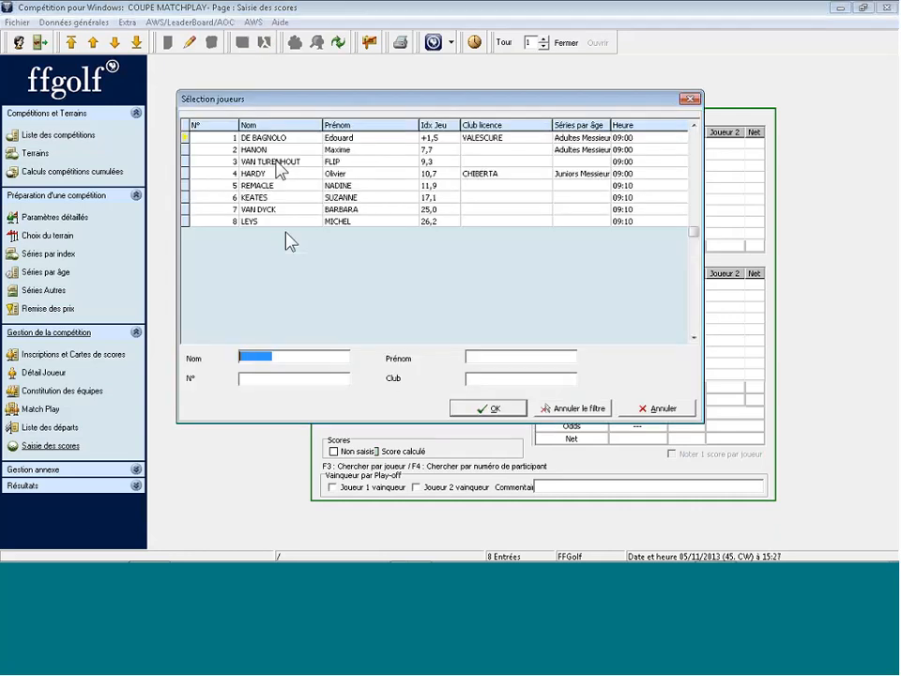
Enter the round 1 results for player 7 against player 8, holes 1 to 18 as ++-+-+-+++-++----+, and save them
double_click(294, 218)
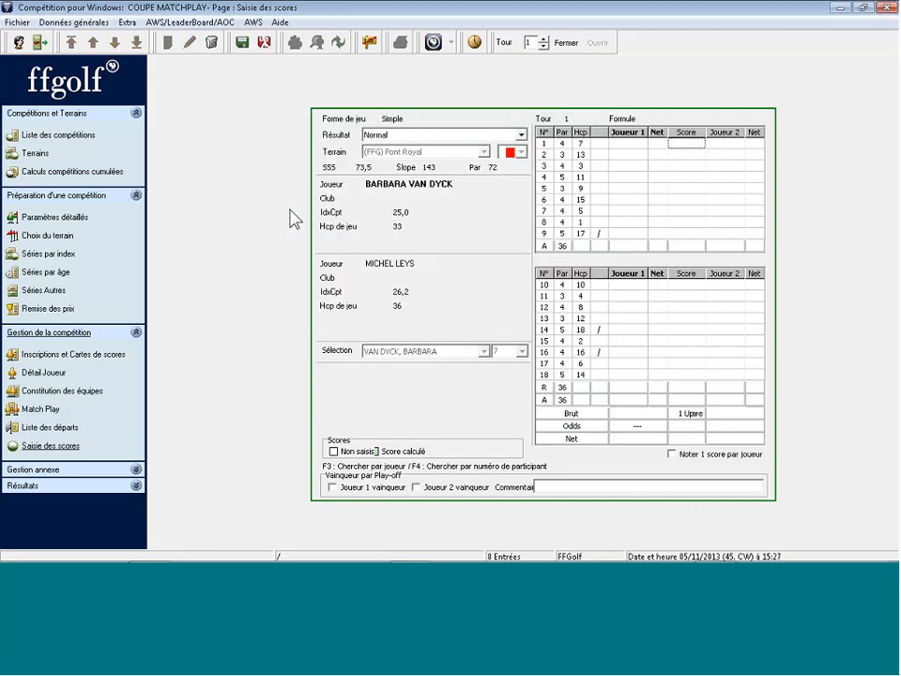
type("++-+-+-+++-++-")
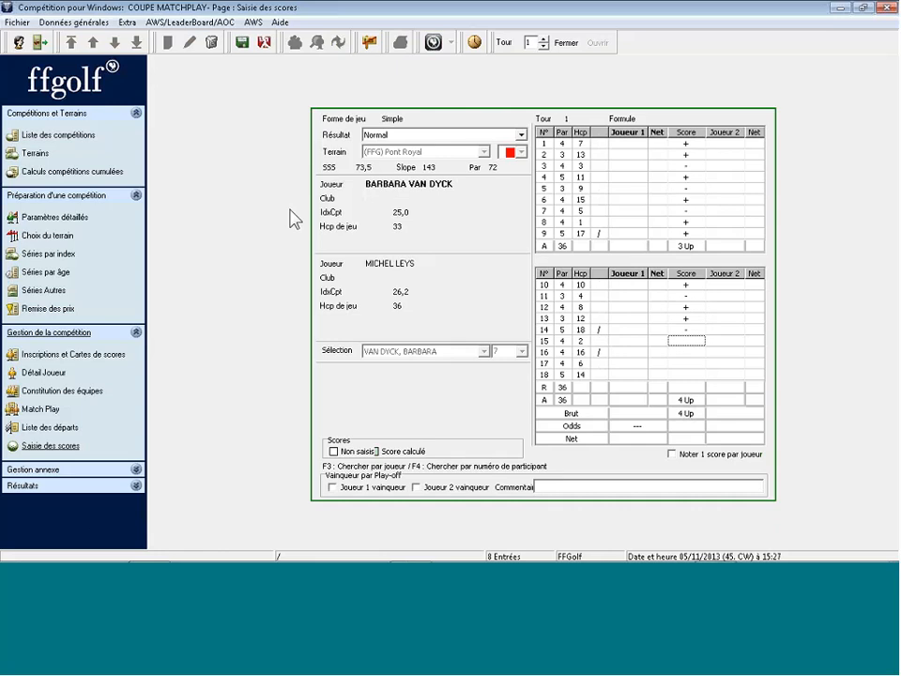
type("---")
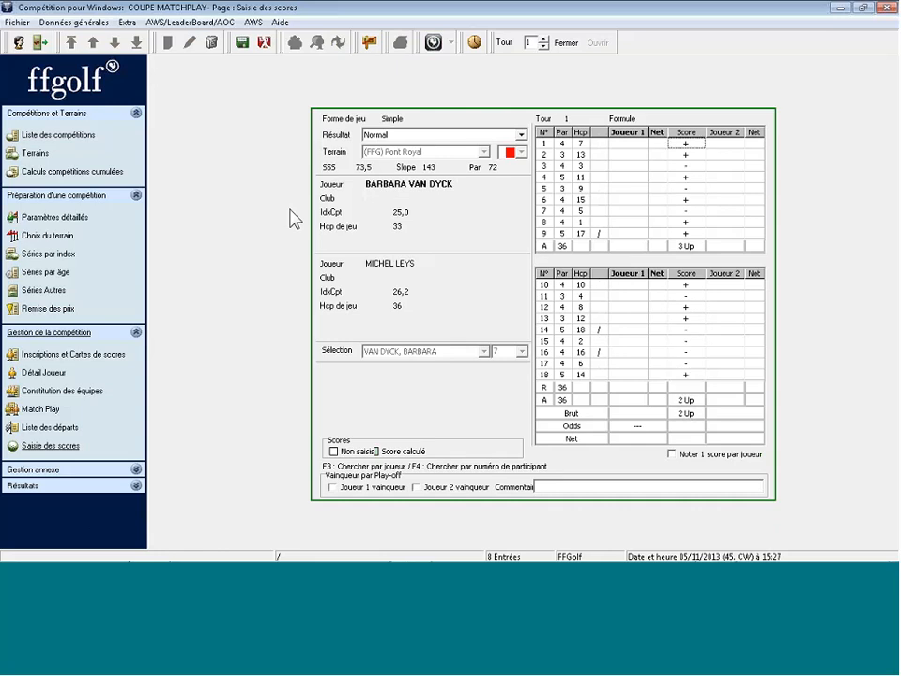
type("+")
left_click(697, 374)
left_click(695, 364)
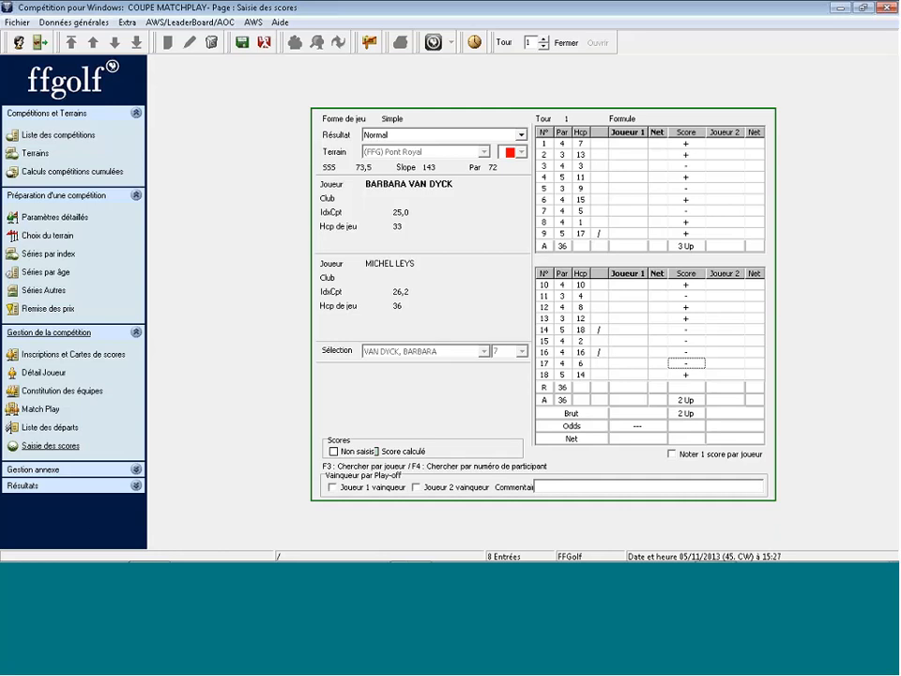
left_click(242, 47)
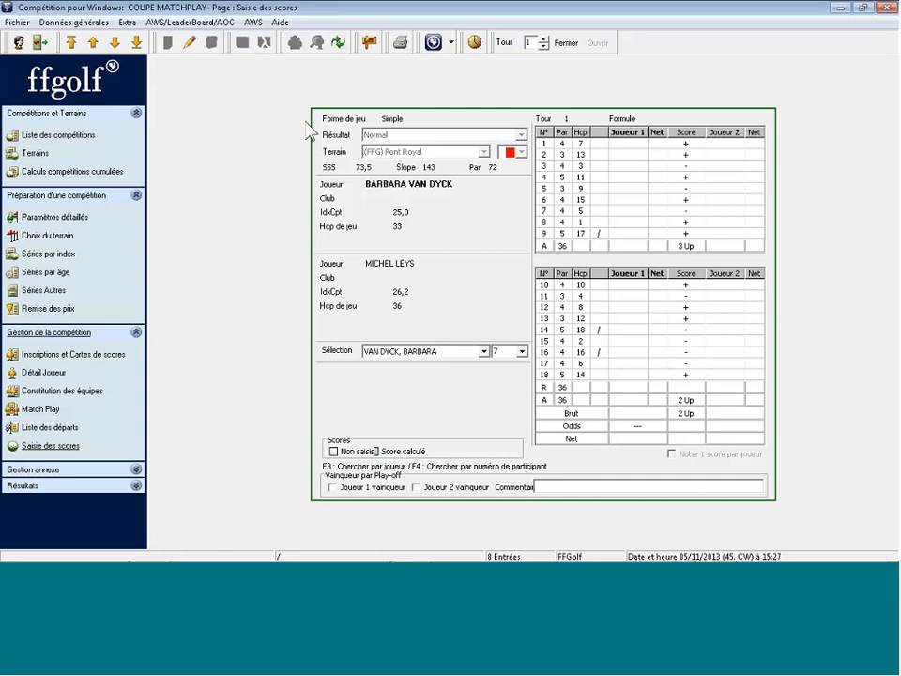
Open the match play bracket and switch it to round 2 so the round 1 winners advance
left_click(52, 410)
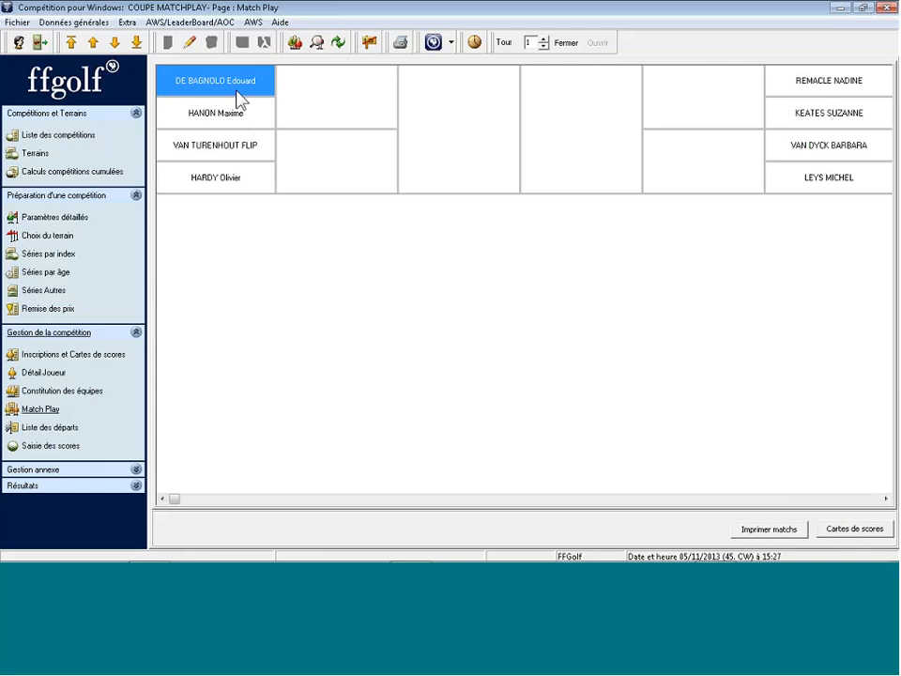
left_click(531, 43)
left_click(542, 39)
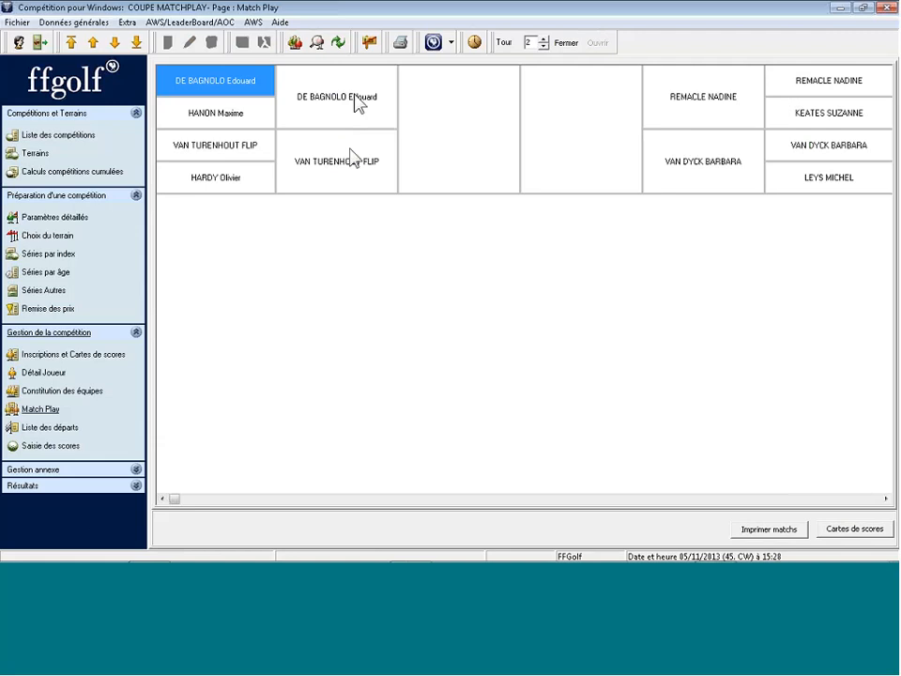
Build the round 2 start list with players 1 and 3 at 09:00 and players 5 and 7 at 09:10, and save it with automatic order recalculation
left_click(73, 429)
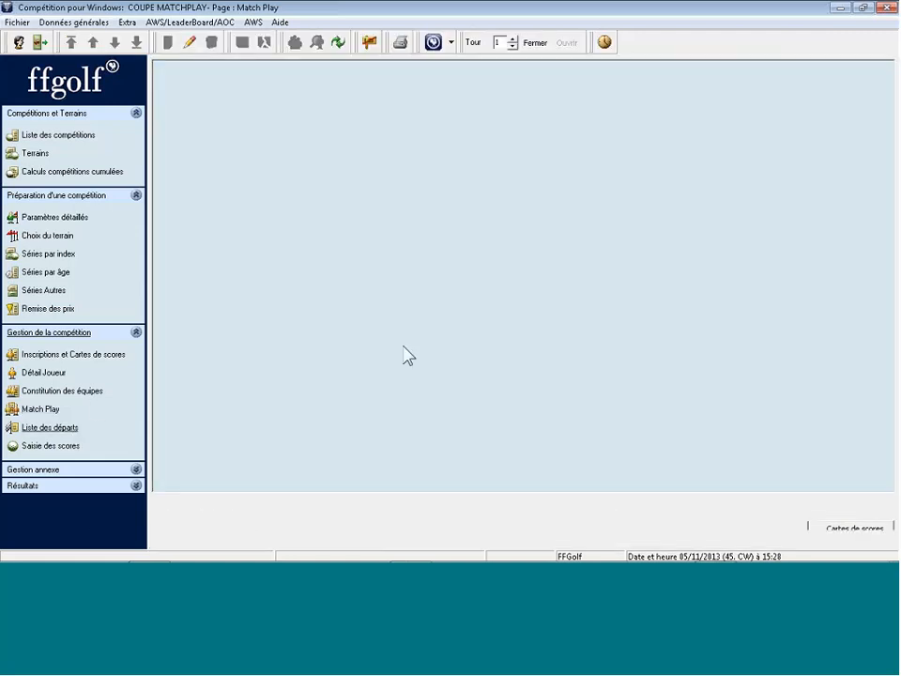
left_click(191, 42)
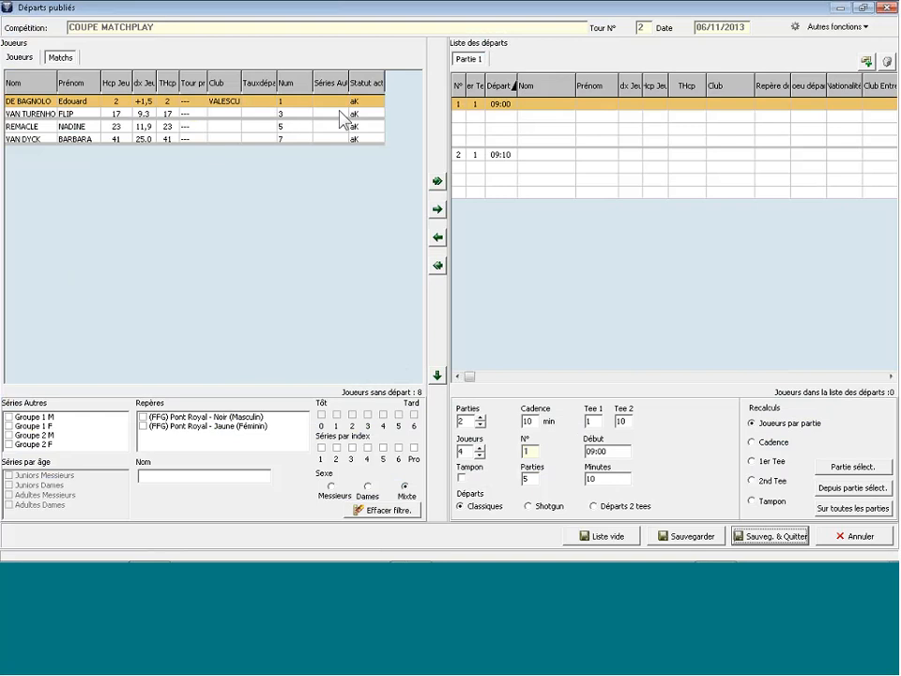
left_click_drag(343, 114, 533, 115)
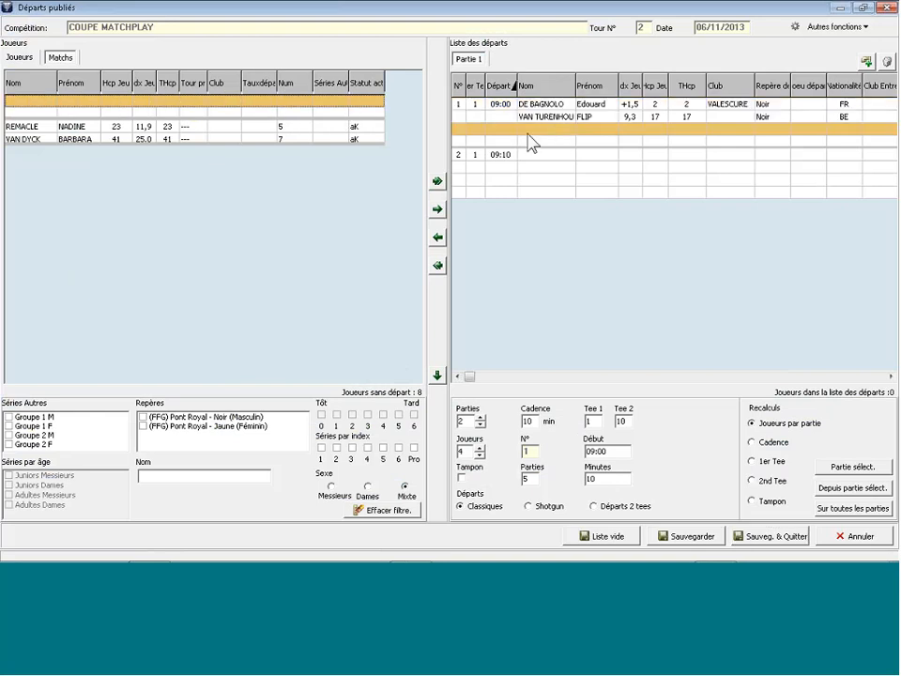
left_click_drag(350, 122, 527, 155)
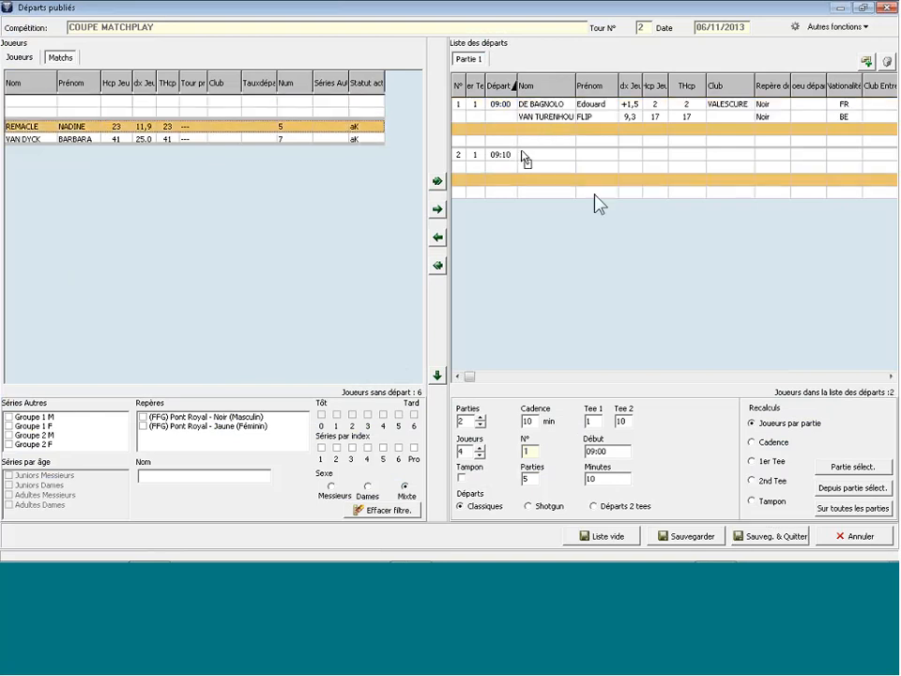
left_click(766, 537)
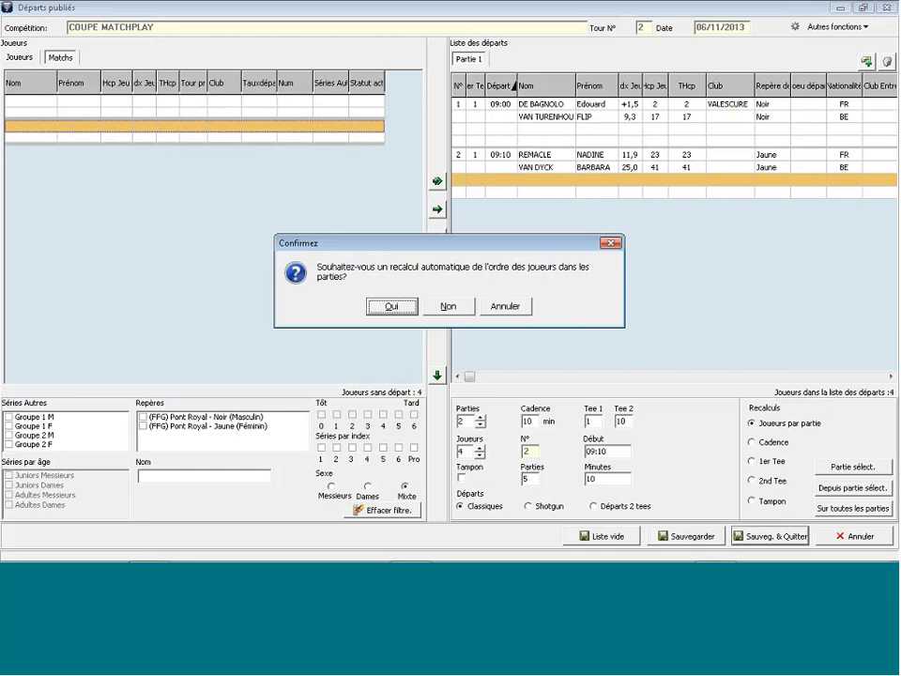
left_click(391, 306)
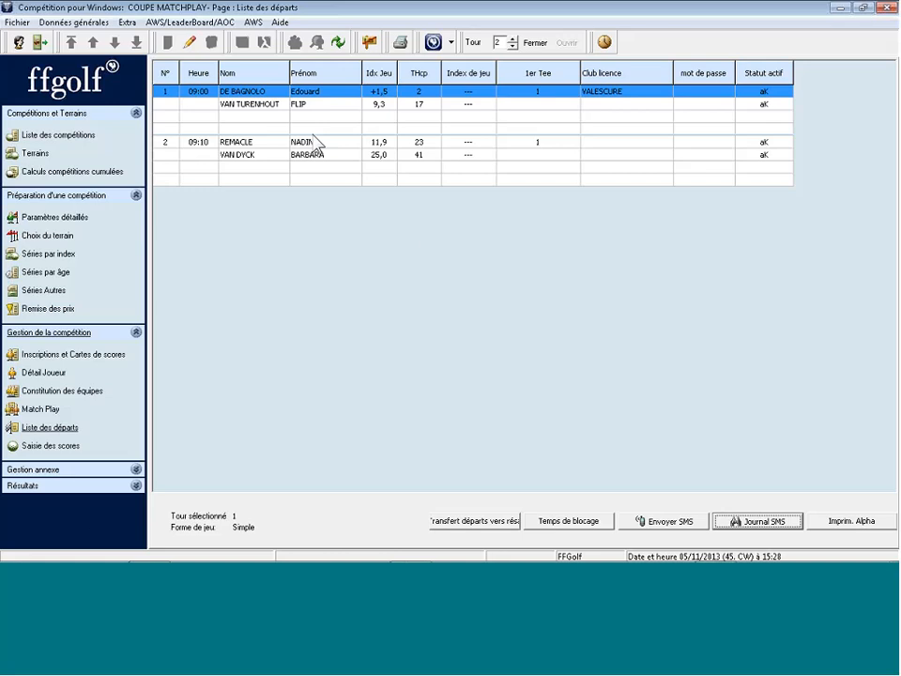
Enter the round 2 results for player 5 against player 7, holes 1 to 12 as ++++-+++-+++, and save them
left_click(38, 445)
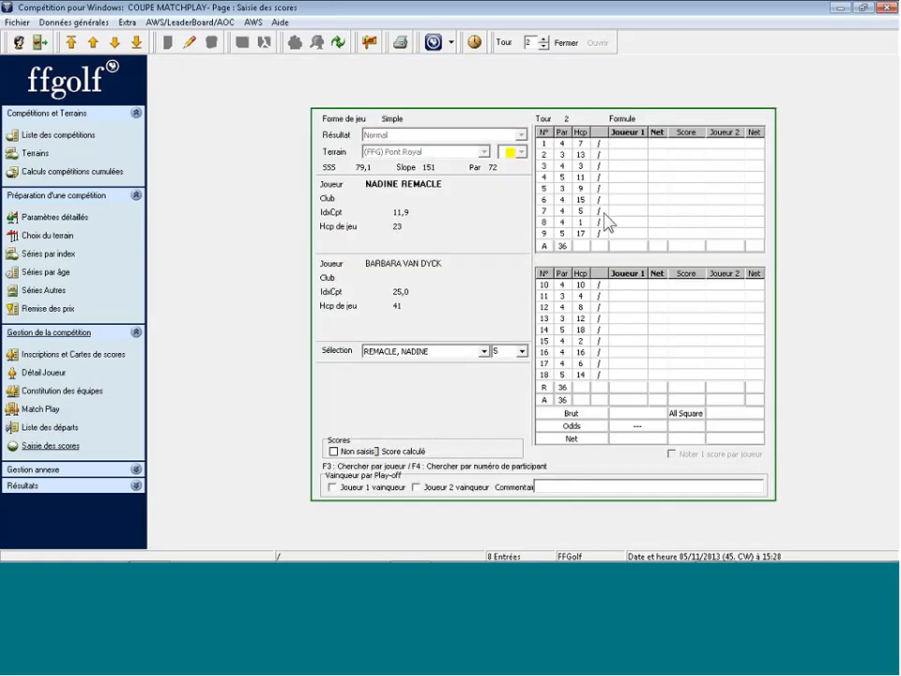
type("++")
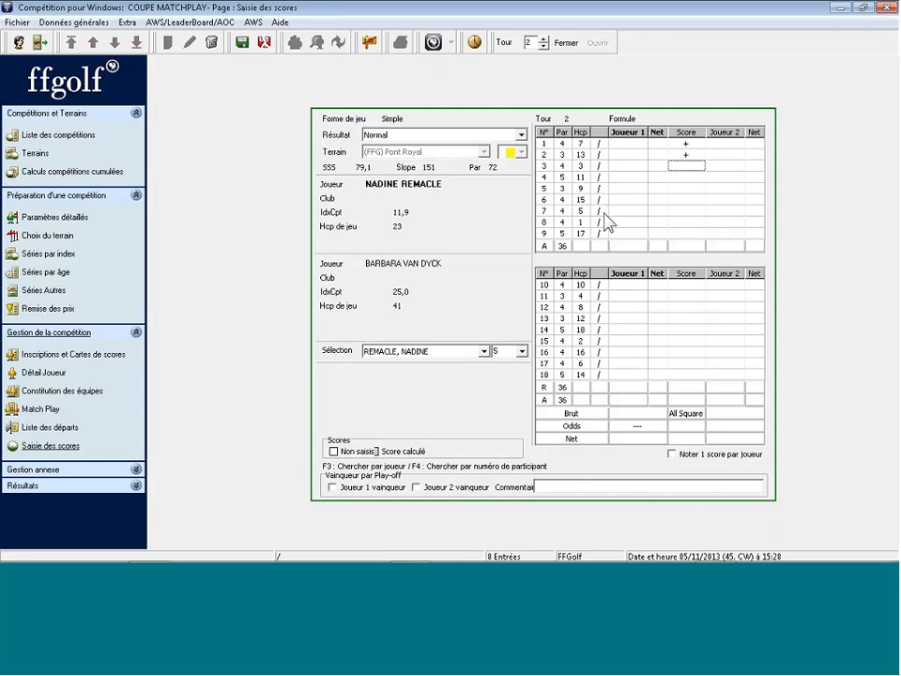
type("++-+++-++")
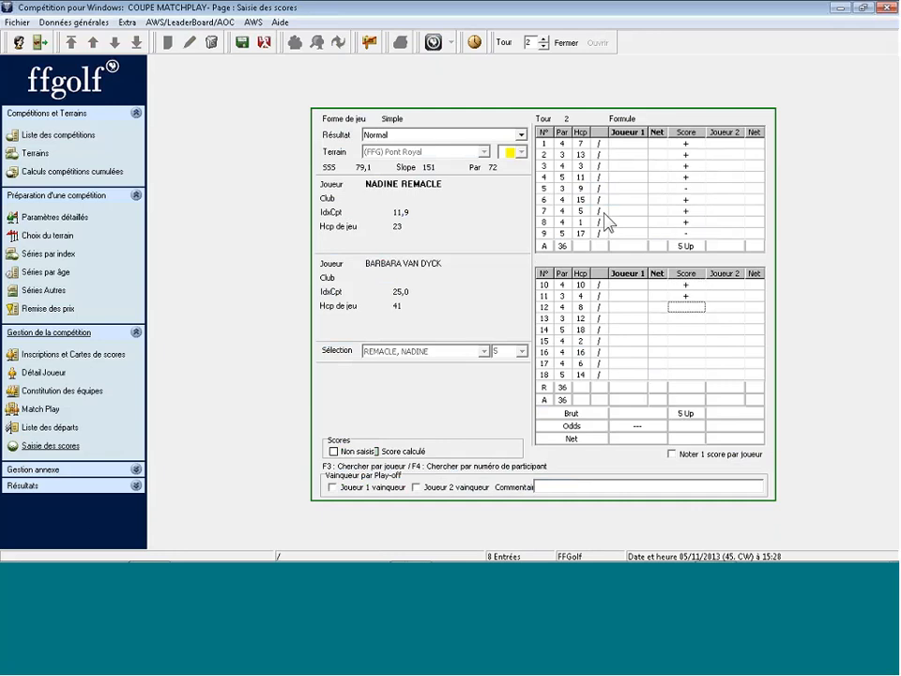
type("+")
key("ctrl+s")
key("F3")
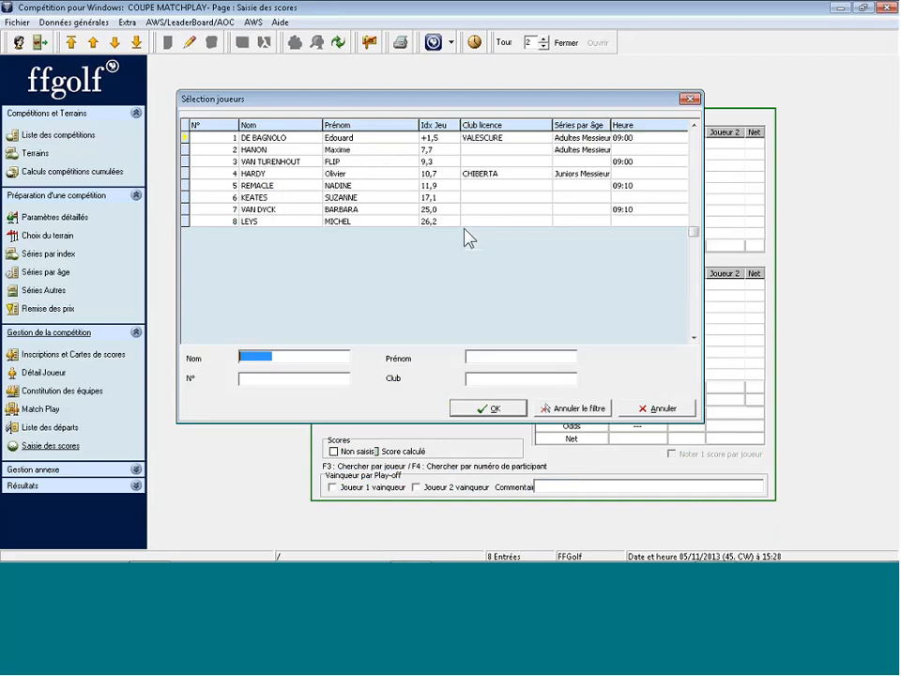
double_click(285, 176)
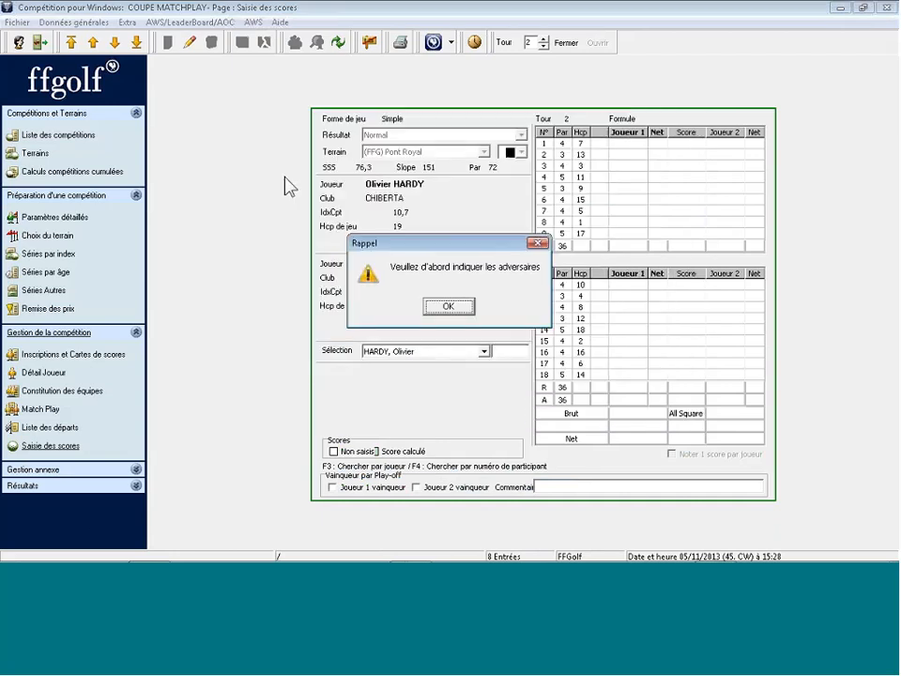
left_click(446, 306)
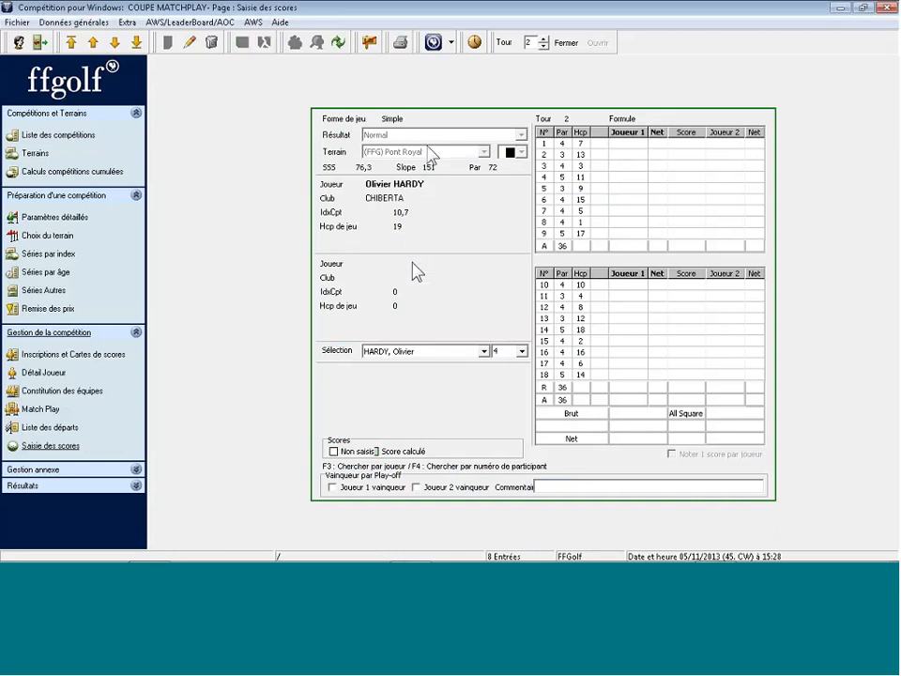
Check the round 2 bracket, enter the results for player 1 against player 3, holes 1 to 16 as ++++++----+++--+, and save them
left_click(42, 409)
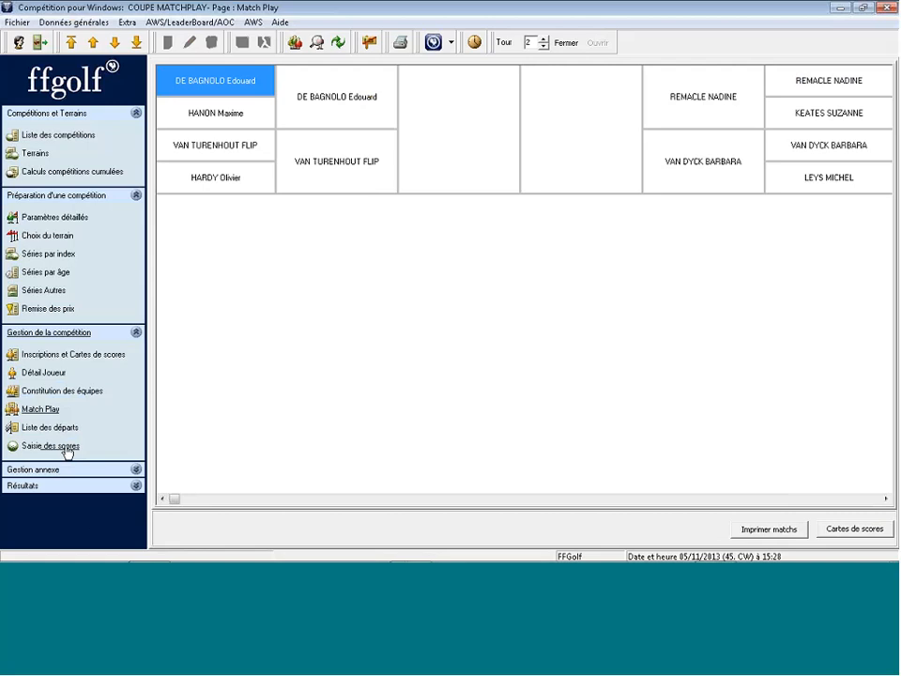
key("F3")
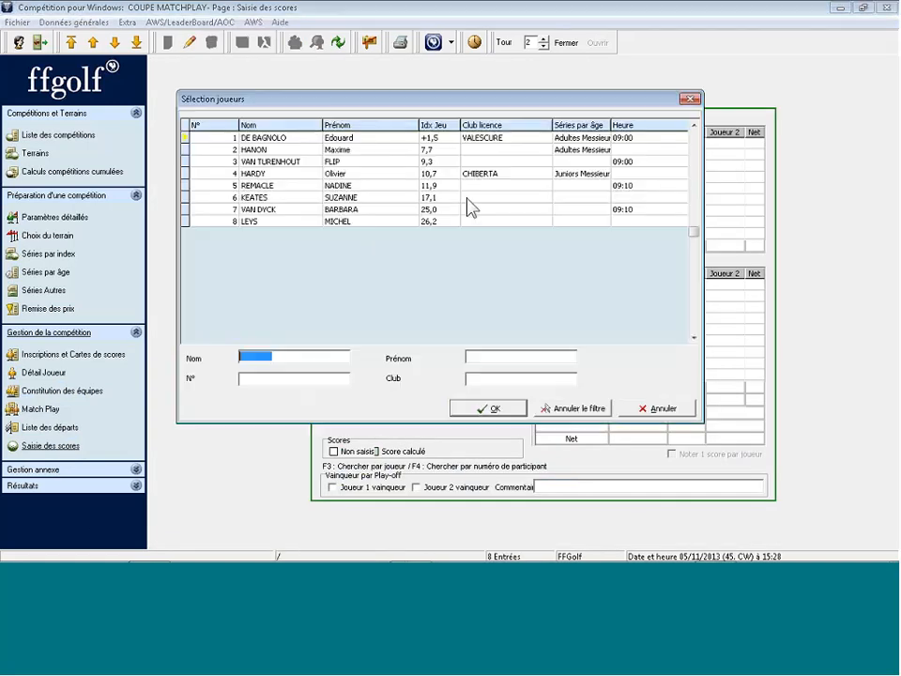
double_click(302, 139)
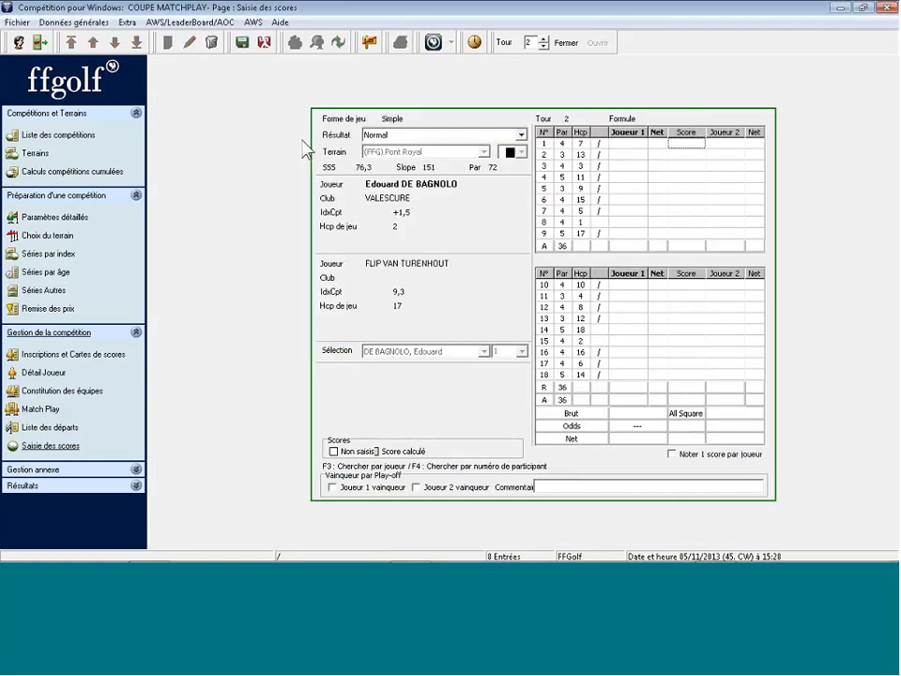
type("++++++----")
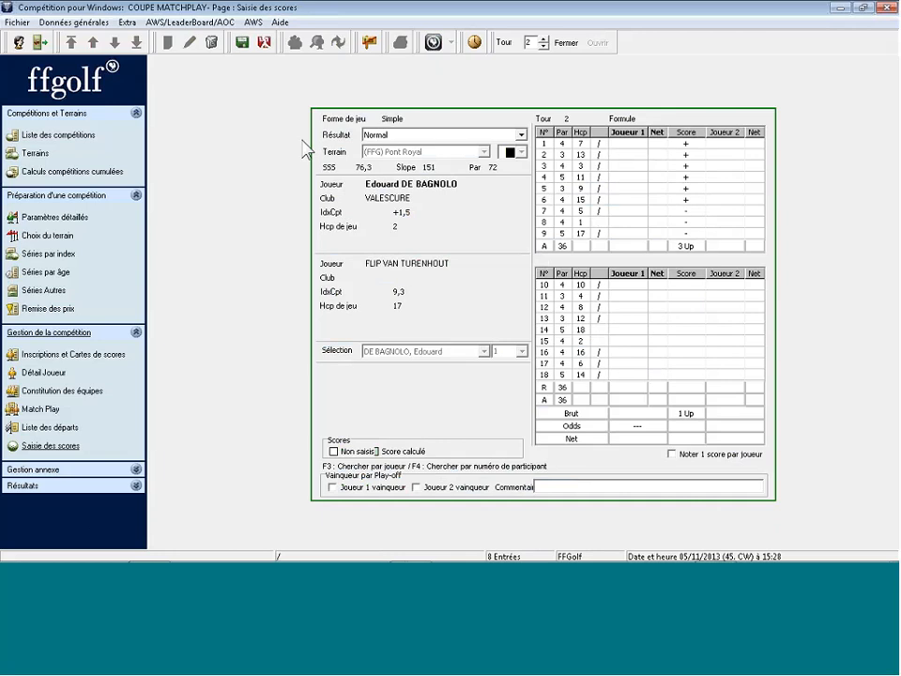
type("++")
type("+--")
type("+")
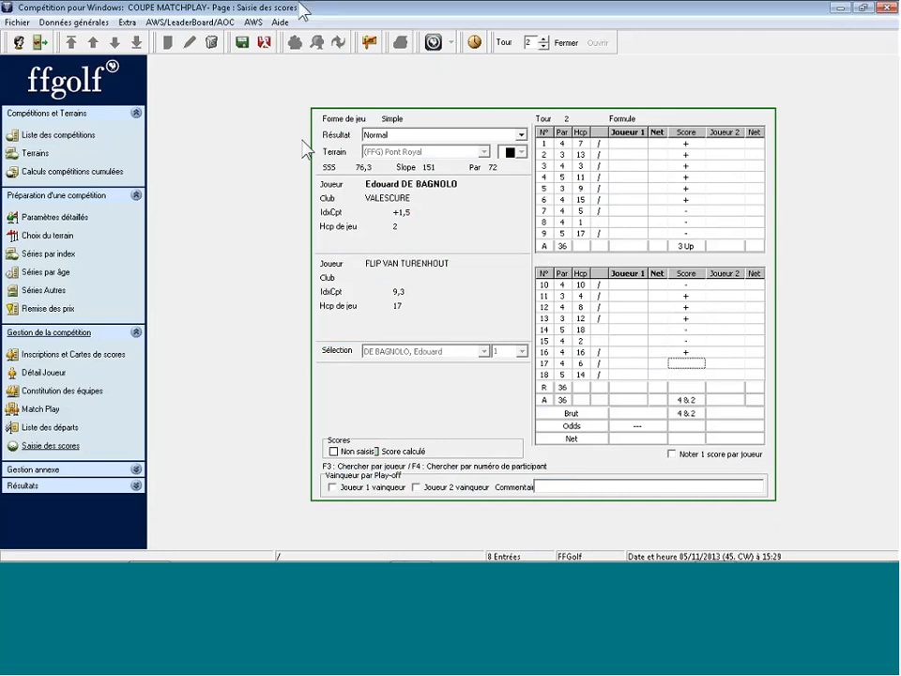
left_click(242, 43)
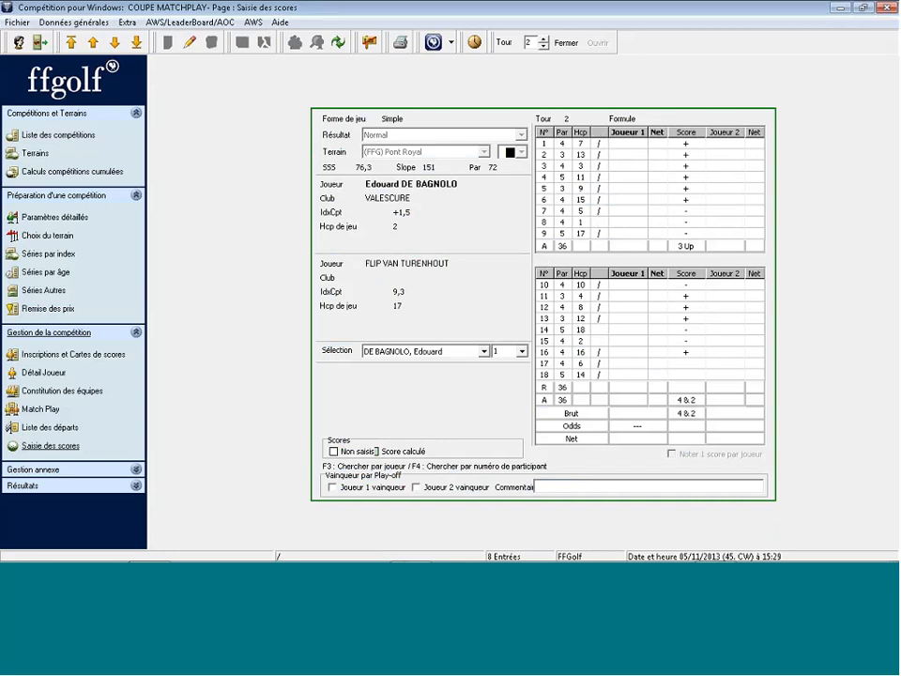
Switch the competition to round 3, review the final pairing in the match play bracket and return to score entry
left_click(543, 39)
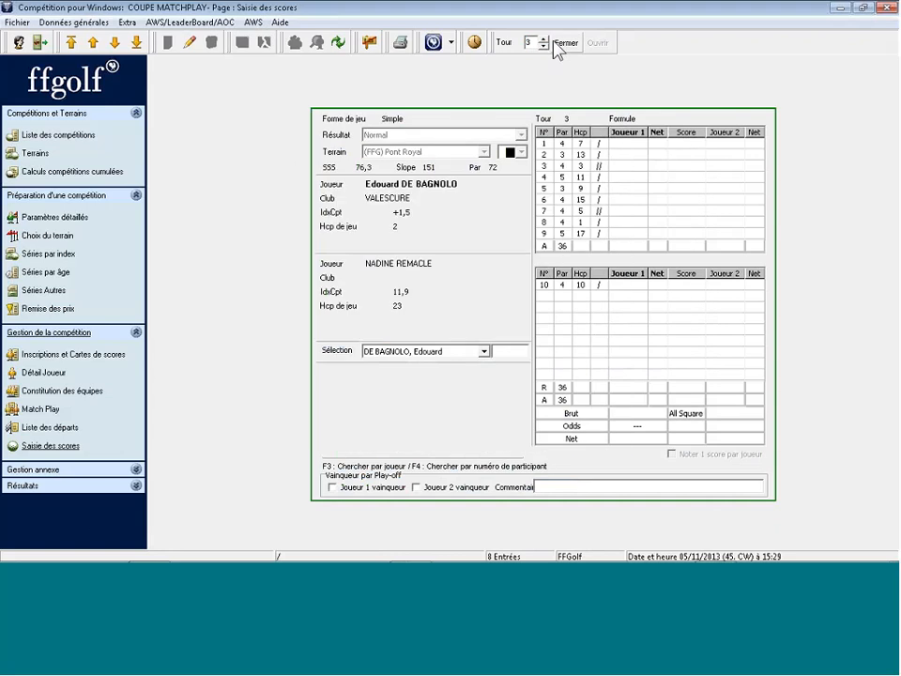
left_click(47, 413)
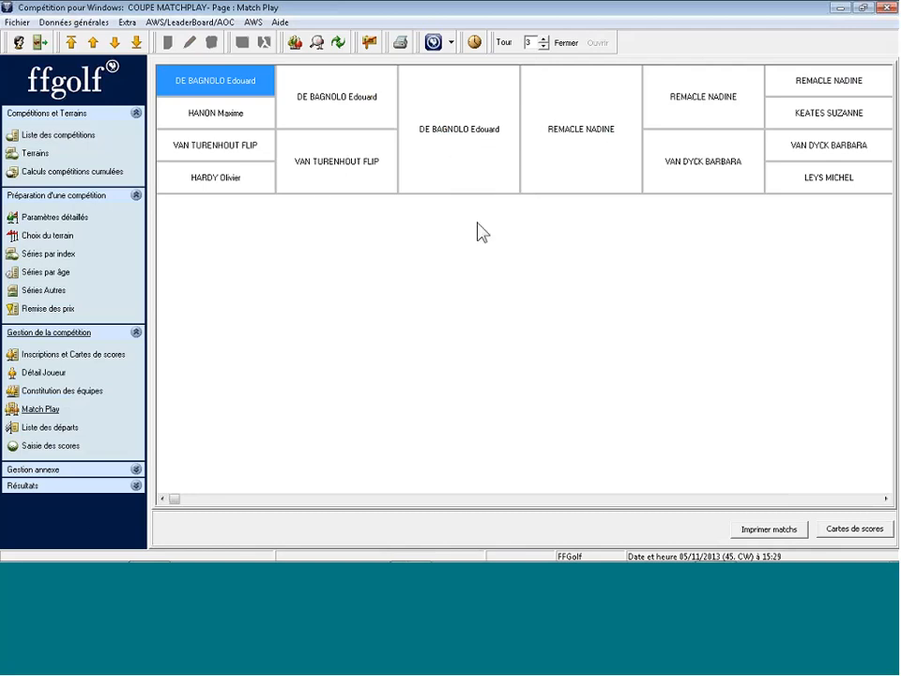
left_click(50, 445)
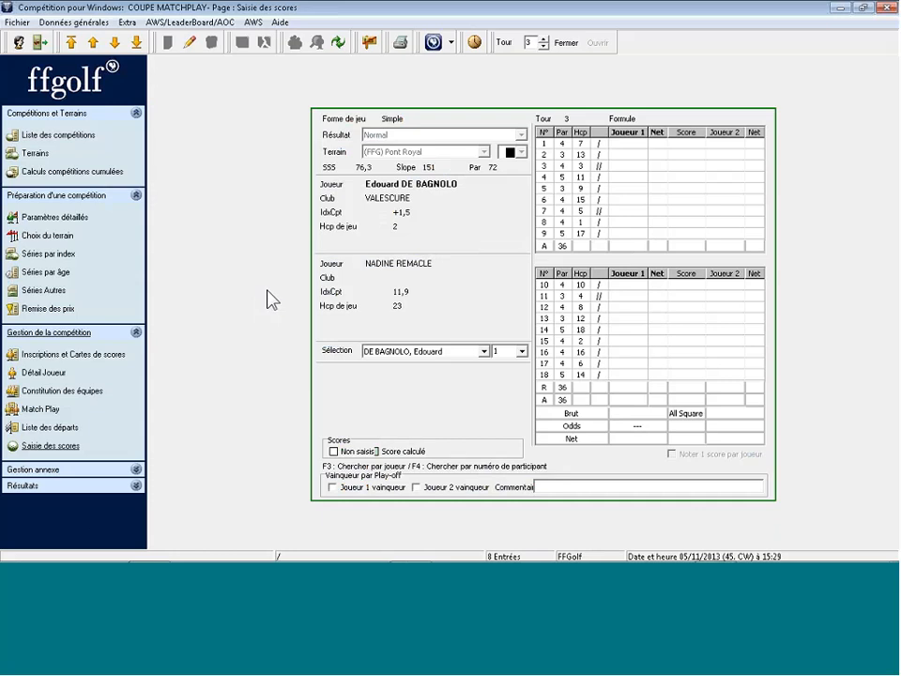
Start a new competition named MATCH PLAY FOURSOME with its first round on 05/11/2013 at 09:00
left_click(100, 139)
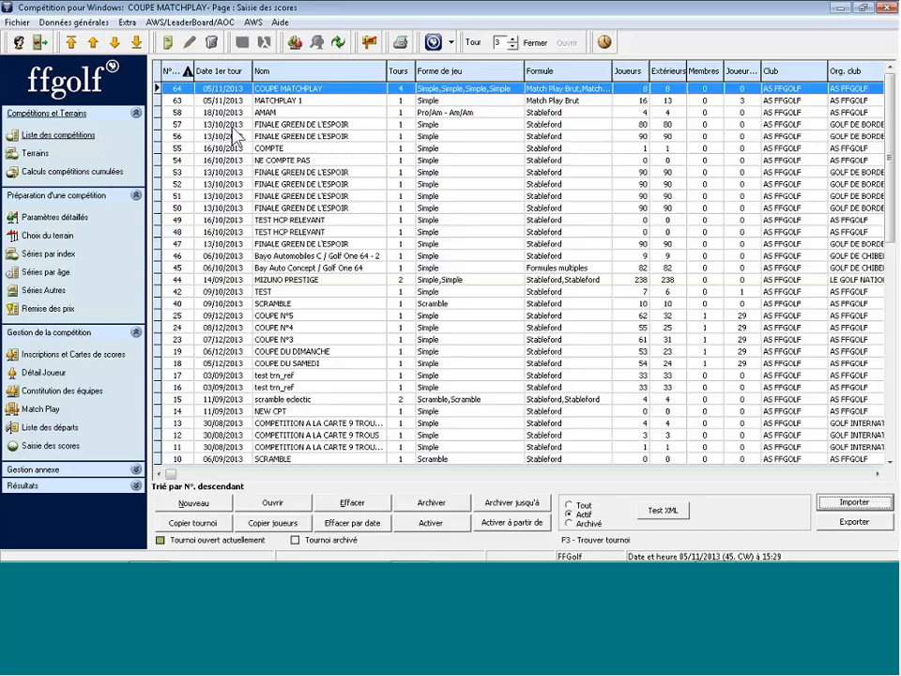
left_click(168, 44)
type("MAT")
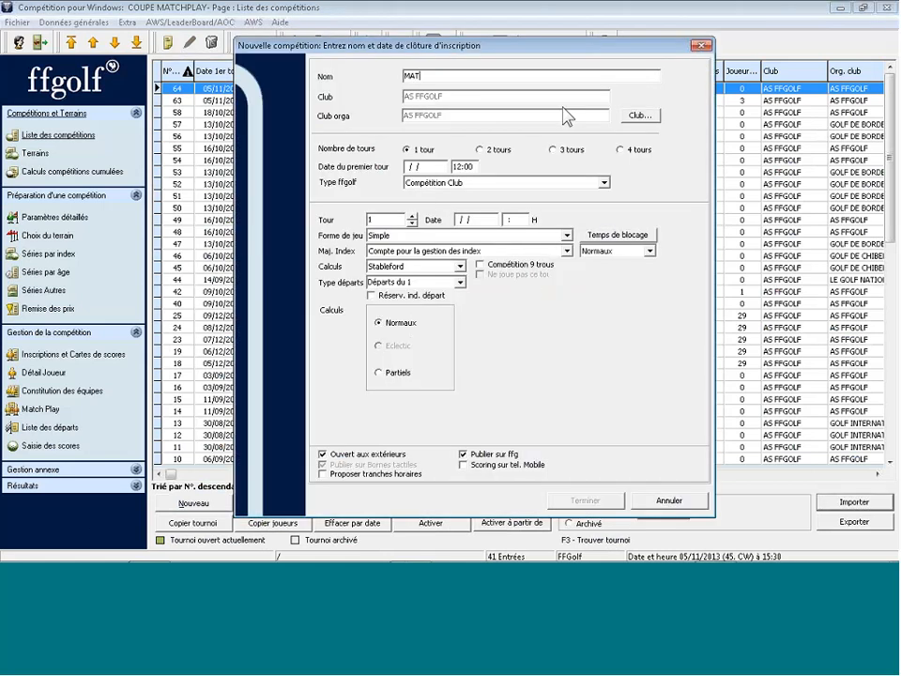
type("CHA")
key("BackSpace")
type("PLAY EQUIPES")
double_click(474, 75)
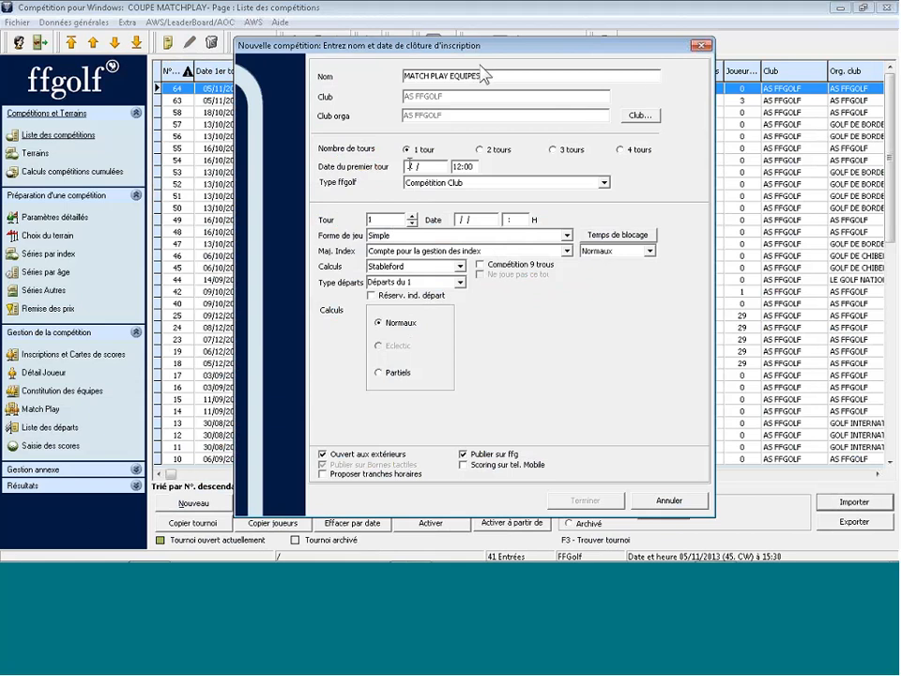
type("FOURSOME")
left_click(408, 169)
type("05")
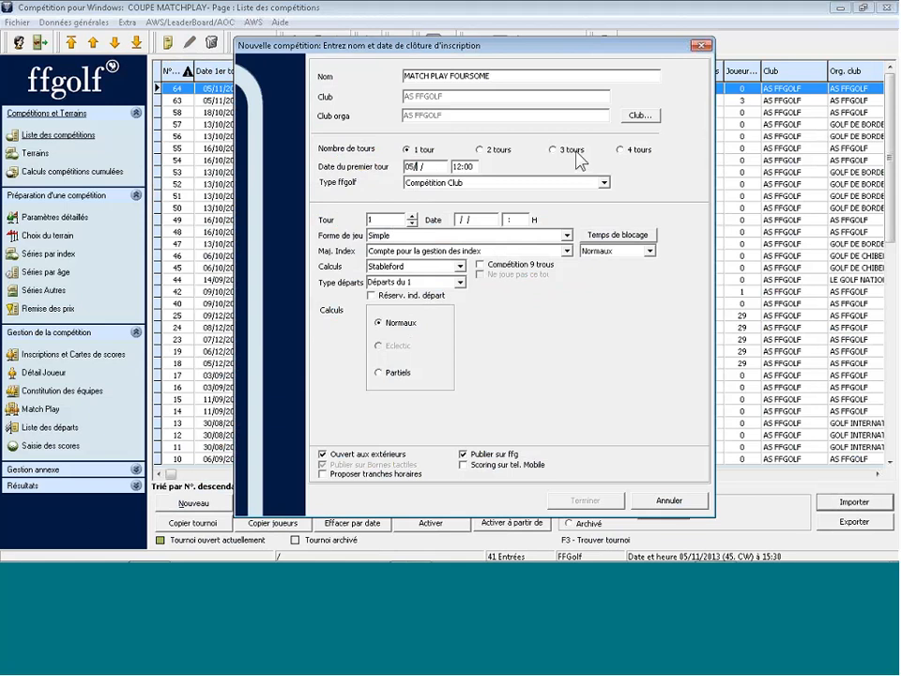
type("11201309")
type("00")
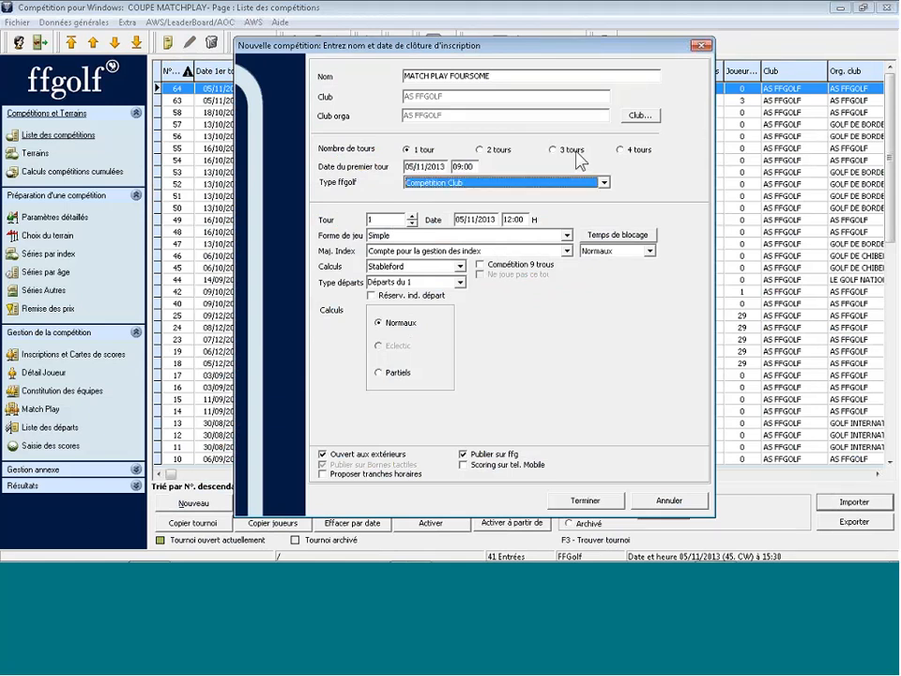
Set round 1 to Match Play with Foursome as the form of play, and finish creating the competition
left_click(643, 252)
left_click(624, 272)
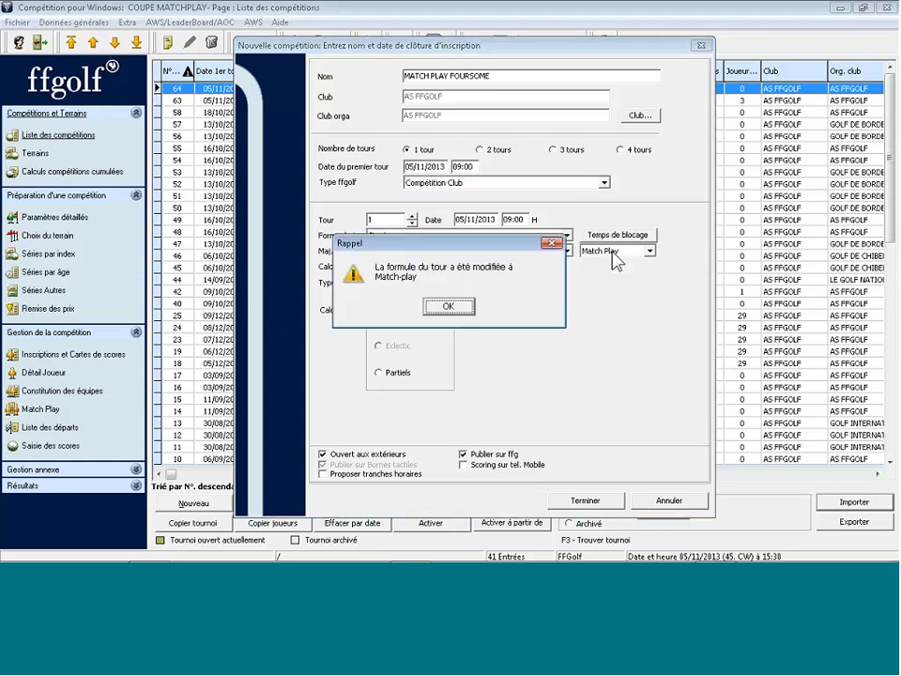
key("Return")
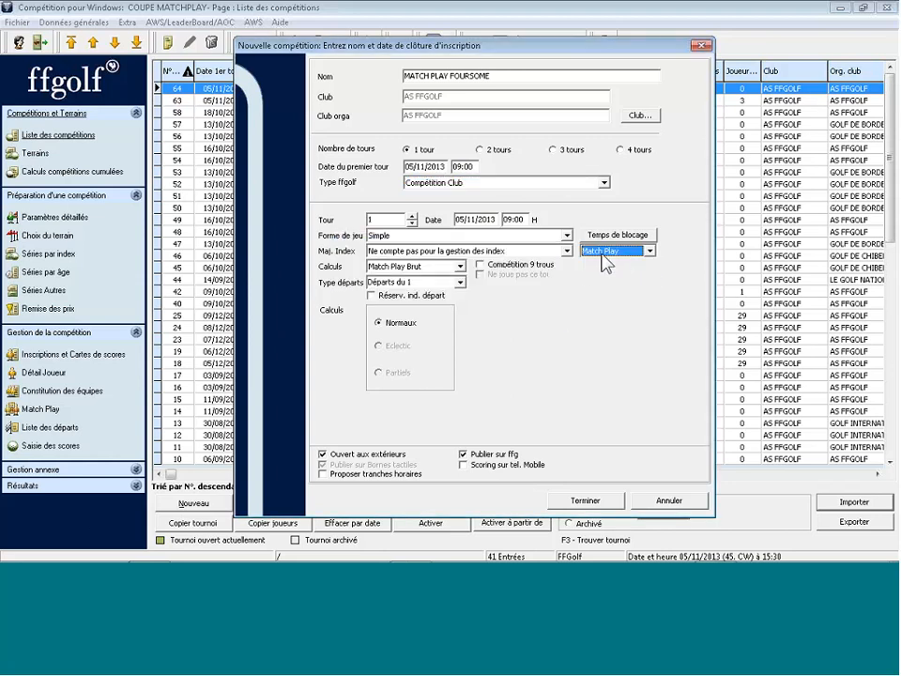
left_click(432, 235)
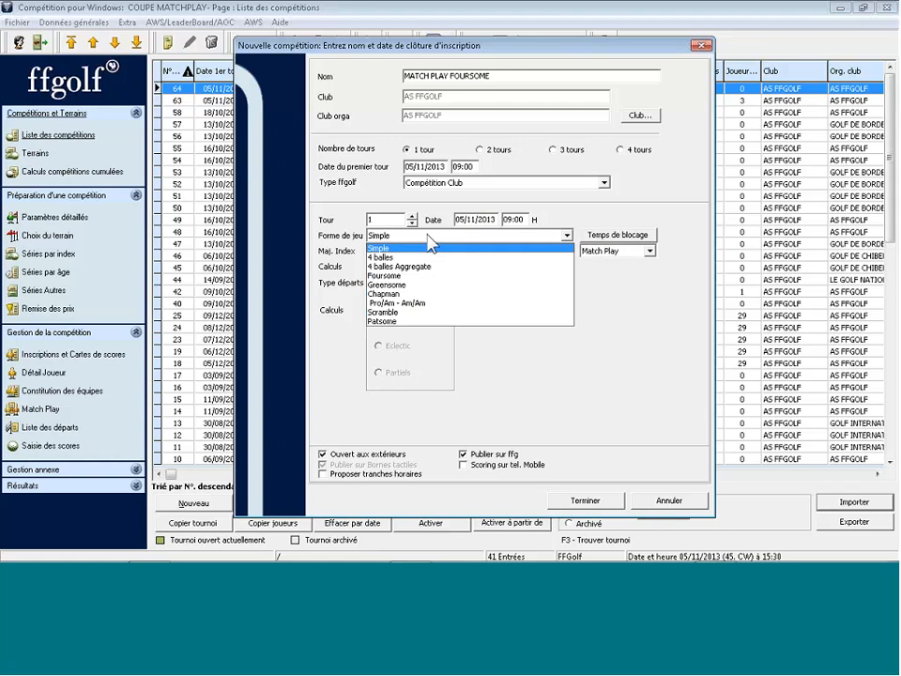
left_click(403, 276)
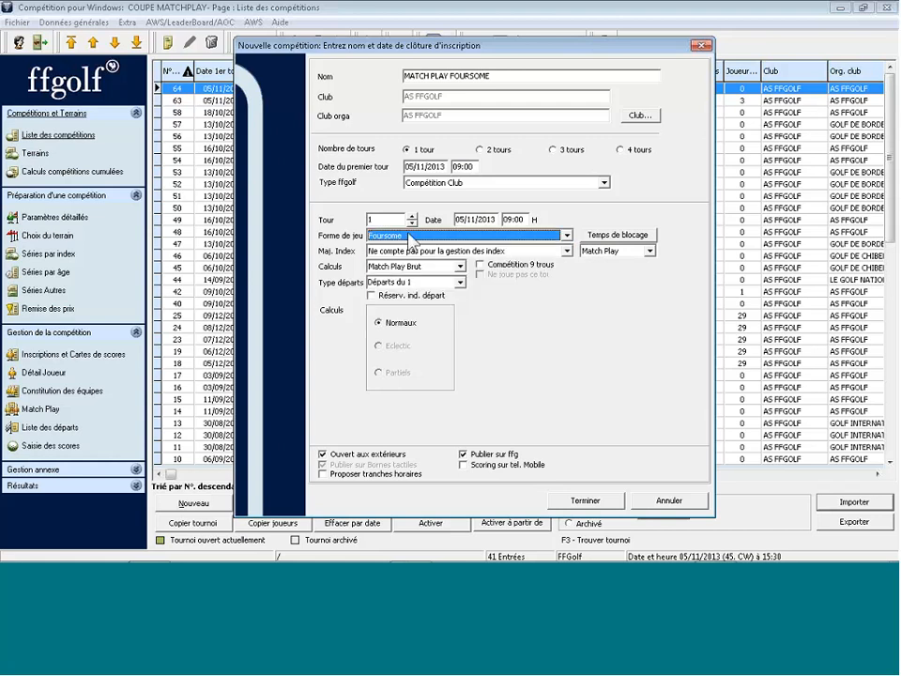
left_click(574, 505)
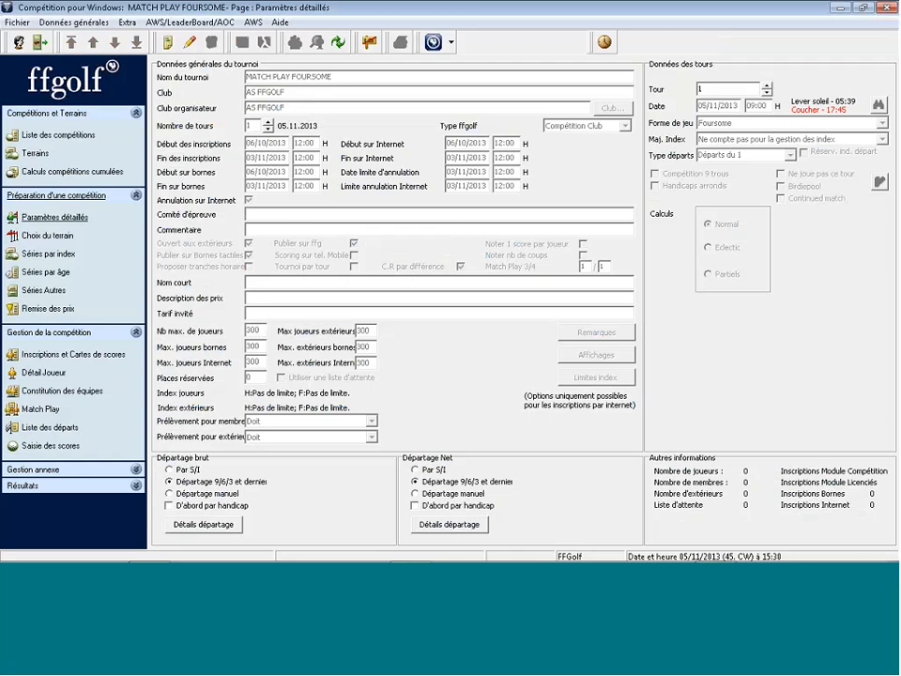
Add the (FFG) Pont Royal course to the competition and delete Terrain de demonstration from its courses
left_click(42, 235)
left_click(231, 45)
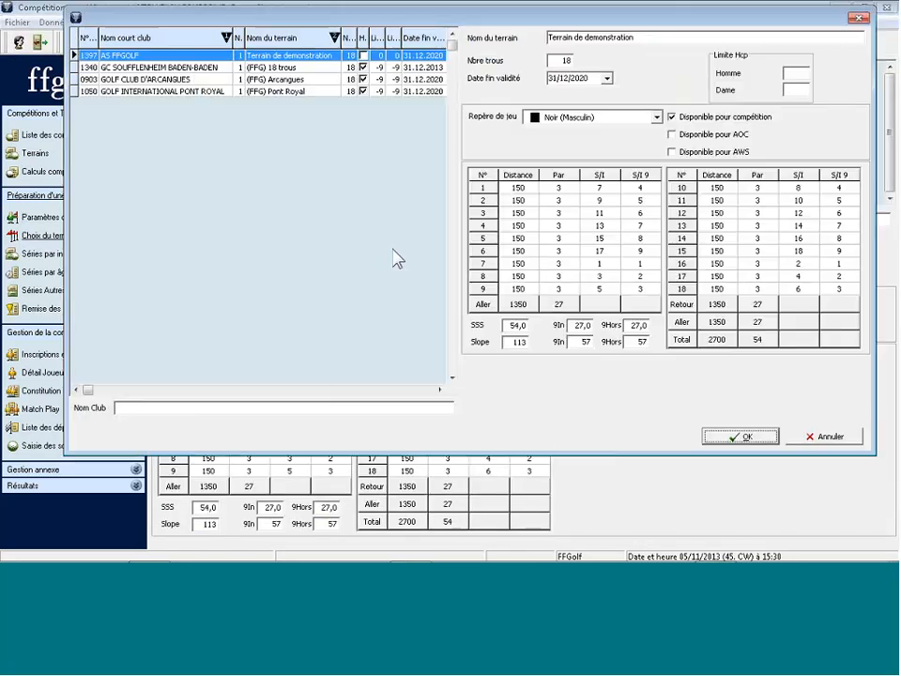
left_click(195, 93)
left_click(704, 439)
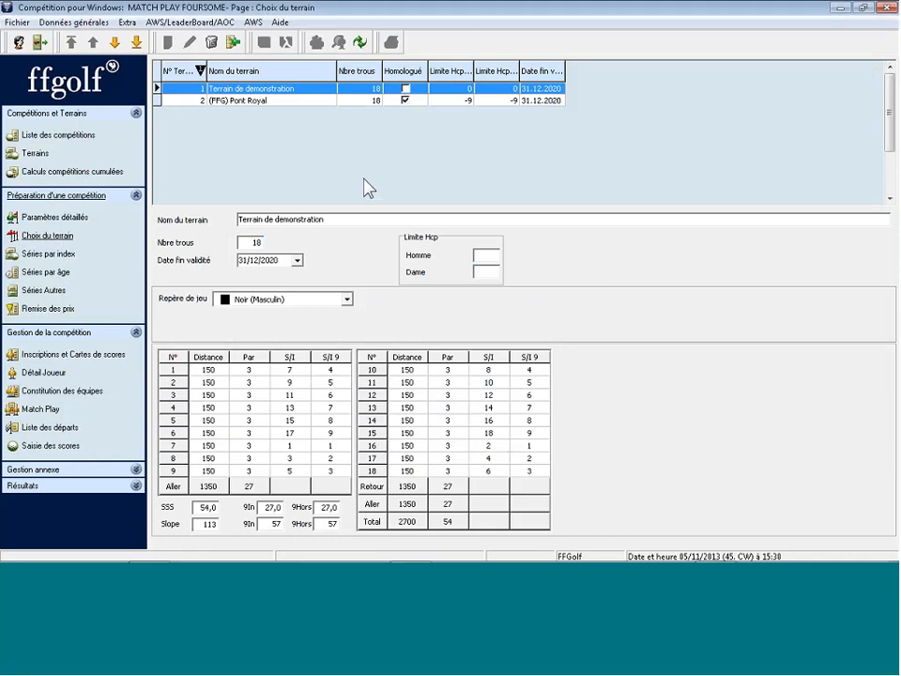
left_click(213, 43)
left_click(404, 307)
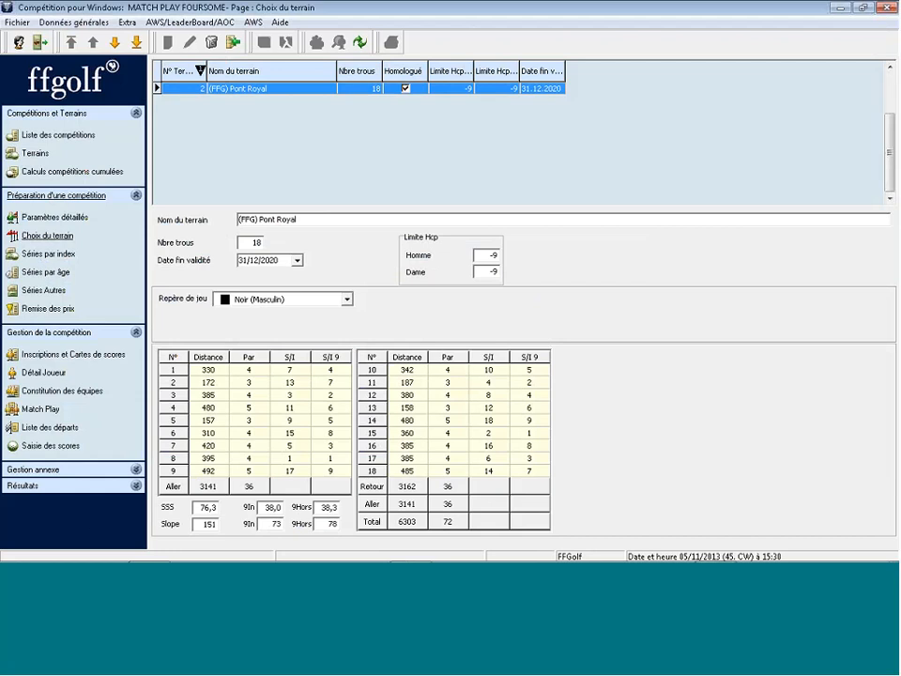
Register 16 players in team mode, starting with the 33,0 index player followed by the first 15 others listed, and confirm the registrations
left_click(35, 357)
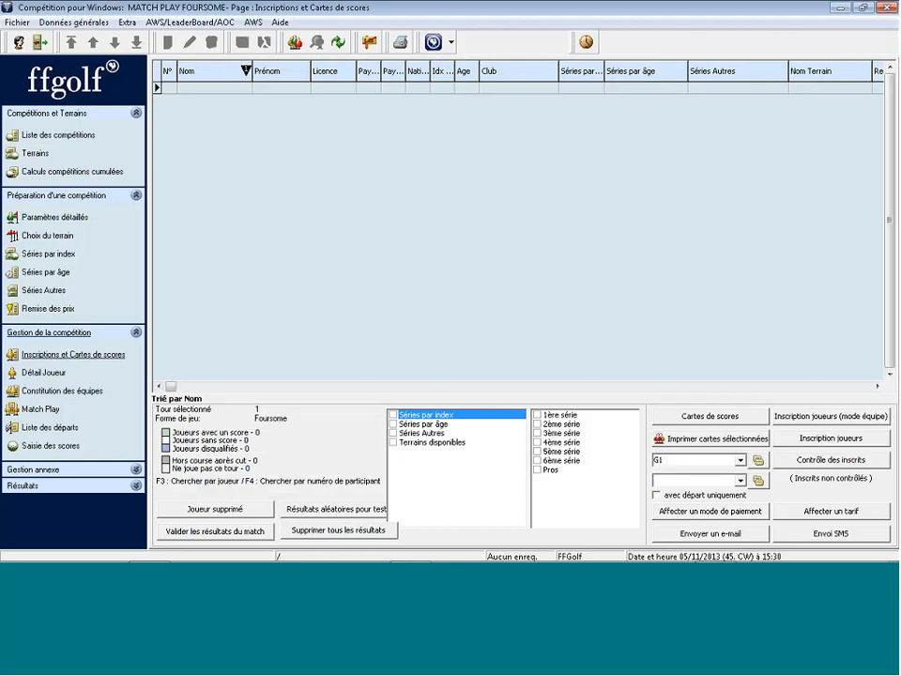
left_click(816, 419)
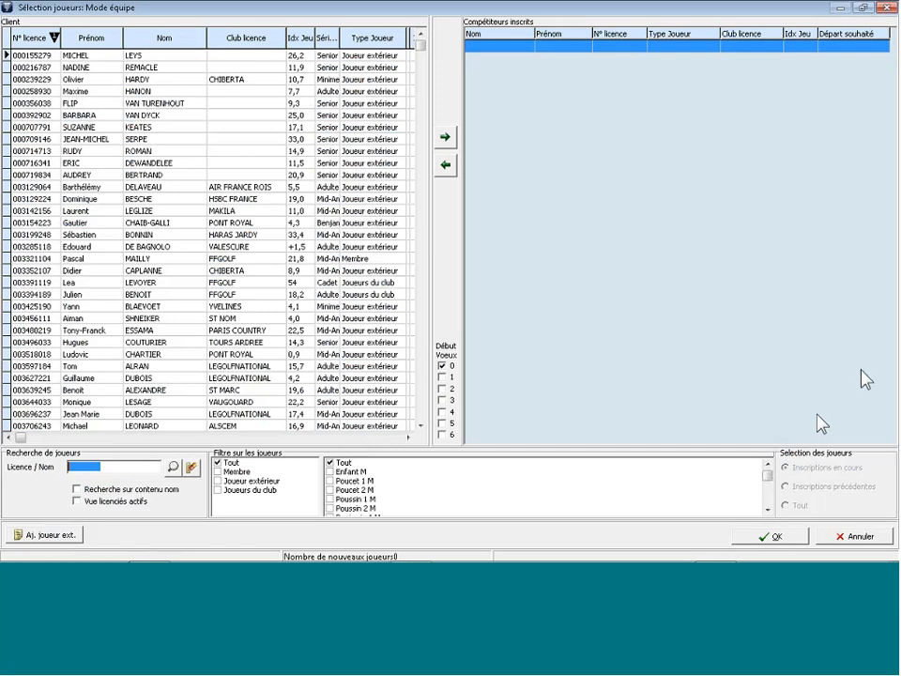
left_click(222, 139)
key("Return")
key("Return")
key("Return")
key("Return")
key("Return")
key("Return")
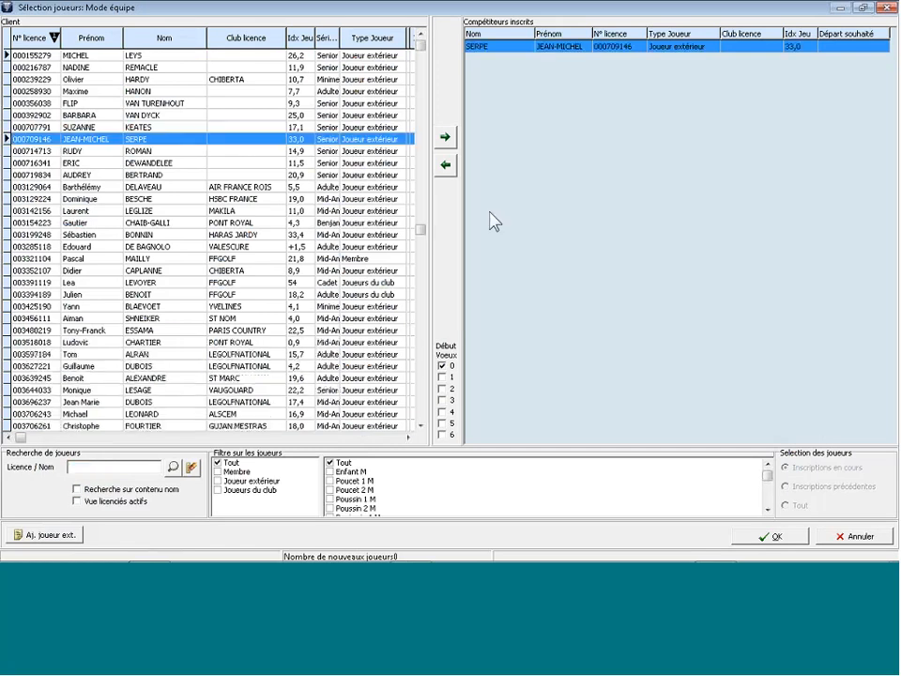
key("Return")
key("Return")
key("Return")
key("Return")
key("Return")
key("Return")
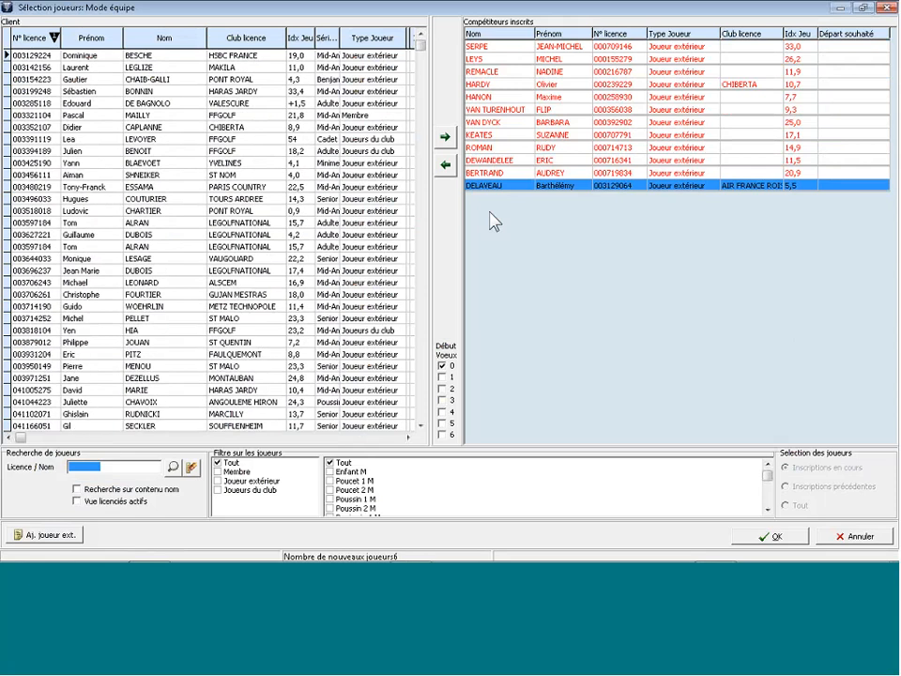
key("Return")
key("Return")
key("Return")
key("Return")
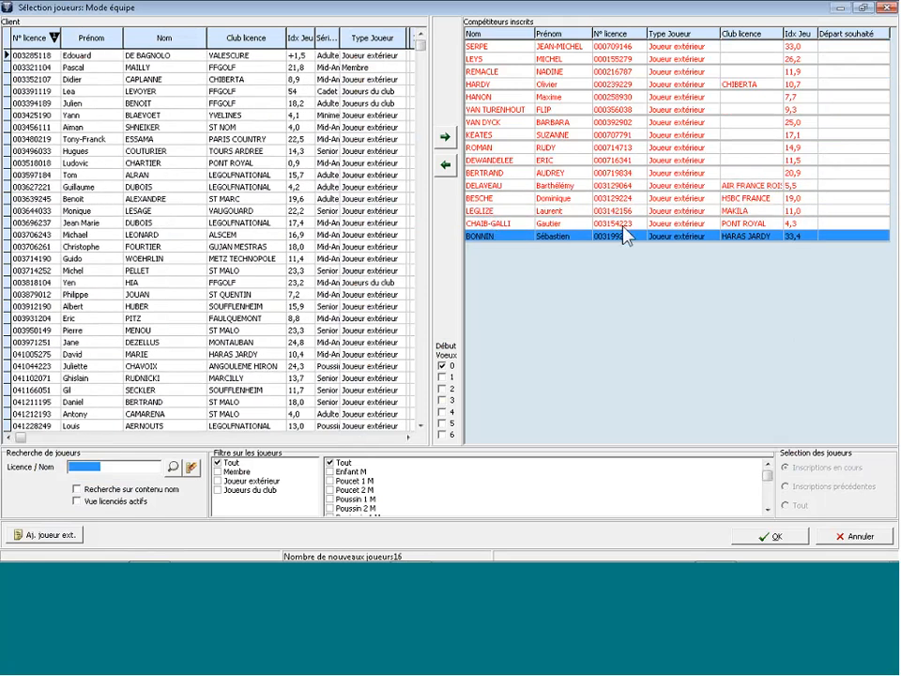
left_click(768, 535)
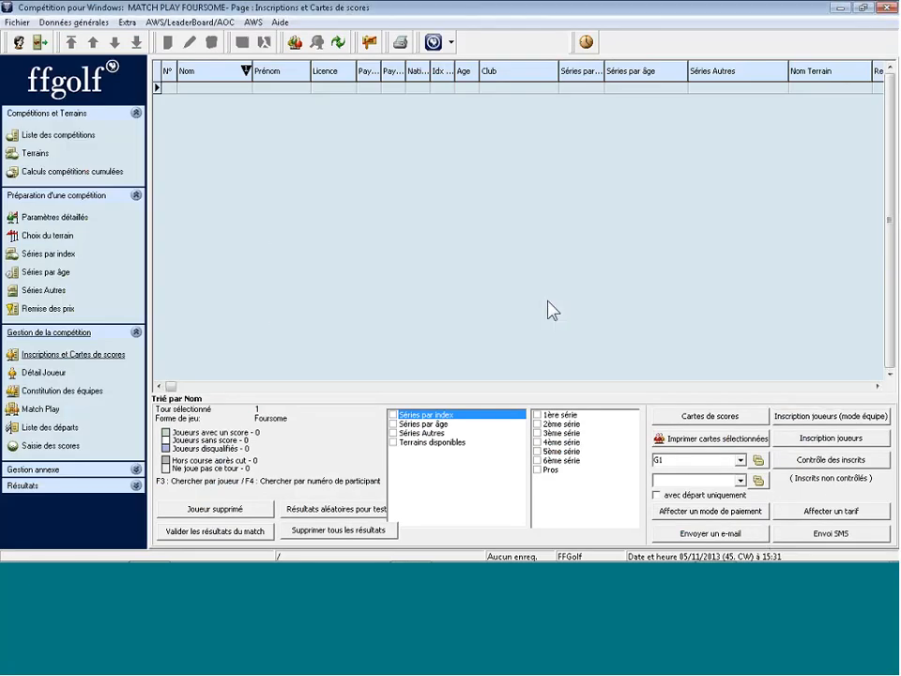
Draw four match play pairings, team 2 against 3, 4 against 5, 6 against 7 and 1 against 8, and save them
left_click(44, 413)
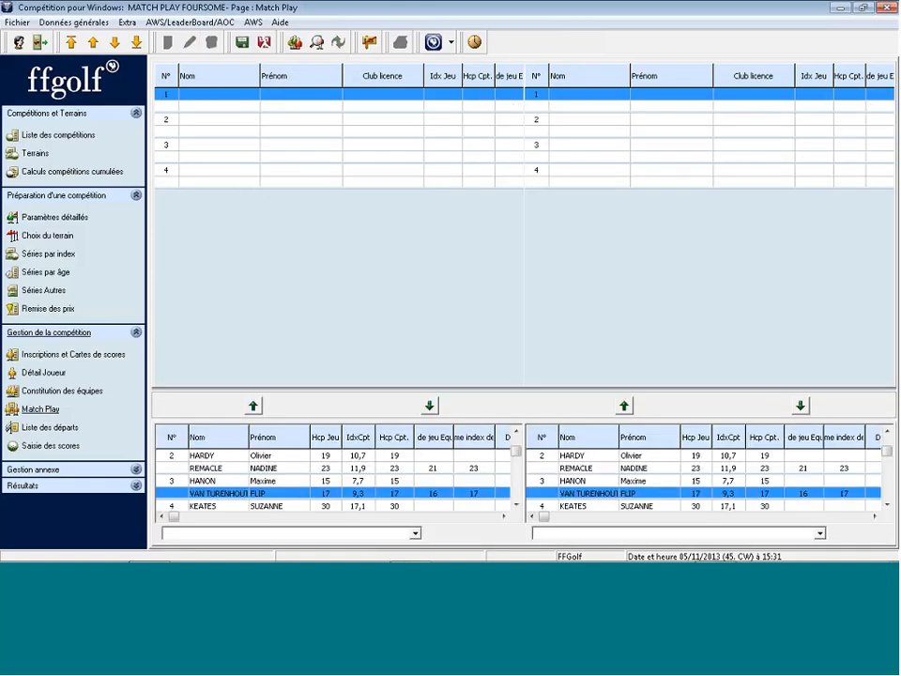
left_click_drag(293, 464, 241, 111)
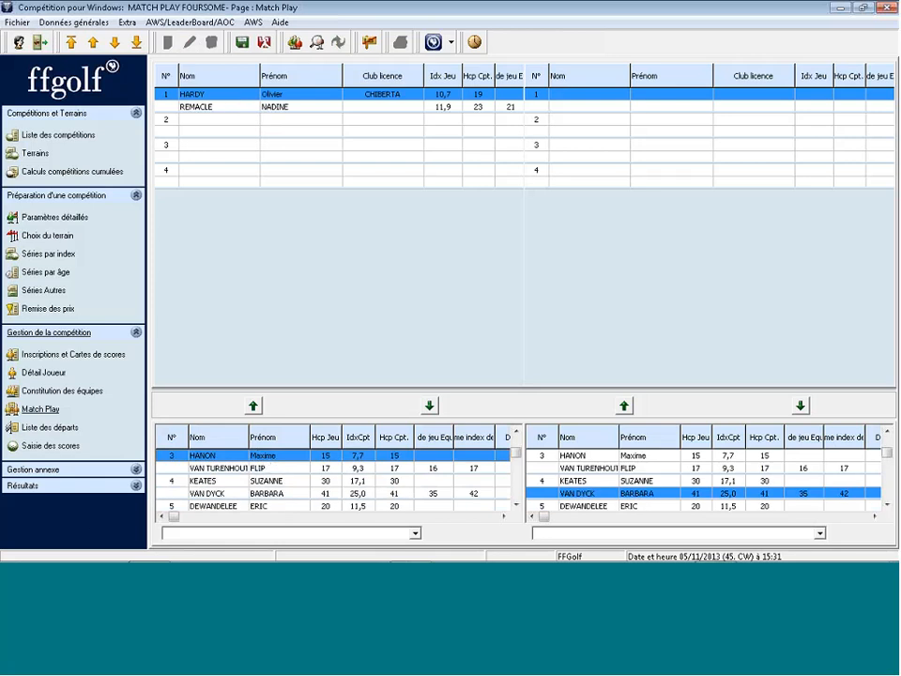
left_click_drag(514, 179, 577, 110)
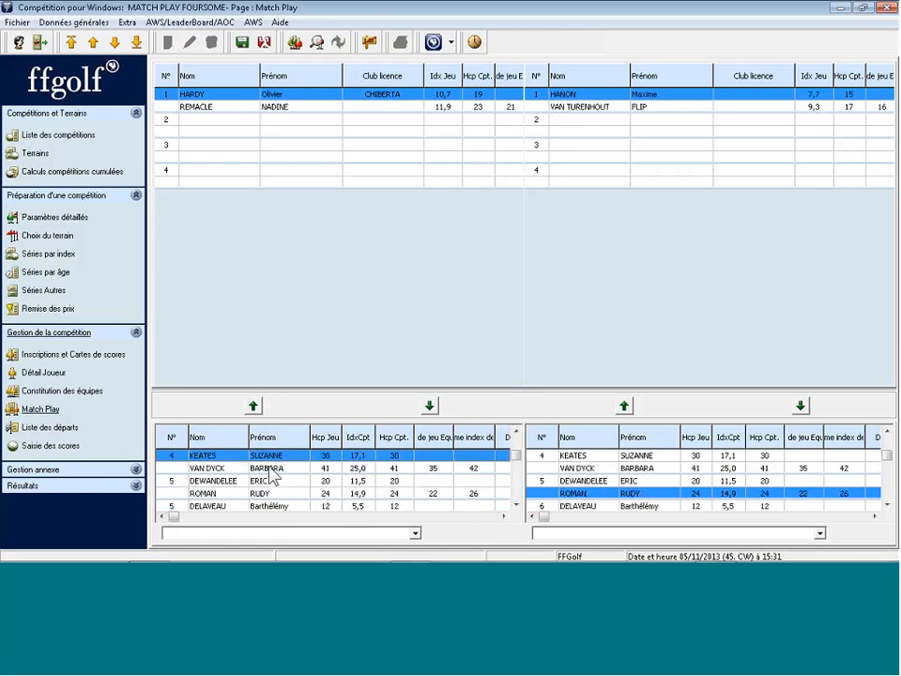
left_click_drag(273, 458, 398, 336)
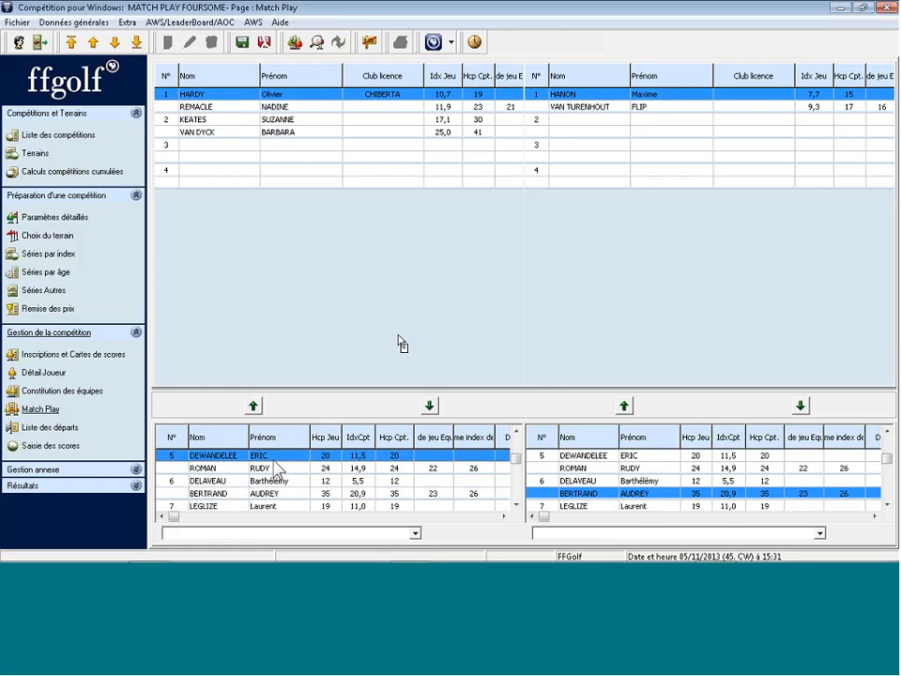
left_click_drag(585, 140, 589, 137)
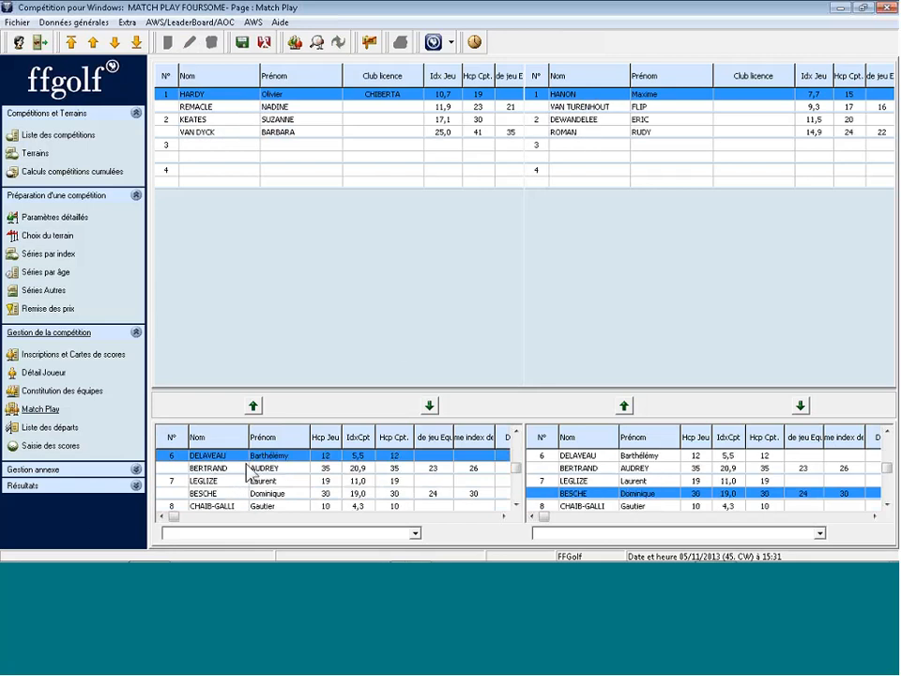
scroll(333, 475, "down", 2)
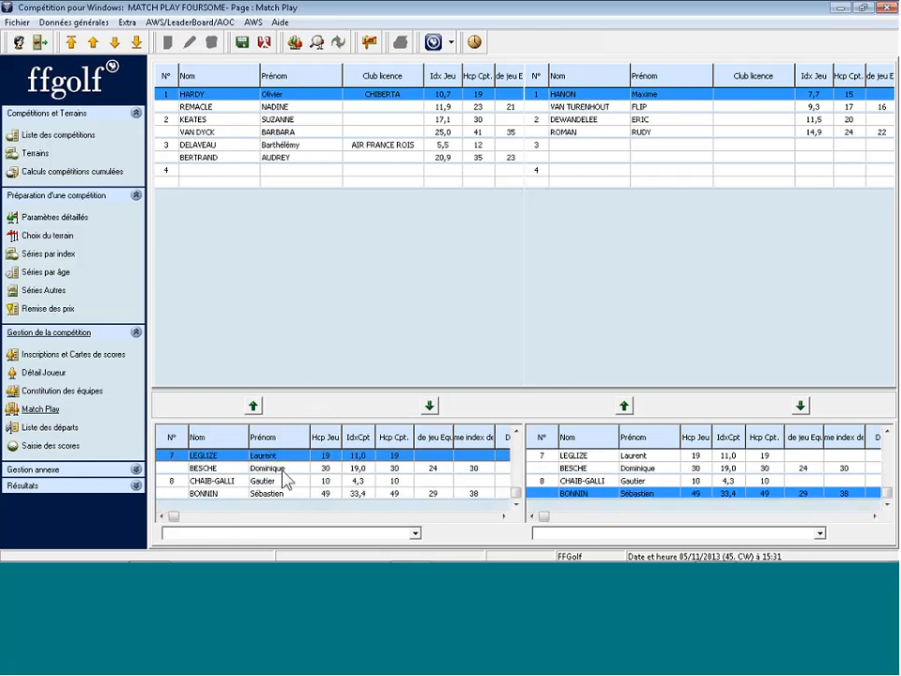
left_click_drag(272, 456, 598, 148)
left_click_drag(270, 456, 275, 437)
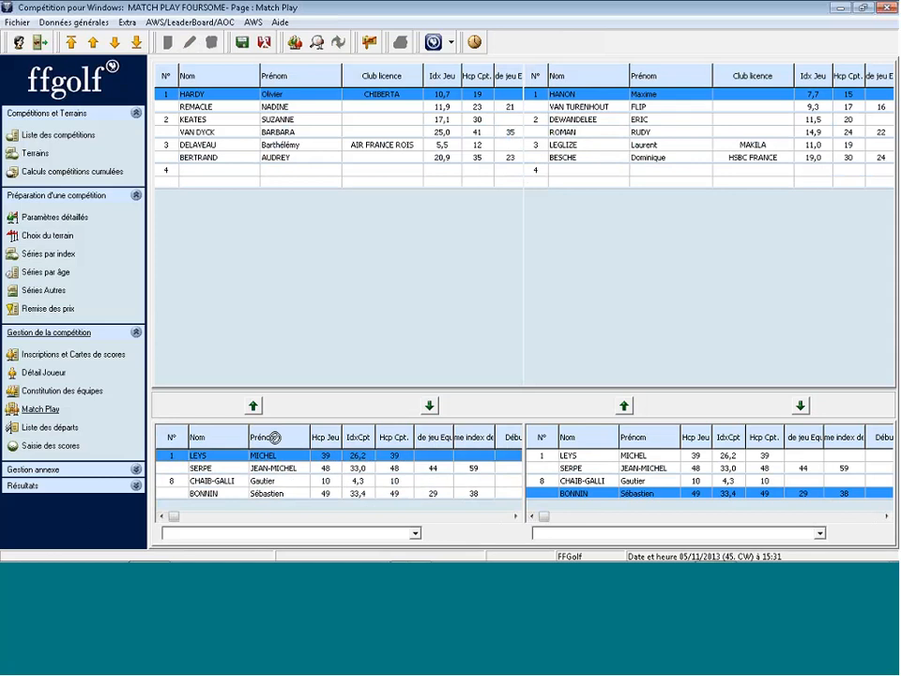
left_click_drag(236, 193, 240, 192)
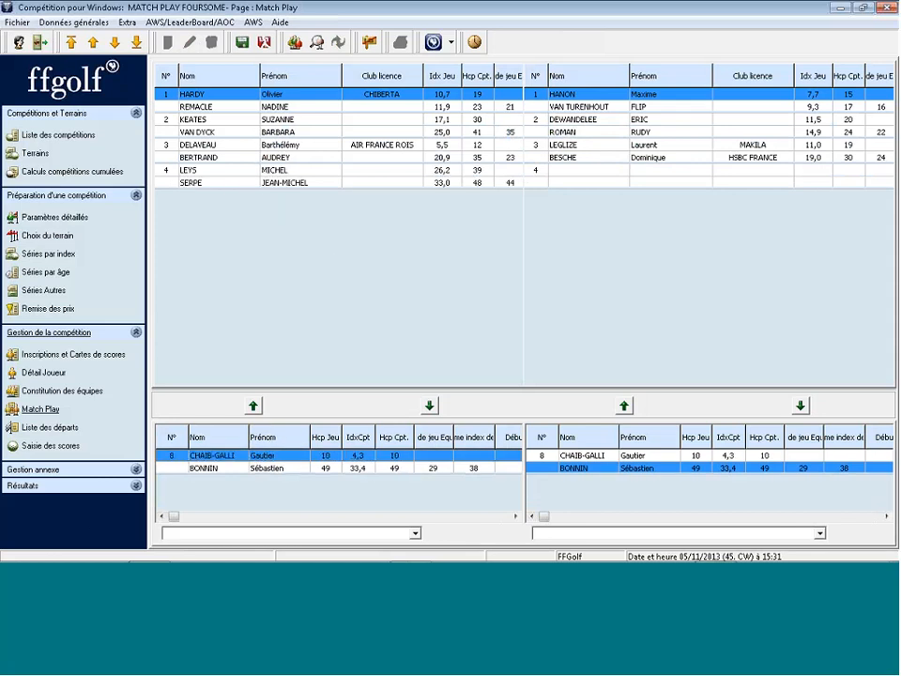
left_click_drag(273, 457, 572, 174)
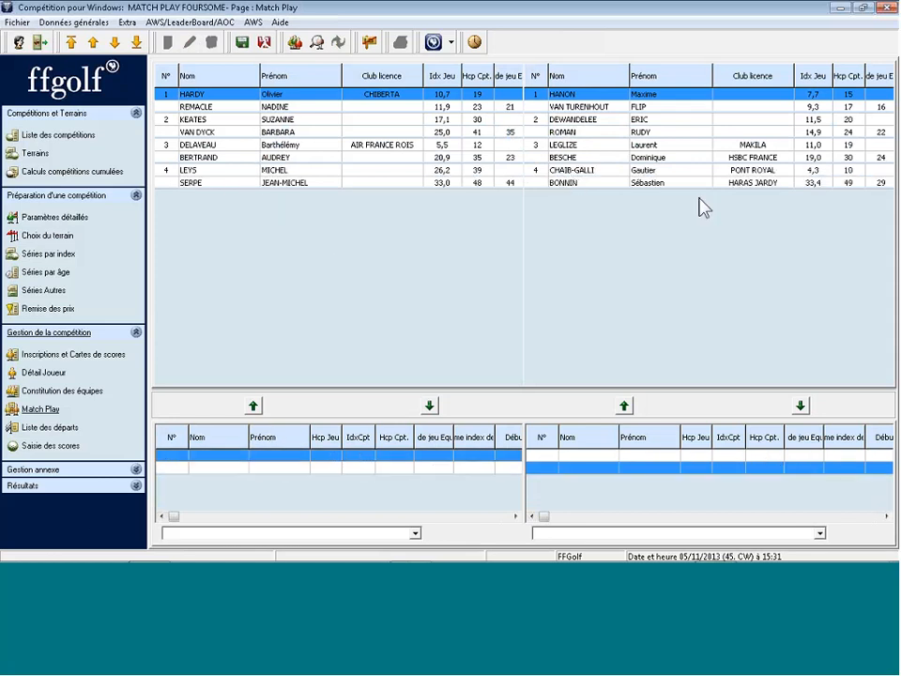
left_click(241, 44)
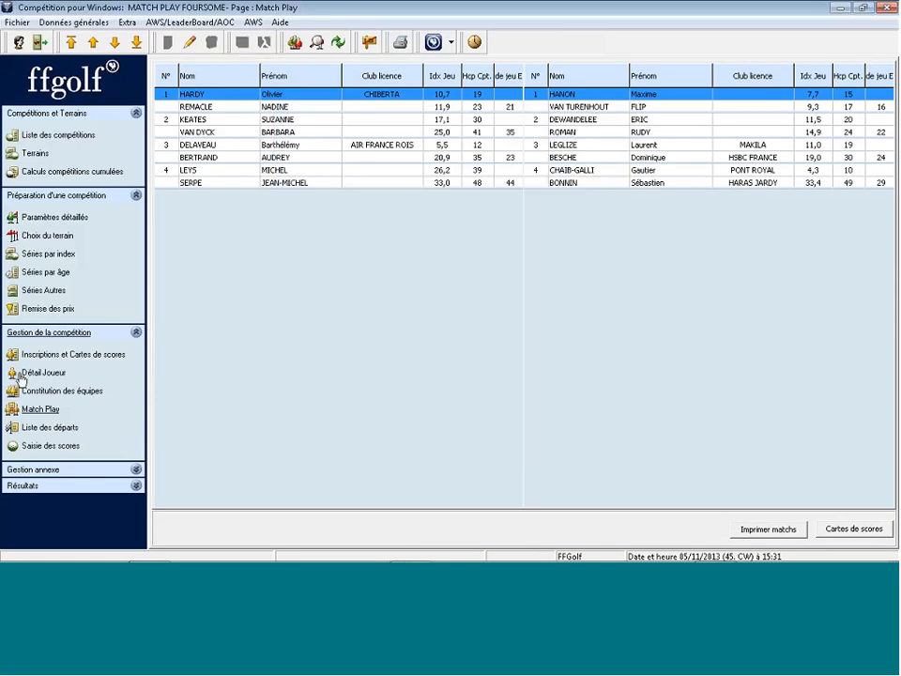
Assign the first match to the 09:00 and 09:10 starts and the second to 09:20 and 09:30, and save the start list
left_click(59, 428)
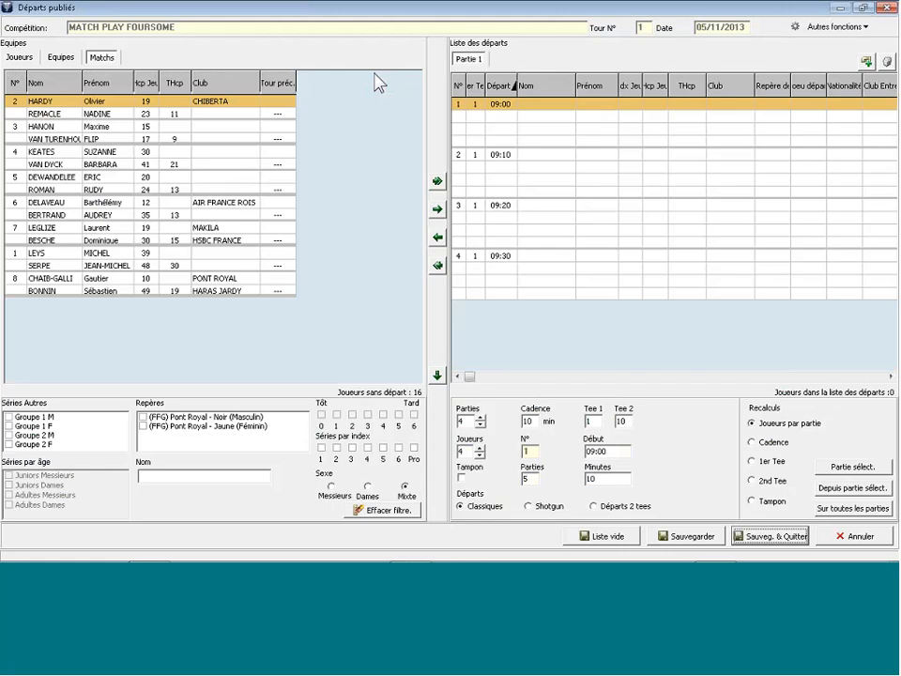
left_click_drag(282, 113, 469, 104)
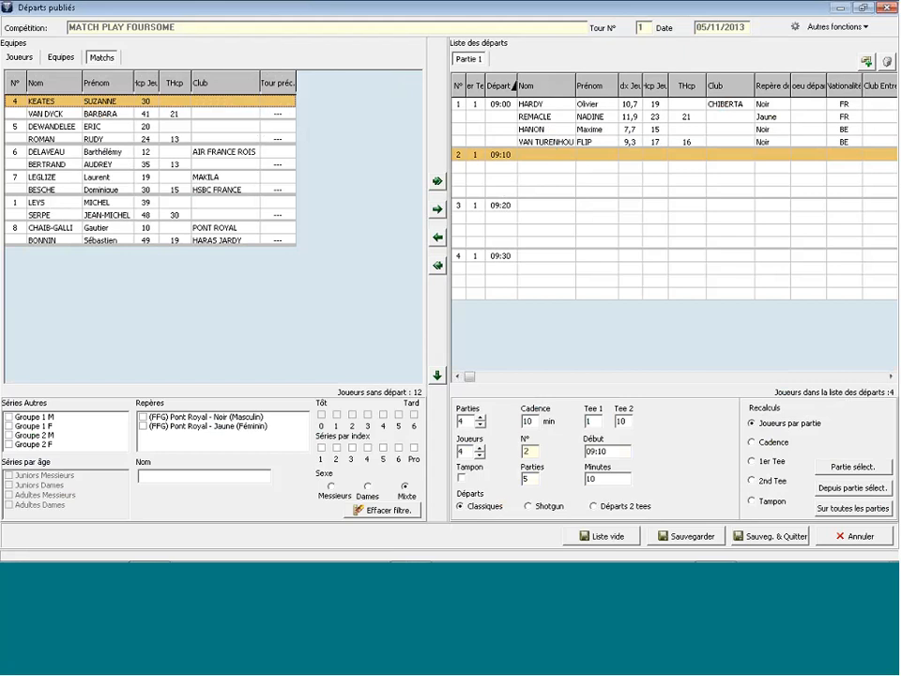
left_click_drag(499, 155, 500, 156)
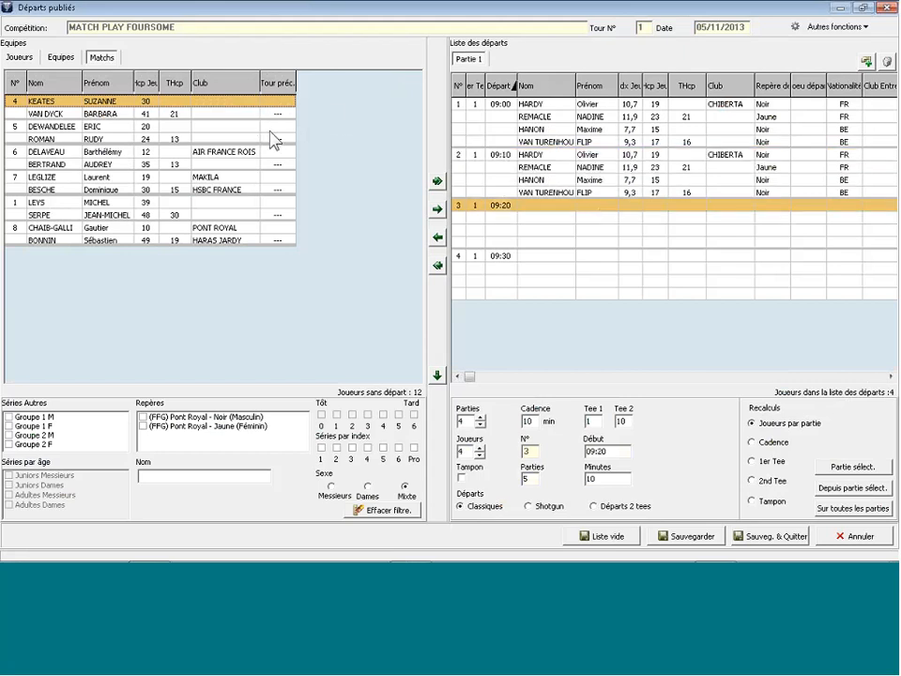
left_click_drag(269, 156, 592, 237)
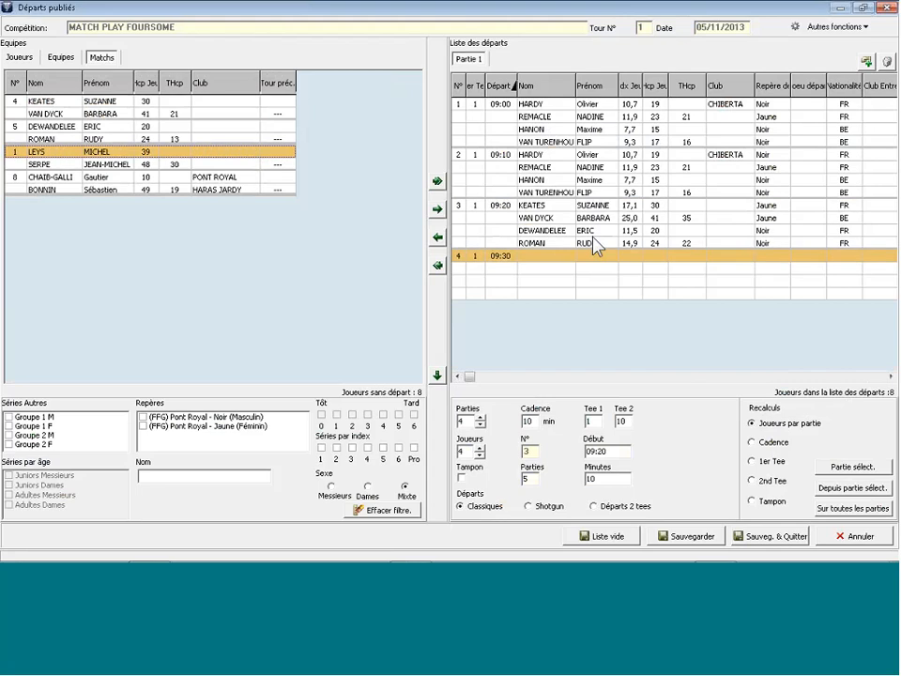
left_click_drag(566, 278, 566, 278)
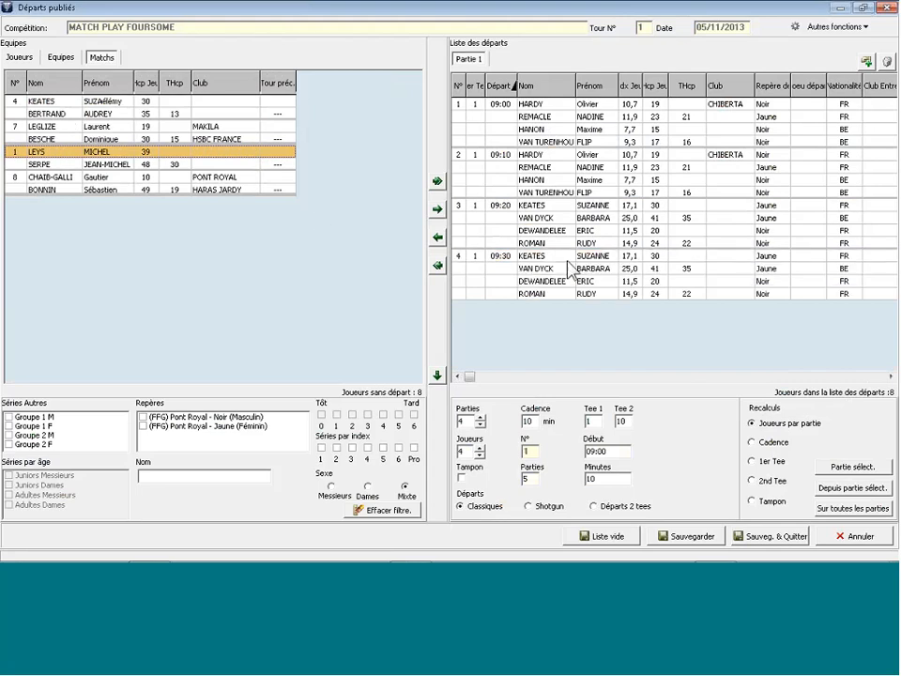
left_click(764, 536)
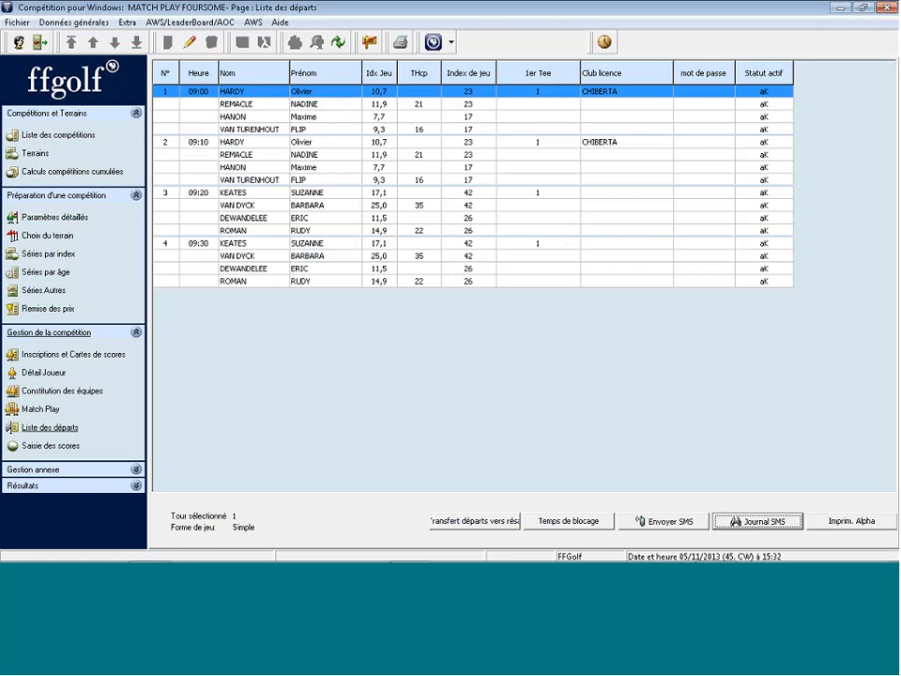
Try to open score entry for MATCH PLAY FOURSOME, retry after reopening the competition, and check its registrations
left_click(93, 445)
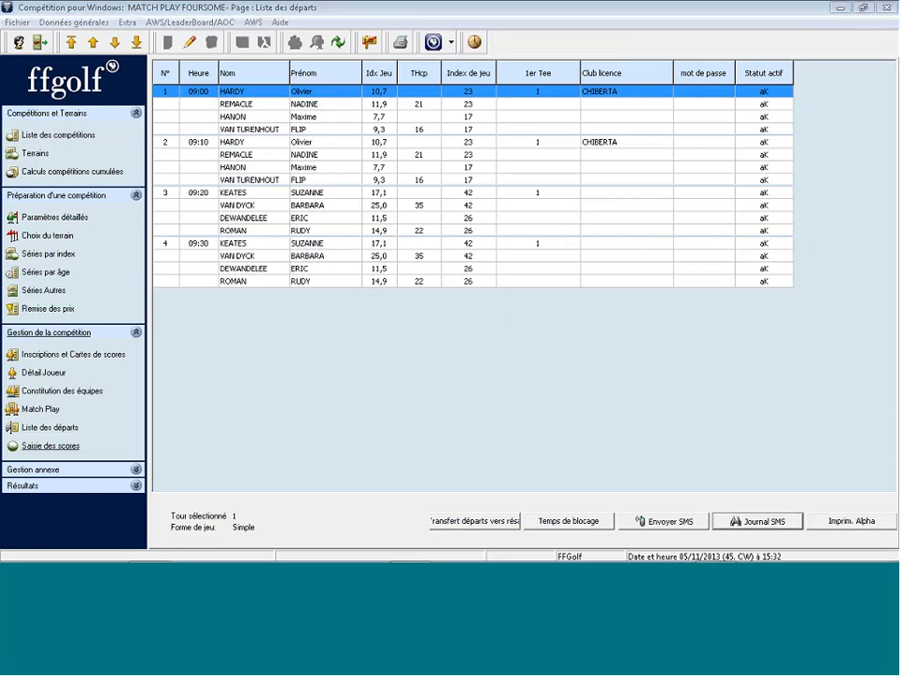
left_click(449, 307)
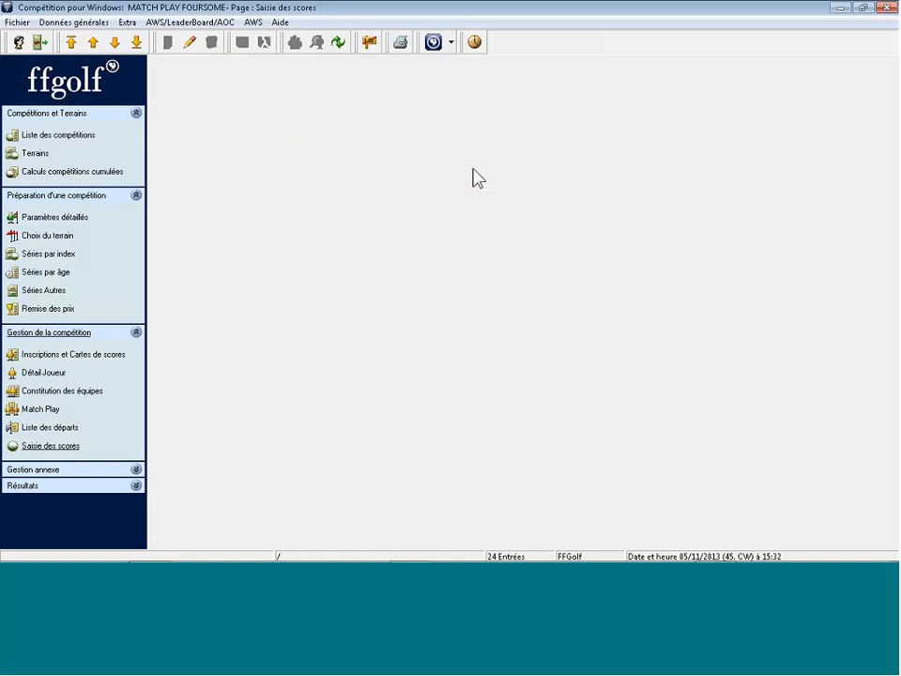
left_click(55, 136)
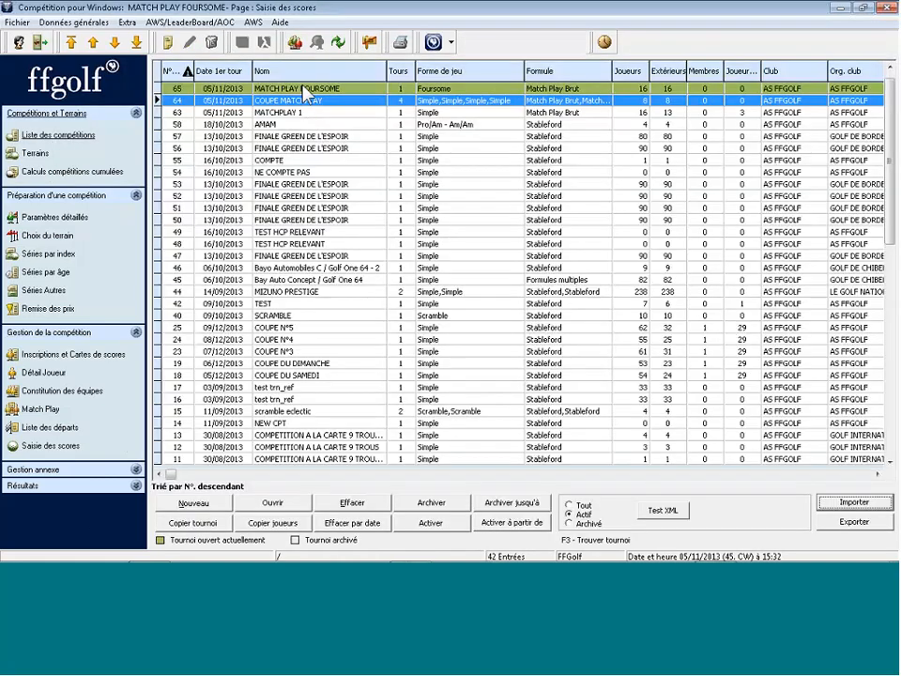
double_click(303, 87)
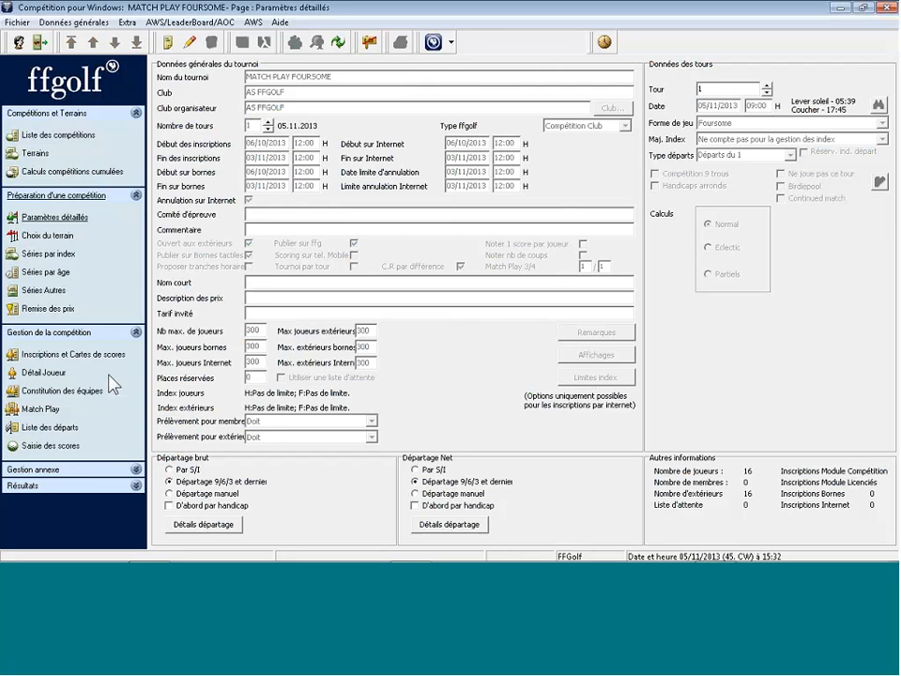
left_click(54, 446)
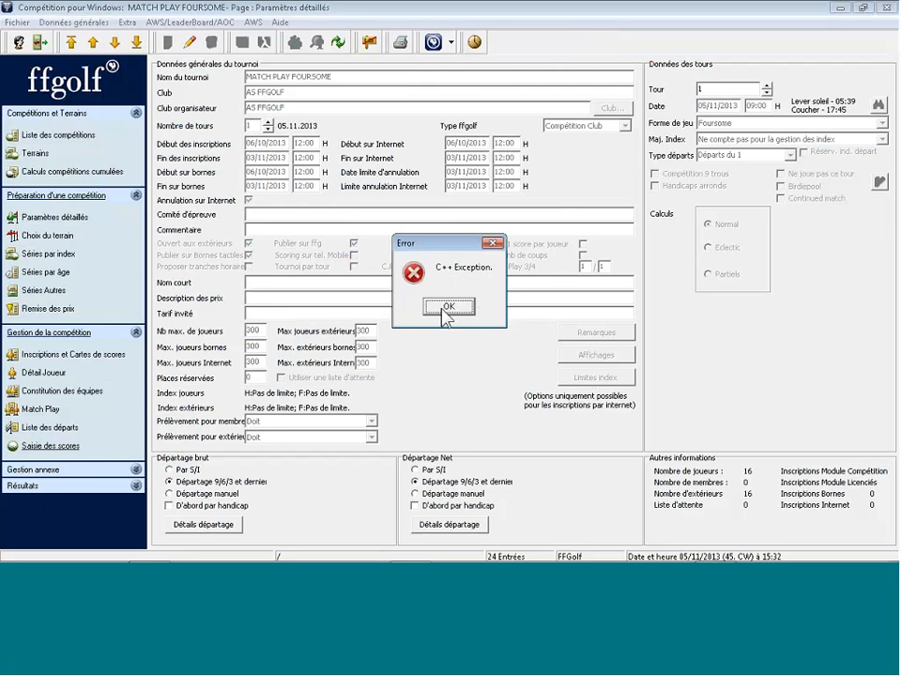
left_click(449, 306)
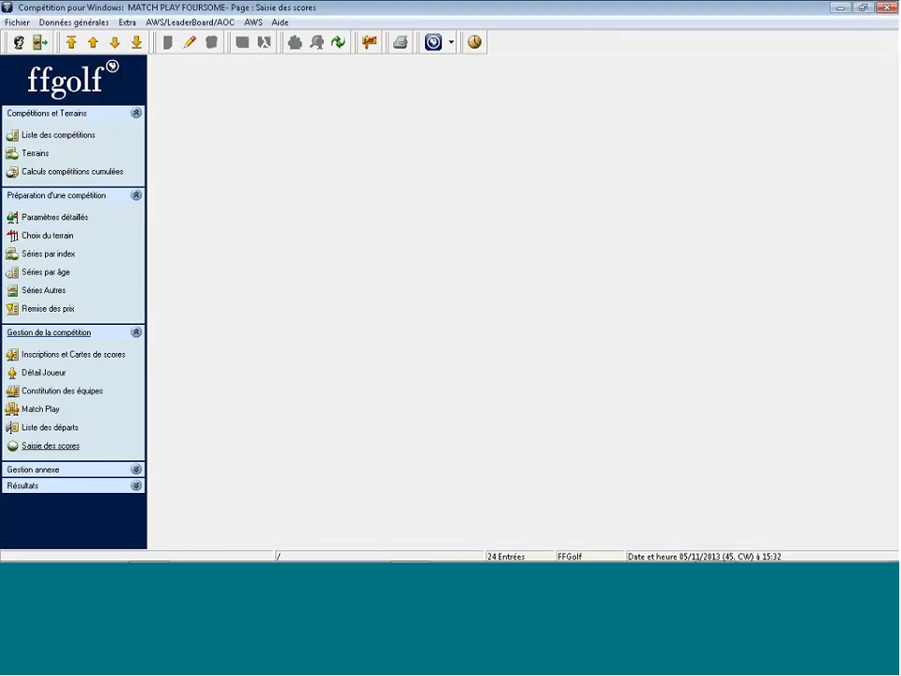
left_click(63, 358)
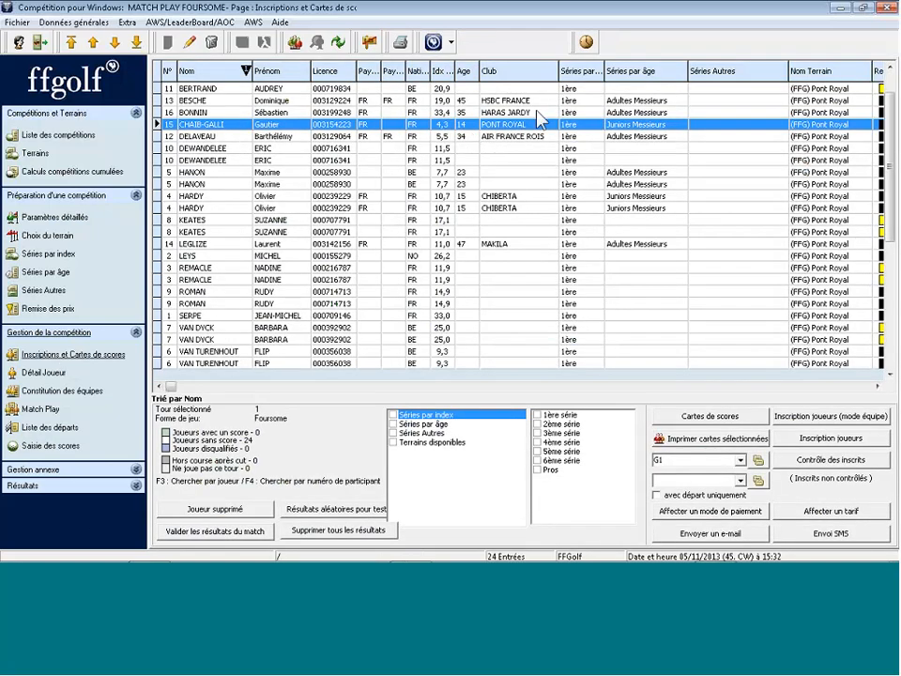
Start a new competition named MATCHPLAY FOURSOME with its first round on 05/11/2013
left_click(47, 134)
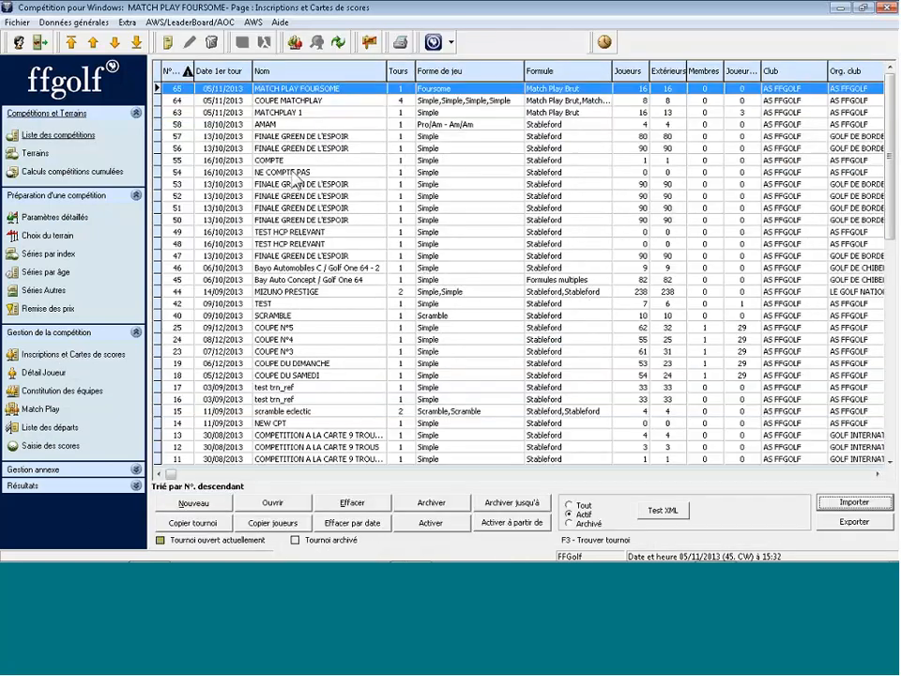
left_click(167, 47)
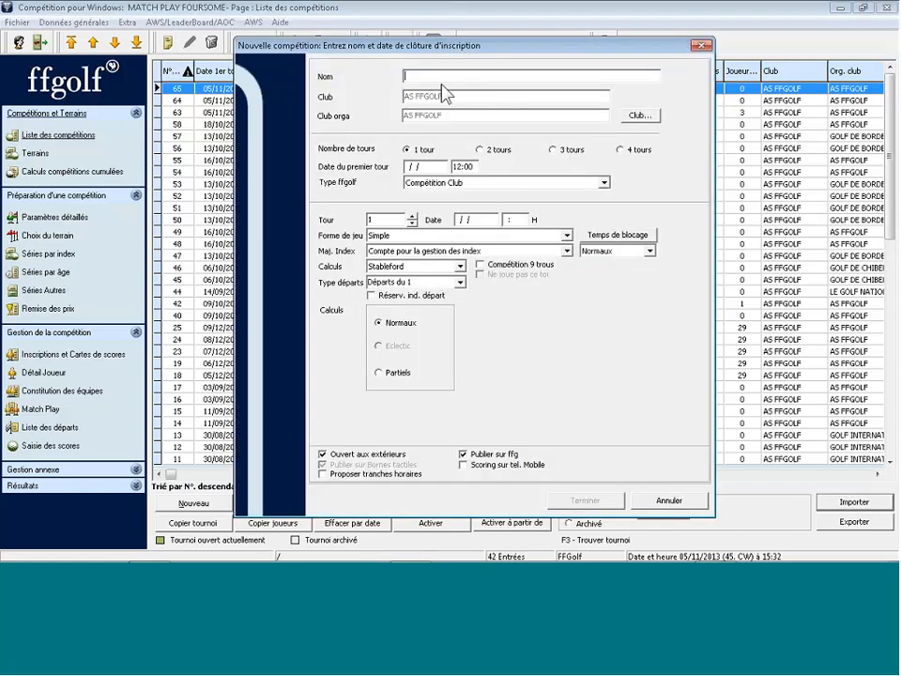
type("MATCHPLAY FOURSOME")
left_click(403, 164)
type("05/11/2013")
key("Tab")
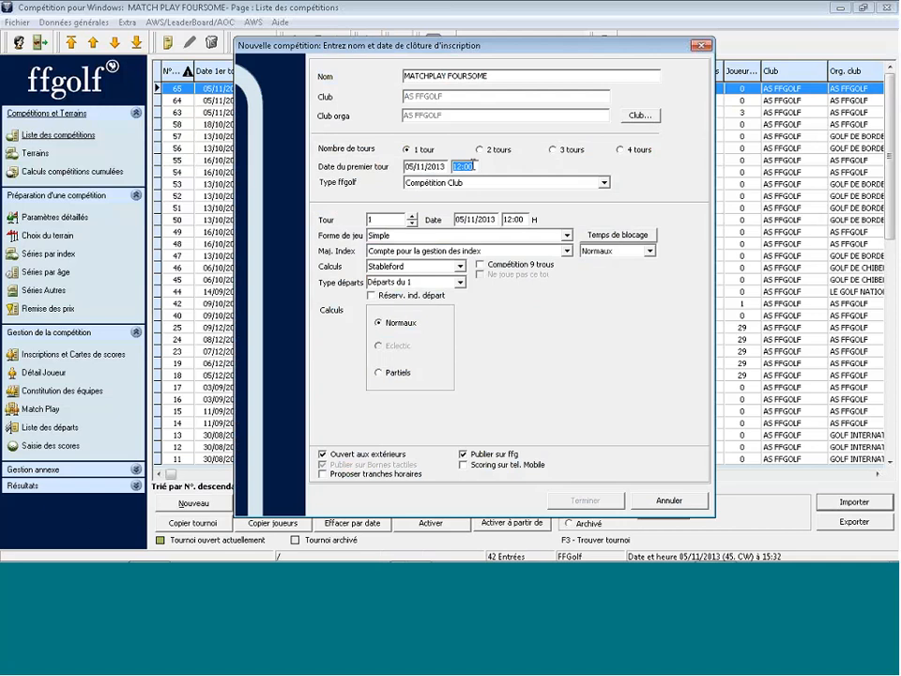
Set the round to Match Play with Foursome as the form of play, and finish creating MATCHPLAY FOURSOME
left_click(648, 250)
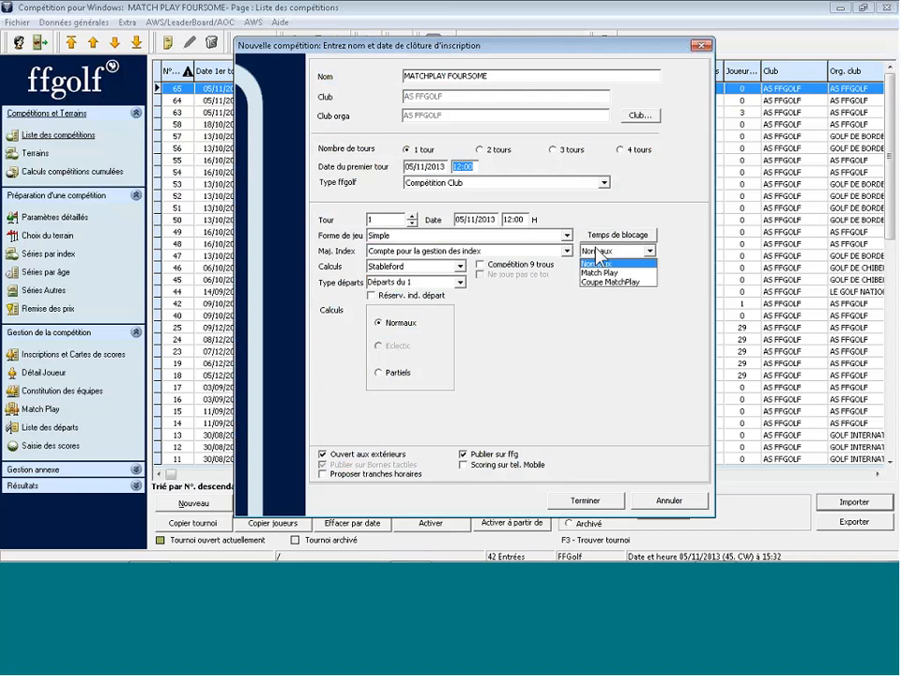
left_click(606, 270)
left_click(462, 310)
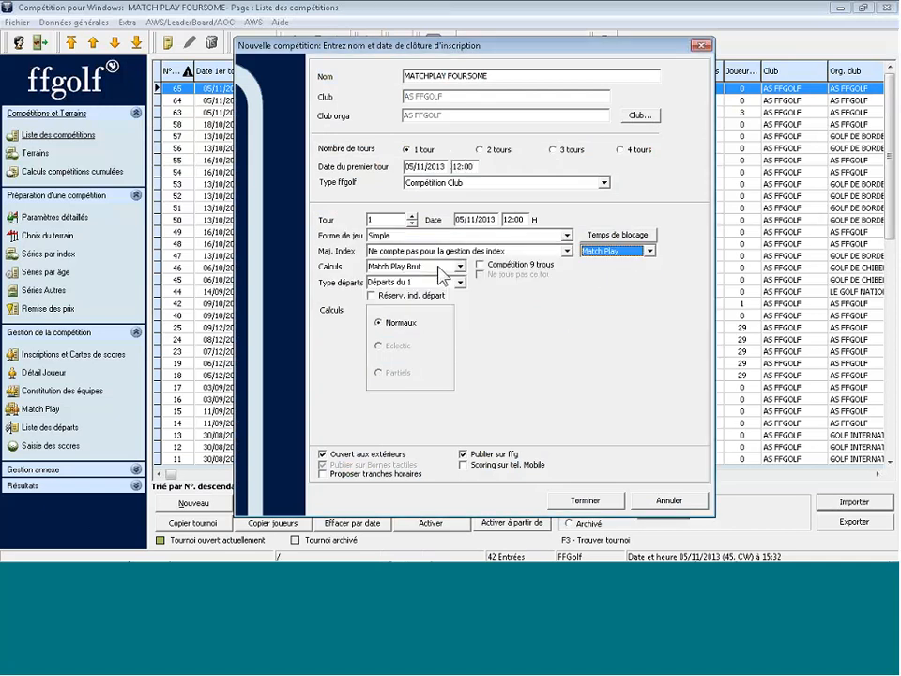
left_click(404, 236)
left_click(430, 277)
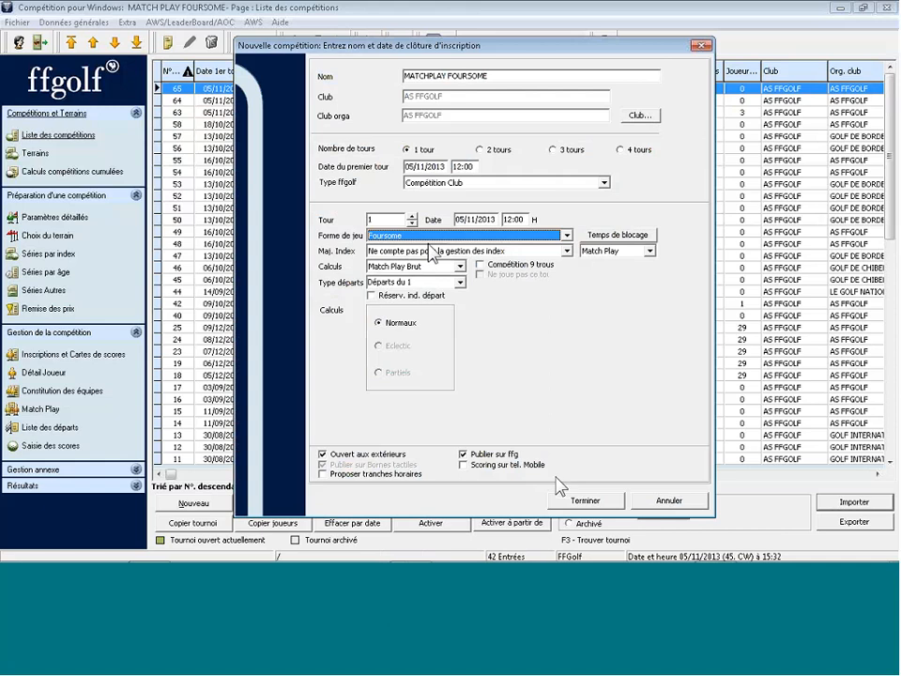
left_click(583, 498)
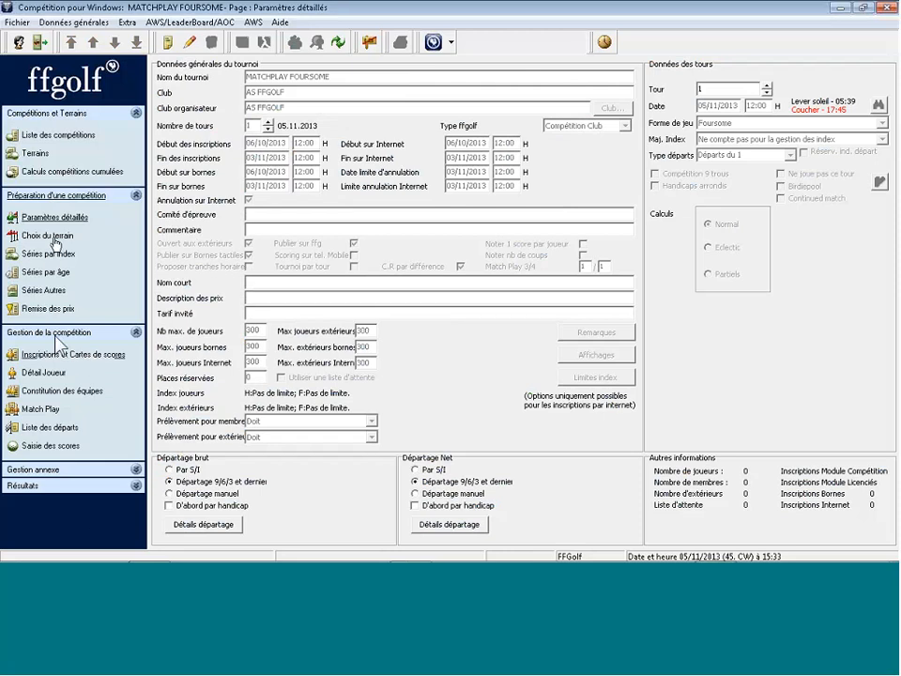
Register eight players in team mode, starting with the 5,5 index player followed by the first seven others listed, and confirm the registrations
left_click(55, 354)
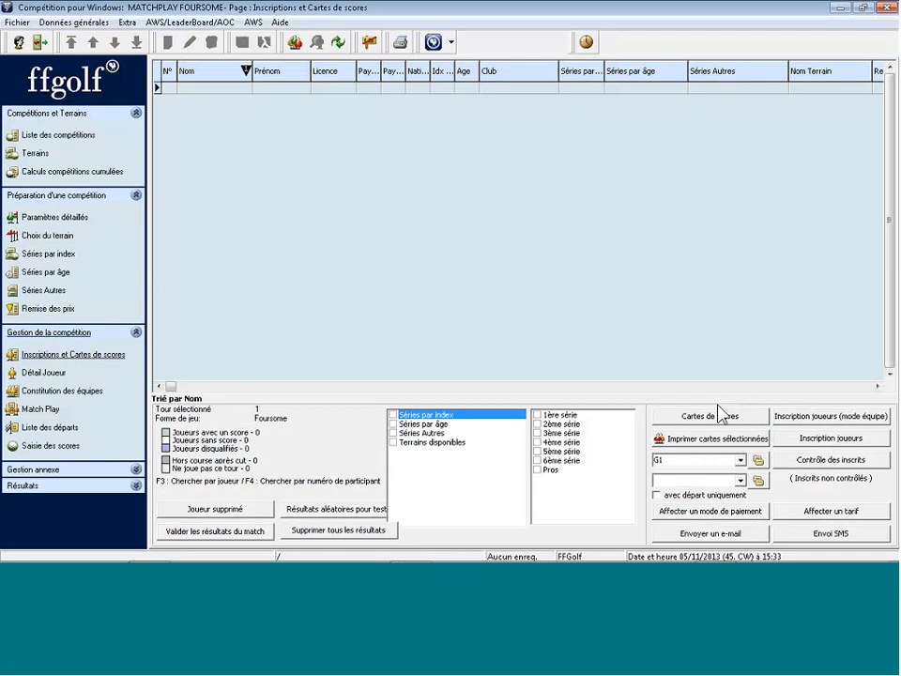
left_click(830, 417)
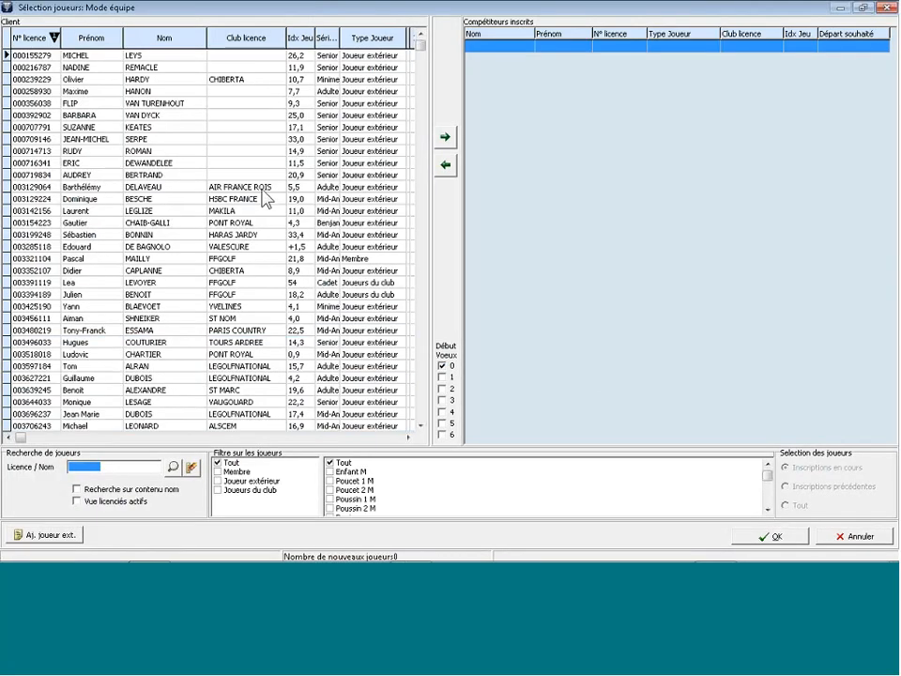
left_click(274, 186)
key("Return")
key("Return")
key("Return")
key("Return")
key("Return")
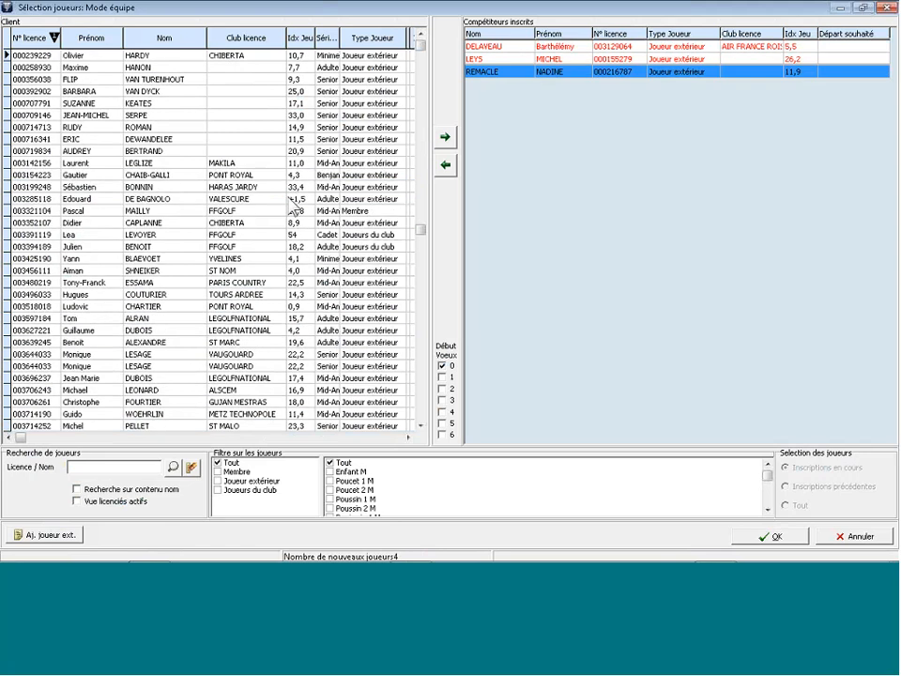
key("Return")
key("Return")
key("Return")
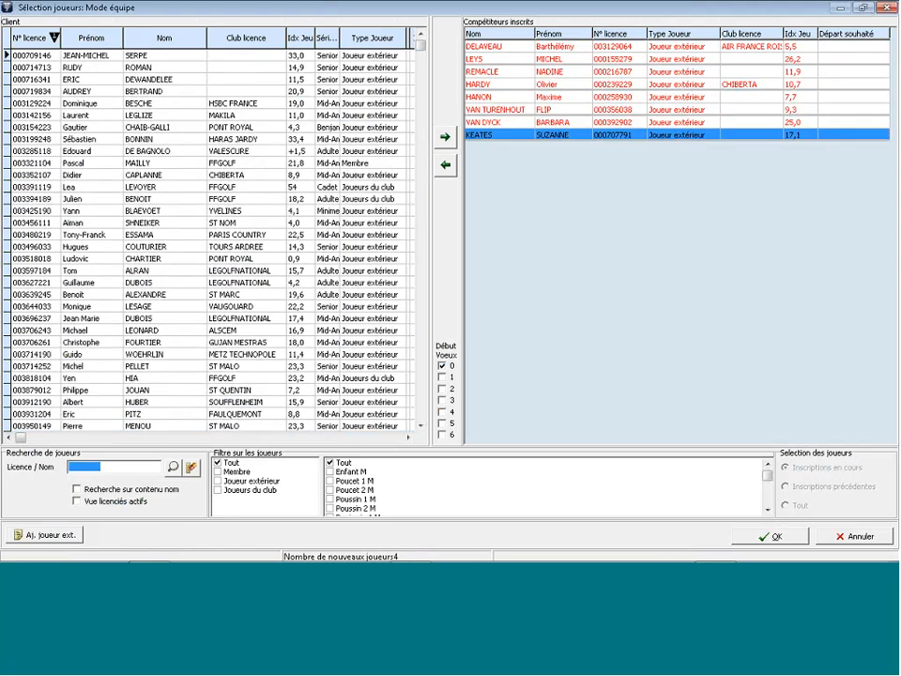
left_click(769, 536)
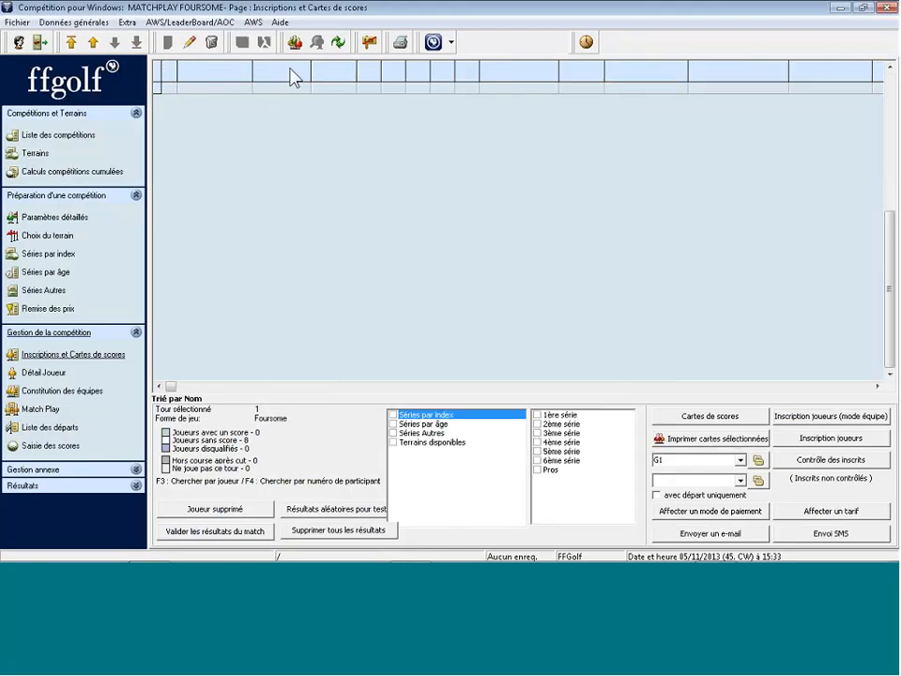
Pair the foursome teams into two matches, Team 2 against Team 1 and Team 3 against Team 4, and save the pairings
left_click(39, 409)
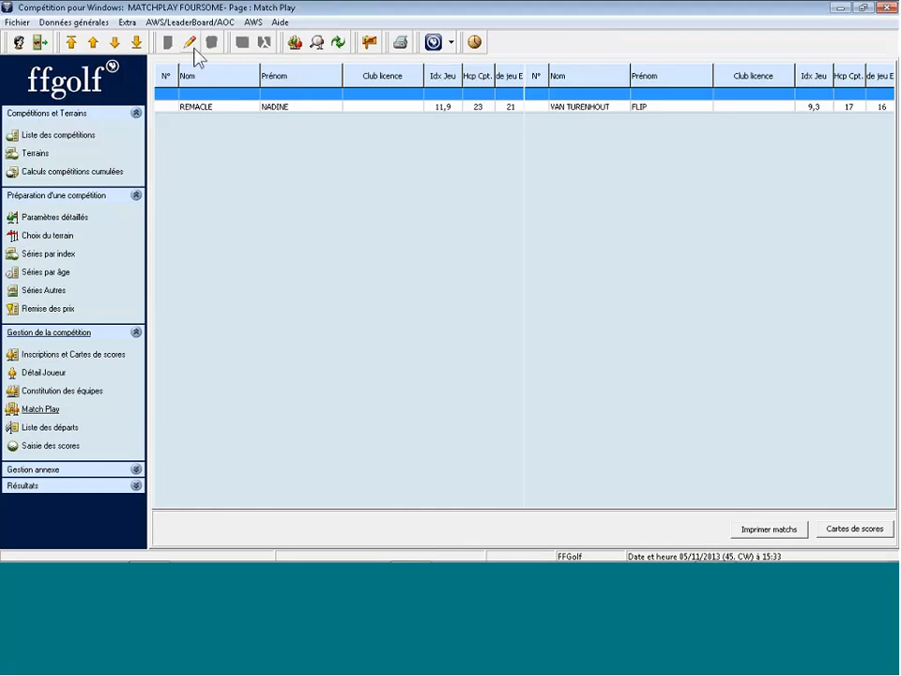
left_click(190, 43)
left_click(282, 451)
left_click_drag(282, 451, 315, 122)
left_click_drag(592, 106, 577, 141)
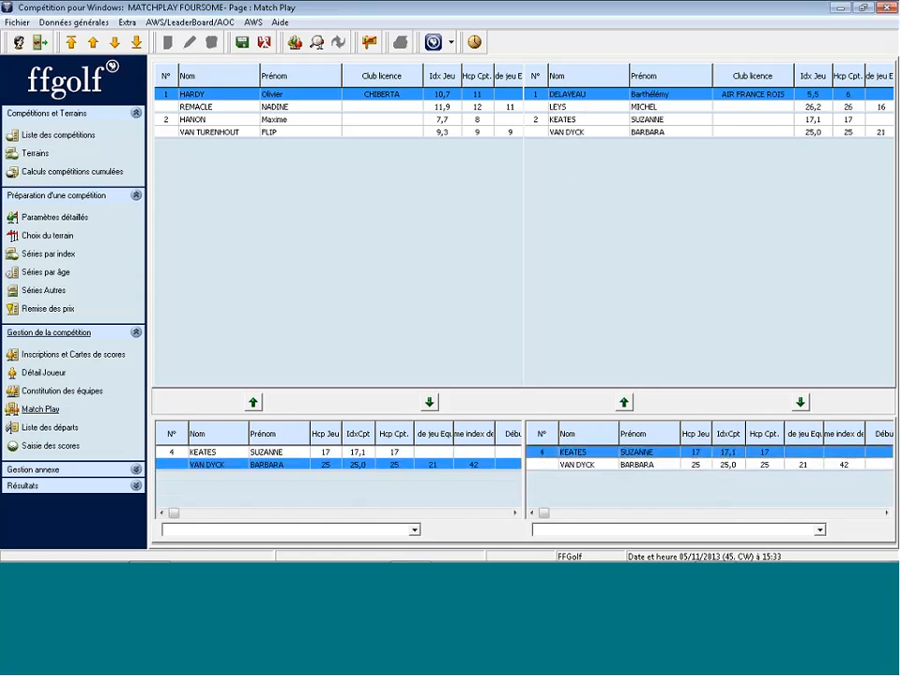
left_click(248, 43)
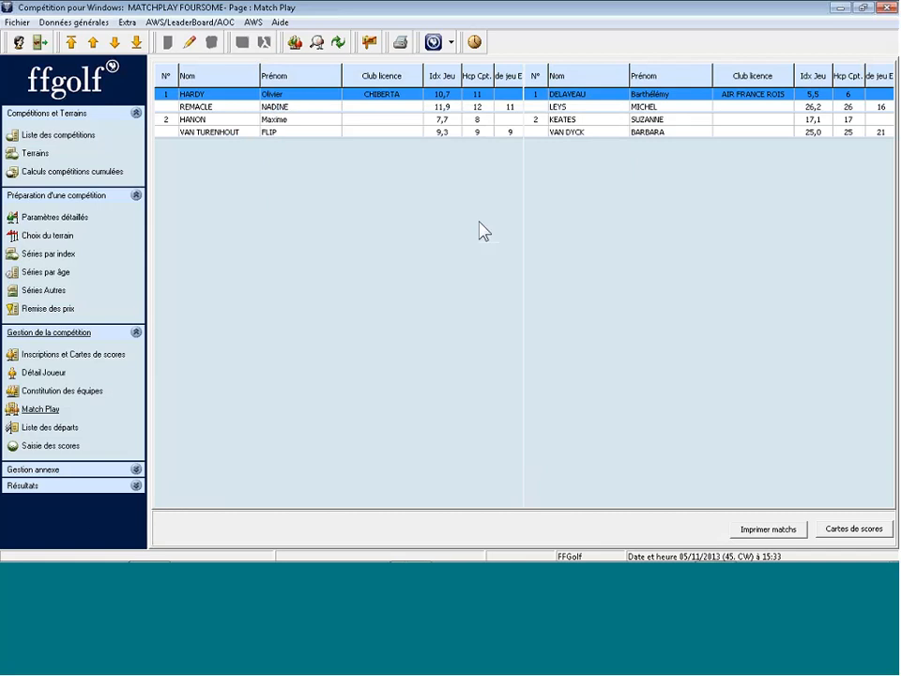
Enter the Team 3 versus Team 4 results for holes 1 to 13 as + + - - + + + H H H + + +, and save
left_click(55, 445)
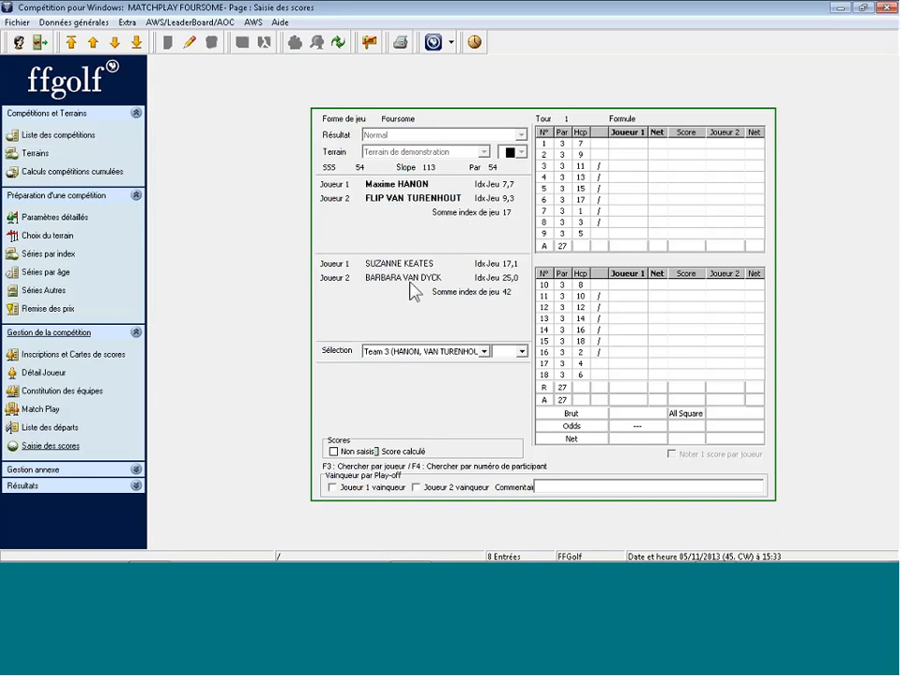
left_click(677, 151)
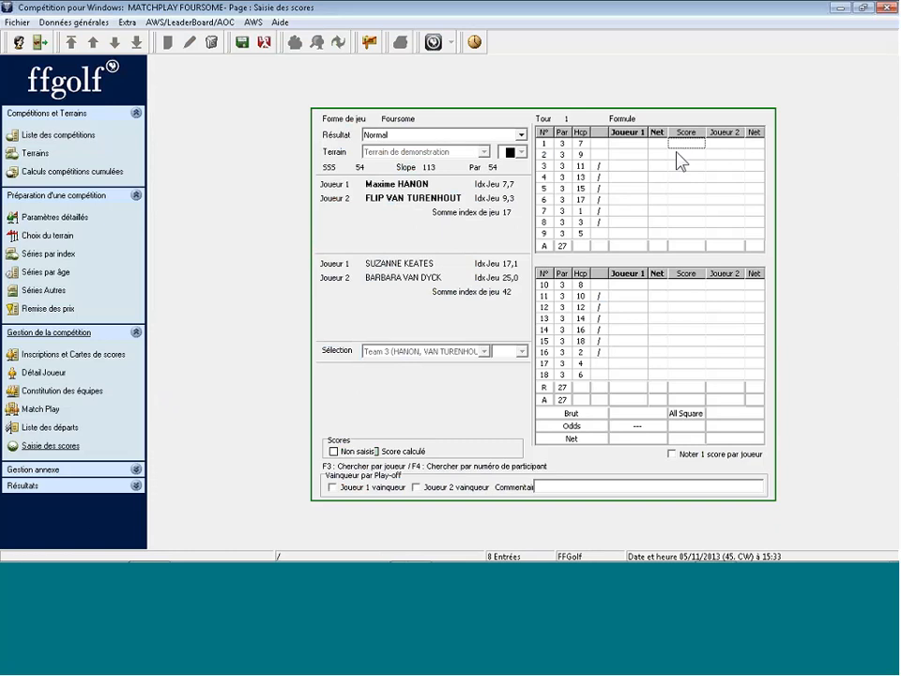
type("++--+++HHH+")
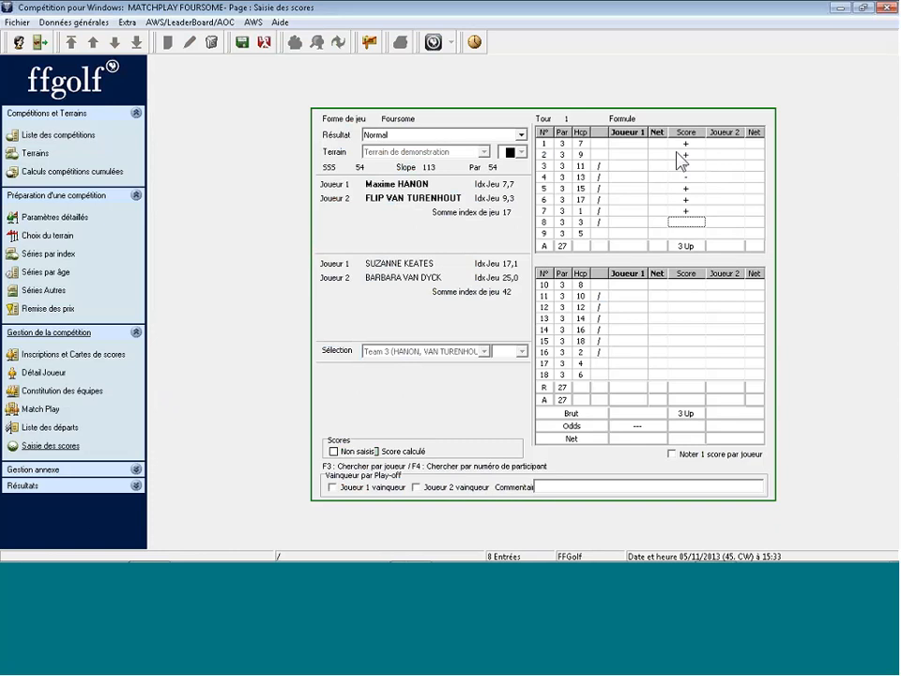
type("++")
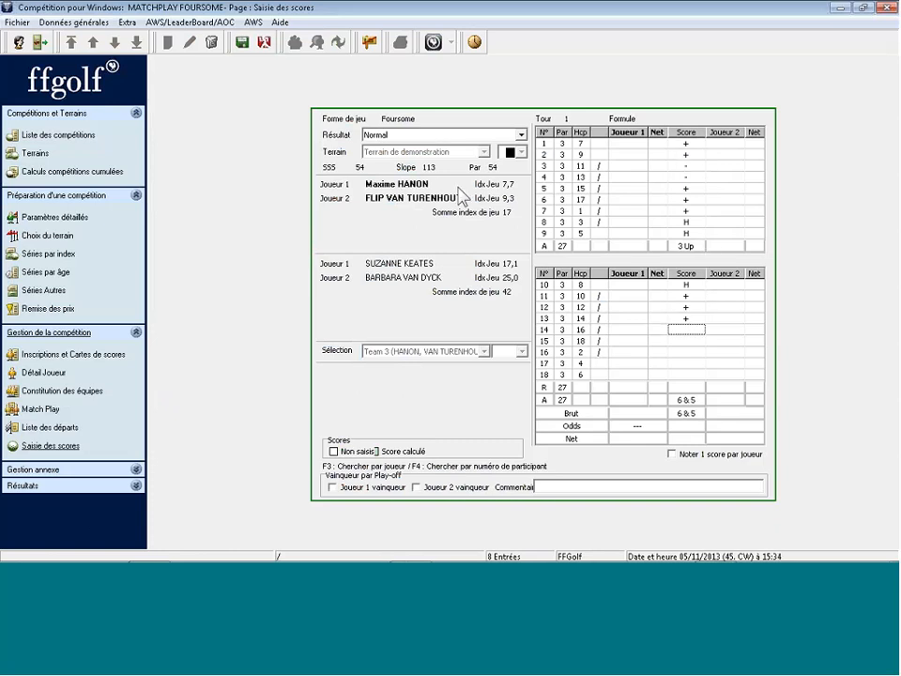
left_click(243, 44)
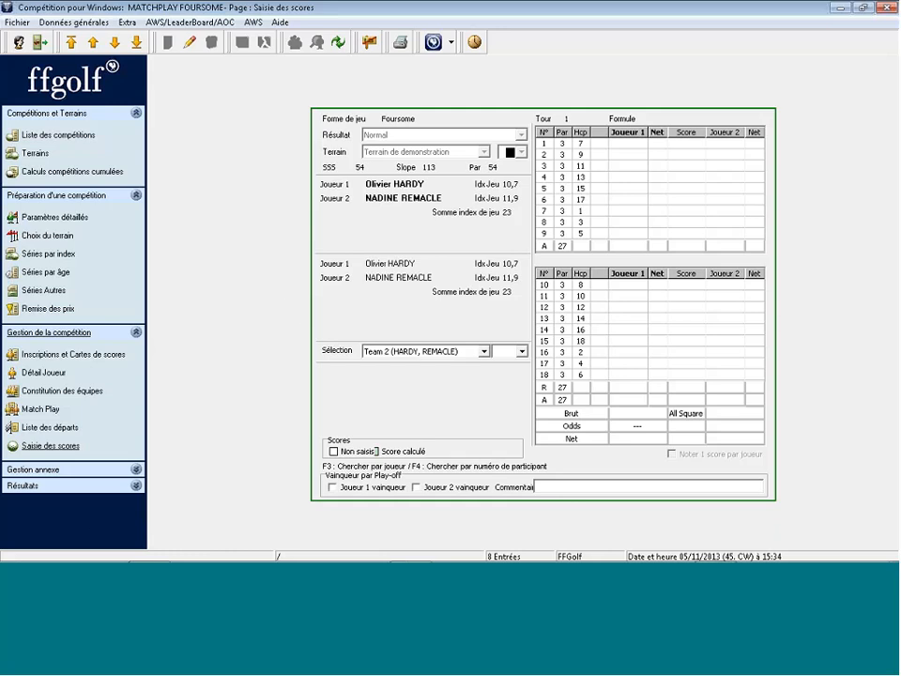
Filter the competition list to archived competitions and open MATCHPLAY NET
left_click(131, 488)
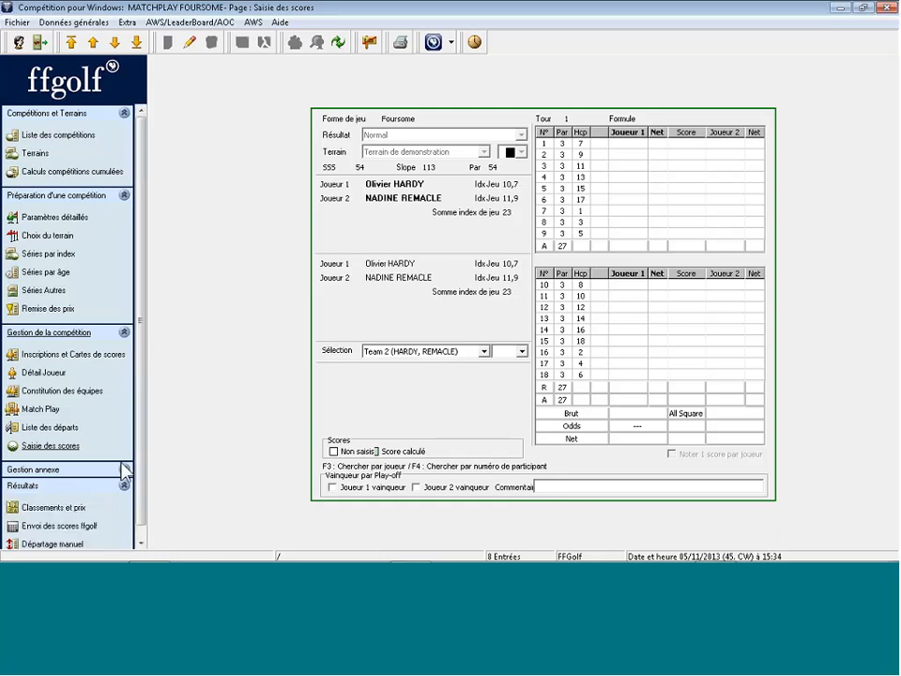
scroll(122, 466, "down", 1)
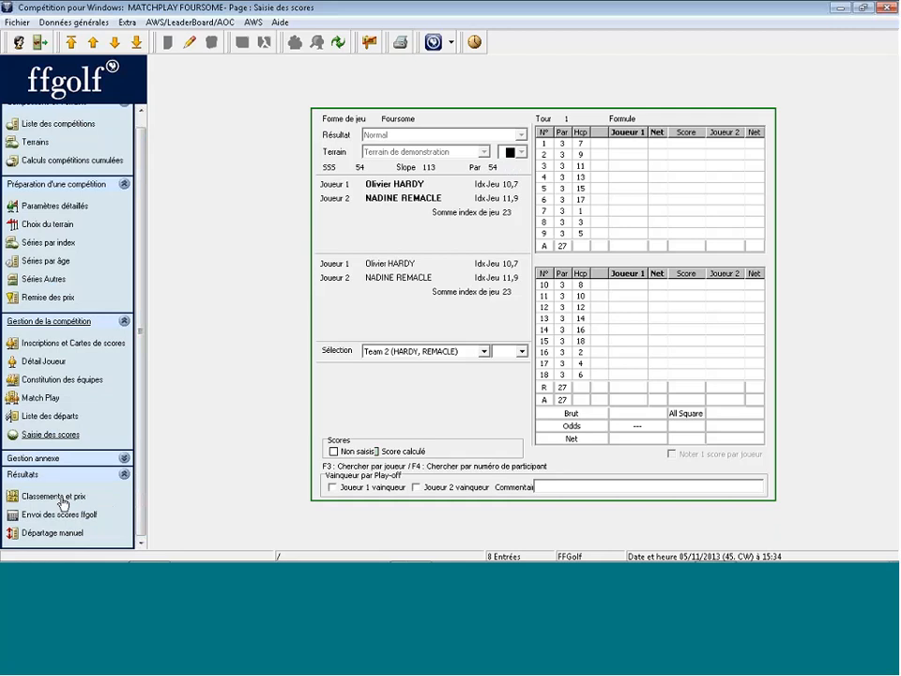
left_click(56, 123)
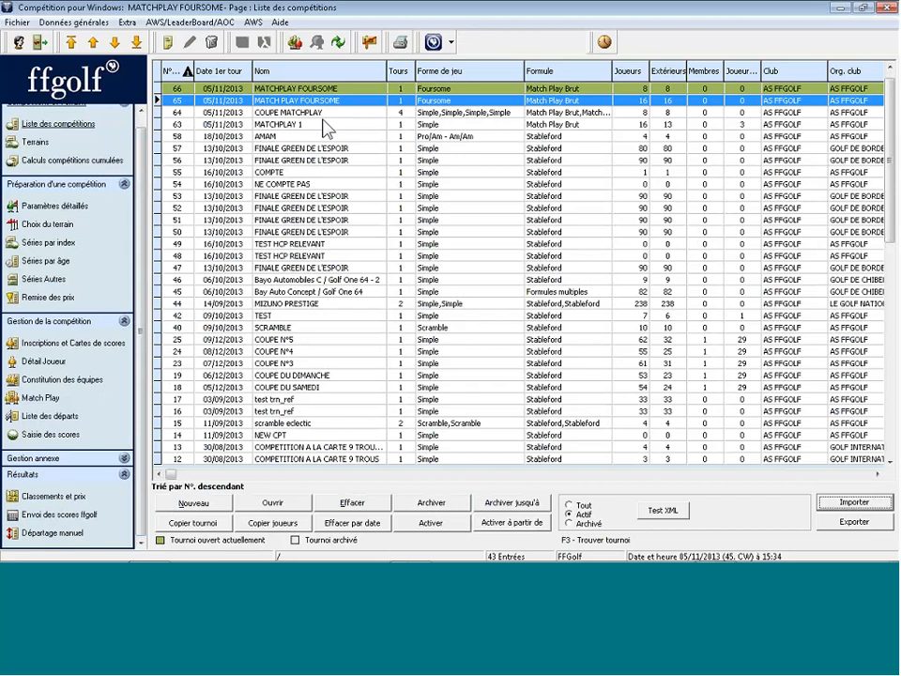
left_click(568, 522)
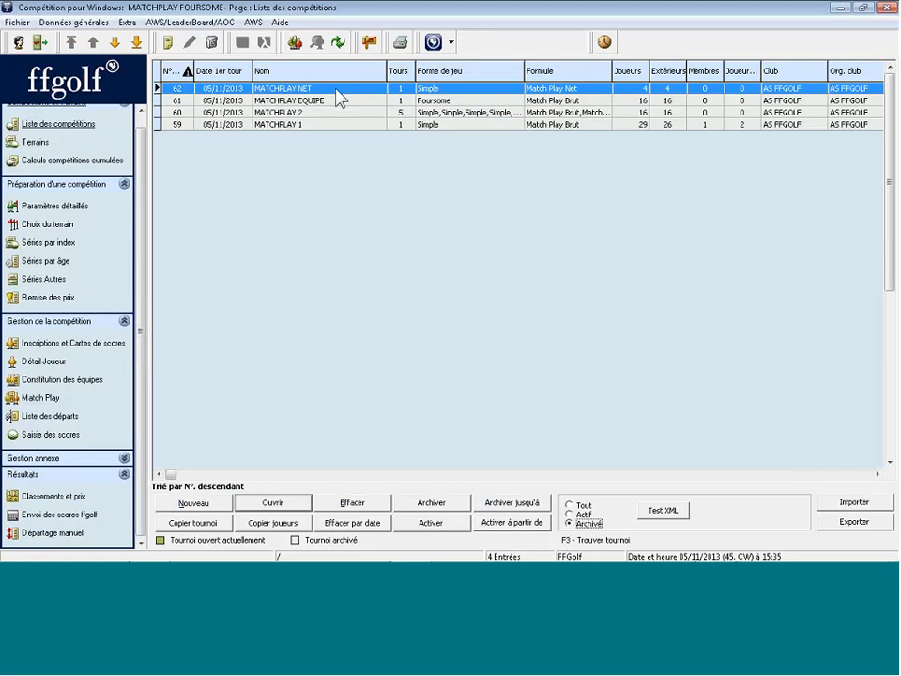
left_click(336, 89)
double_click(336, 90)
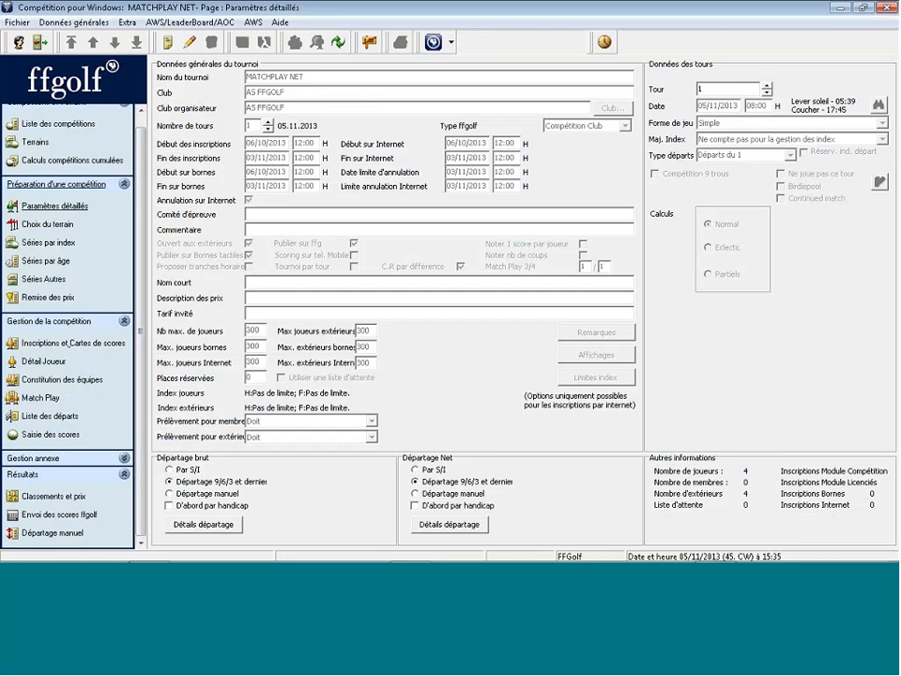
Review the match pairings, hole-by-hole scores and registrations of MATCHPLAY NET
left_click(42, 400)
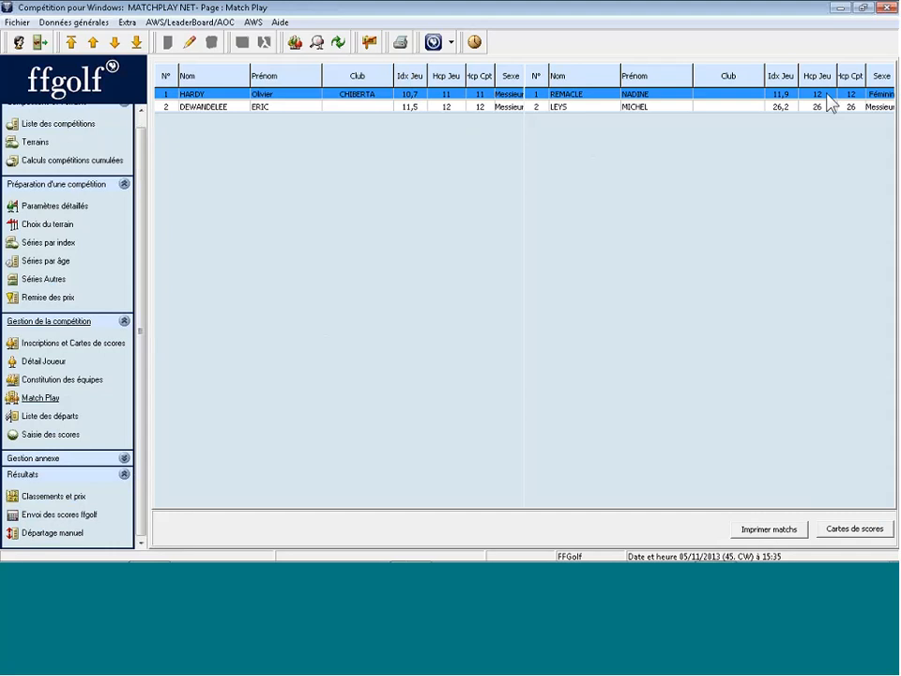
left_click(42, 435)
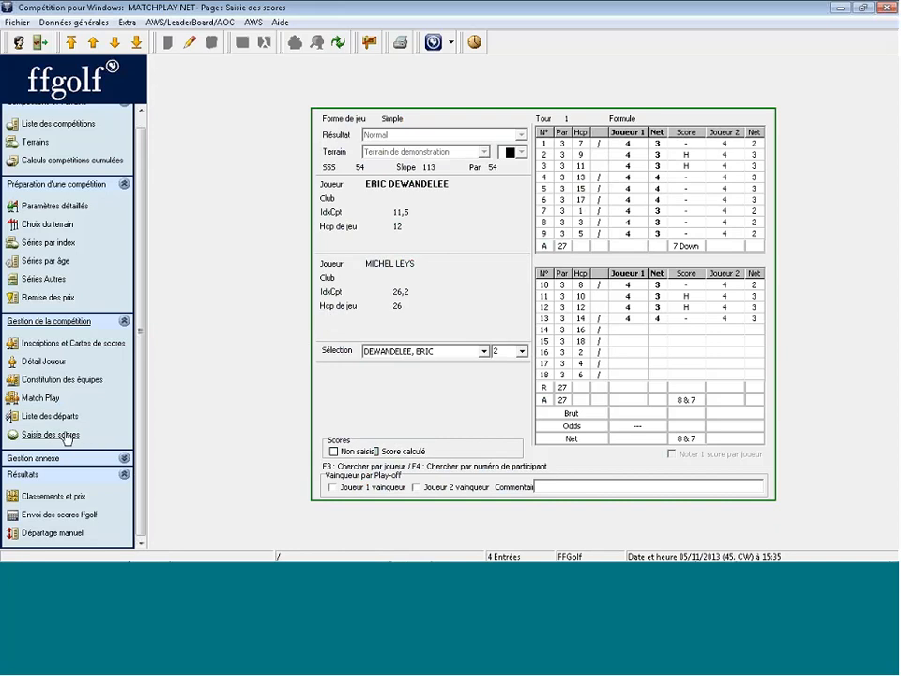
left_click(68, 344)
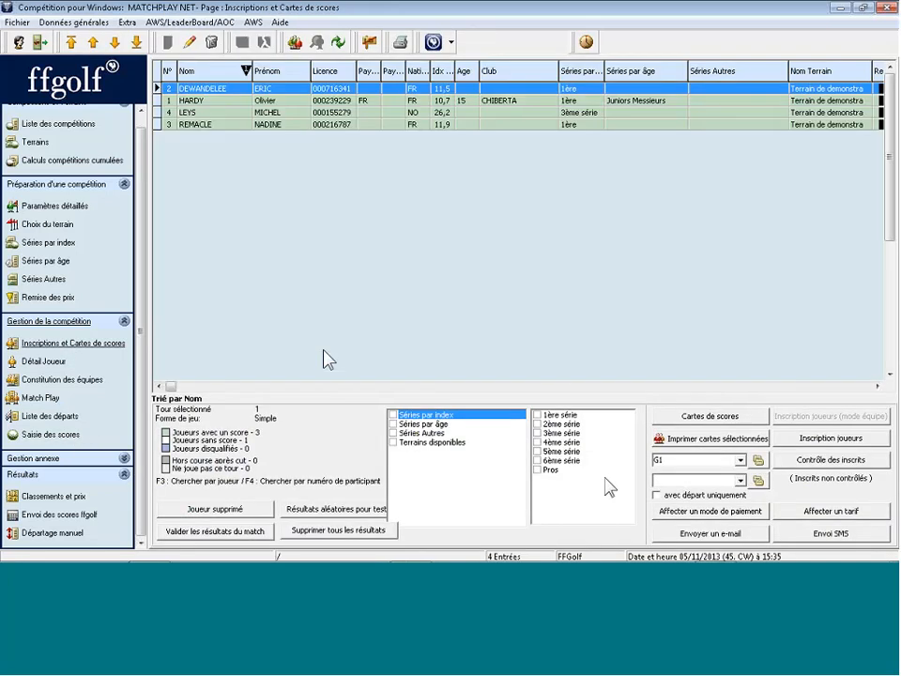
Preview the score cards for the MATCHPLAY NET matches, and close the preview
left_click(40, 397)
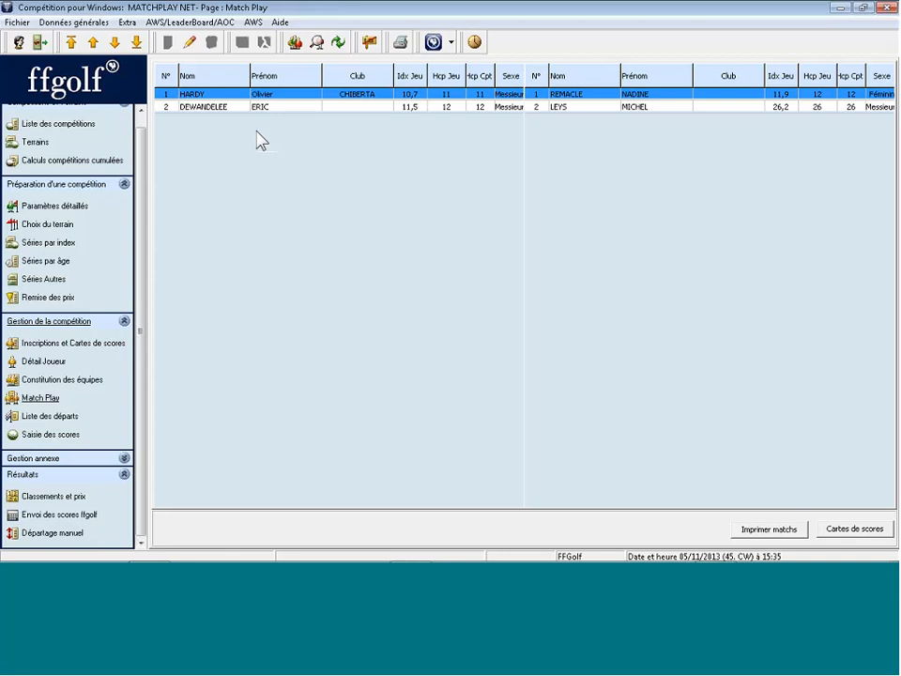
left_click(826, 528)
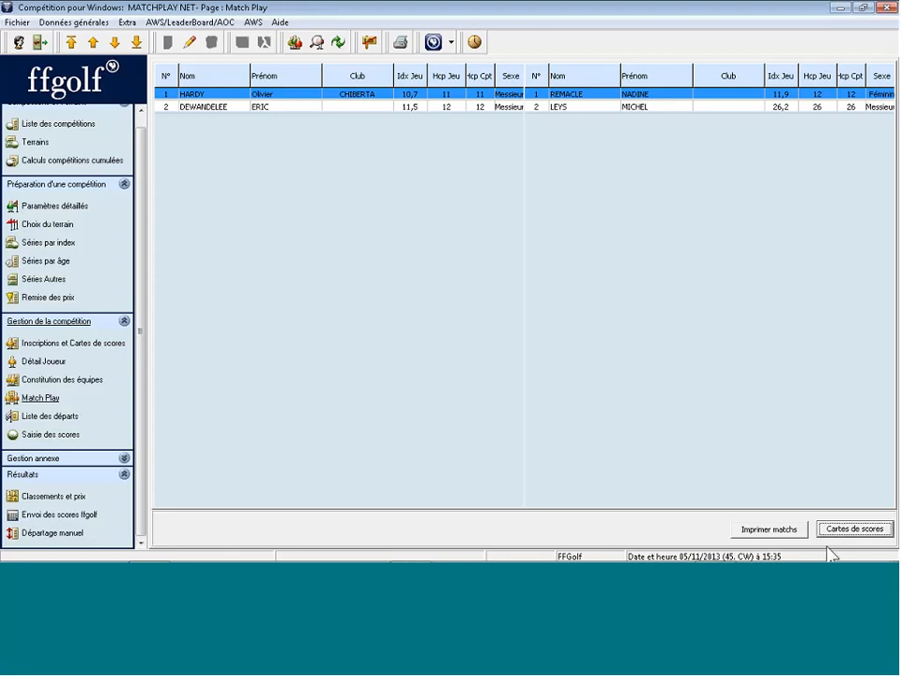
left_click(183, 227)
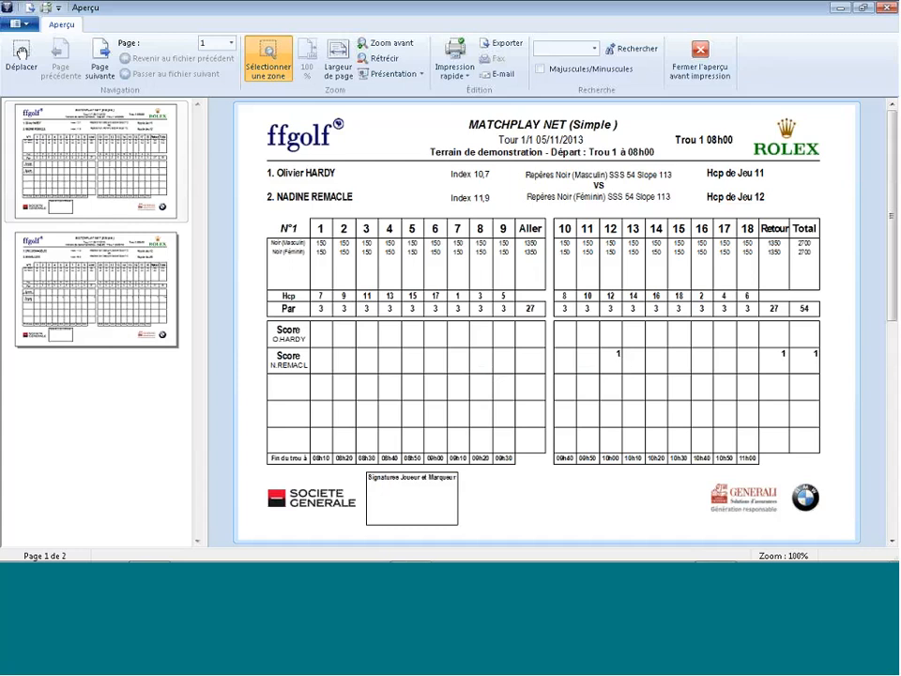
left_click(704, 53)
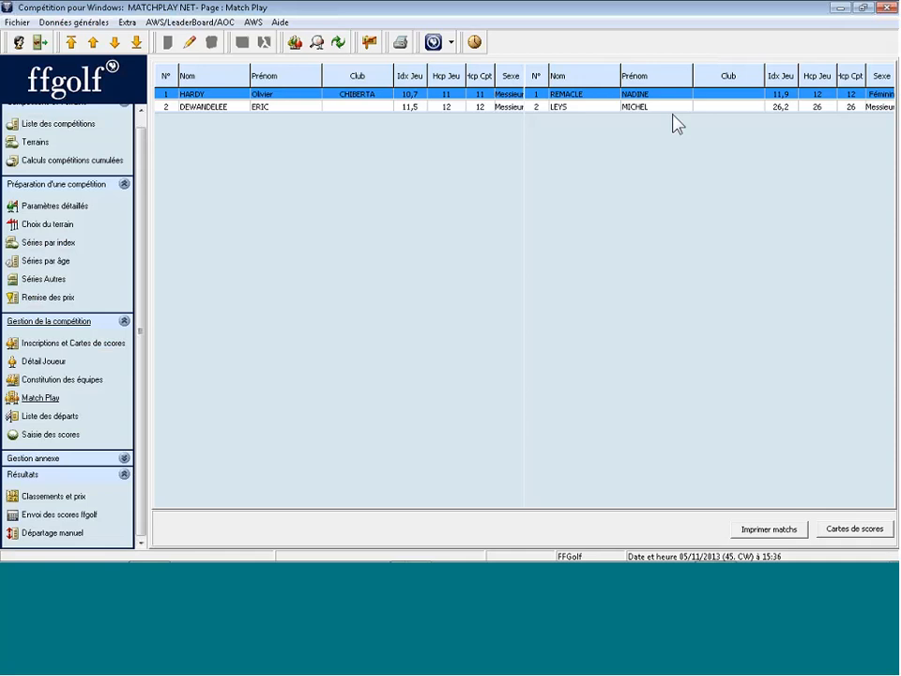